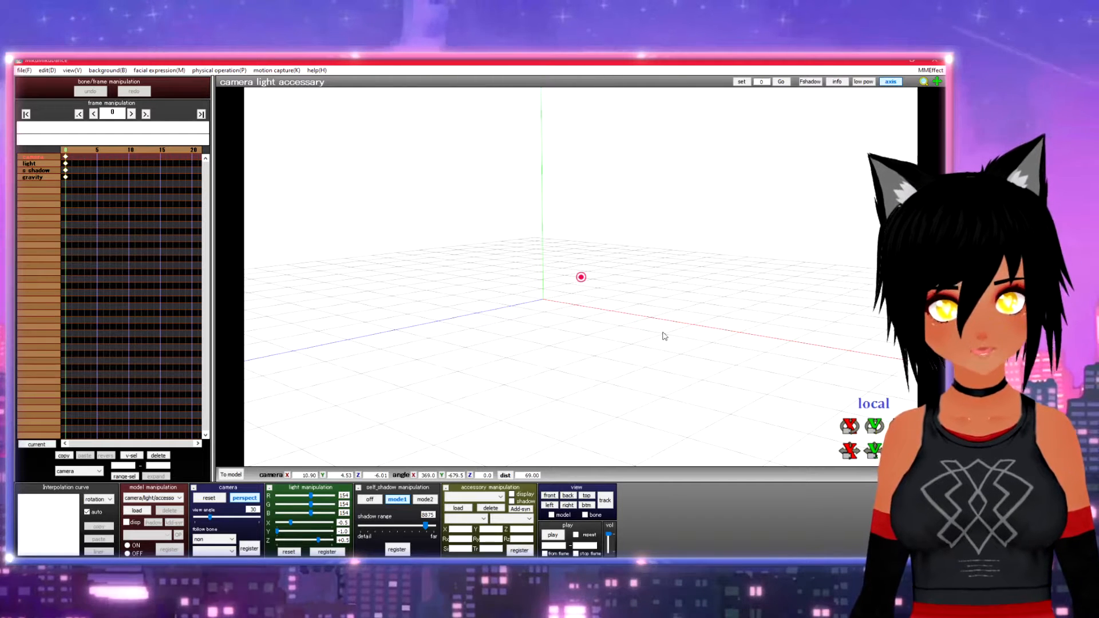
# Browse the UserFile folder and its Wave subfolder in the model loading dialog
pyautogui.click(143, 512)
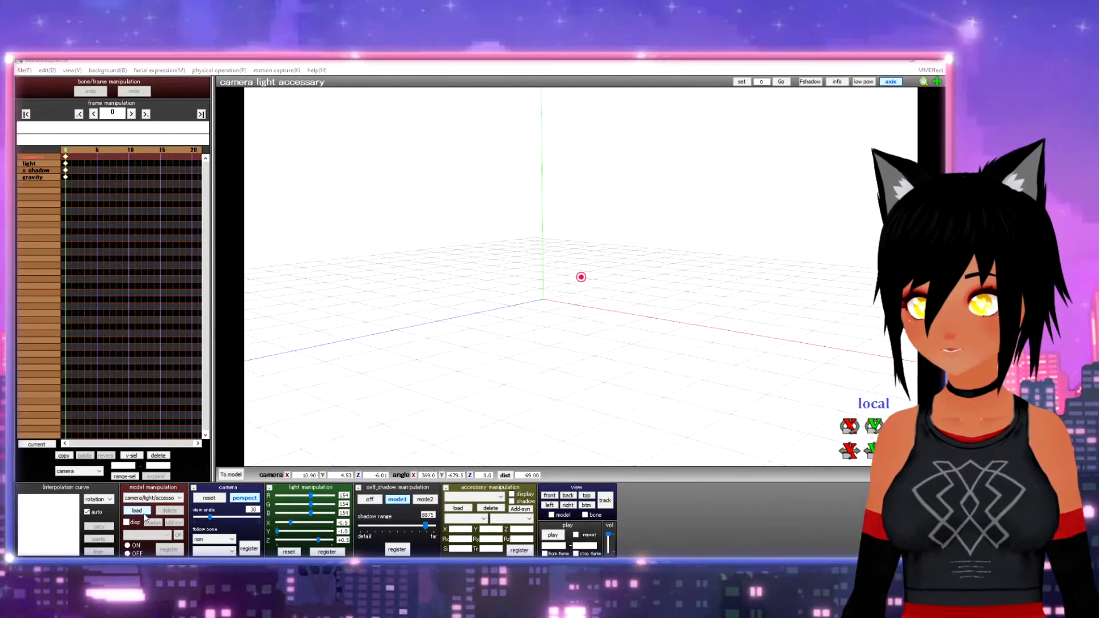
pyautogui.click(252, 143)
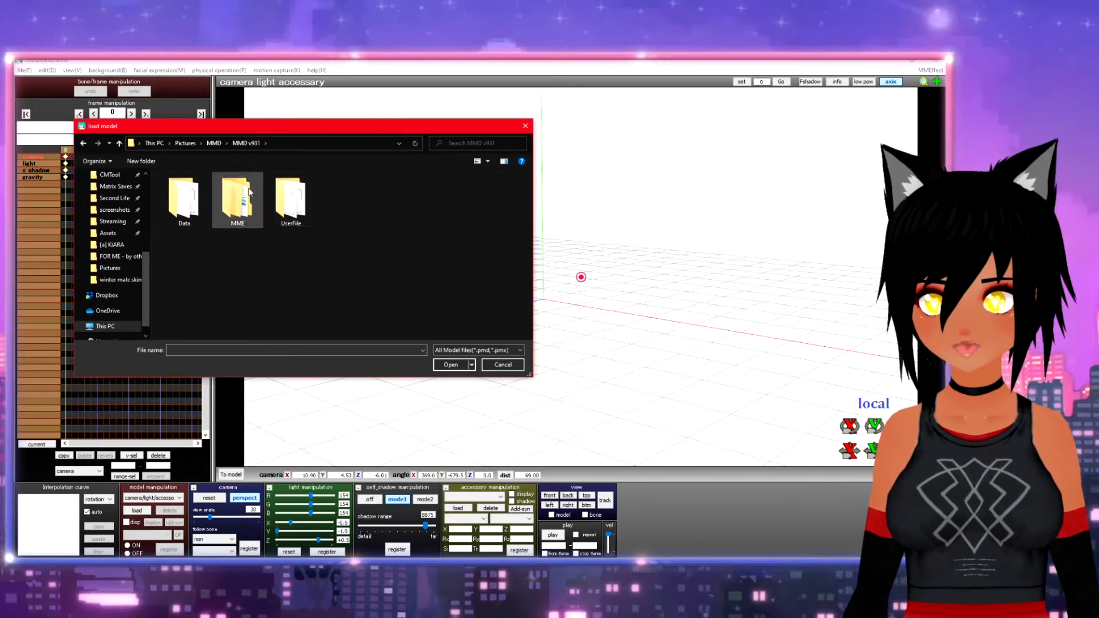
pyautogui.doubleClick(285, 213)
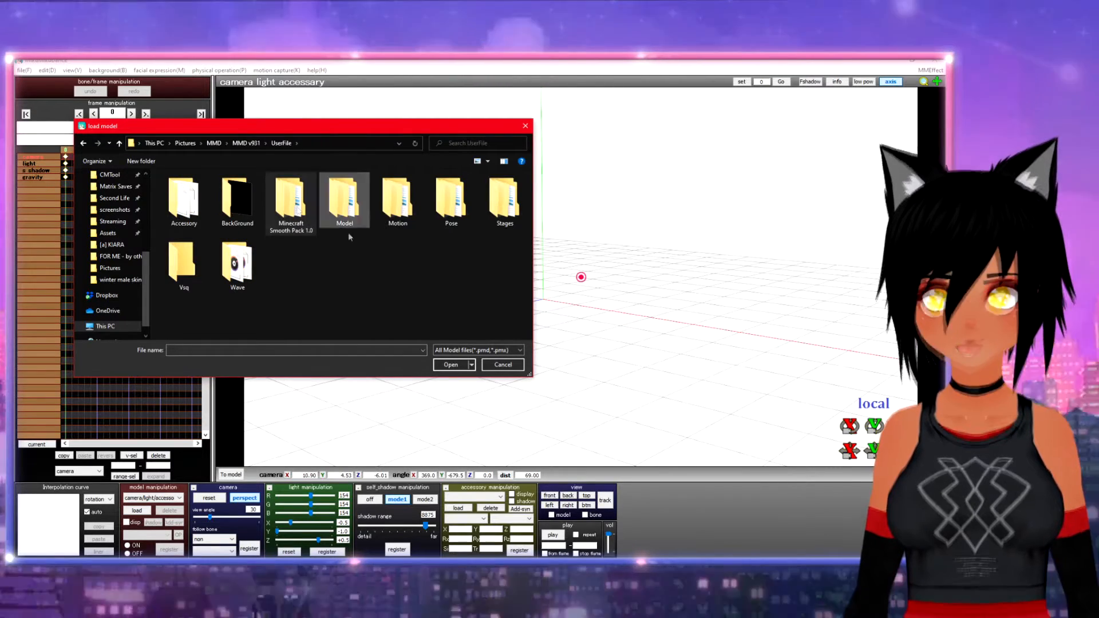
pyautogui.click(342, 224)
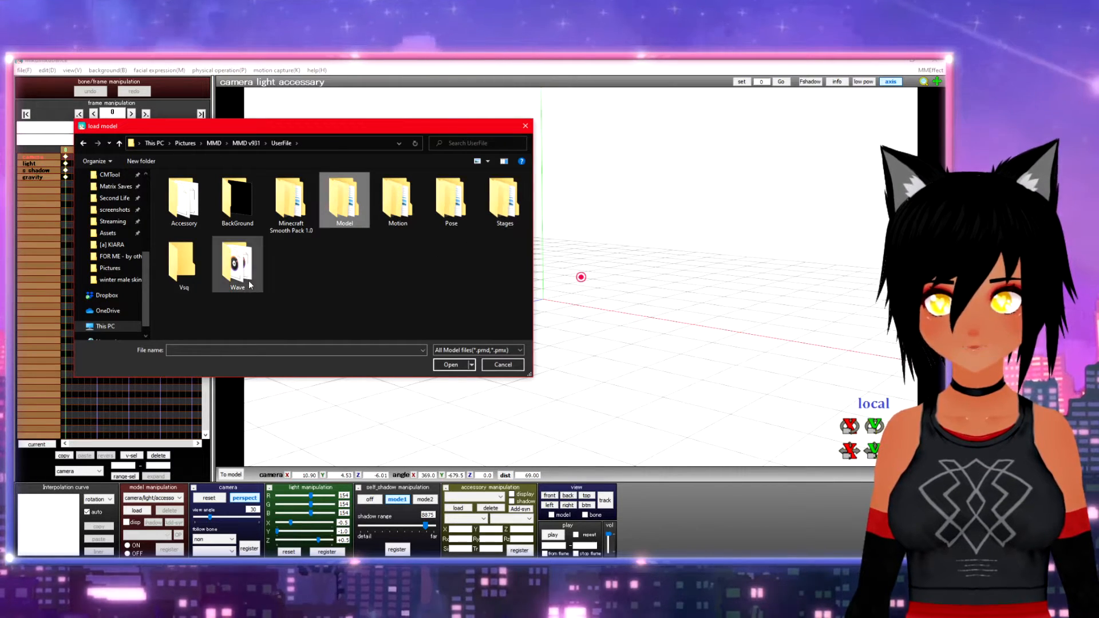
pyautogui.doubleClick(237, 266)
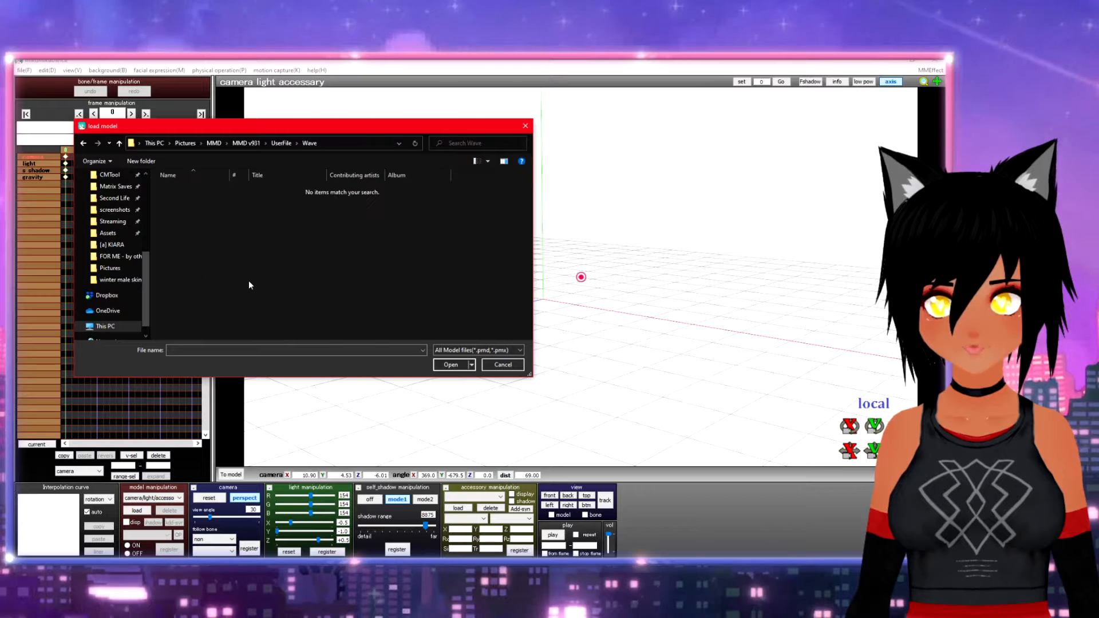
pyautogui.click(282, 143)
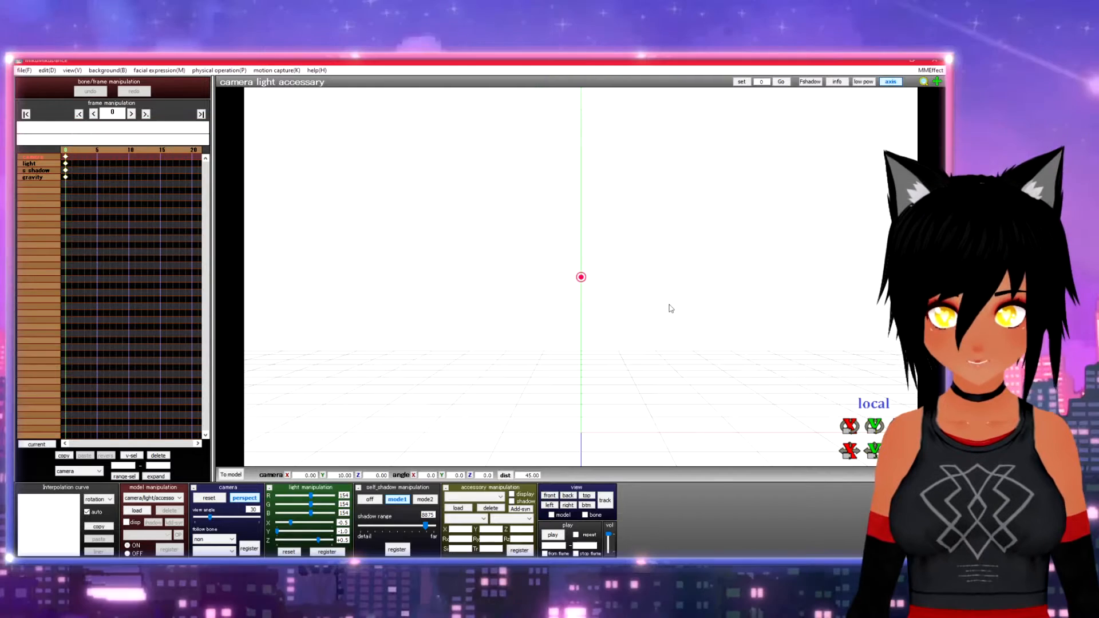
# Orbit and zoom around the empty stage grid to view it from an angle
pyautogui.scroll(3, 667, 305)
pyautogui.moveTo(794, 305); pyautogui.dragTo(805, 319, button='right')
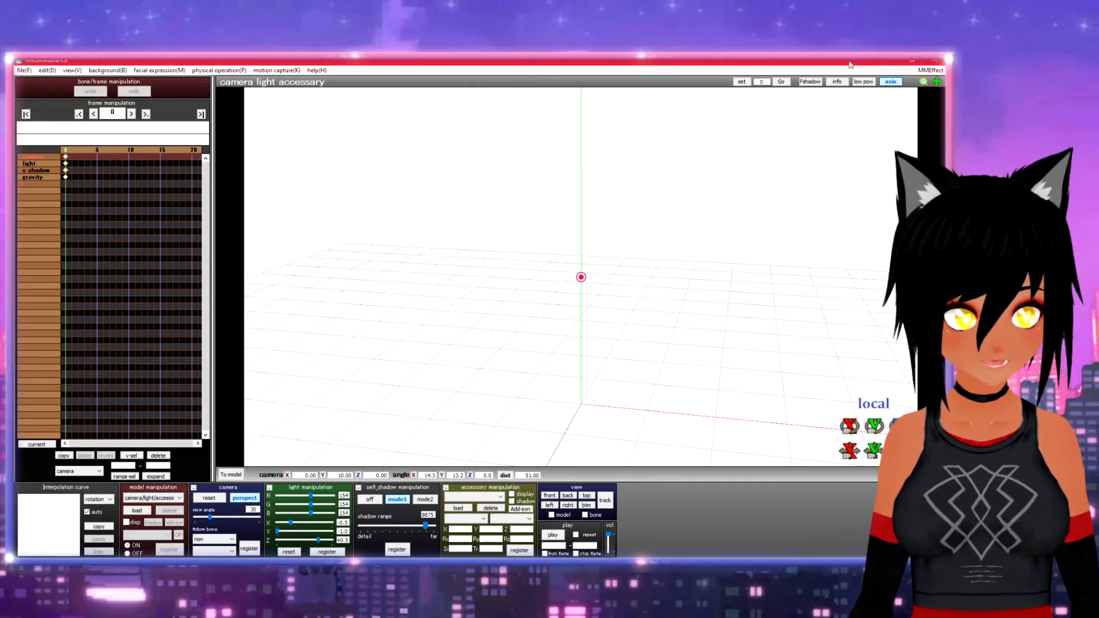
pyautogui.scroll(-8, 668, 352)
pyautogui.moveTo(676, 350); pyautogui.dragTo(633, 257, button='right')
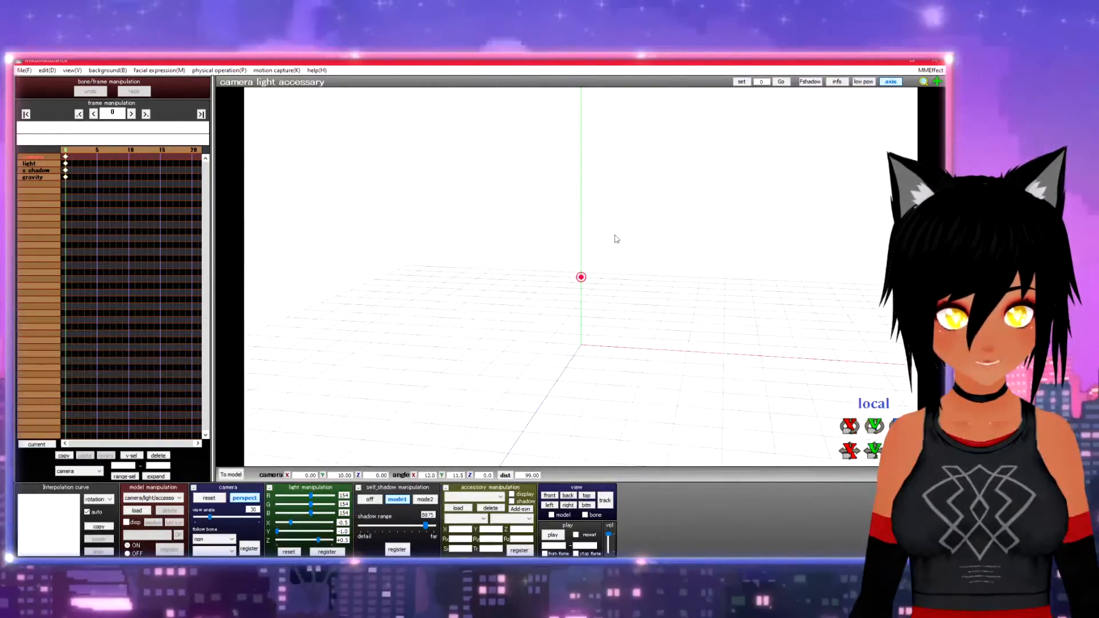
pyautogui.moveTo(758, 341); pyautogui.dragTo(784, 344, button='right')
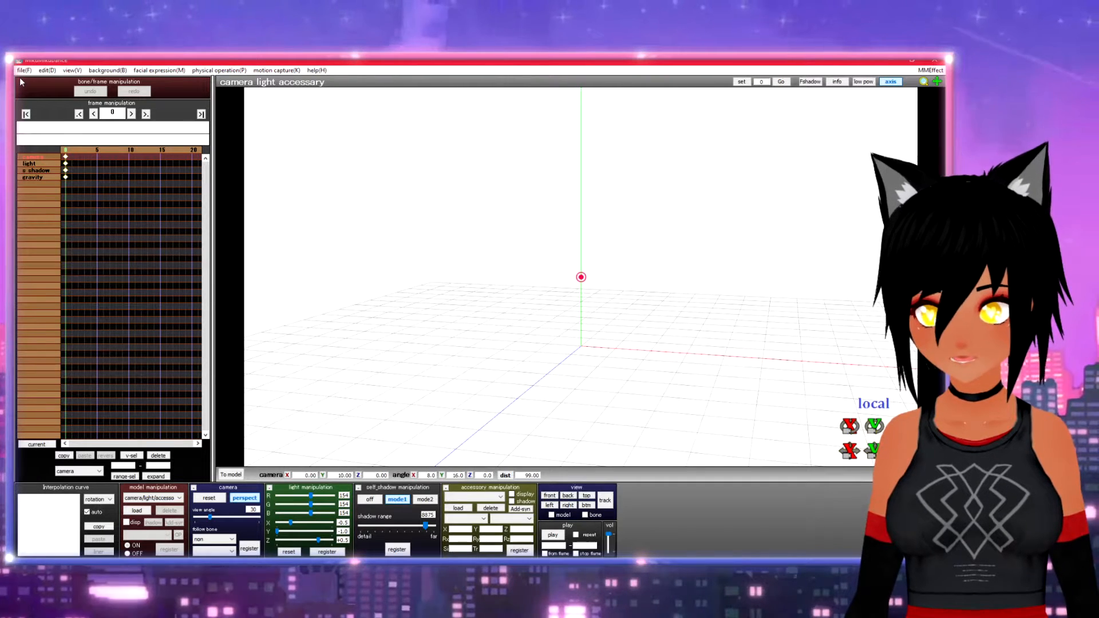
# Select the light, self-shadow and gravity tracks one after another, ending on the camera track
pyautogui.click(35, 163)
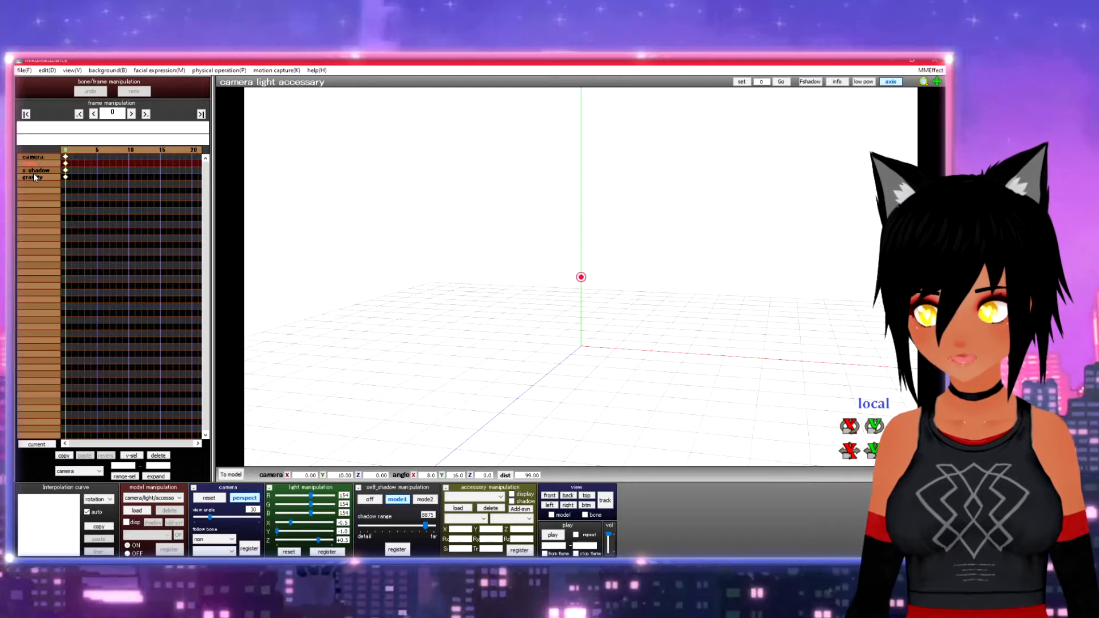
pyautogui.click(34, 177)
pyautogui.click(35, 170)
pyautogui.click(37, 176)
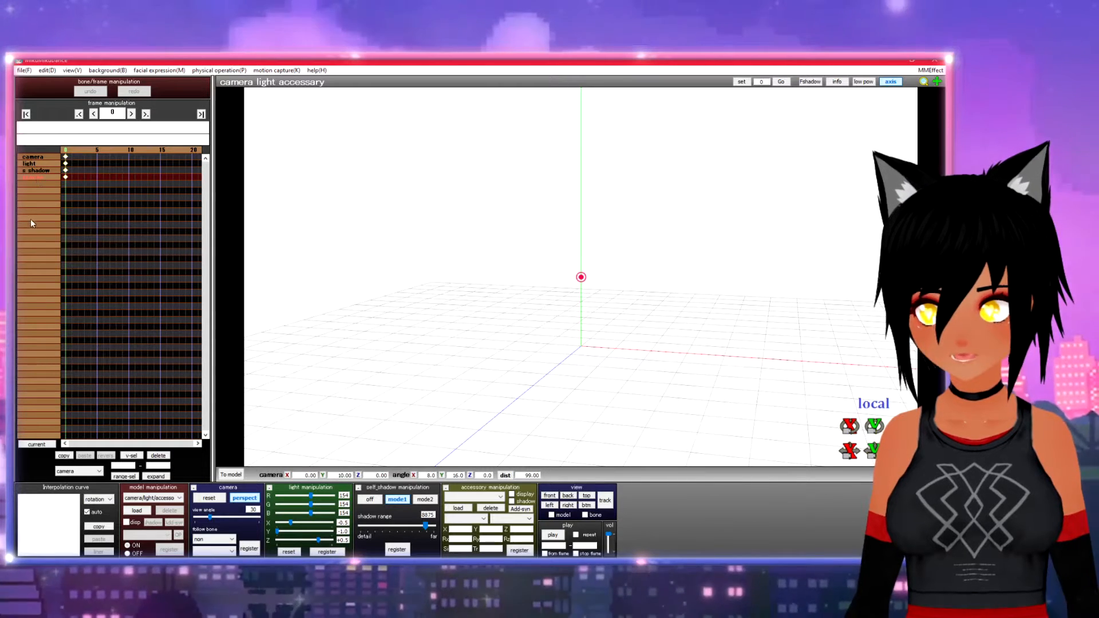
pyautogui.click(59, 156)
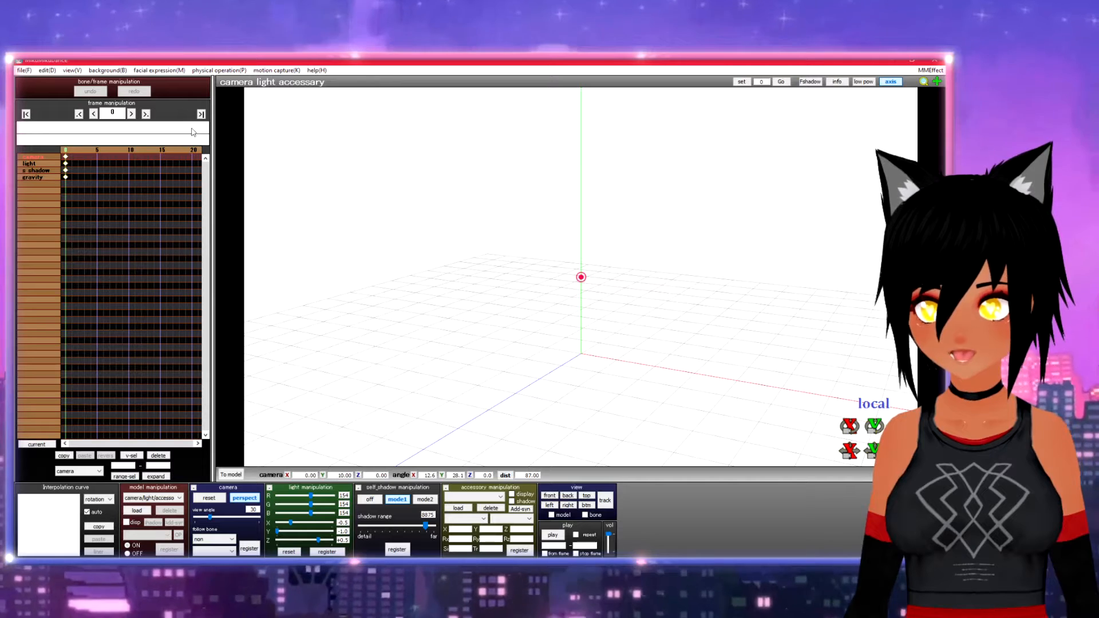
# Select the starting keyframes at frame 0 and return the timeline to the first frame
pyautogui.click(65, 156)
pyautogui.click(65, 163)
pyautogui.click(65, 170)
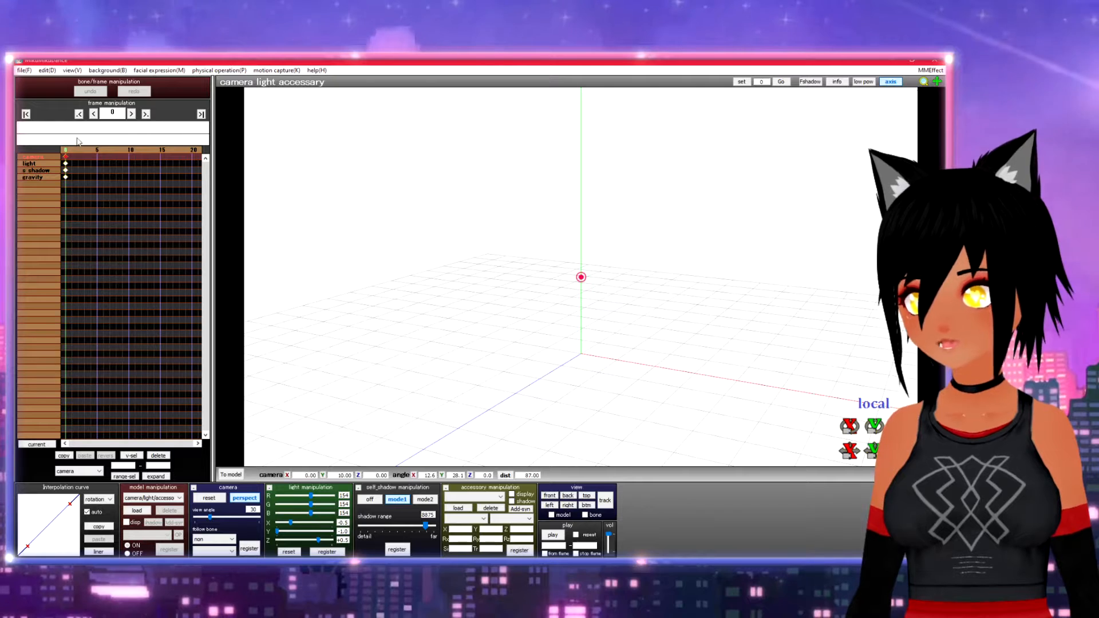
pyautogui.click(26, 115)
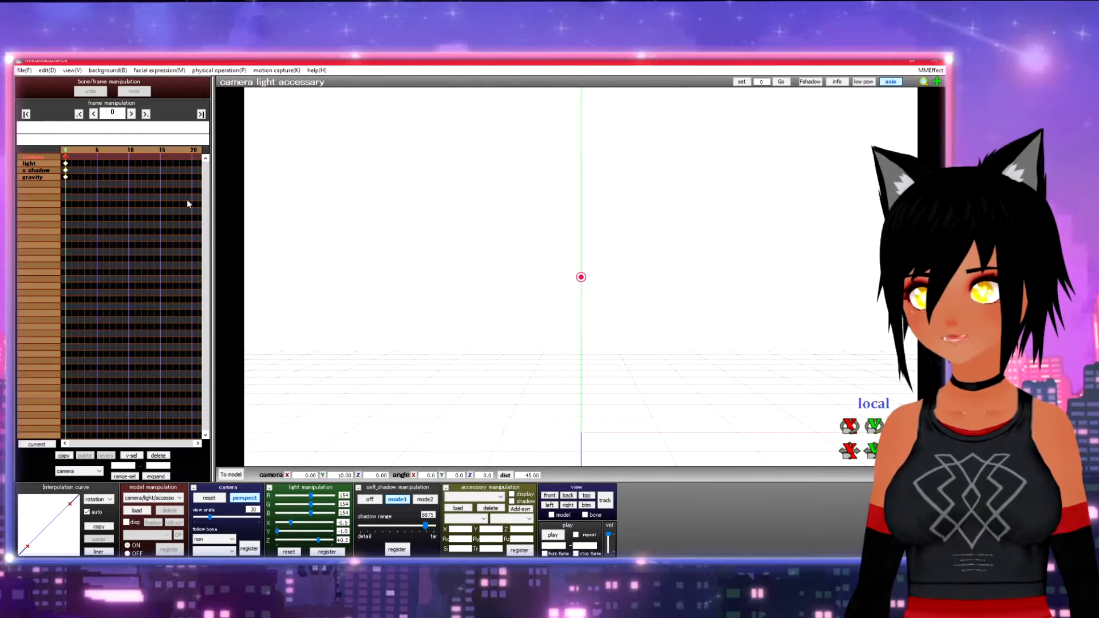
# Step through the timeline frame by frame from frame 0 and try the jump to the next keyframe
pyautogui.click(93, 116)
pyautogui.click(131, 115)
pyautogui.click(131, 114)
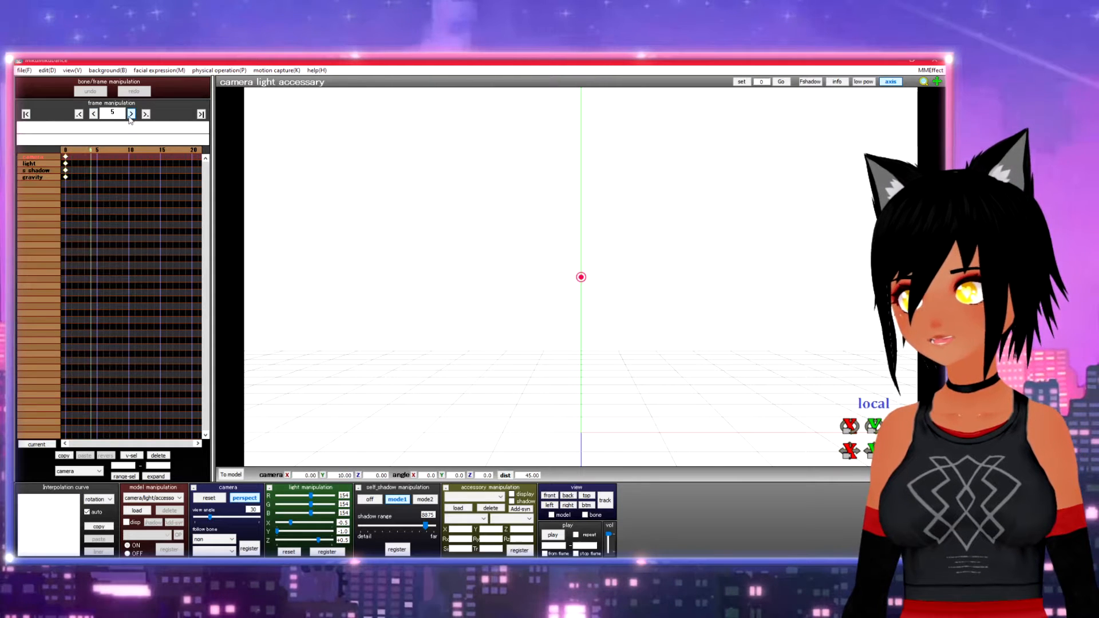
pyautogui.click(131, 114)
pyautogui.click(131, 114)
pyautogui.click(131, 115)
pyautogui.click(131, 114)
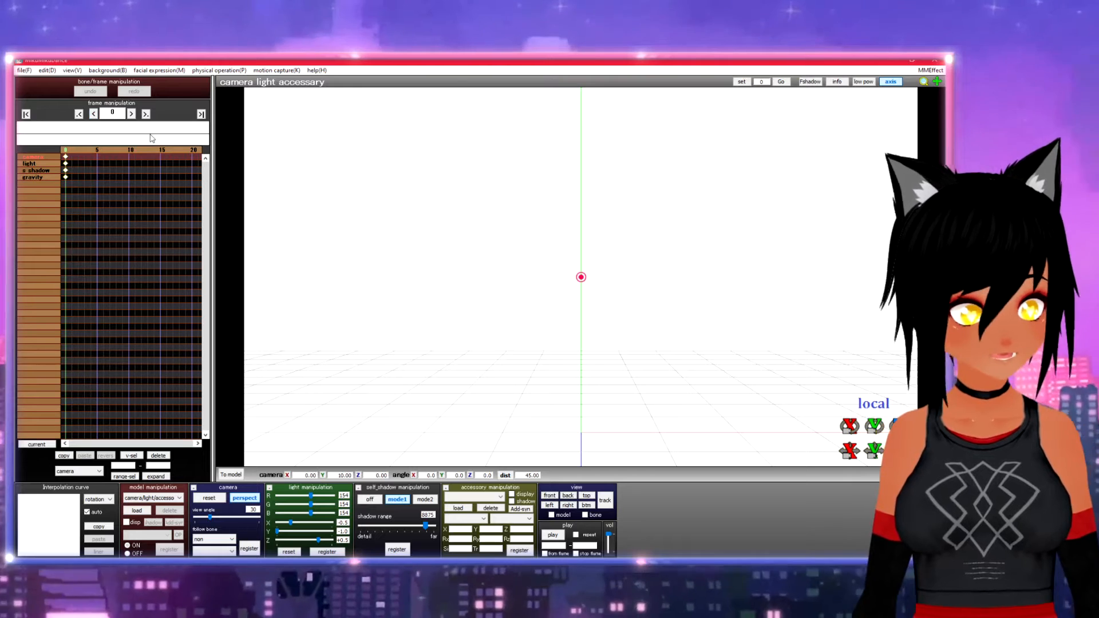
pyautogui.press('Right')
pyautogui.press('Right')
pyautogui.press('Right')
pyautogui.press('Right')
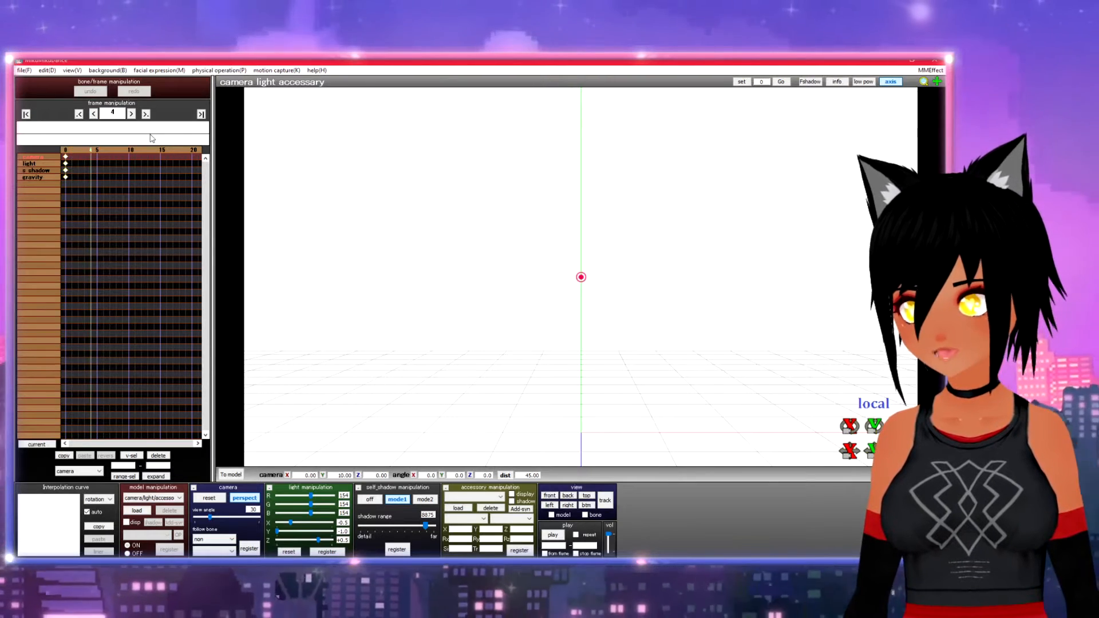
pyautogui.click(146, 115)
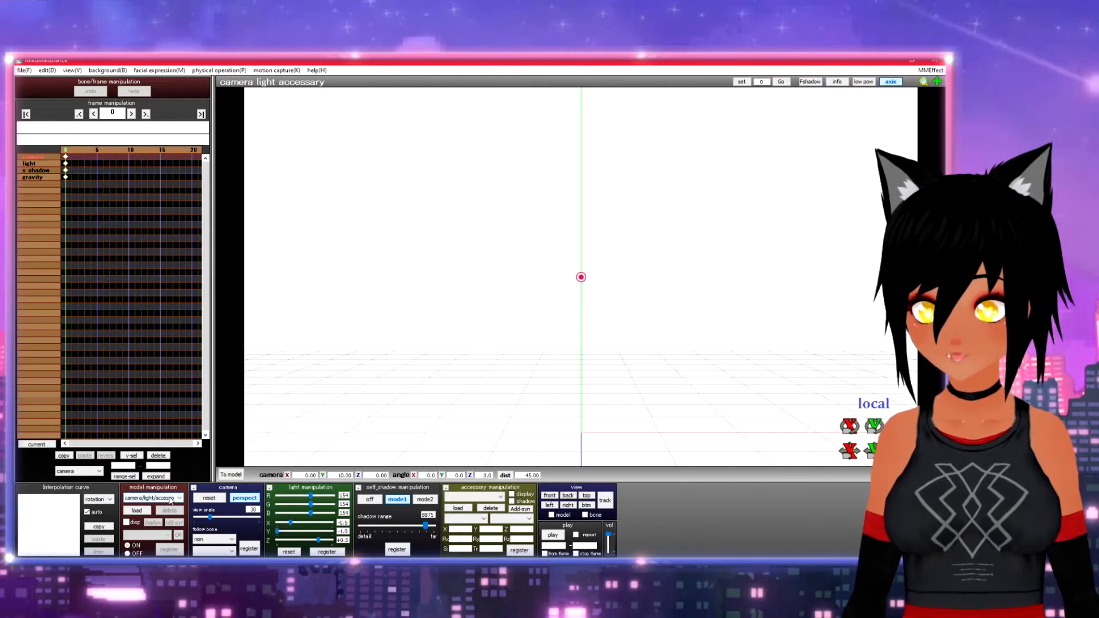
# Check the model selection list and choose camera/light/accessory as the item to manipulate
pyautogui.click(143, 498)
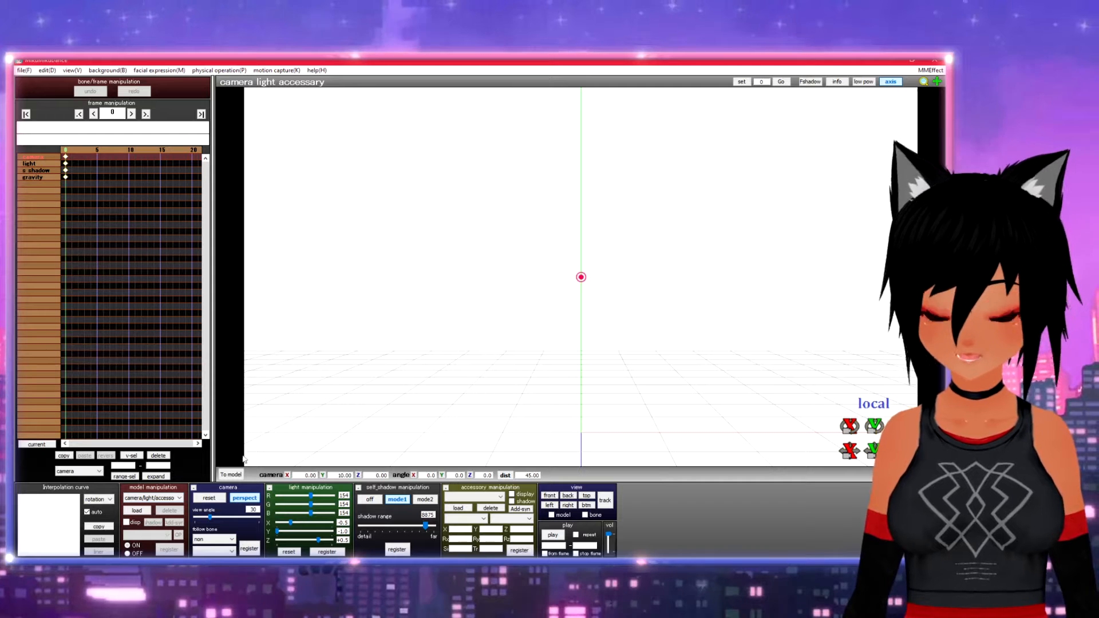
pyautogui.click(174, 499)
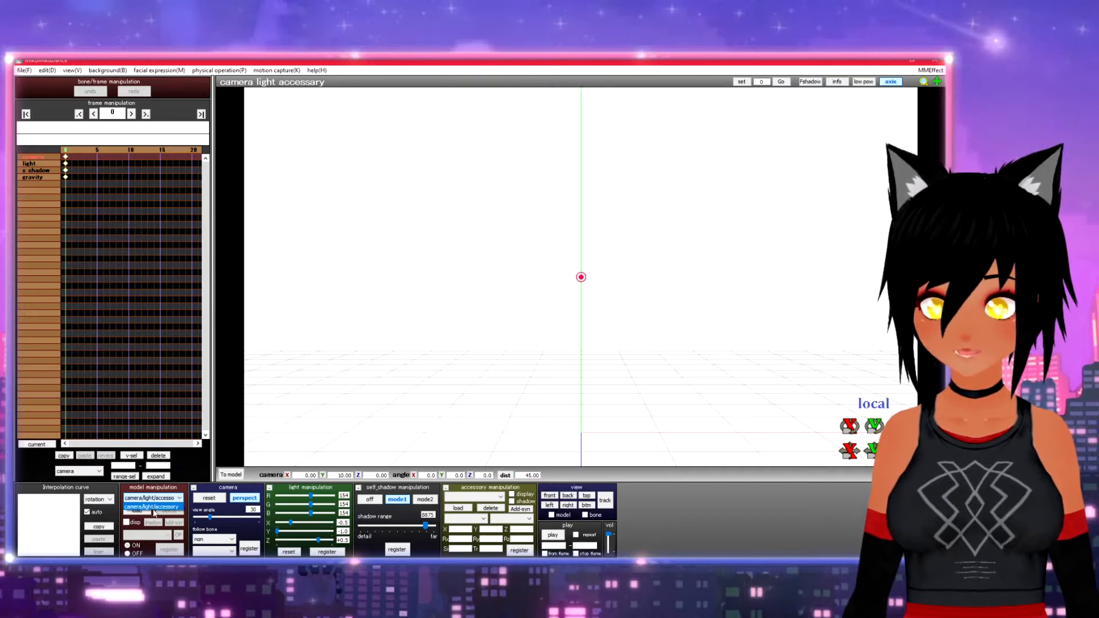
pyautogui.click(164, 508)
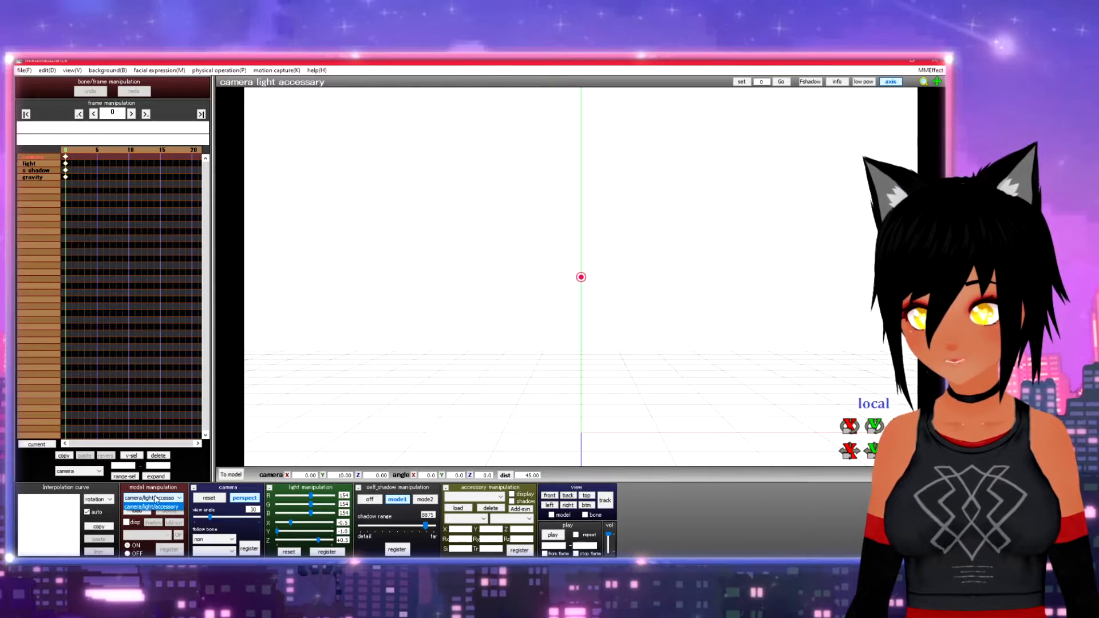
pyautogui.click(153, 506)
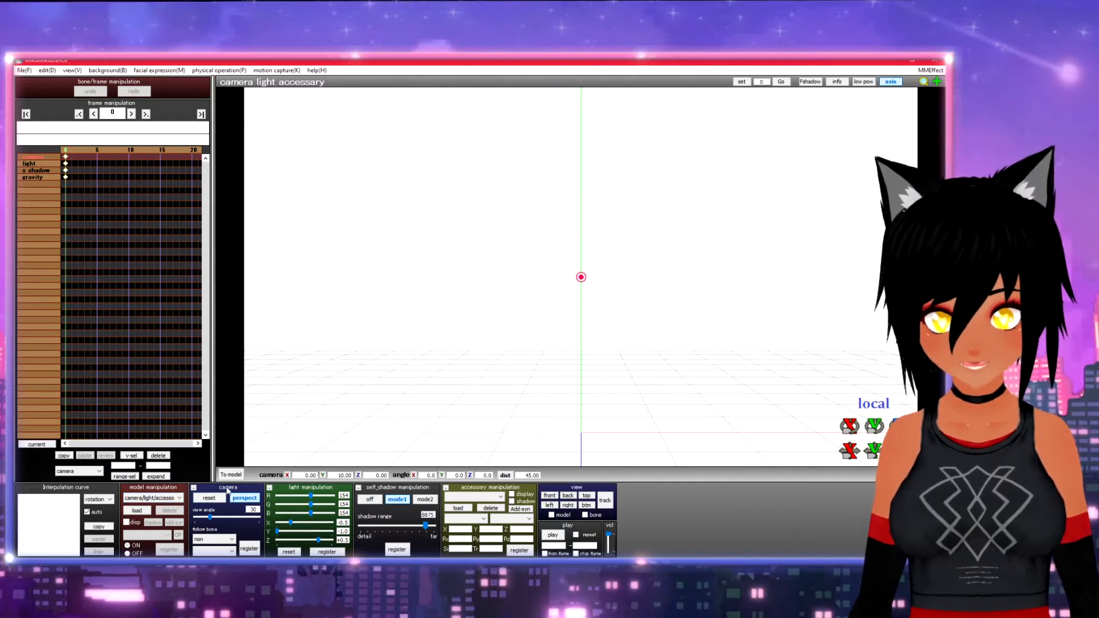
# Orbit and zoom the camera to angles of about X 8.0 and Y 30.4 at distance 63
pyautogui.moveTo(510, 371); pyautogui.dragTo(544, 392, button='right')
pyautogui.scroll(-20, 530, 386)
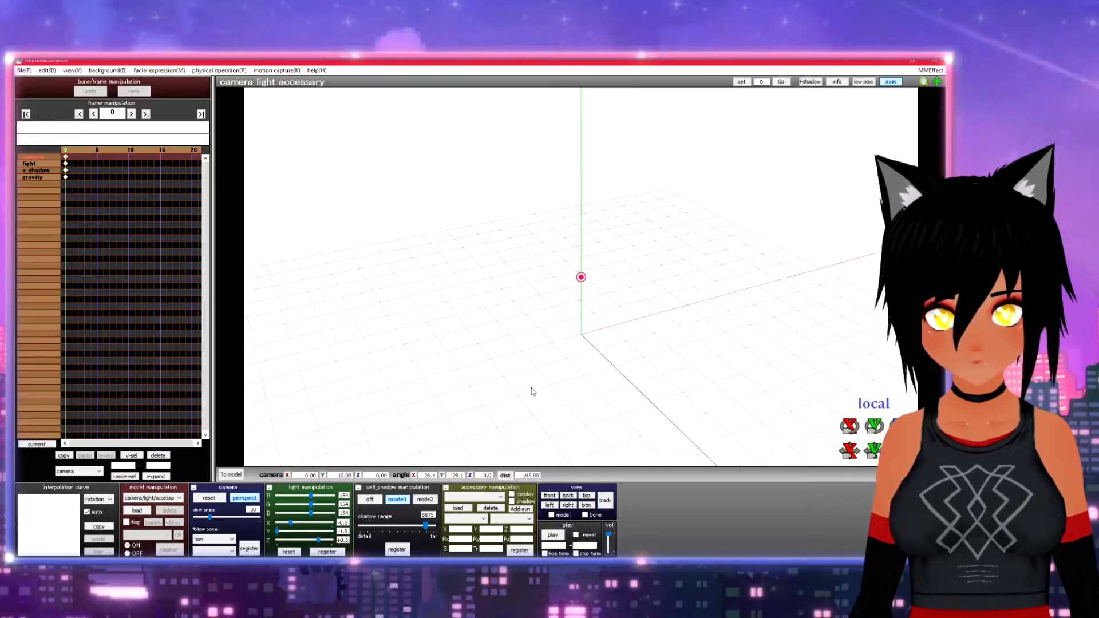
pyautogui.moveTo(681, 400)
pyautogui.mouseDown(button='right')
pyautogui.moveTo(557, 378)
pyautogui.moveTo(677, 386)
pyautogui.moveTo(682, 401)
pyautogui.mouseUp(button='right')
pyautogui.scroll(-4, 672, 391)
pyautogui.scroll(8, 729, 408)
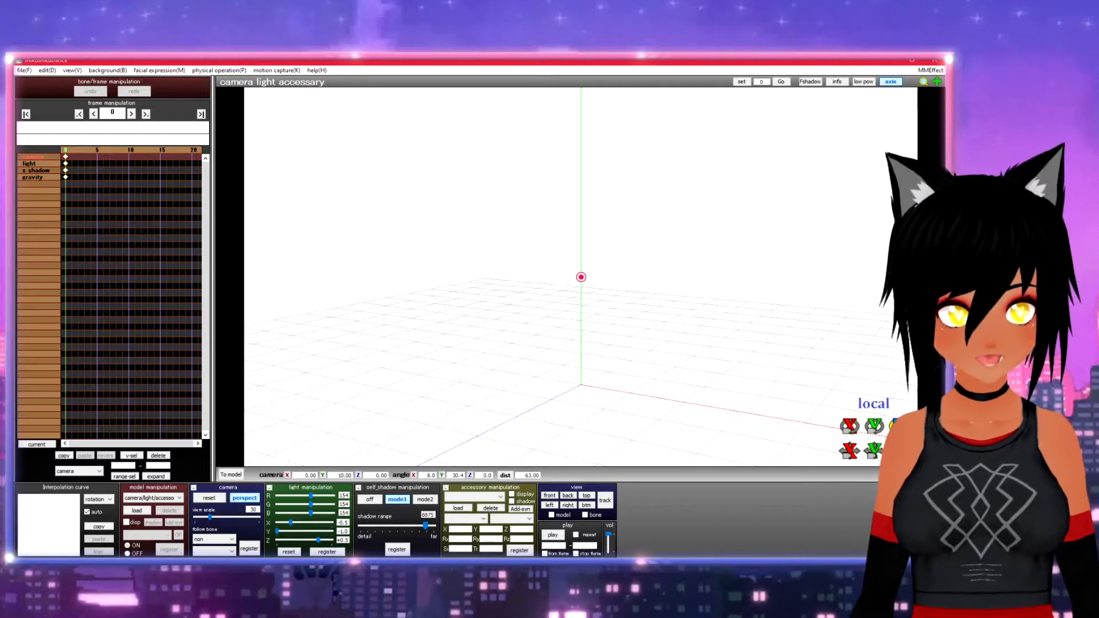
# Rotate the camera to about Y 0.6 and Z 244.1 and register it as the keyframe at frame 0
pyautogui.moveTo(896, 425); pyautogui.dragTo(896, 503)
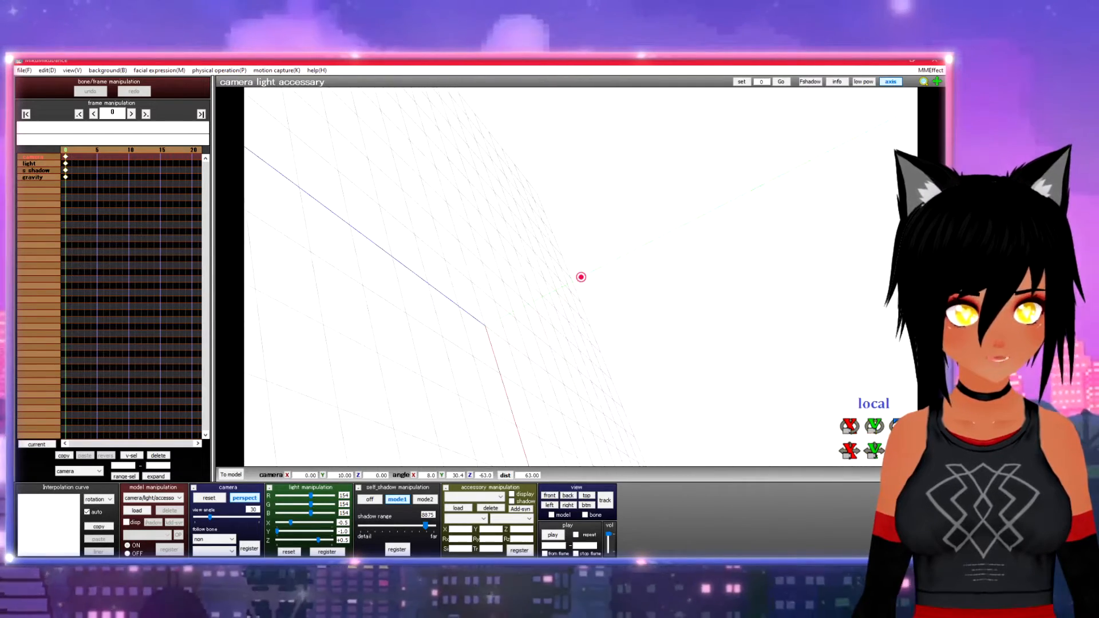
pyautogui.moveTo(874, 425); pyautogui.dragTo(896, 549)
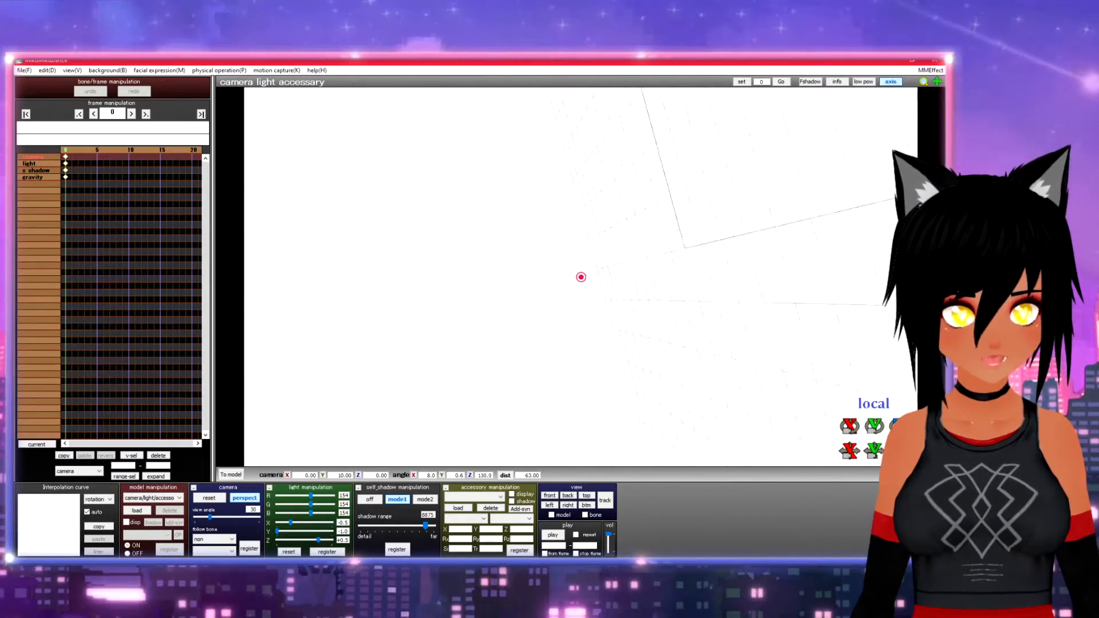
pyautogui.moveTo(896, 440)
pyautogui.mouseDown()
pyautogui.moveTo(896, 389)
pyautogui.moveTo(896, 614)
pyautogui.moveTo(896, 435)
pyautogui.moveTo(897, 446)
pyautogui.mouseUp()
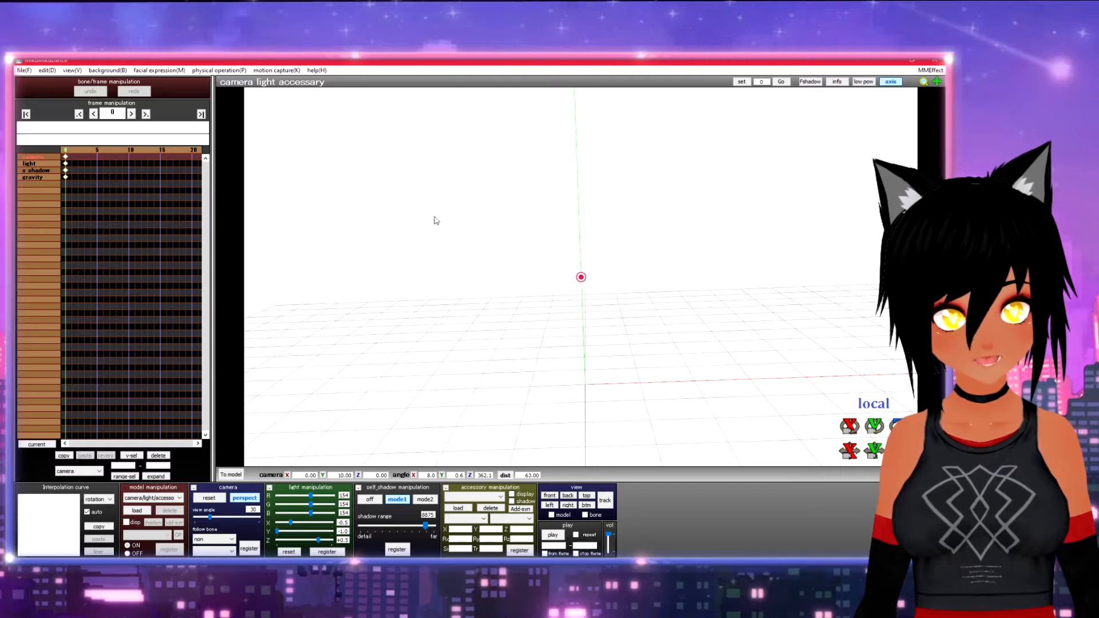
pyautogui.moveTo(896, 426); pyautogui.dragTo(896, 423)
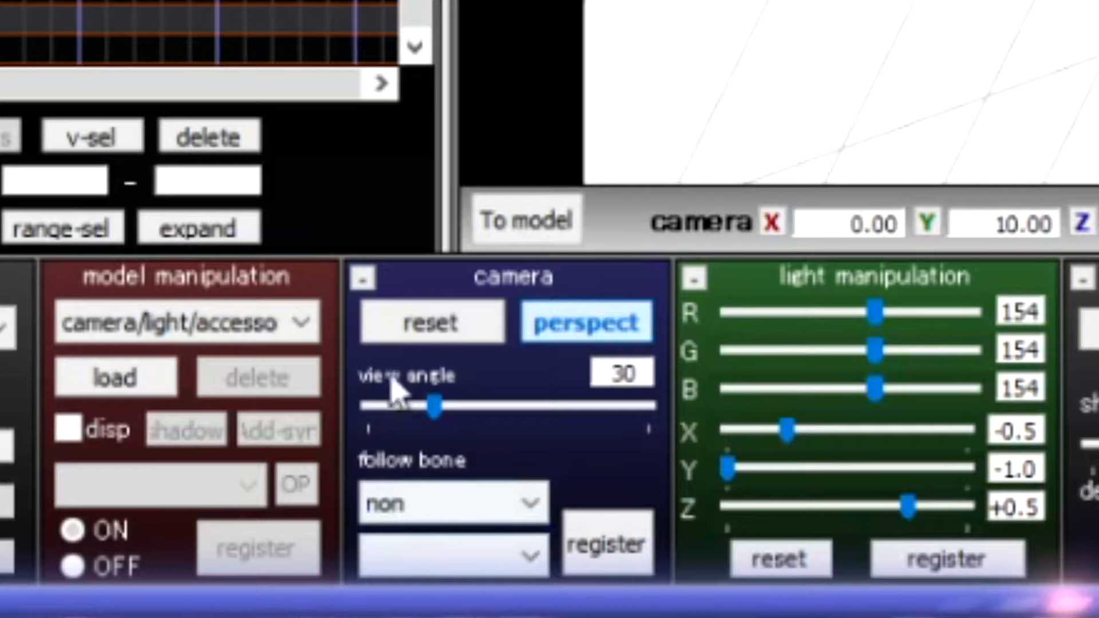
pyautogui.click(608, 558)
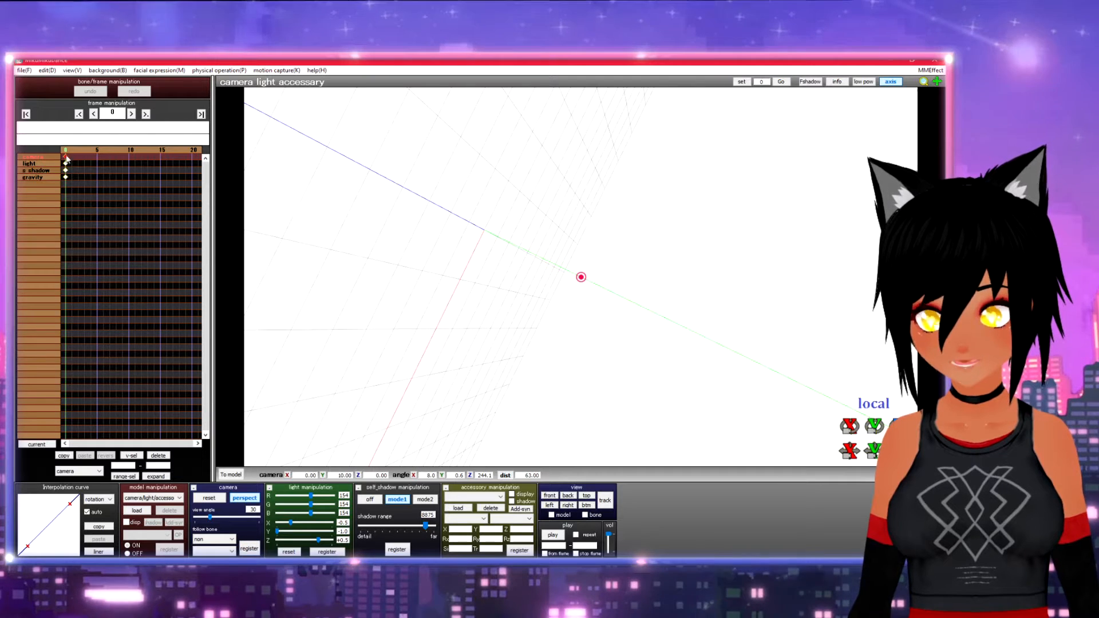
# At frame 5, rotate the camera to about Z 361.0 and register a camera keyframe
pyautogui.click(98, 150)
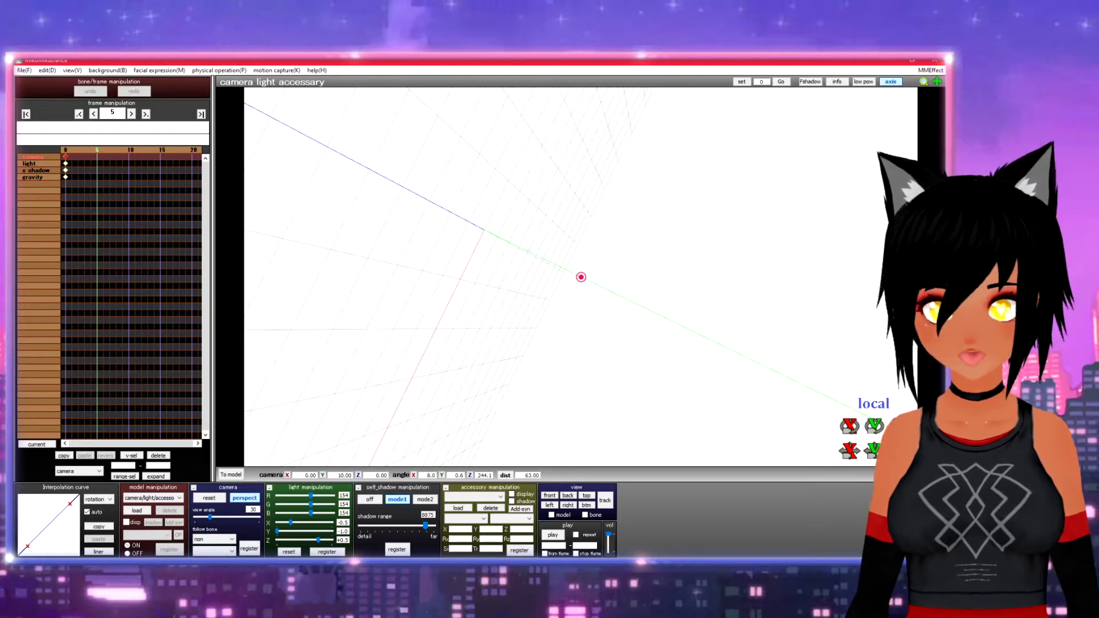
pyautogui.moveTo(896, 426); pyautogui.dragTo(896, 359)
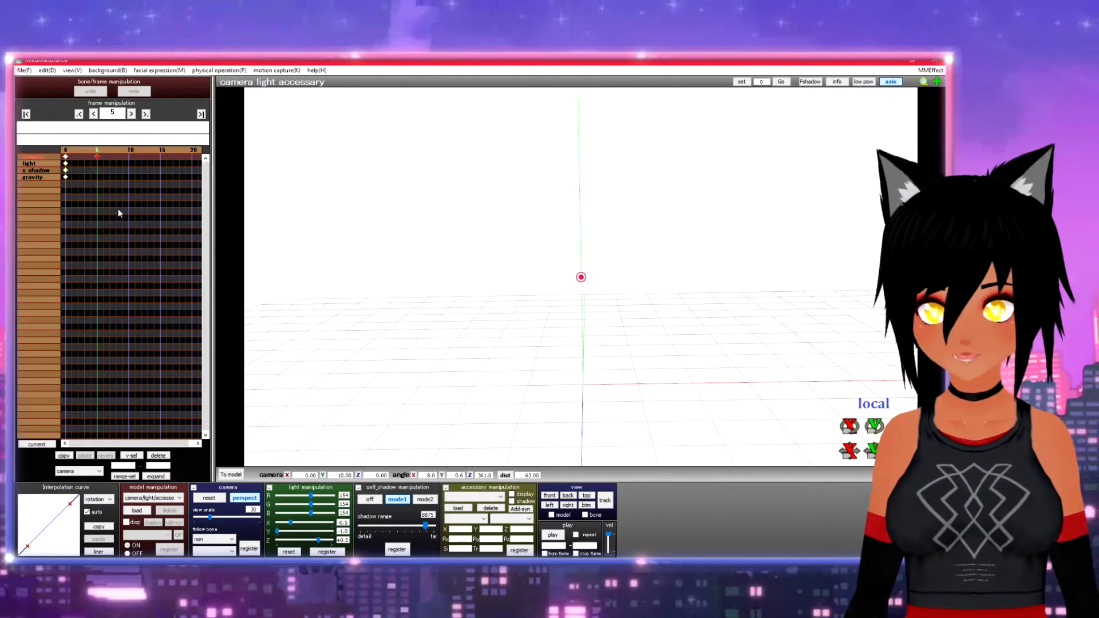
# Step back and forth between frames 0 and 5 to preview the camera rotation
pyautogui.press('Left')
pyautogui.press('Left')
pyautogui.press('Right')
pyautogui.press('Right')
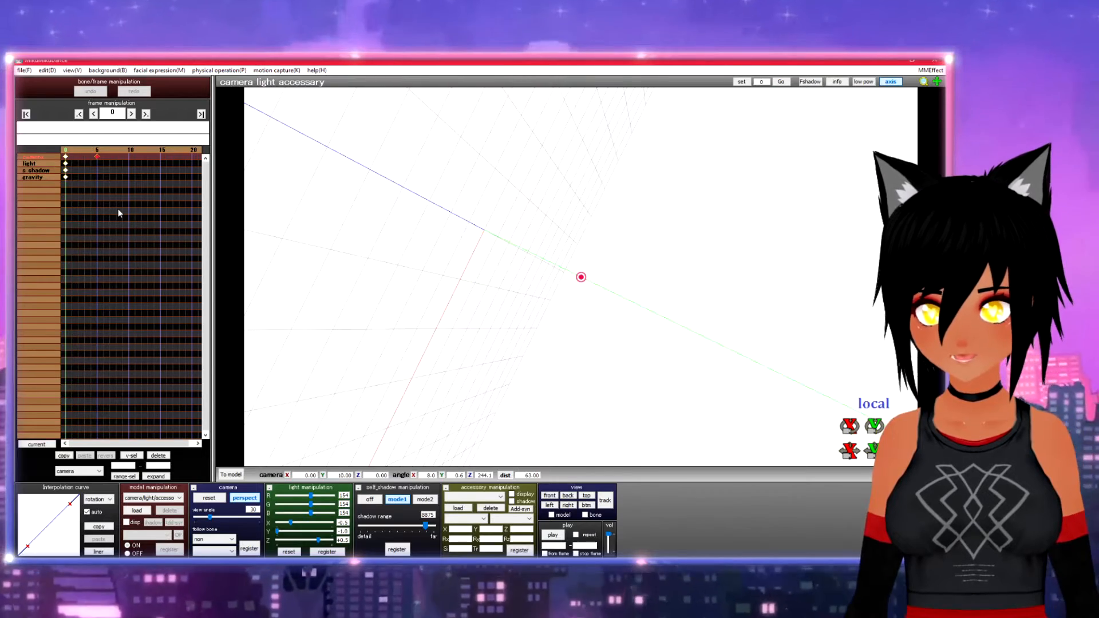
pyautogui.press('Left')
pyautogui.press('Left')
pyautogui.press('Left')
pyautogui.press('Left')
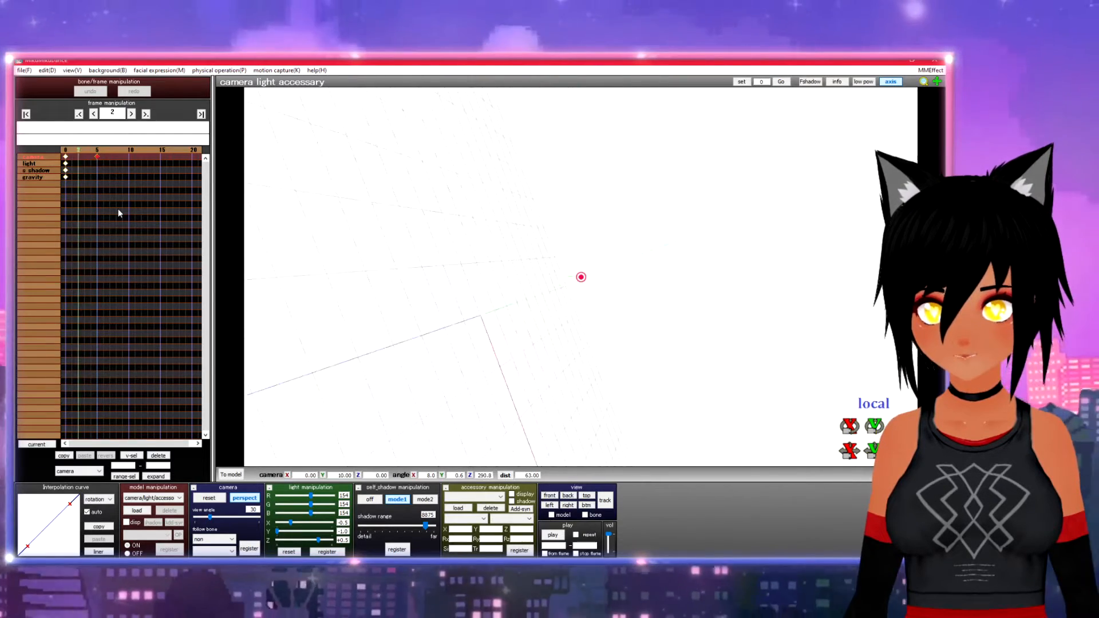
pyautogui.press('Left')
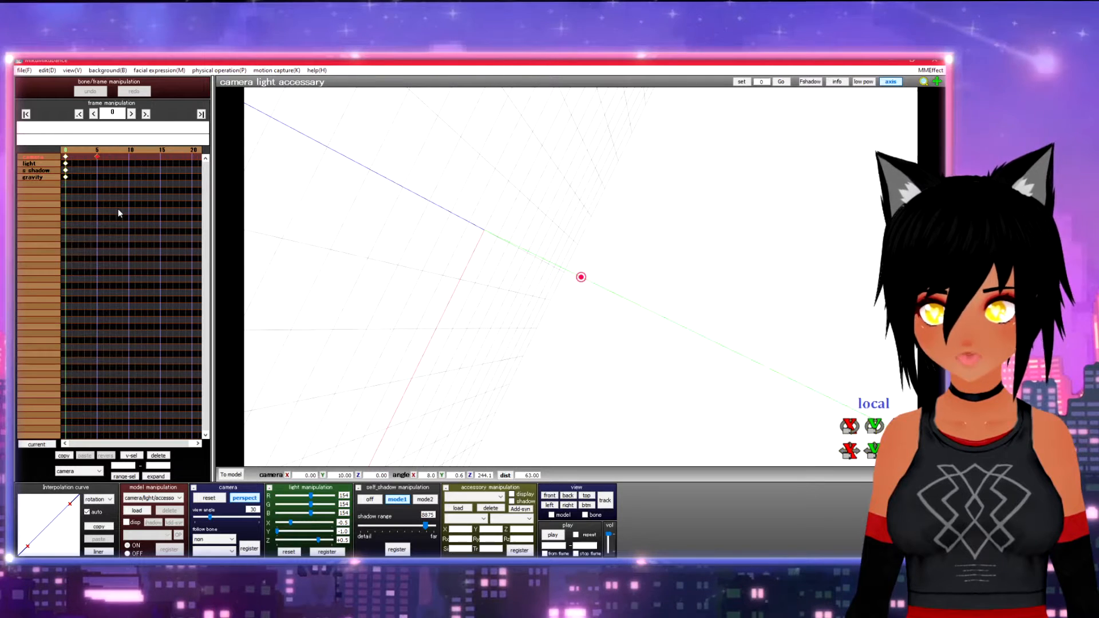
pyautogui.press('Right')
pyautogui.press('Right')
pyautogui.press('Right')
pyautogui.press('Right')
pyautogui.press('Right')
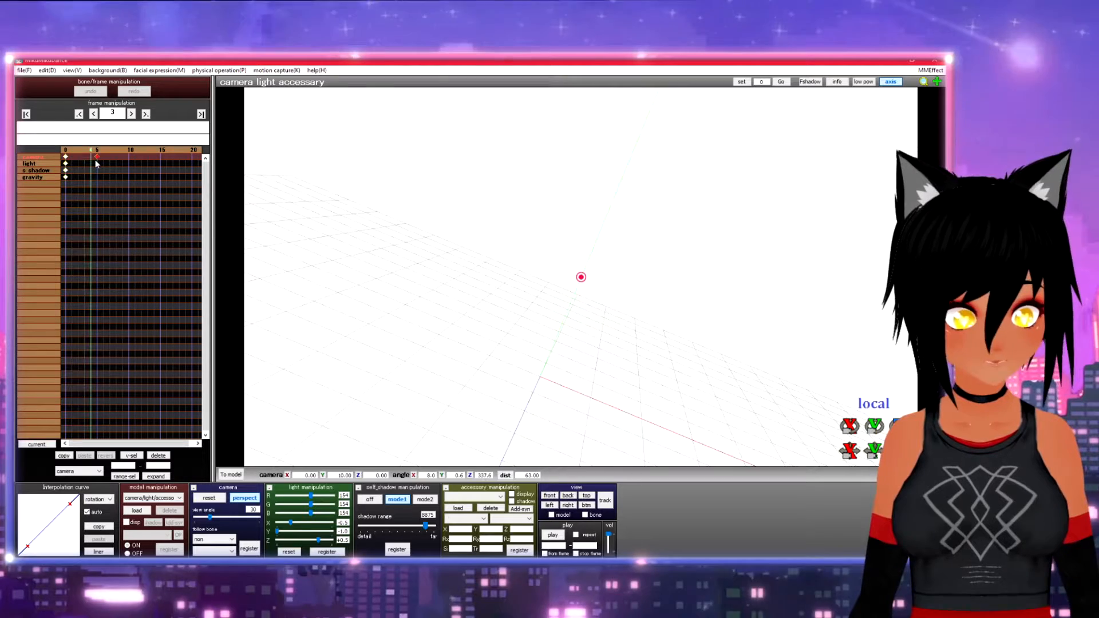
# Scrub repeatedly through frames 0 to 7 to examine how the camera rotates between its two keyframes, ending on frame 0
pyautogui.press('Left')
pyautogui.press('Left')
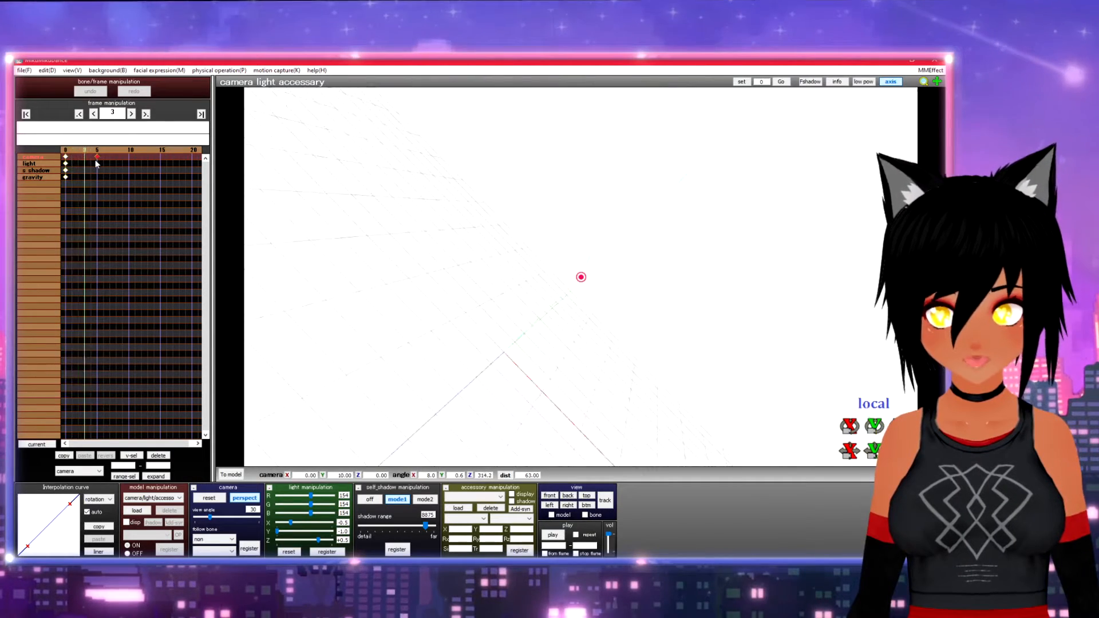
pyautogui.press('Right')
pyautogui.press('Right')
pyautogui.press('Right')
pyautogui.press('Left')
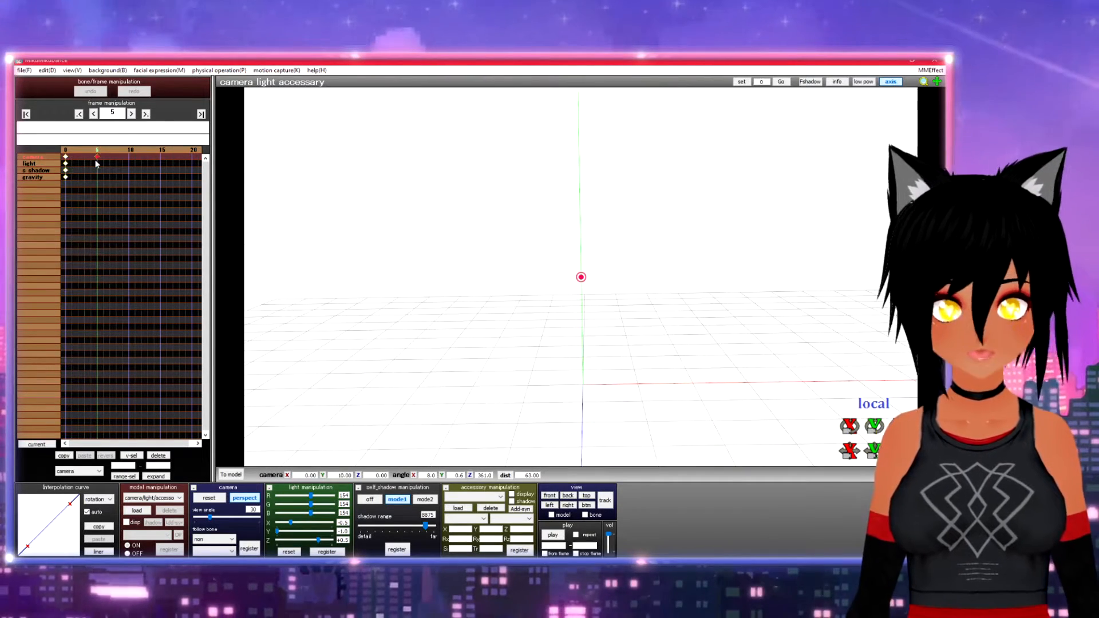
pyautogui.press('Right')
pyautogui.press('Right')
pyautogui.press('Right')
pyautogui.press('Right')
pyautogui.press('Right')
pyautogui.press('Right')
pyautogui.press('Right')
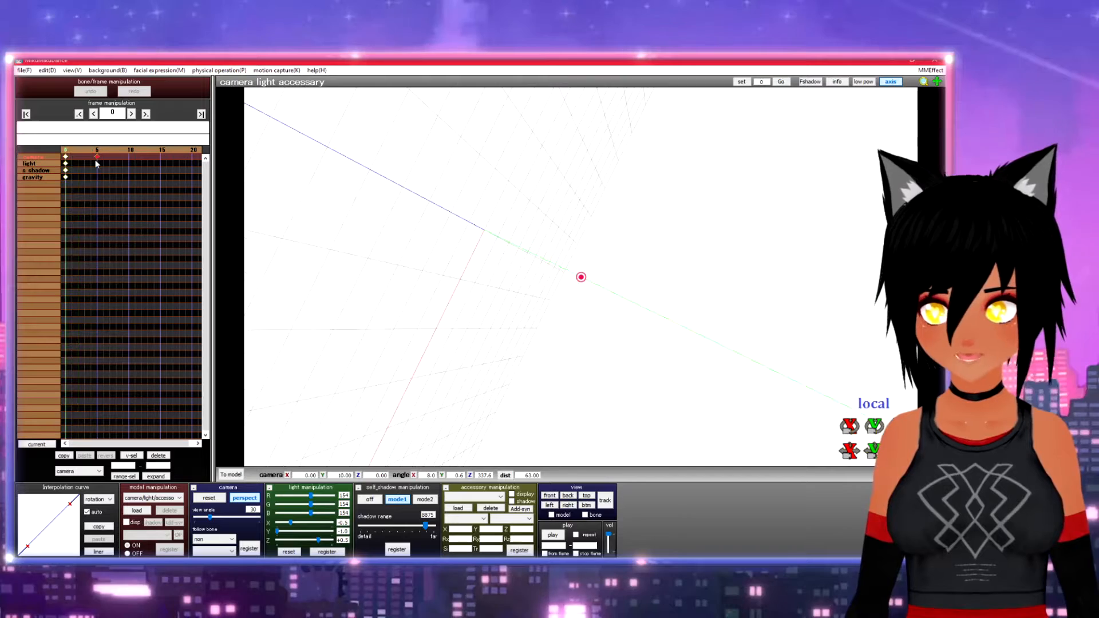
pyautogui.press('Left')
pyautogui.press('Left')
pyautogui.press('Left')
pyautogui.press('Left')
pyautogui.press('Left')
pyautogui.press('Left')
pyautogui.press('Left')
pyautogui.press('Left')
pyautogui.press('Left')
pyautogui.press('Left')
pyautogui.press('Left')
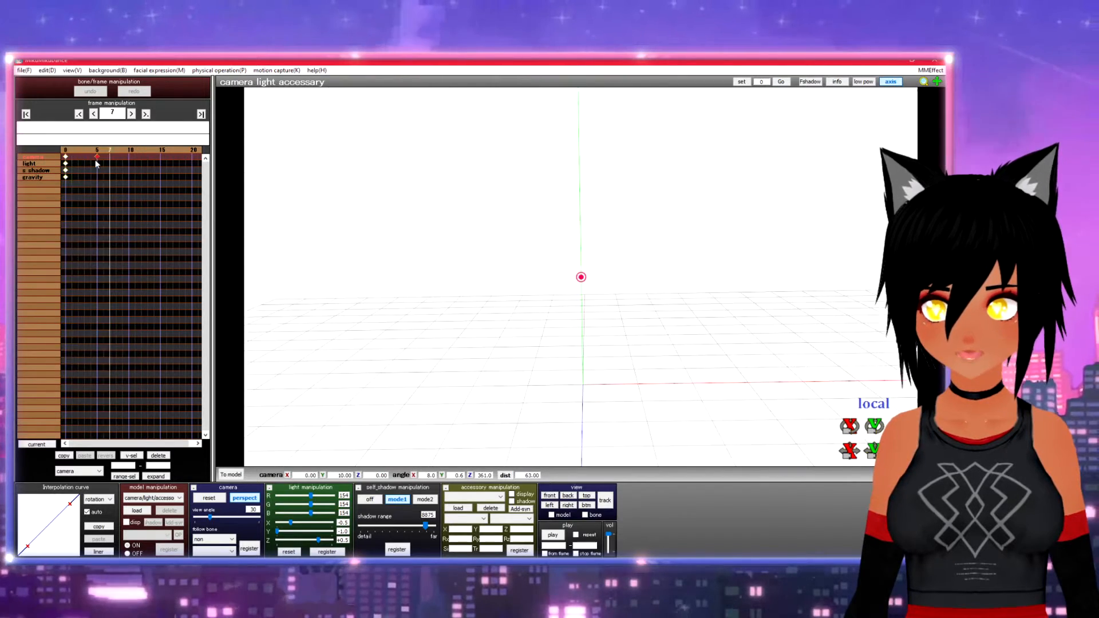
pyautogui.press('Left')
pyautogui.press('Right')
pyautogui.press('Right')
pyautogui.press('Right')
pyautogui.press('Right')
pyautogui.press('Right')
pyautogui.press('Right')
pyautogui.press('Right')
pyautogui.press('Right')
pyautogui.press('Right')
pyautogui.press('Right')
pyautogui.press('Right')
pyautogui.press('Right')
pyautogui.press('Left')
pyautogui.press('Left')
pyautogui.press('Left')
pyautogui.press('Left')
pyautogui.press('Left')
pyautogui.press('Left')
pyautogui.press('Left')
pyautogui.press('Left')
pyautogui.press('Left')
pyautogui.press('Left')
pyautogui.press('Left')
pyautogui.press('Left')
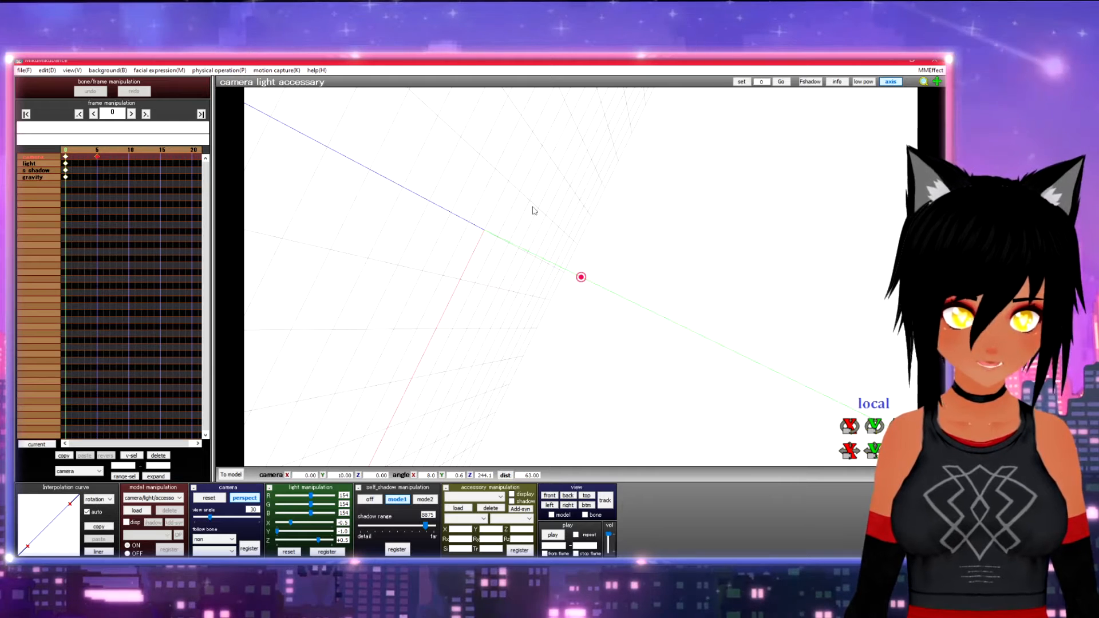
# Add a camera keyframe at frame 10, and delete all camera keyframes after selecting all camera frames
pyautogui.click(127, 156)
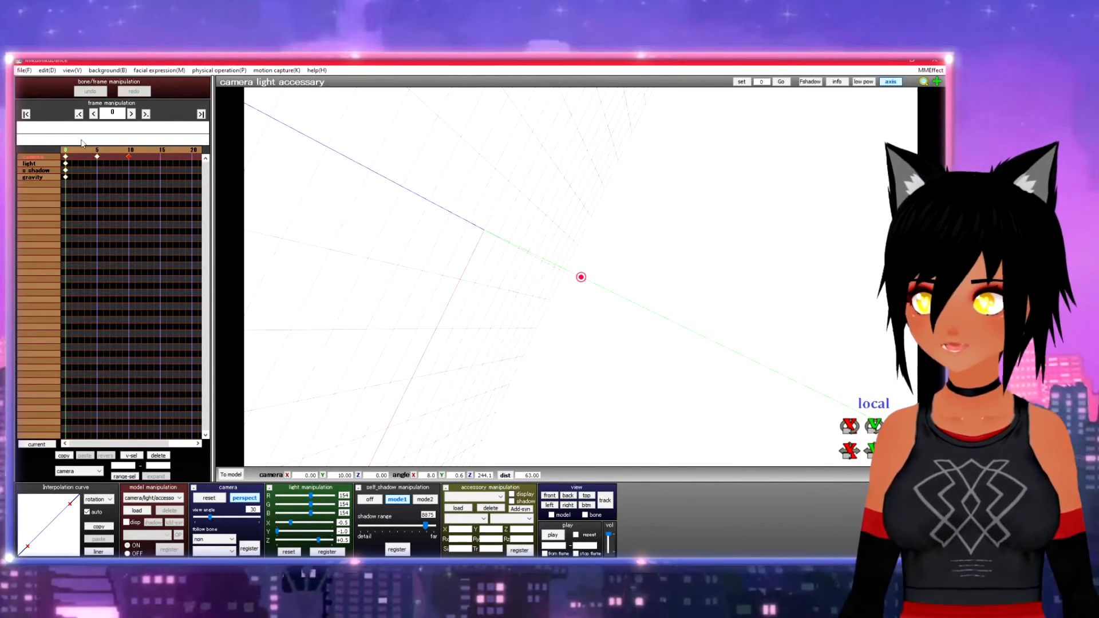
pyautogui.click(47, 70)
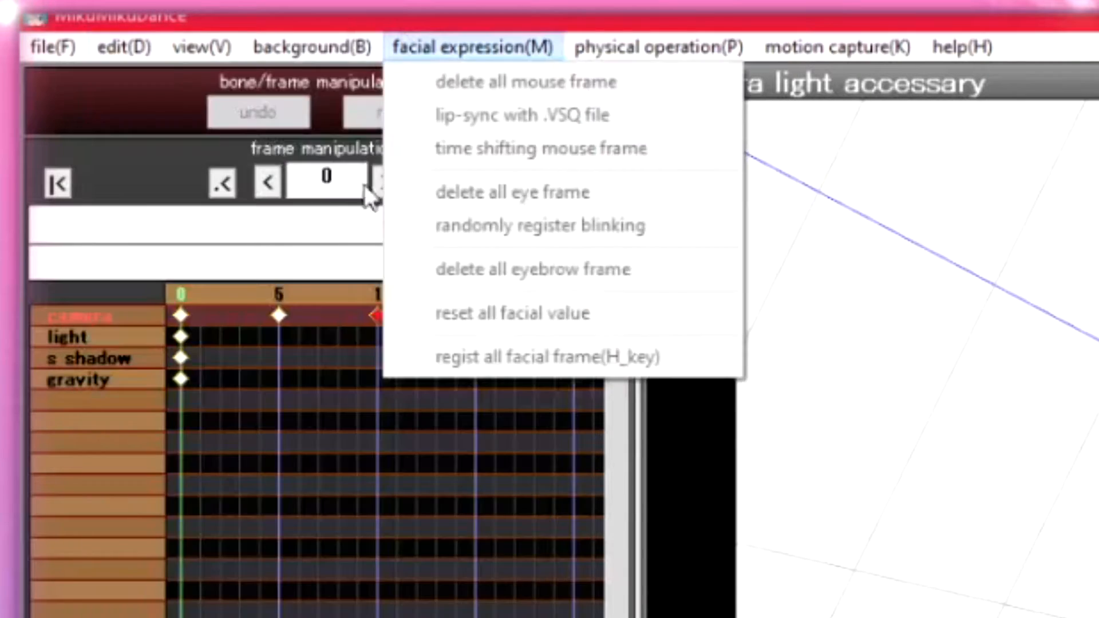
pyautogui.moveTo(123, 49)
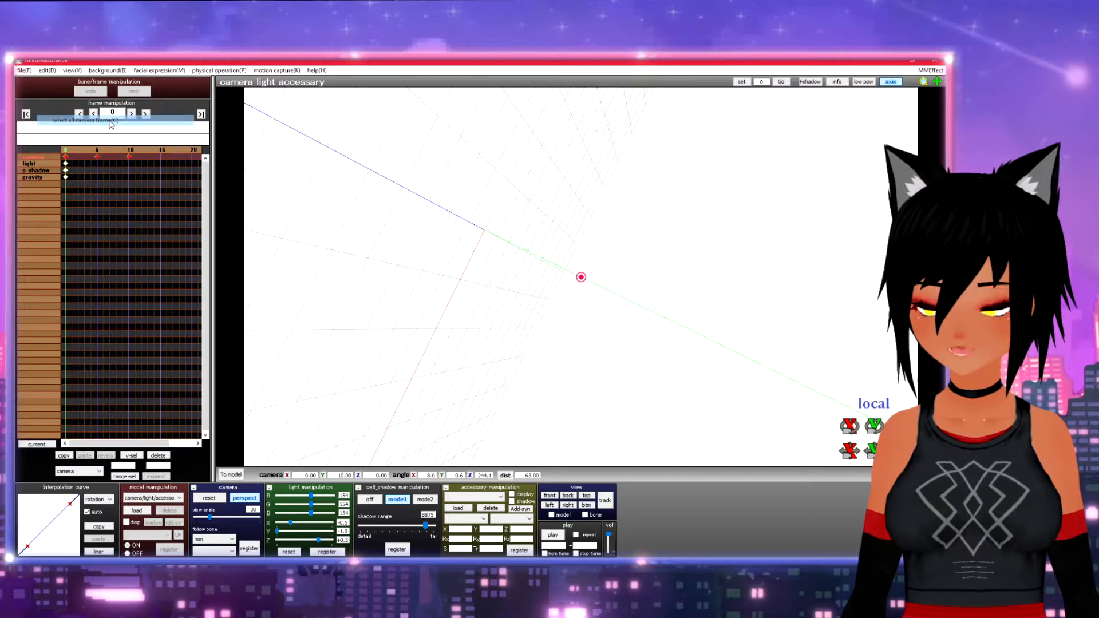
pyautogui.click(303, 206)
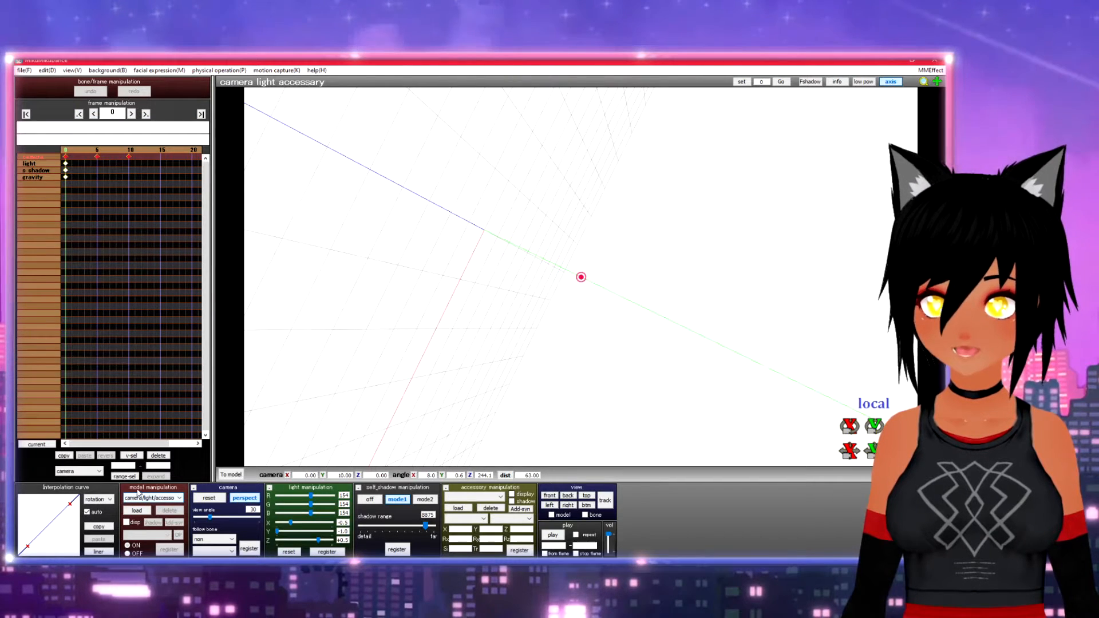
pyautogui.click(48, 70)
pyautogui.click(75, 120)
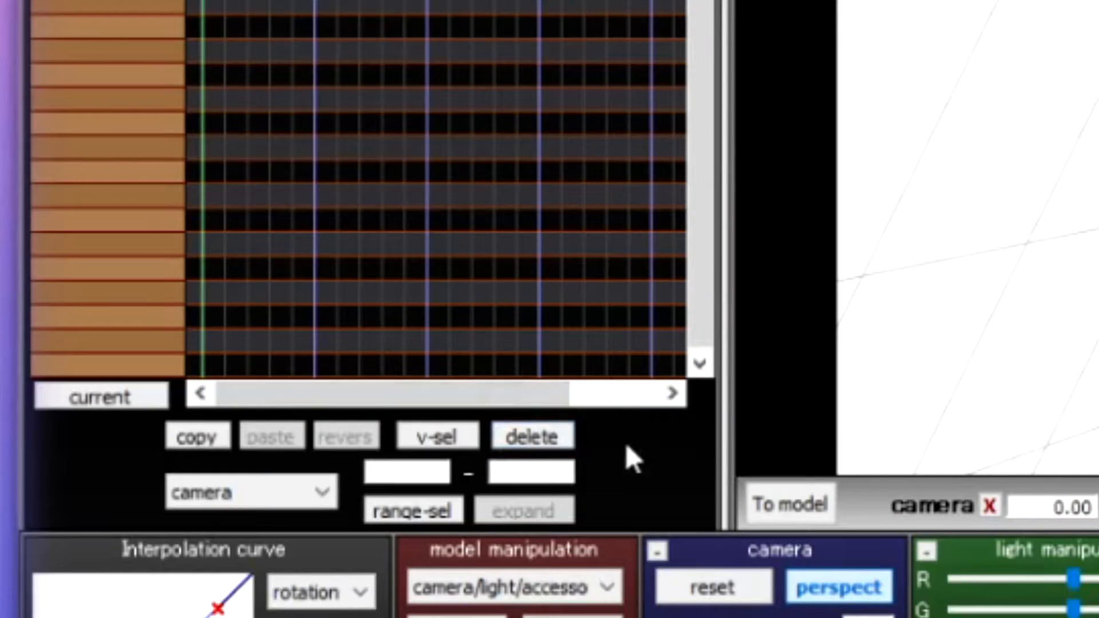
pyautogui.click(532, 438)
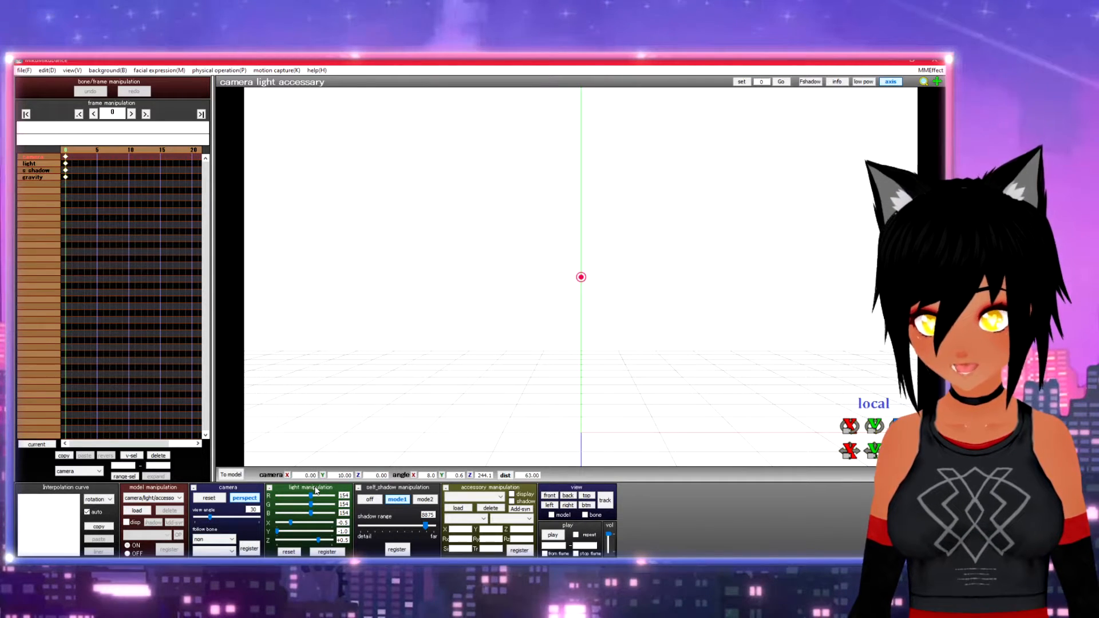
# Try small adjustments of the scene light's red and green color values
pyautogui.moveTo(310, 498); pyautogui.dragTo(312, 496)
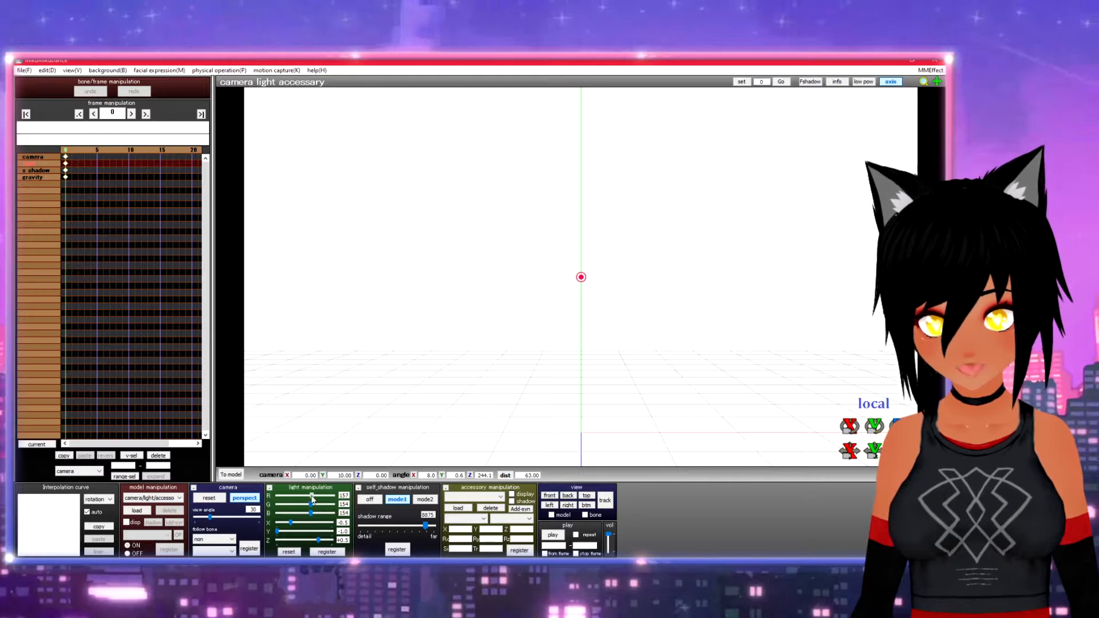
pyautogui.moveTo(297, 507); pyautogui.dragTo(311, 507)
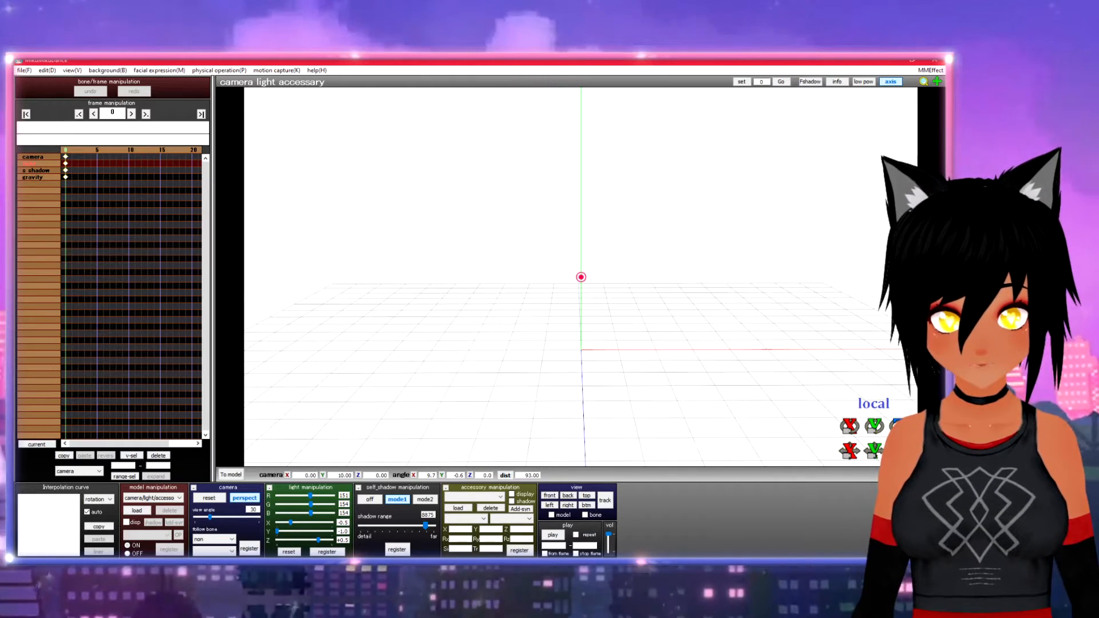
# Collapse and re-expand the self shadow controls, and check the list of loaded accessories
pyautogui.click(358, 487)
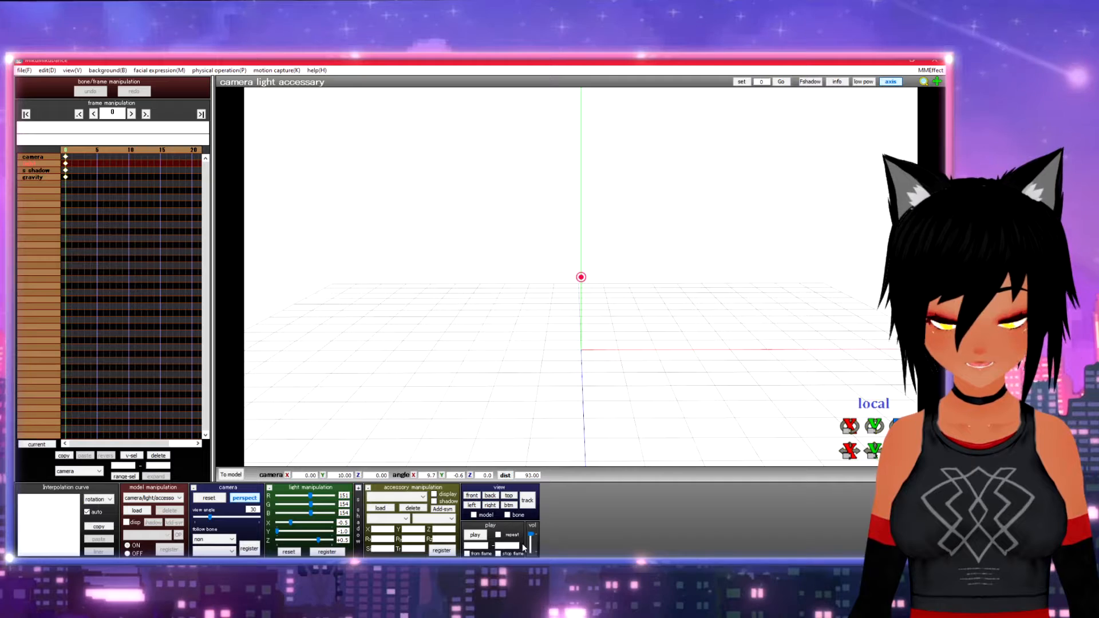
pyautogui.click(358, 487)
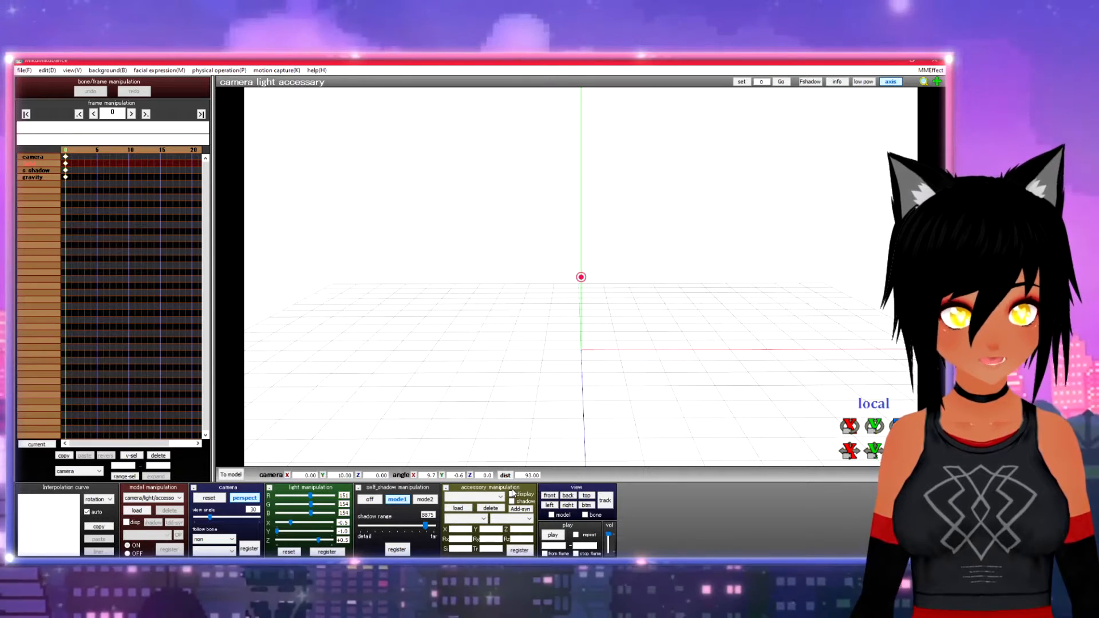
pyautogui.click(491, 498)
pyautogui.click(489, 498)
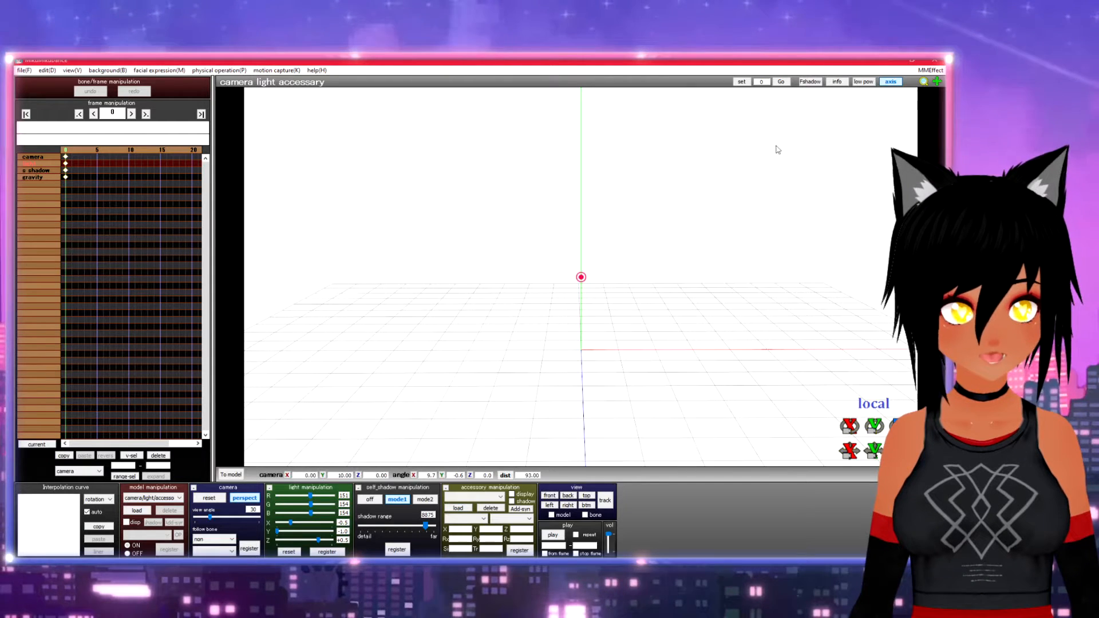
# Load the accessory RainLite.x from the RainLite folder inside the MME folder
pyautogui.click(454, 509)
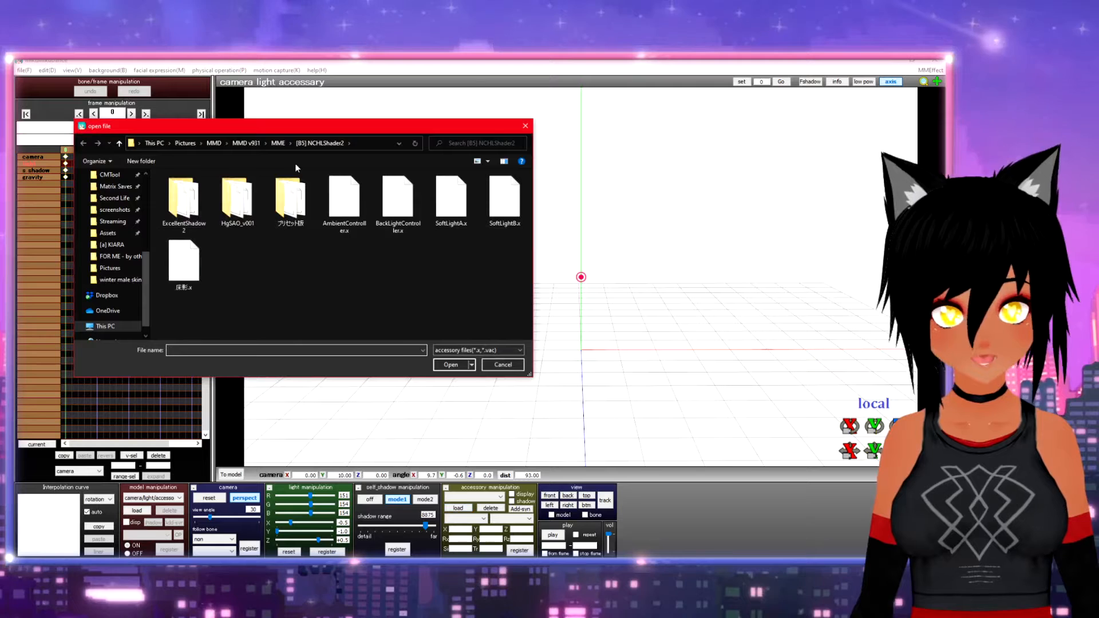
pyautogui.click(279, 144)
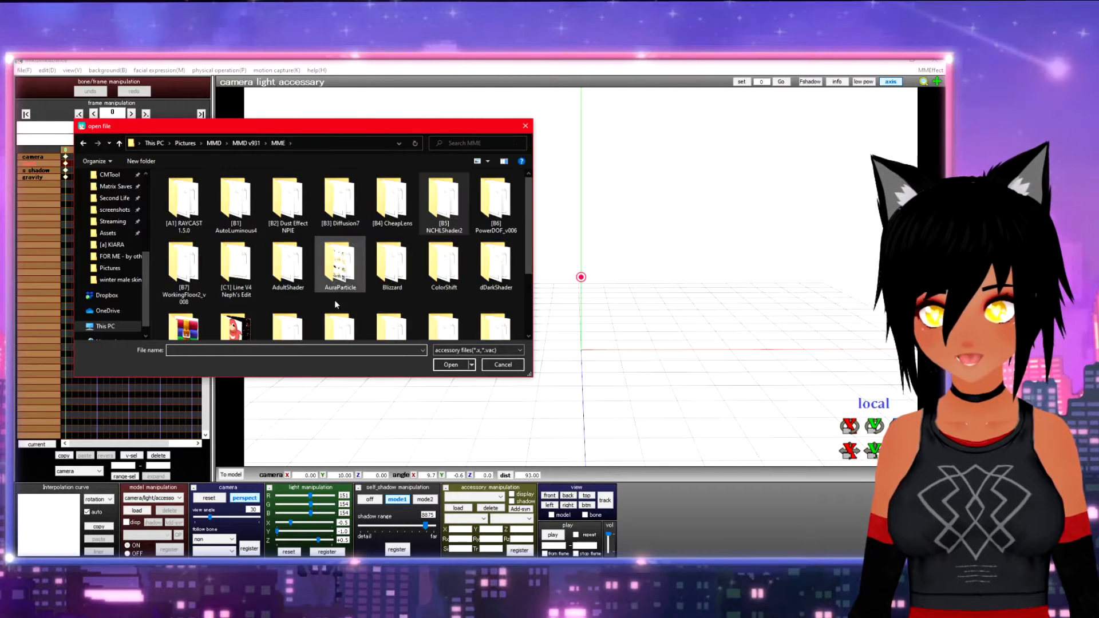
pyautogui.scroll(-3, 339, 295)
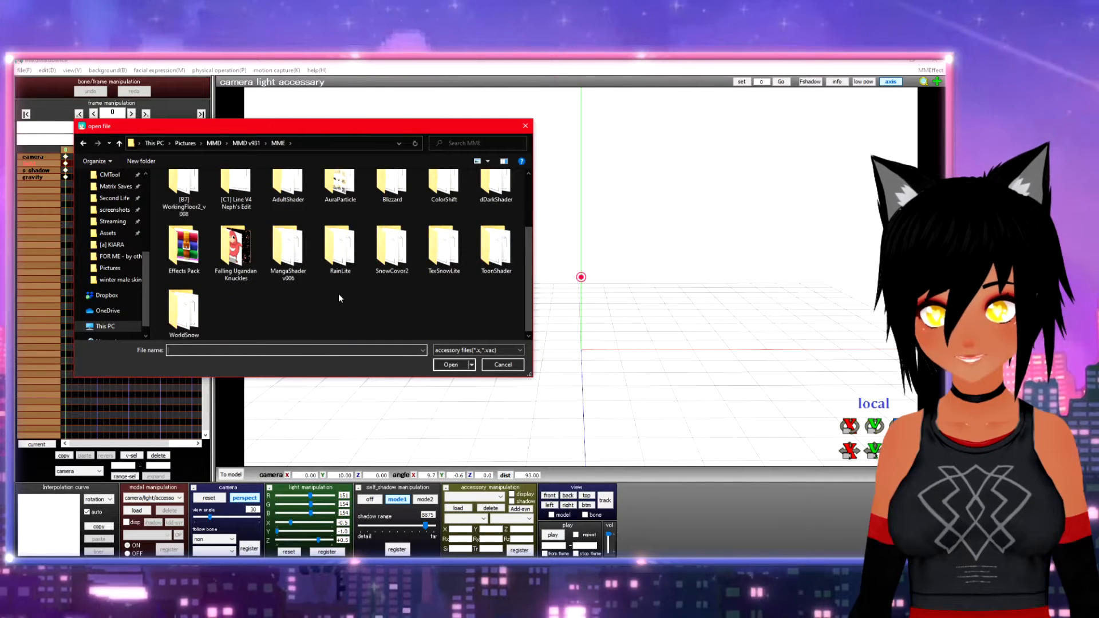
pyautogui.doubleClick(340, 249)
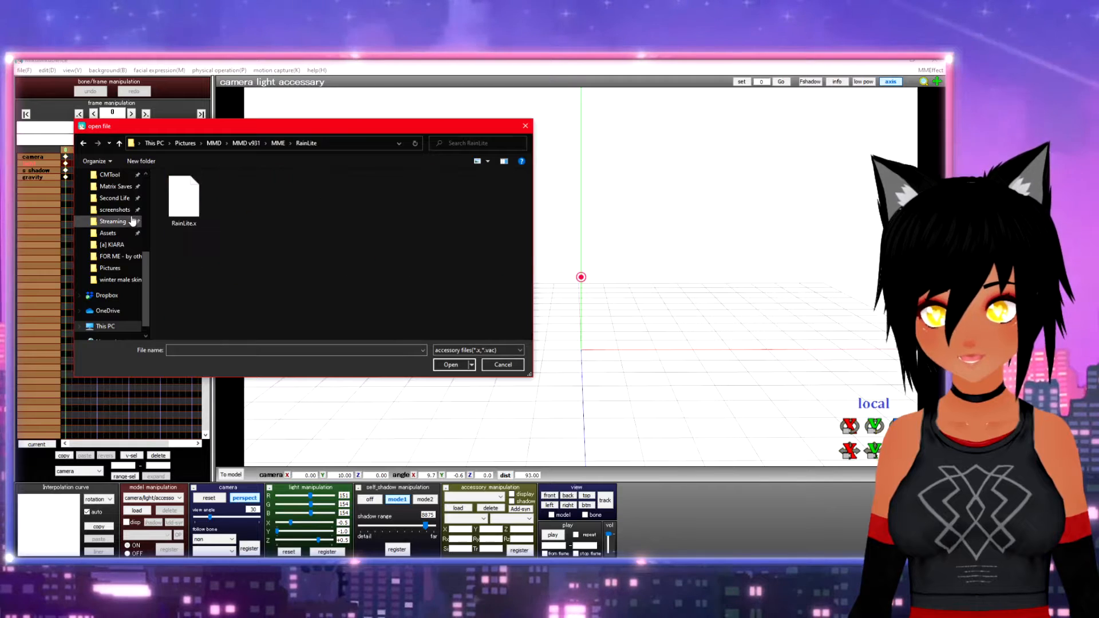
pyautogui.click(192, 204)
pyautogui.click(440, 368)
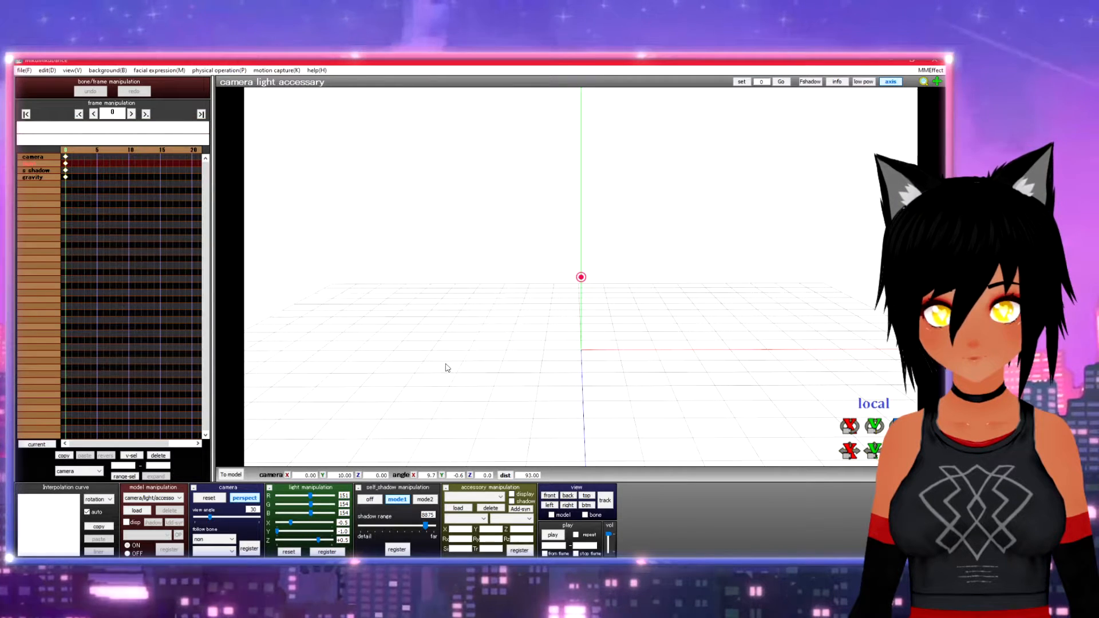
# View the rain effect from several sides by orbiting to about X 6.9 and Y 18.3 at distance 105
pyautogui.scroll(-3, 572, 366)
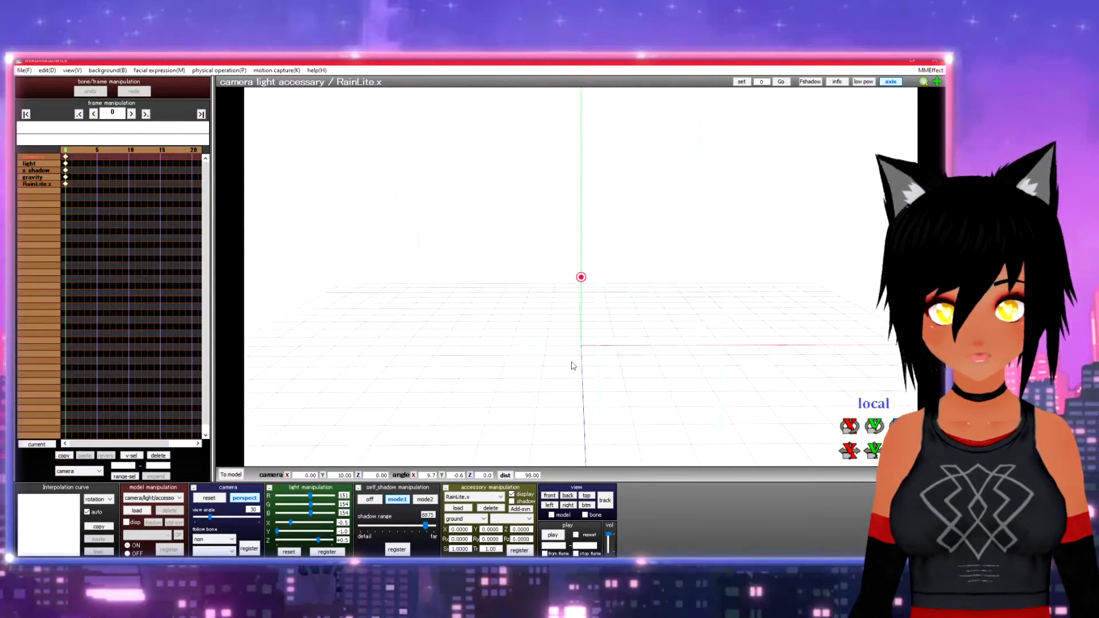
pyautogui.moveTo(672, 381)
pyautogui.mouseDown(button='right')
pyautogui.moveTo(684, 369)
pyautogui.moveTo(677, 376)
pyautogui.mouseUp(button='right')
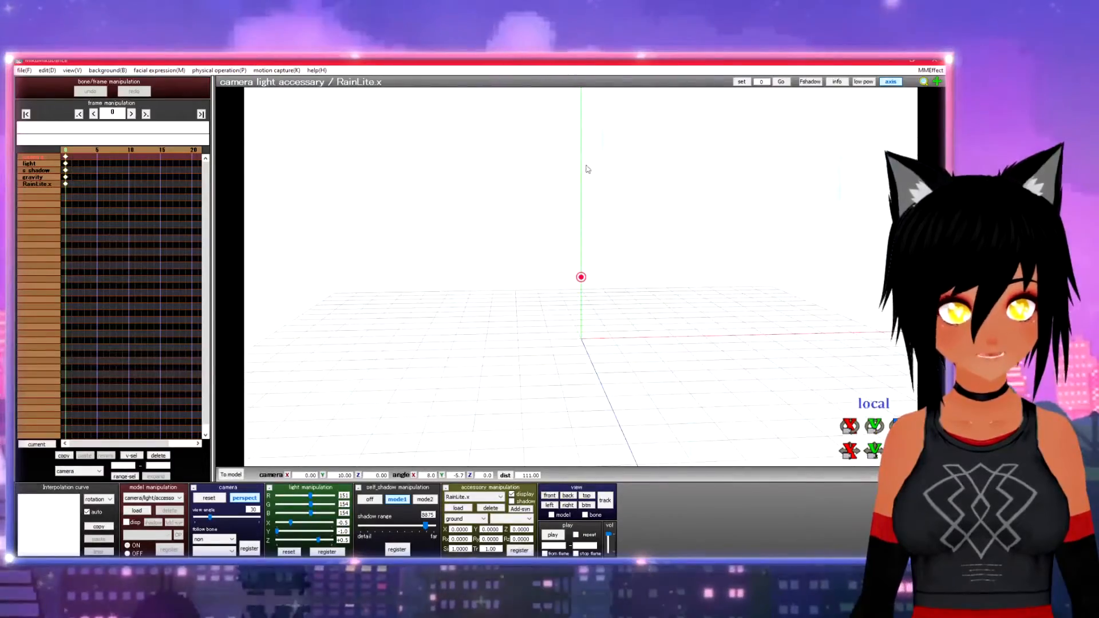
pyautogui.scroll(1, 697, 299)
pyautogui.moveTo(703, 300); pyautogui.dragTo(675, 303, button='right')
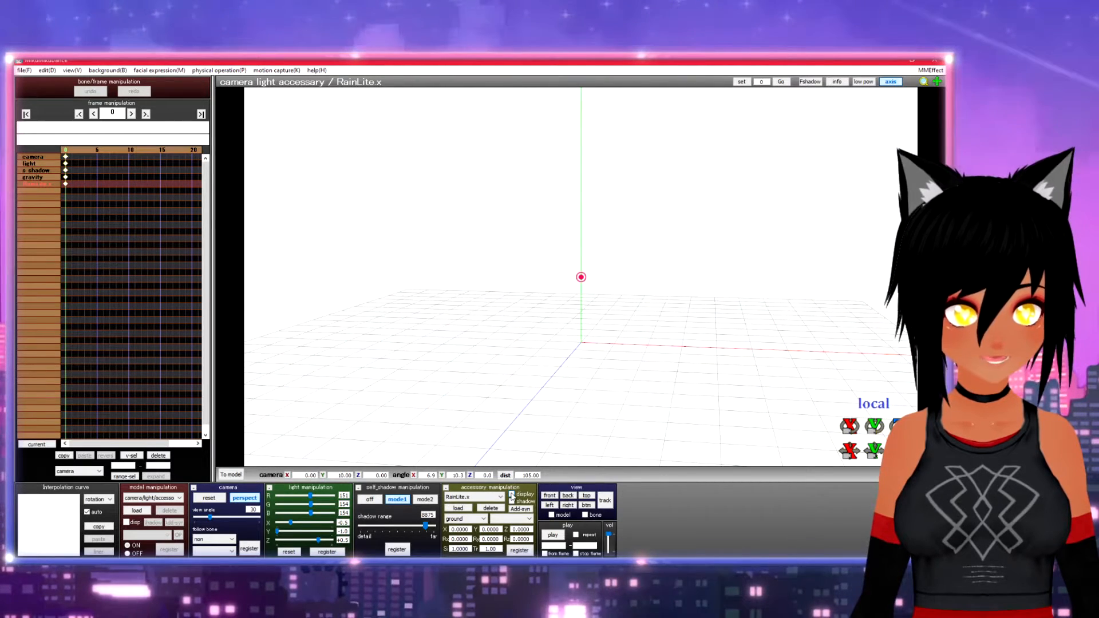
pyautogui.moveTo(626, 288); pyautogui.dragTo(591, 309, button='right')
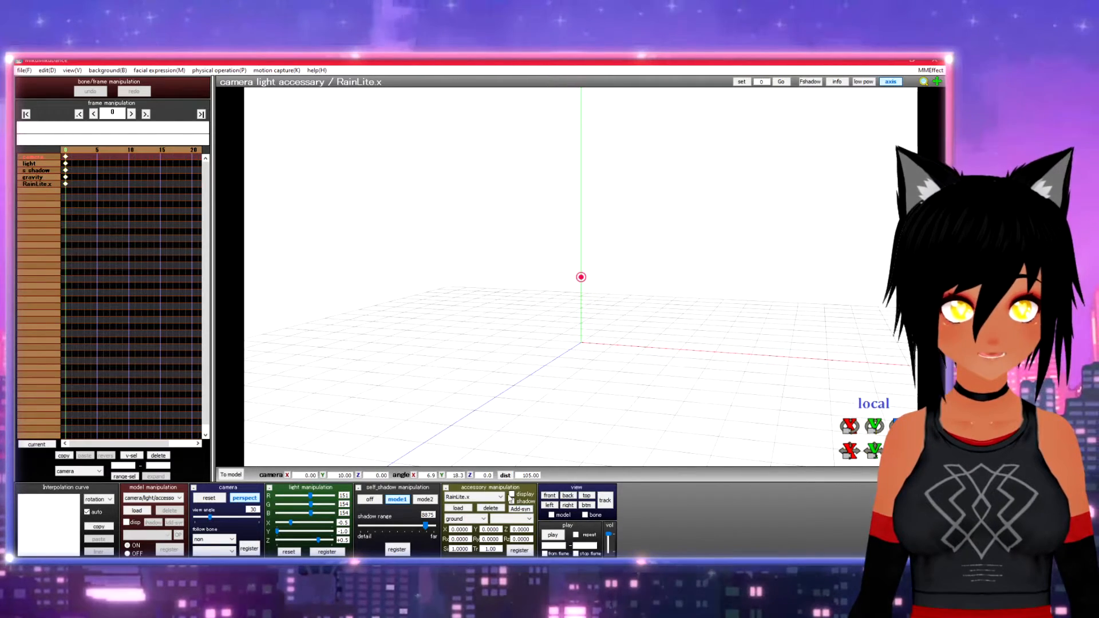
# Try toggling the display of RainLite.x, and move to frame 20 and back to frame 0
pyautogui.click(512, 494)
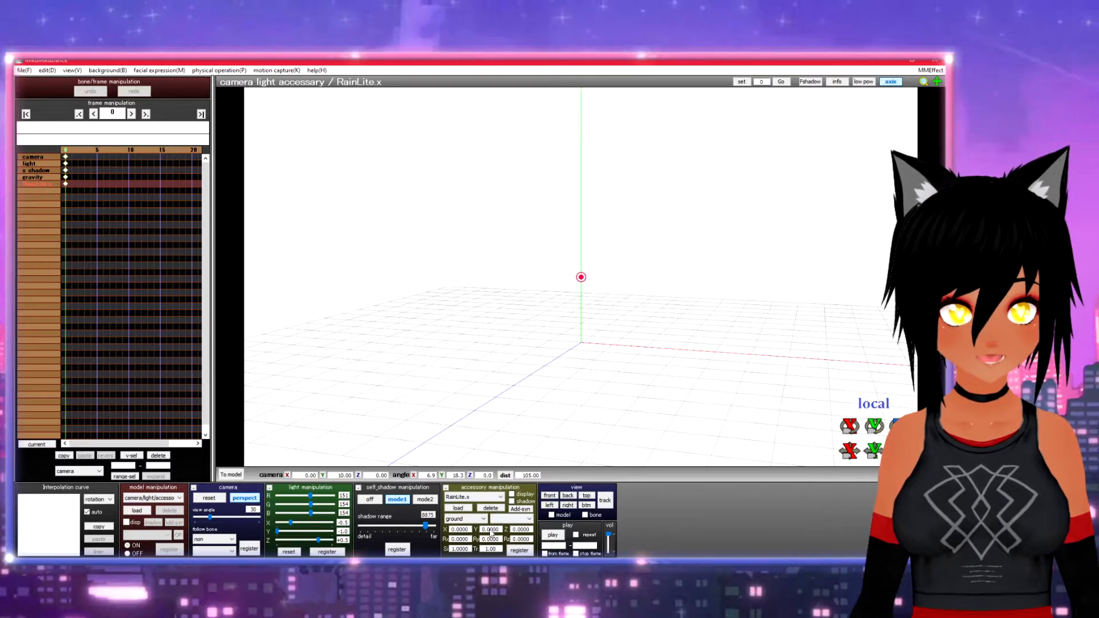
pyautogui.click(190, 149)
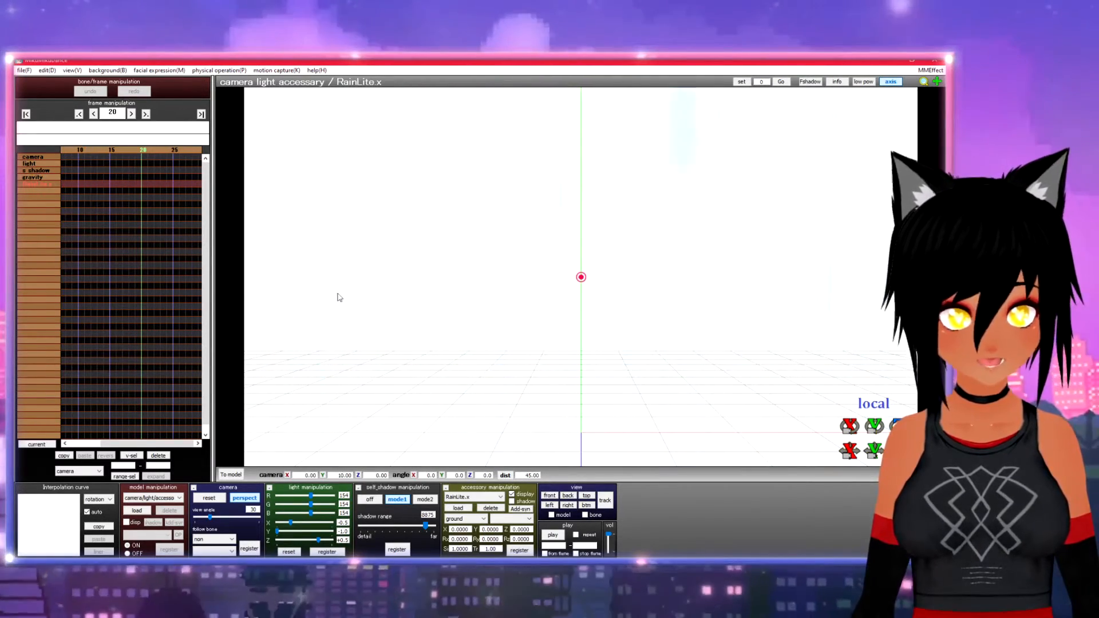
pyautogui.click(80, 114)
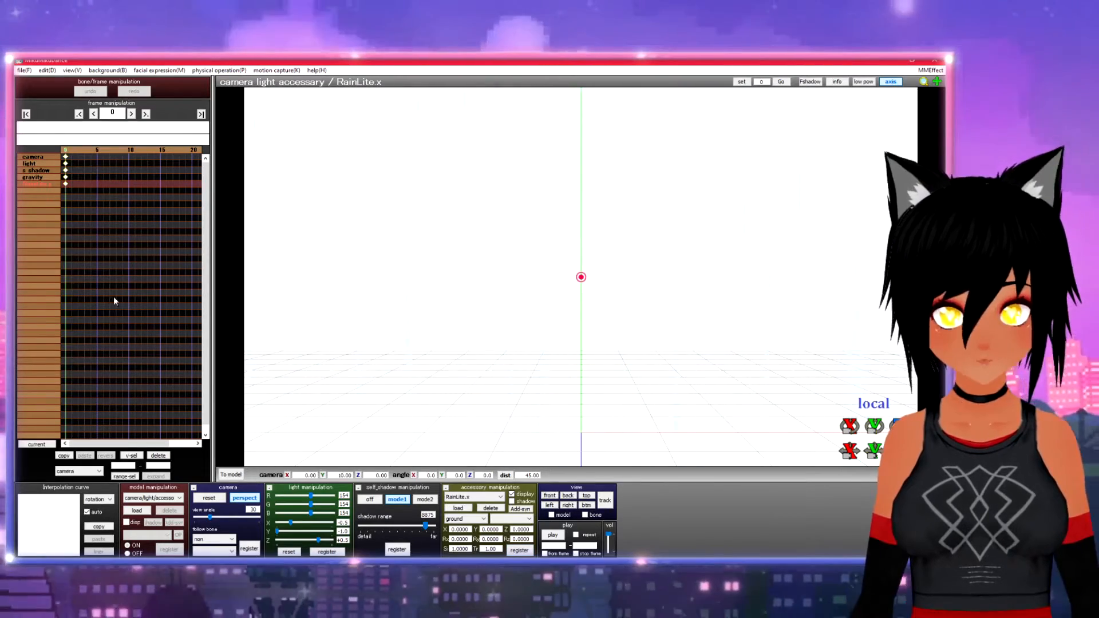
# Check the list of models and keep camera/light/accessory as the selection
pyautogui.click(152, 498)
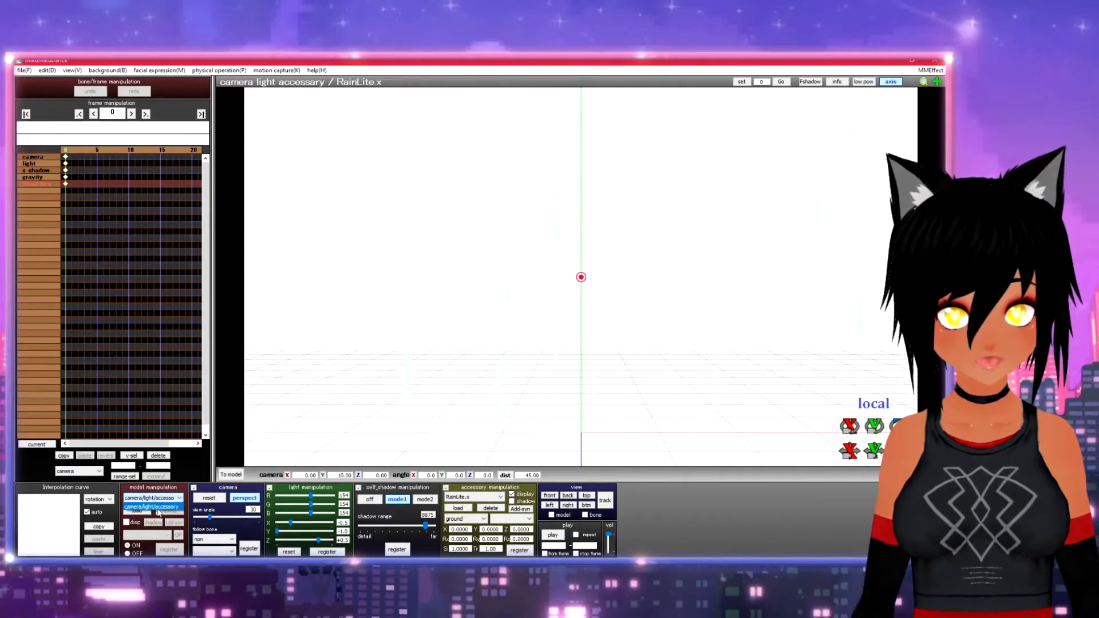
pyautogui.click(152, 506)
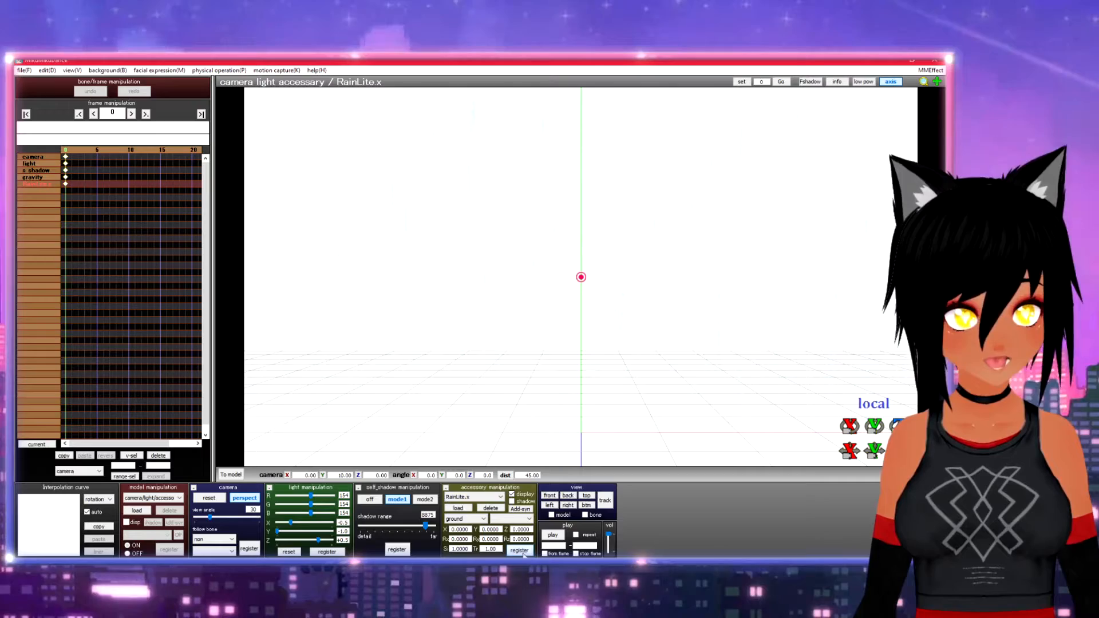
# Set the size of the RainLite.x accessory to 2
pyautogui.scroll(-3, 544, 390)
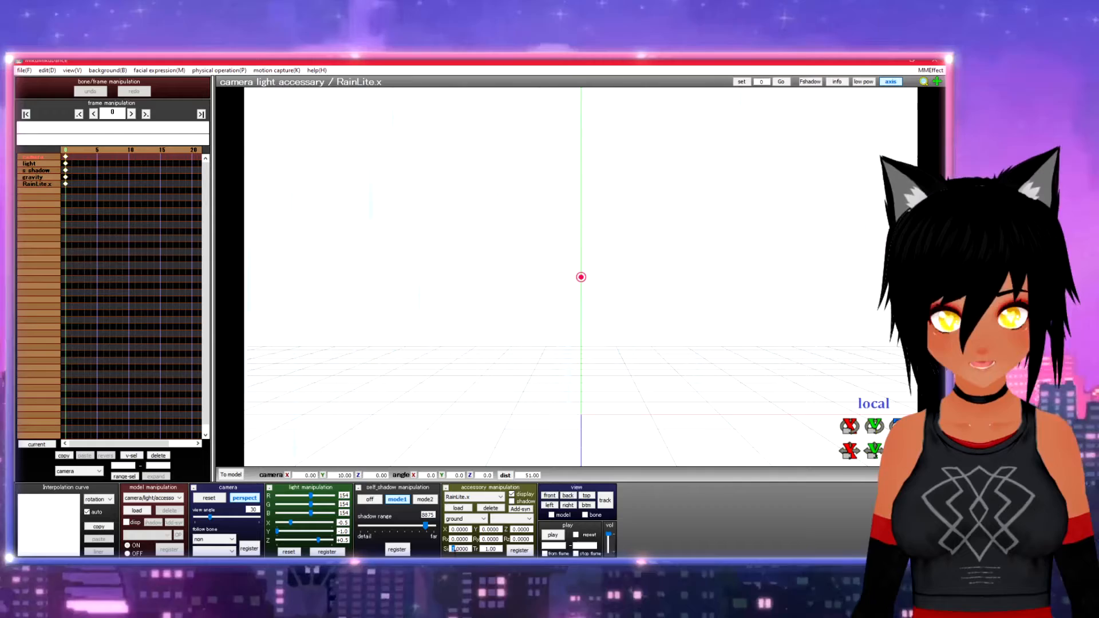
pyautogui.write('2')
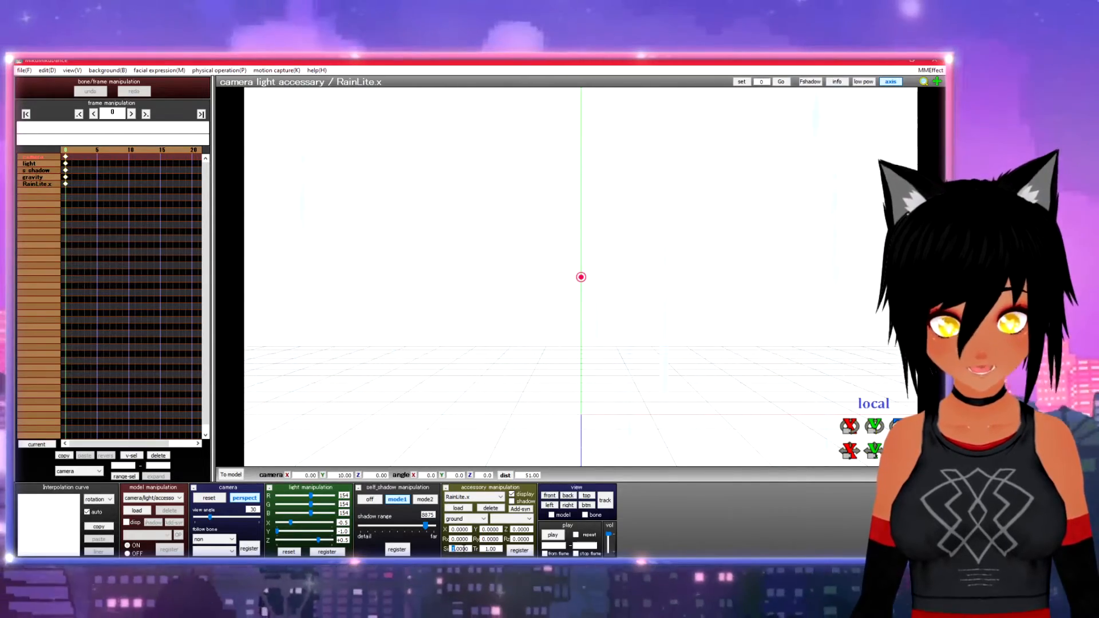
pyautogui.press('Return')
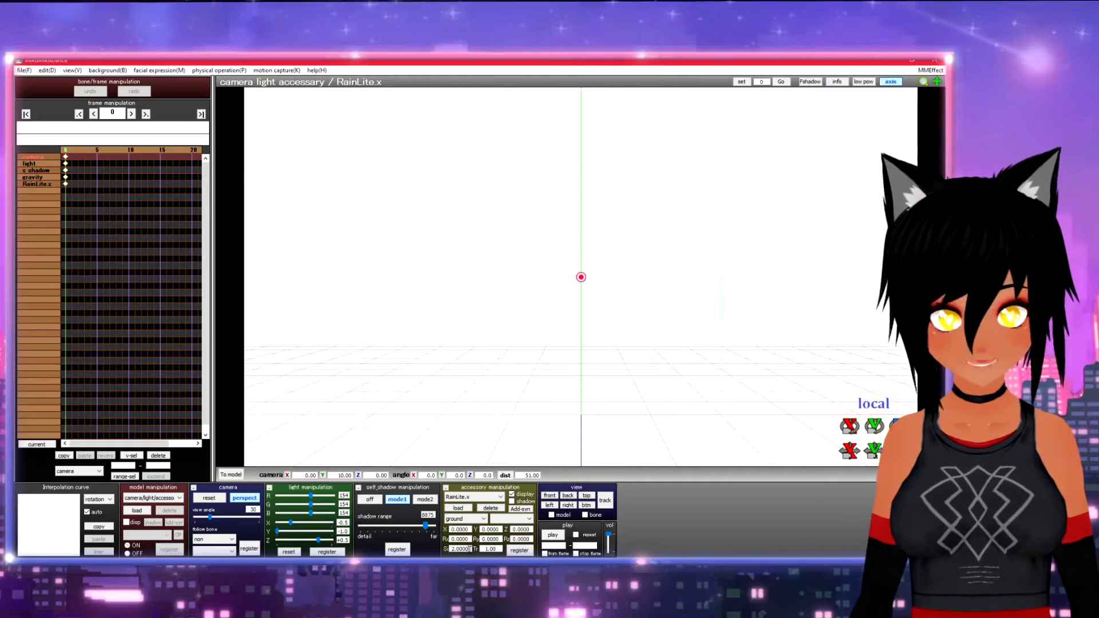
pyautogui.press('Return')
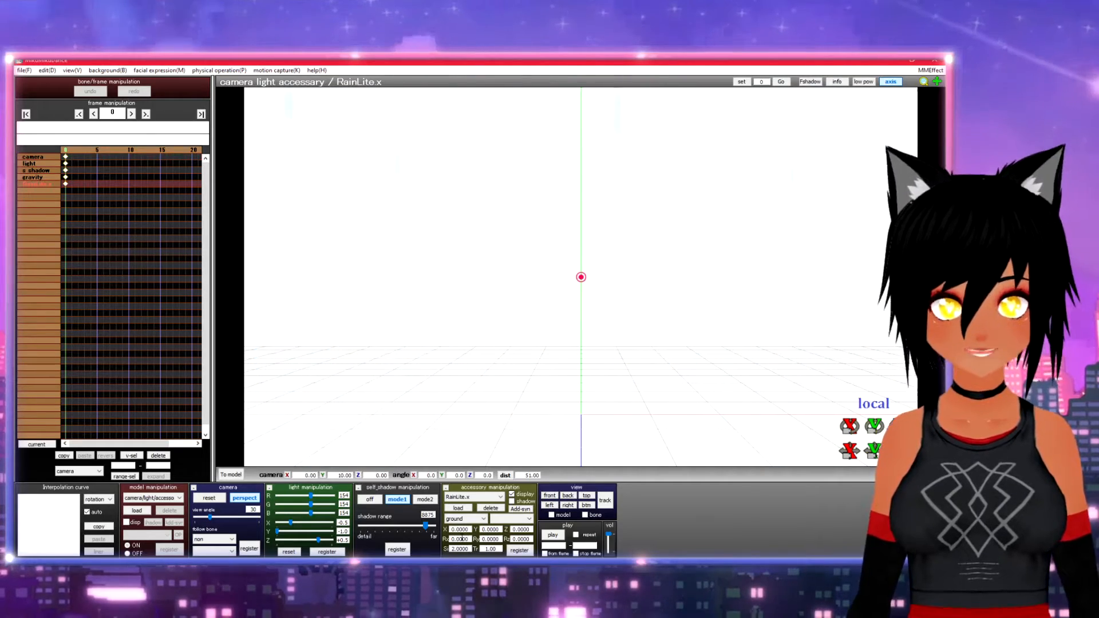
pyautogui.scroll(-10, 675, 264)
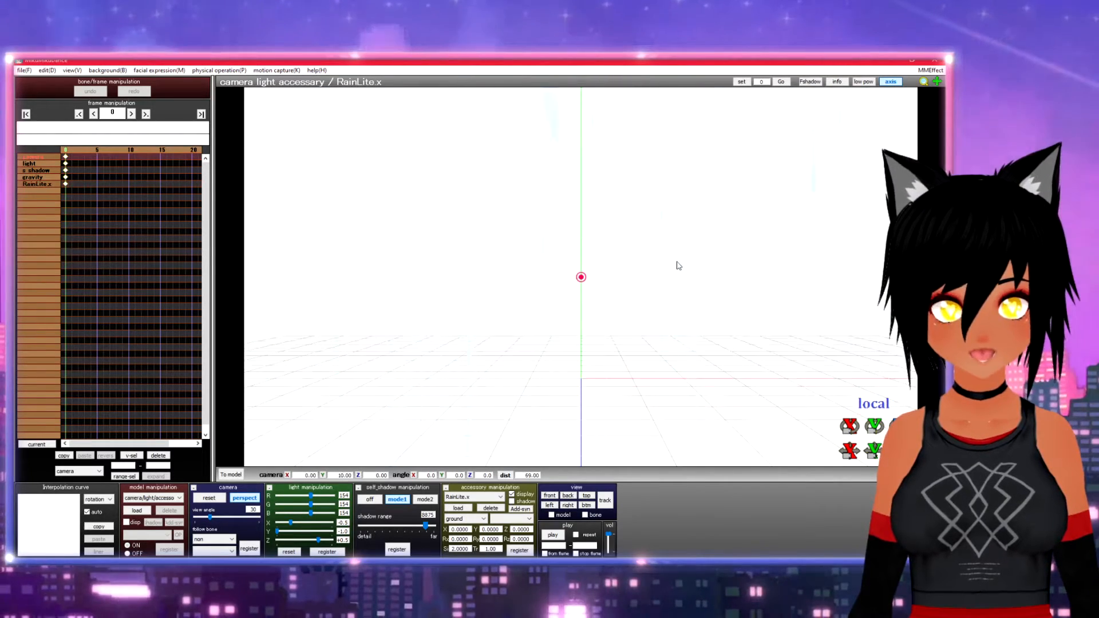
# Set the size of the RainLite.x accessory to 5 and view the rain from near and far
pyautogui.scroll(-4, 676, 262)
pyautogui.moveTo(676, 262); pyautogui.dragTo(621, 278, button='right')
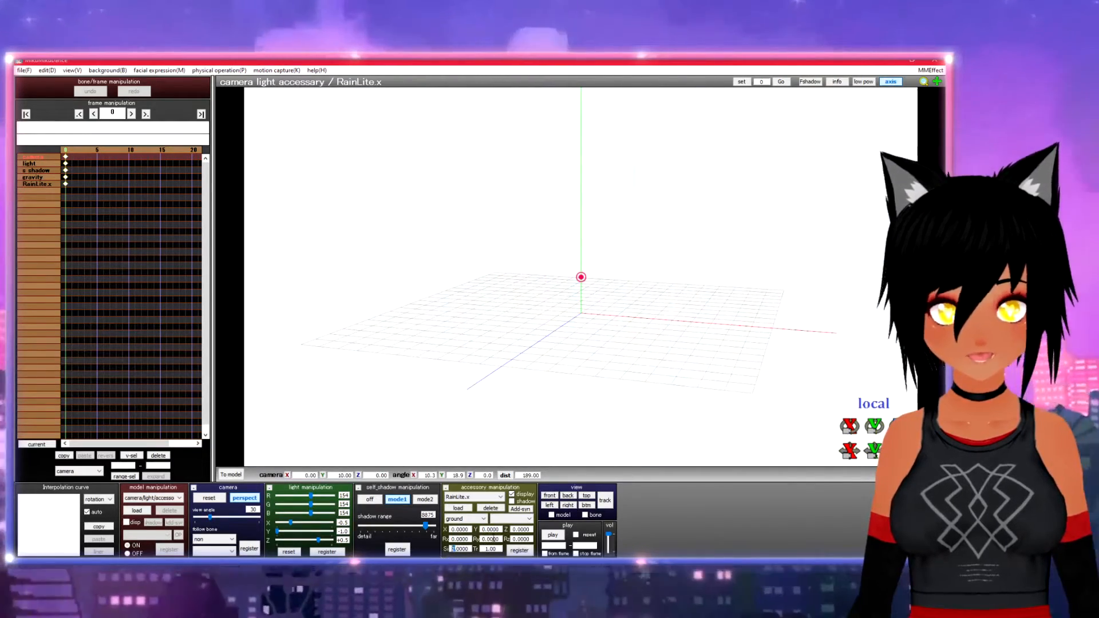
pyautogui.write('5')
pyautogui.press('Return')
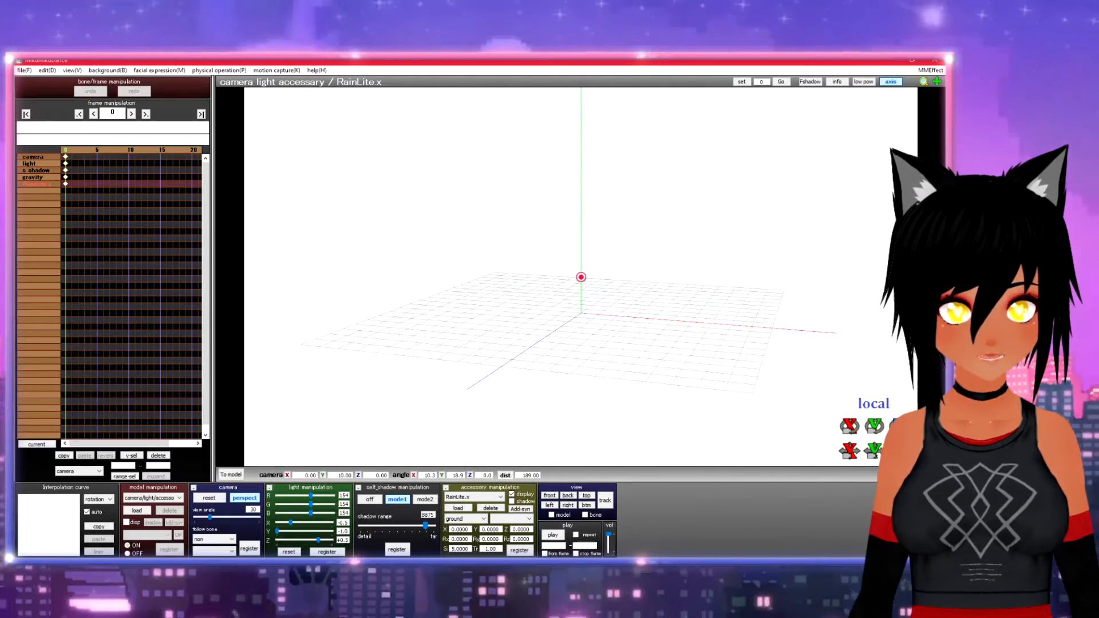
pyautogui.scroll(-10, 678, 256)
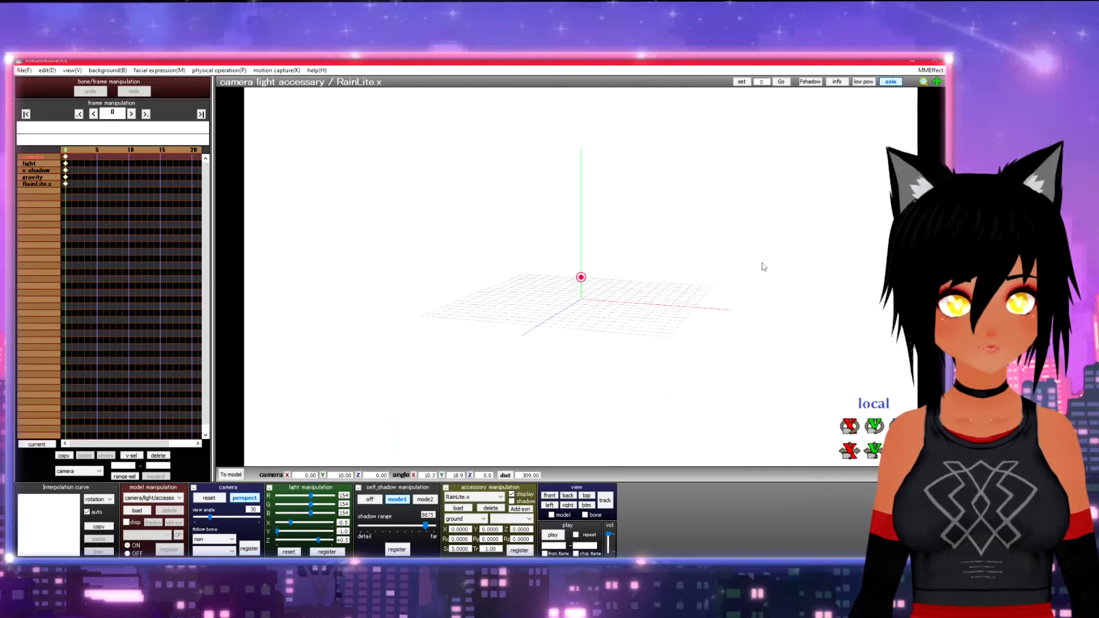
pyautogui.moveTo(764, 267); pyautogui.dragTo(733, 273, button='right')
pyautogui.scroll(3, 726, 333)
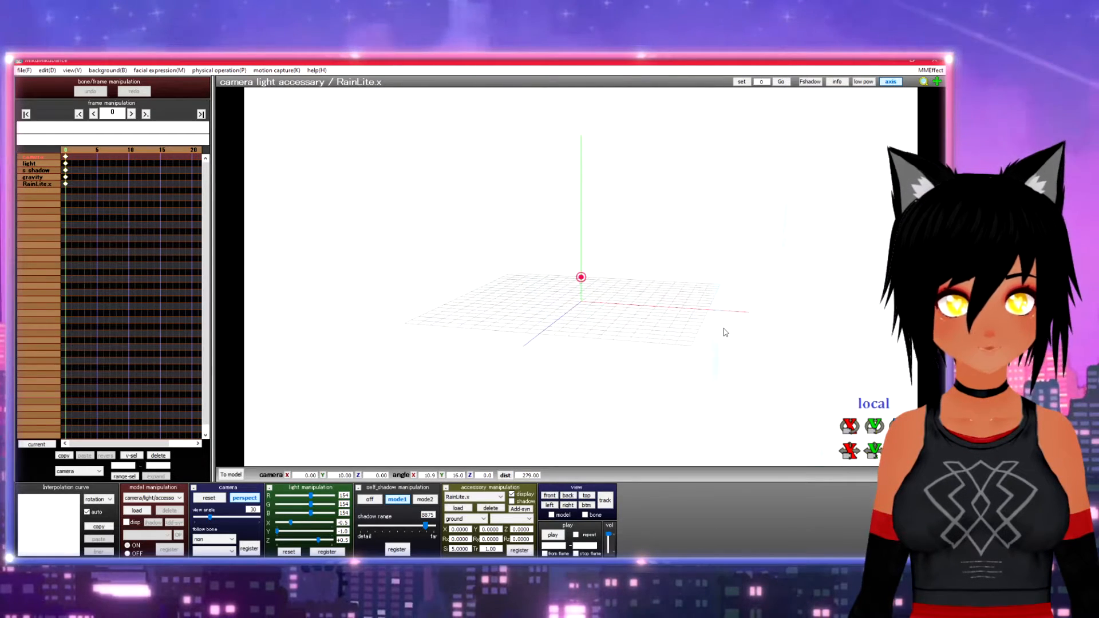
pyautogui.scroll(5, 726, 333)
pyautogui.moveTo(704, 338); pyautogui.dragTo(688, 330, button='right')
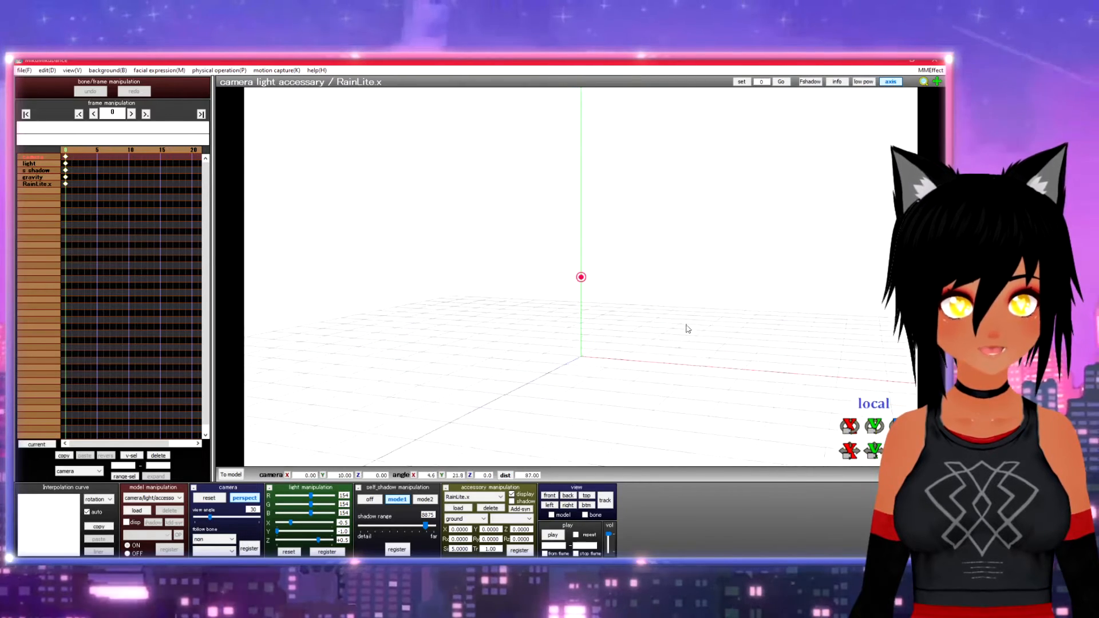
pyautogui.scroll(-3, 687, 329)
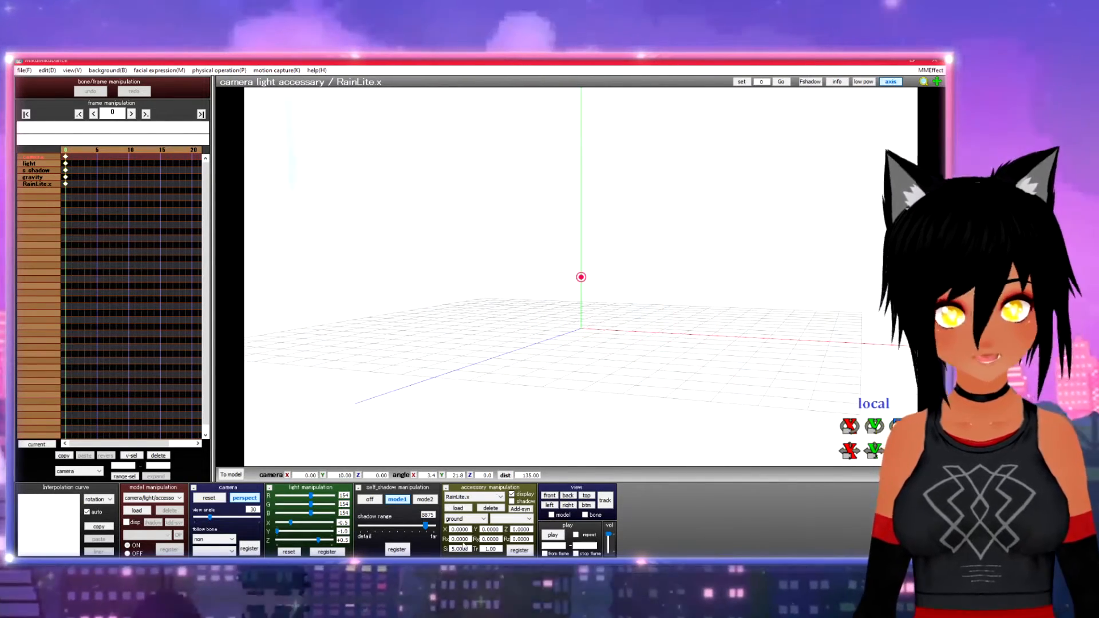
# Set the size of the RainLite.x accessory to 1
pyautogui.moveTo(451, 548); pyautogui.dragTo(455, 548)
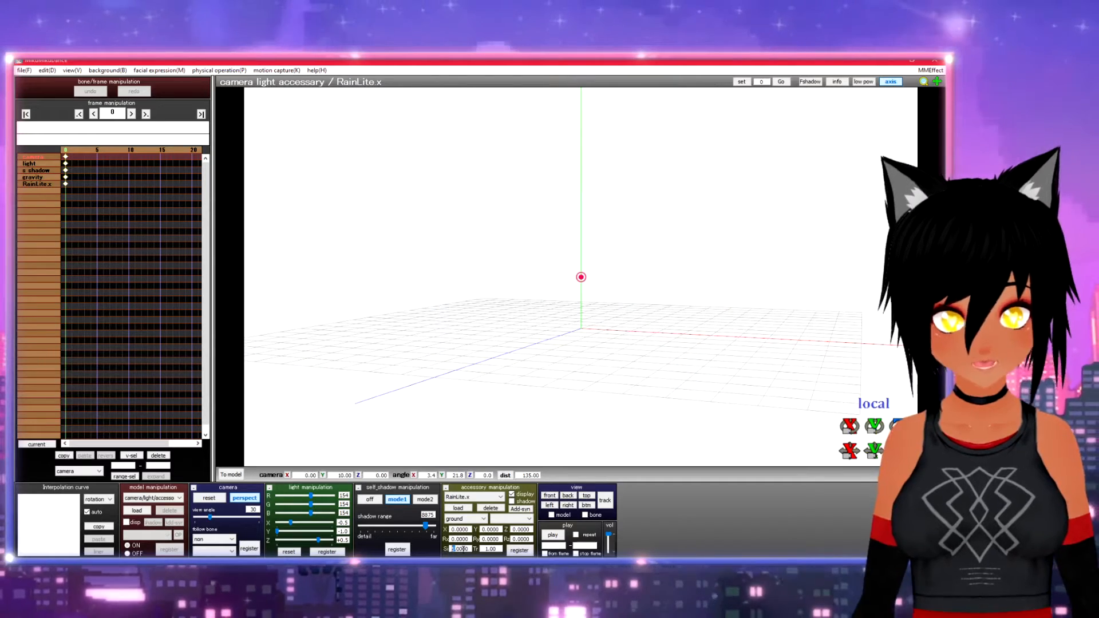
pyautogui.write('1')
pyautogui.press('Return')
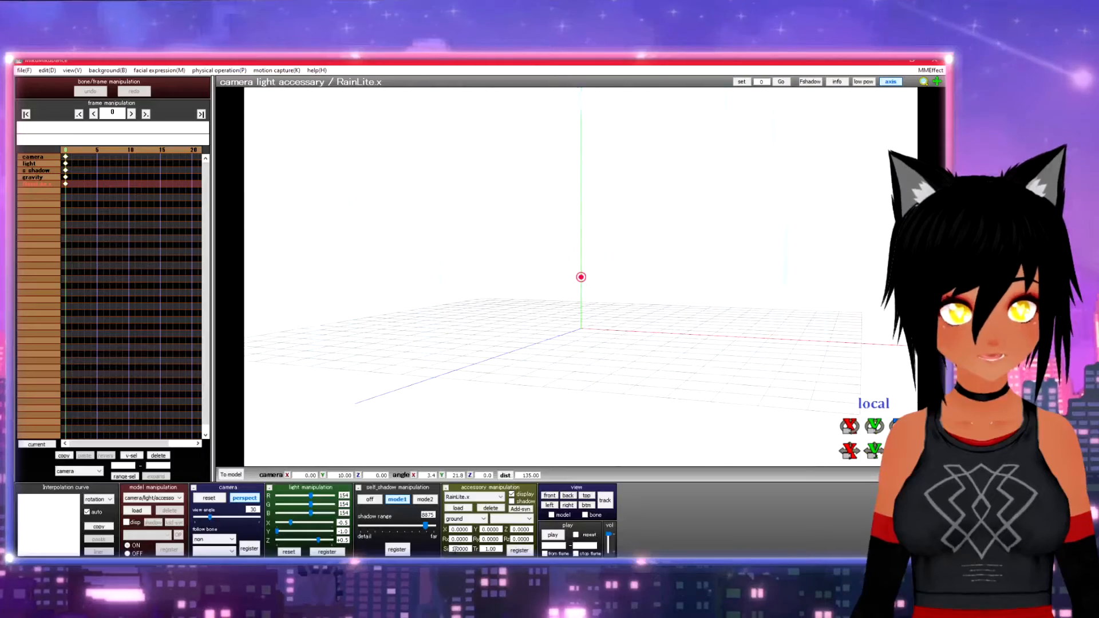
pyautogui.moveTo(633, 349); pyautogui.dragTo(676, 348, button='right')
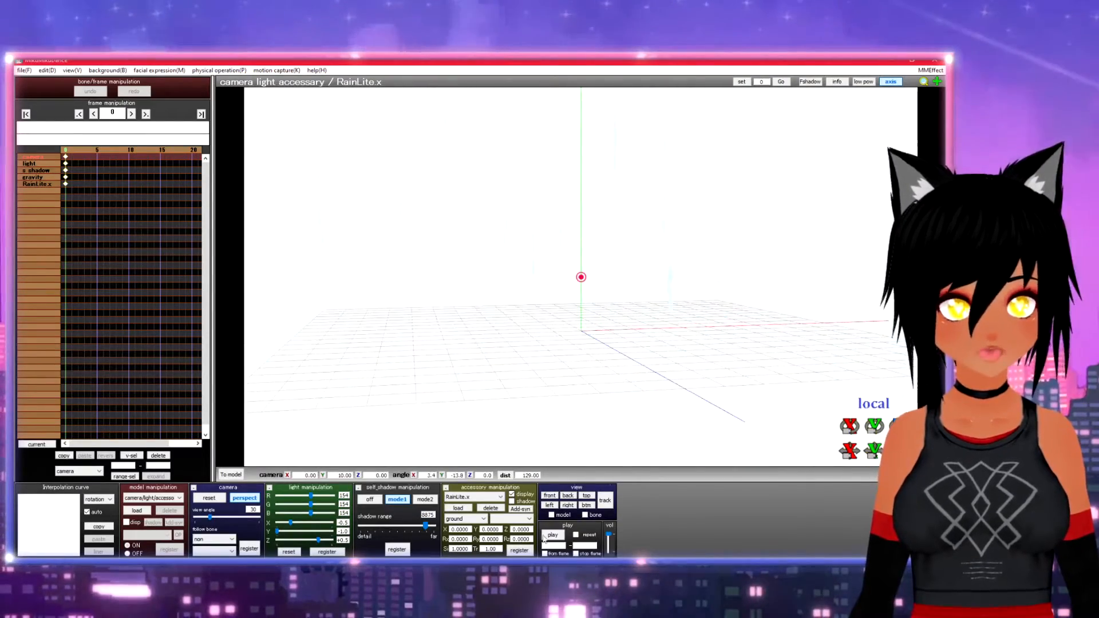
# Try transparency (Tr) values of 0.20 and 0.30 for the RainLite.x accessory, viewing the rain from several angles
pyautogui.doubleClick(490, 549)
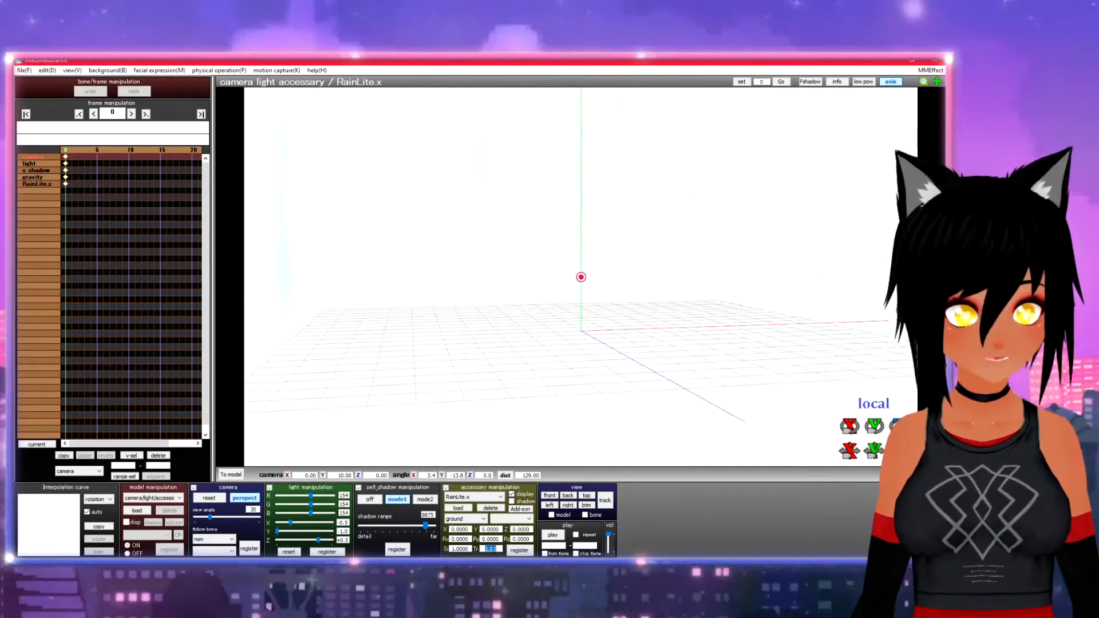
pyautogui.click(490, 548)
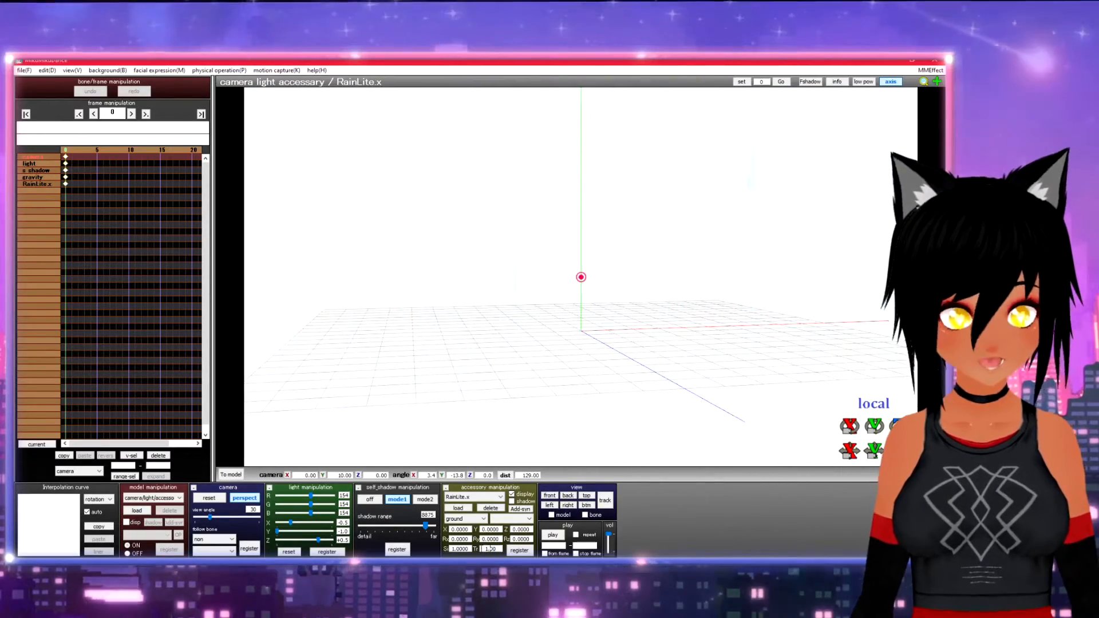
pyautogui.doubleClick(490, 548)
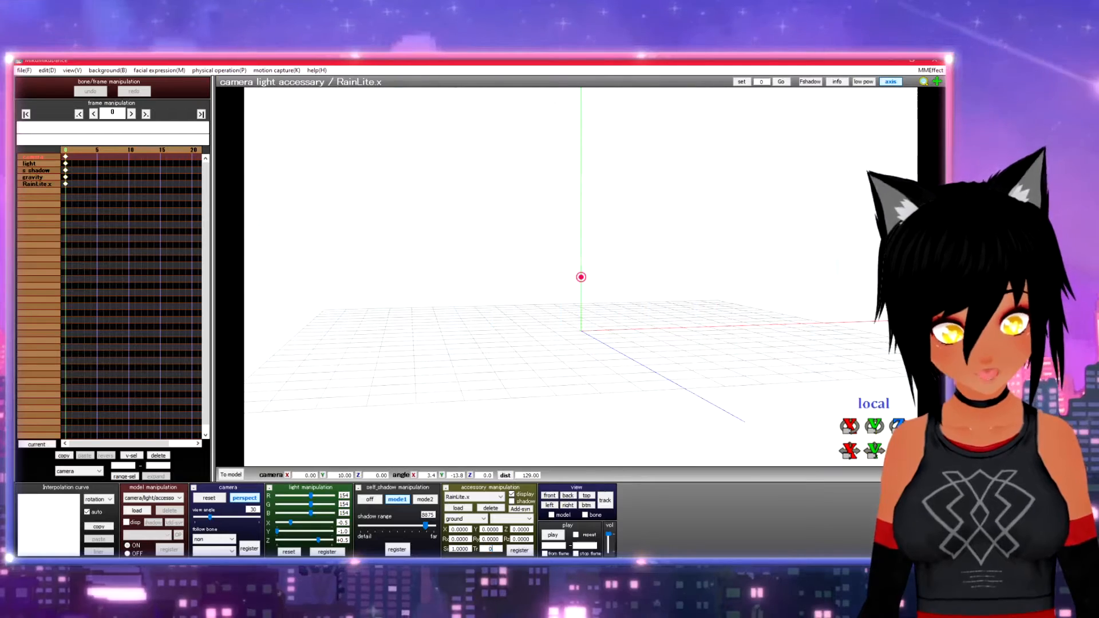
pyautogui.press('Return')
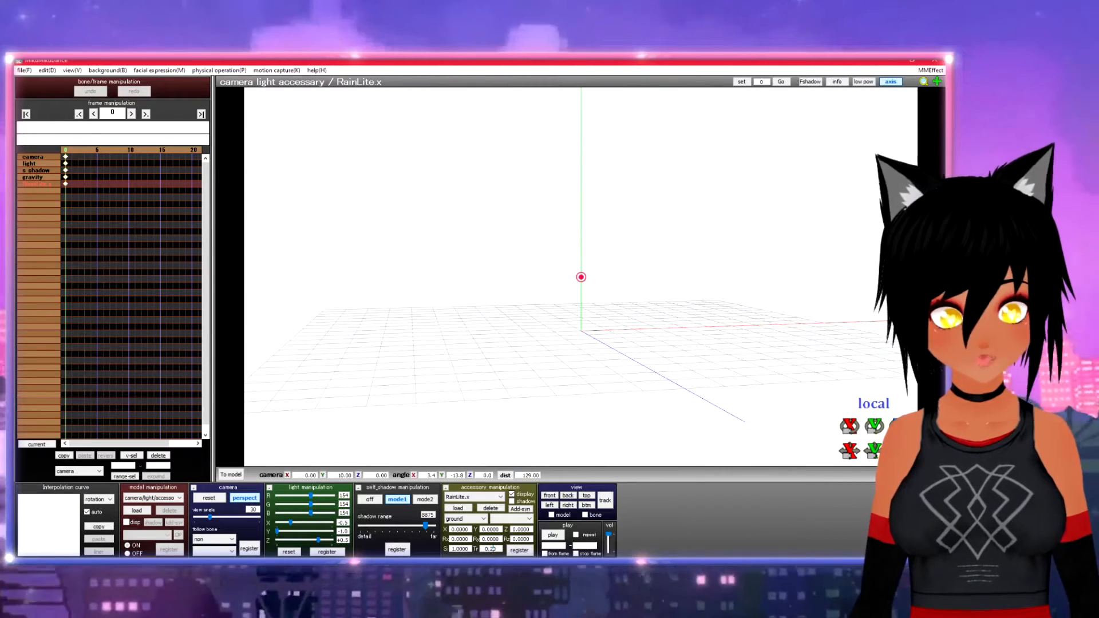
pyautogui.write('2')
pyautogui.press('Return')
pyautogui.moveTo(583, 435); pyautogui.dragTo(659, 285, button='right')
pyautogui.moveTo(699, 232); pyautogui.dragTo(722, 318, button='right')
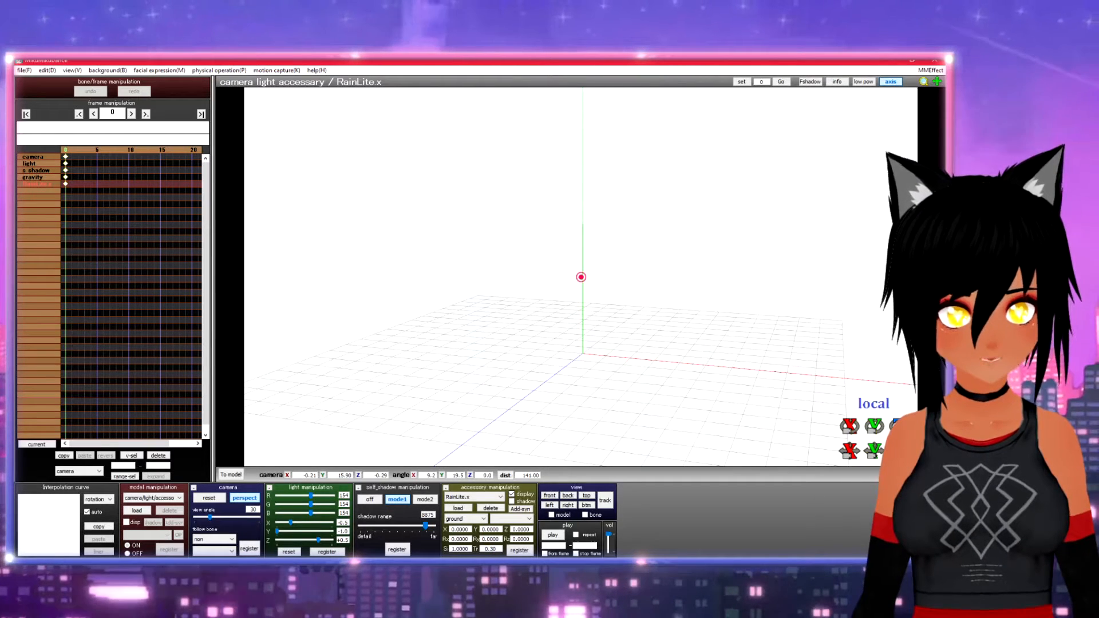
pyautogui.moveTo(633, 357); pyautogui.dragTo(645, 354, button='right')
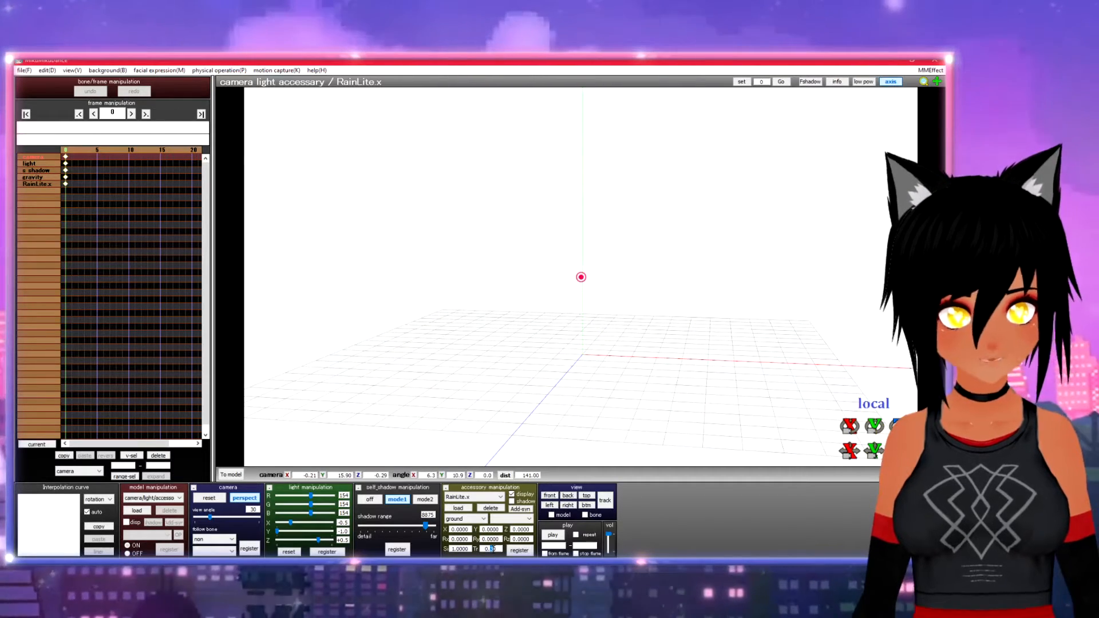
# Try a transparency (Tr) value of 0.40 for the RainLite.x accessory, and restore it to 1.00
pyautogui.write('4')
pyautogui.press('Return')
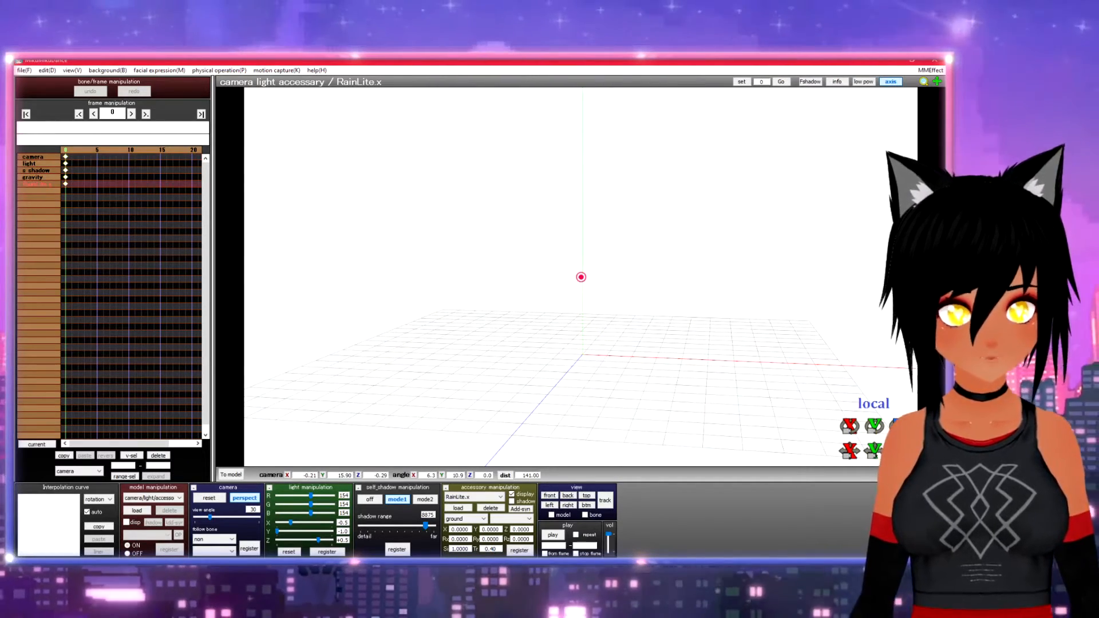
pyautogui.moveTo(593, 430); pyautogui.dragTo(608, 421, button='right')
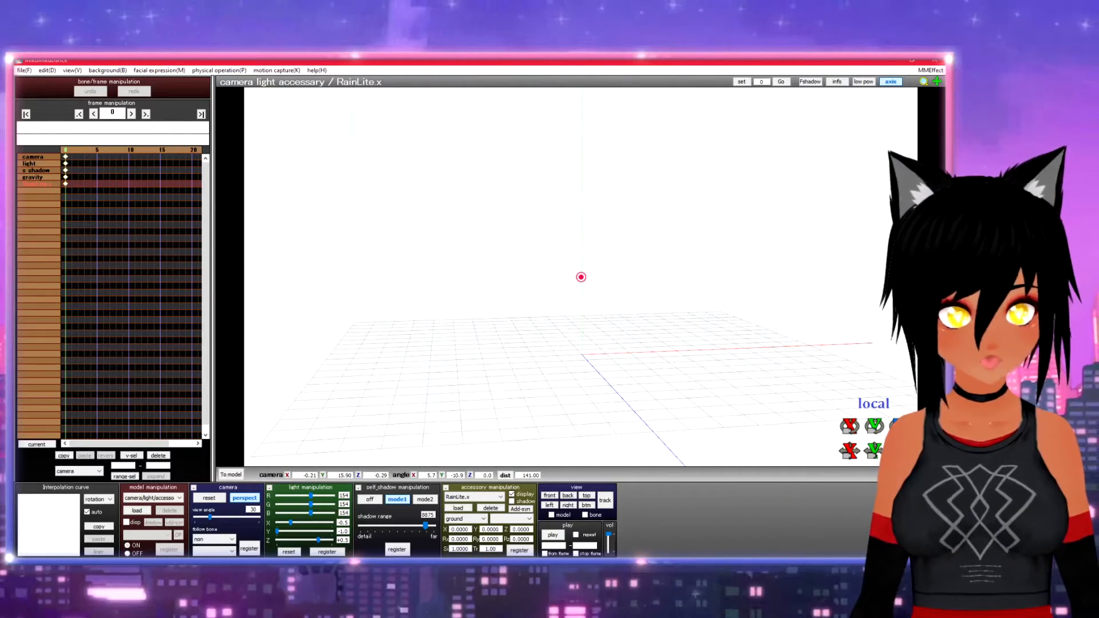
pyautogui.moveTo(708, 322); pyautogui.dragTo(679, 319, button='right')
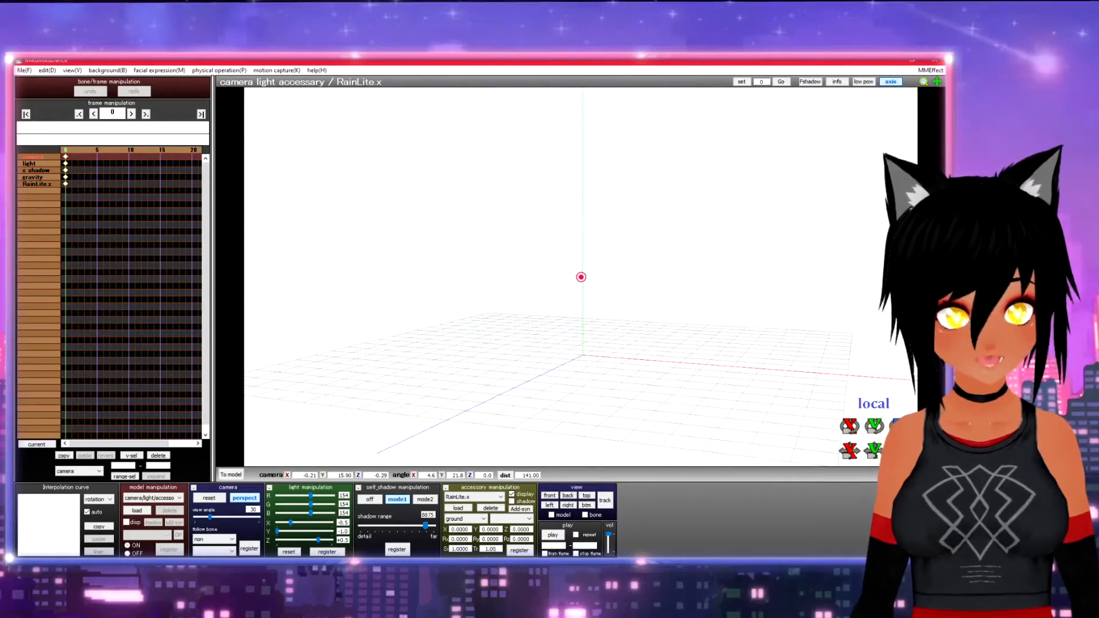
# Delete the RainLite.x accessory from the scene together with its frame data
pyautogui.click(483, 505)
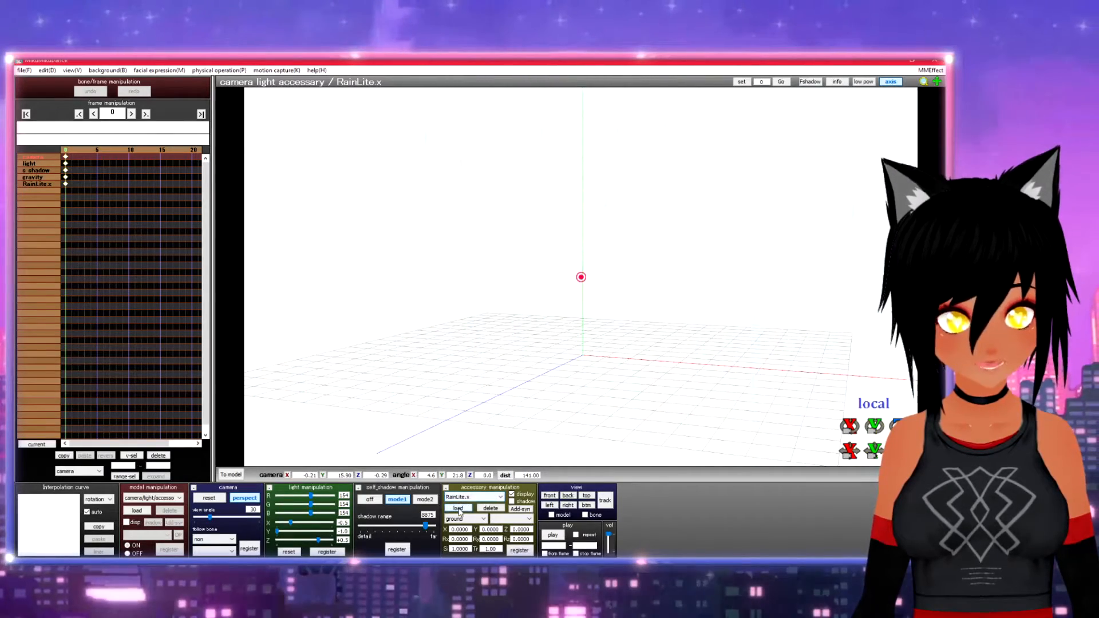
pyautogui.click(491, 508)
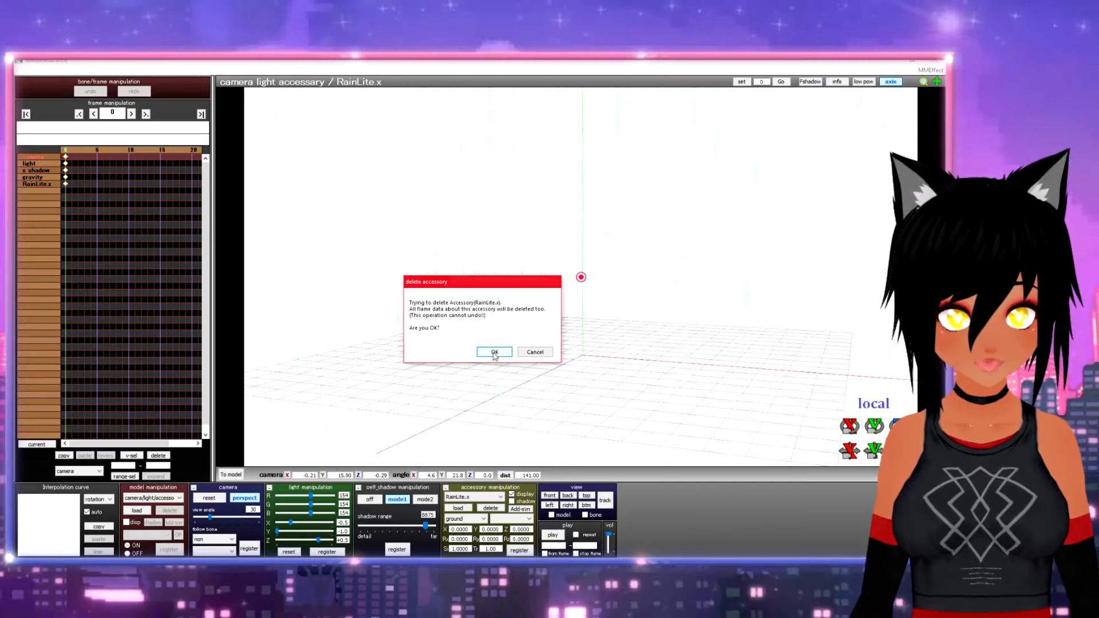
pyautogui.click(494, 351)
# Load the model TDA IYDD Gumi.pmx from the TDA IYDD Gumi folder and accept its model information
pyautogui.scroll(-5, 588, 369)
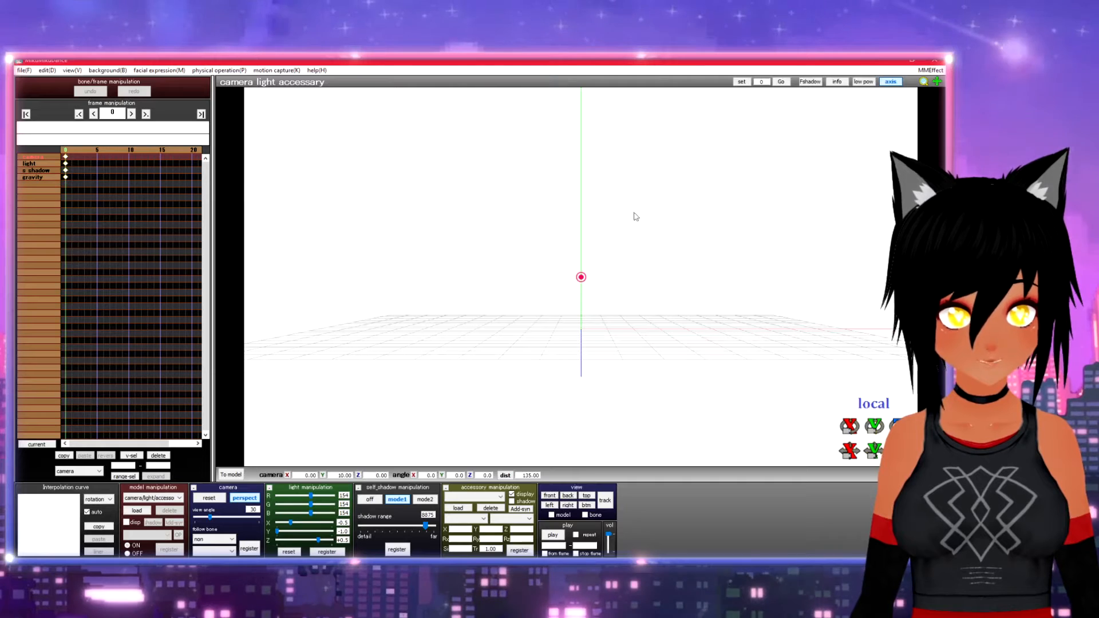
pyautogui.moveTo(698, 282); pyautogui.dragTo(654, 347, button='right')
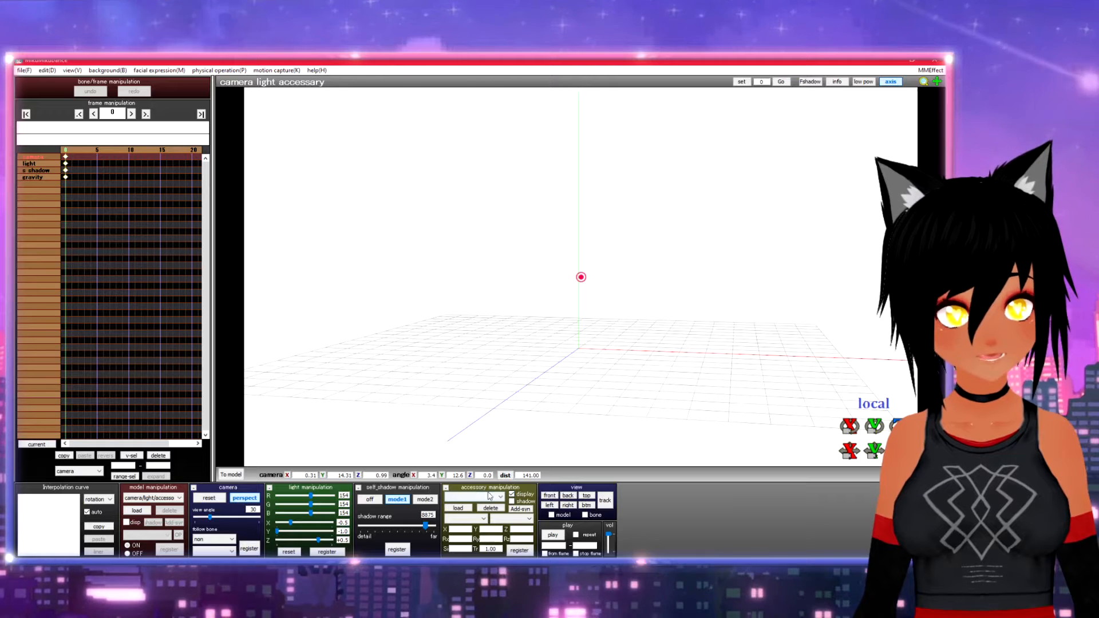
pyautogui.click(137, 510)
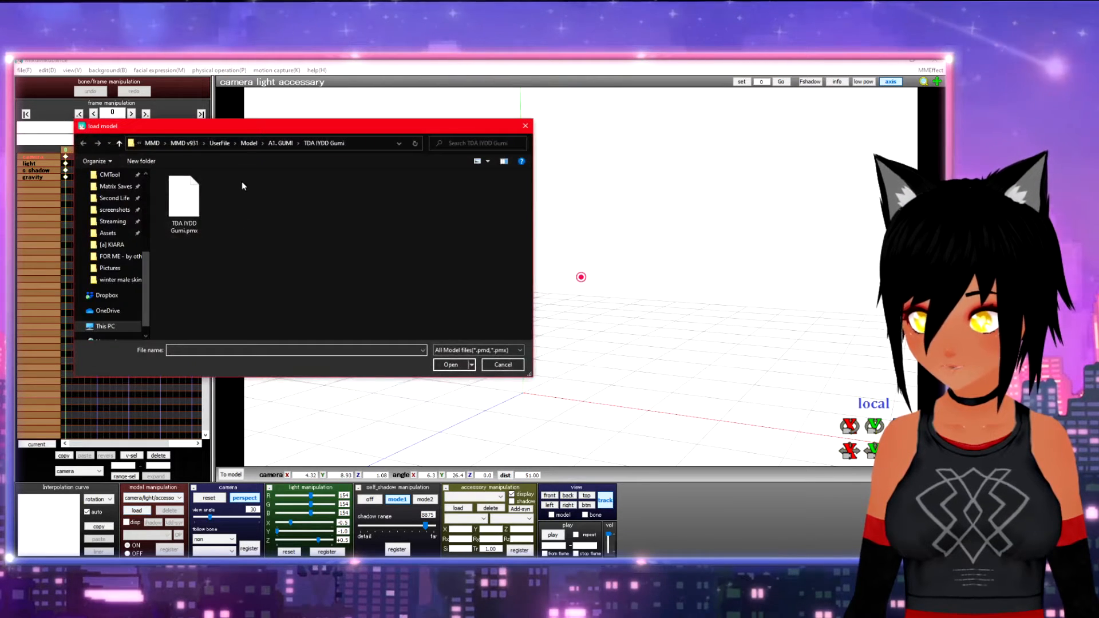
pyautogui.click(187, 207)
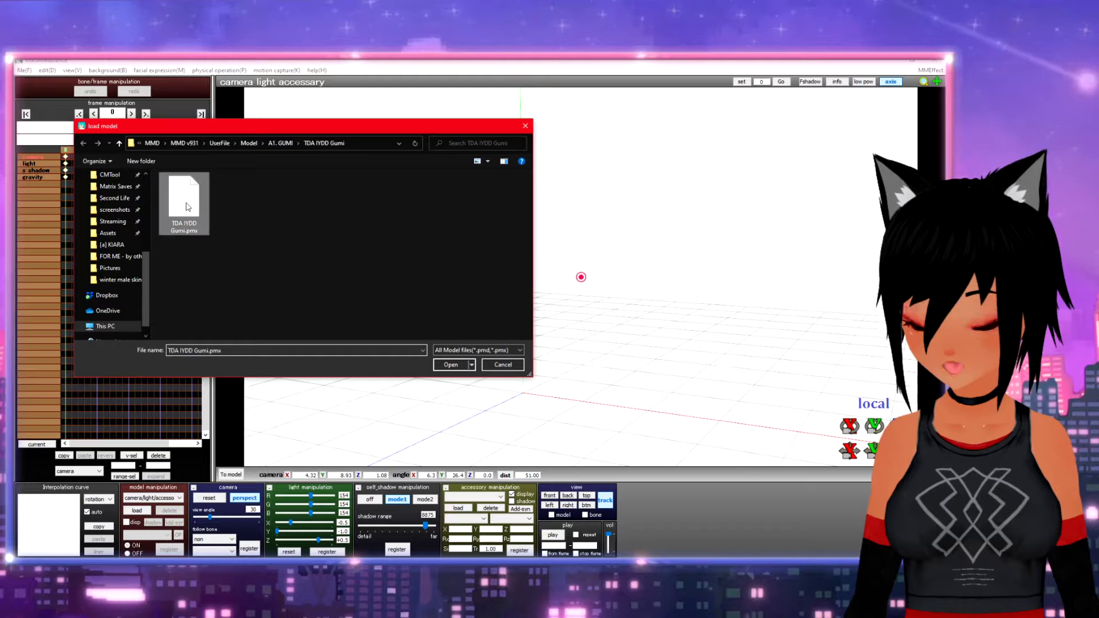
pyautogui.click(451, 365)
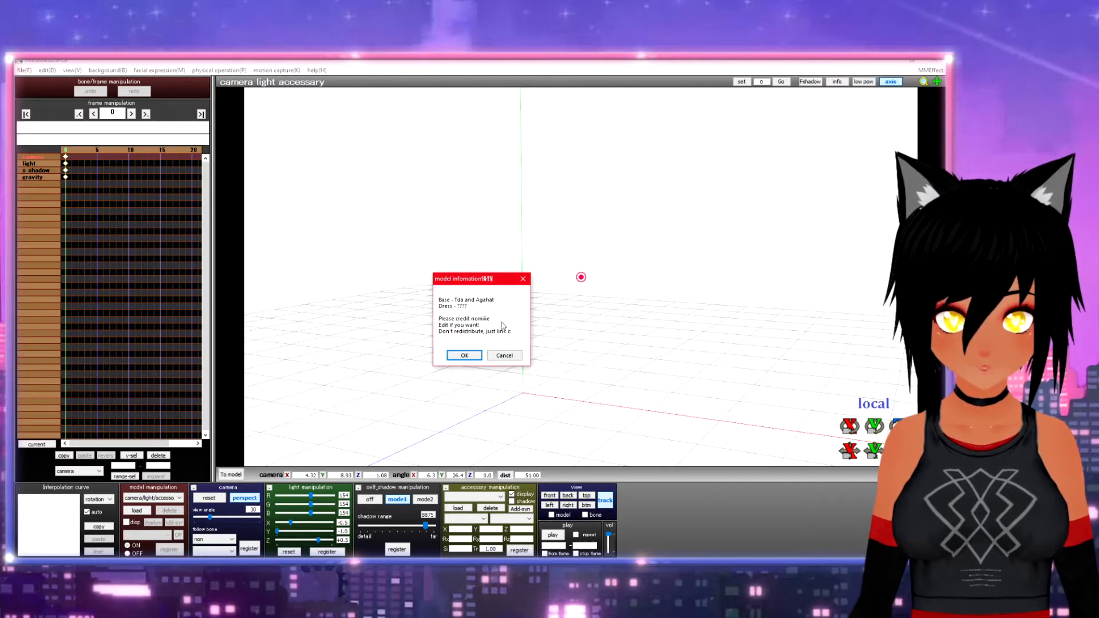
pyautogui.click(465, 355)
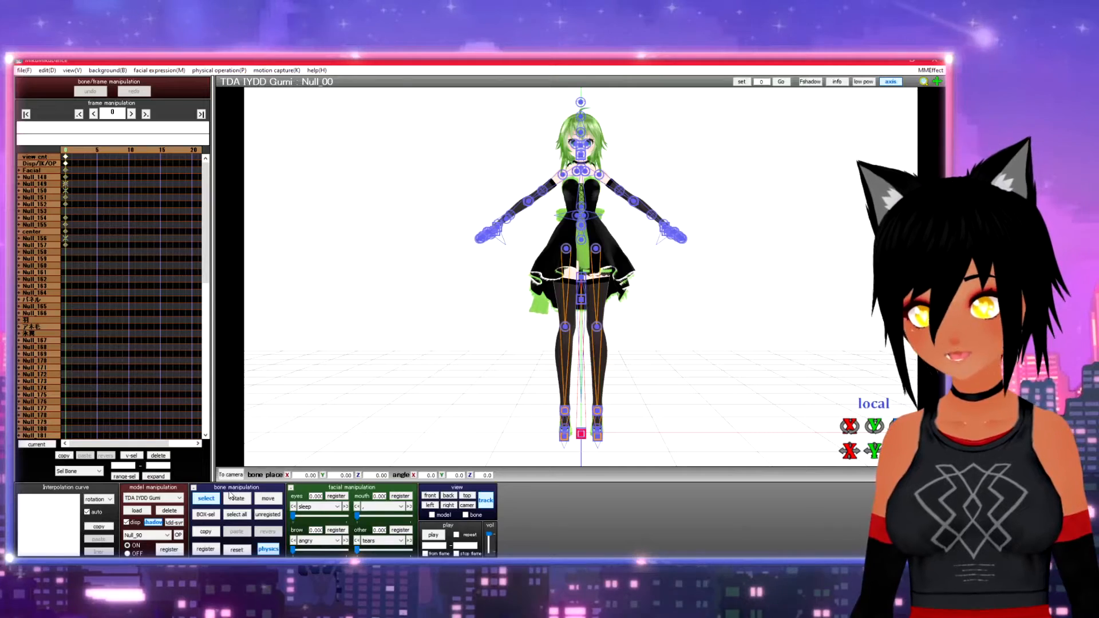
# Turn off bone selection mode to hide the bones, and view the Gumi model from different distances and angles
pyautogui.click(214, 497)
pyautogui.scroll(-3, 733, 284)
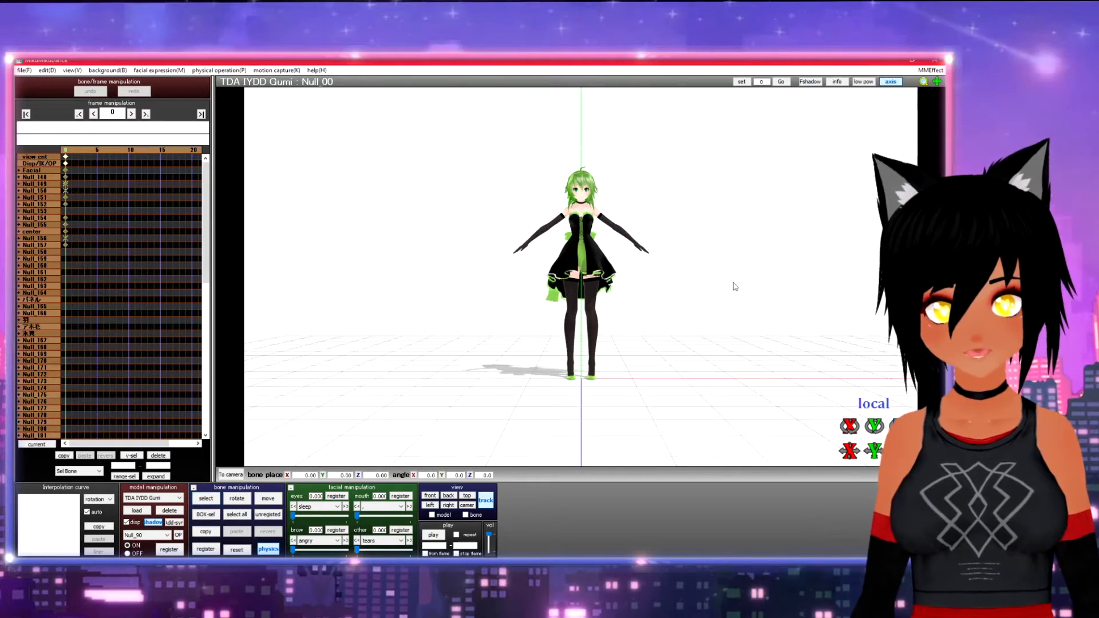
pyautogui.scroll(3, 733, 285)
pyautogui.moveTo(733, 283); pyautogui.dragTo(604, 292, button='right')
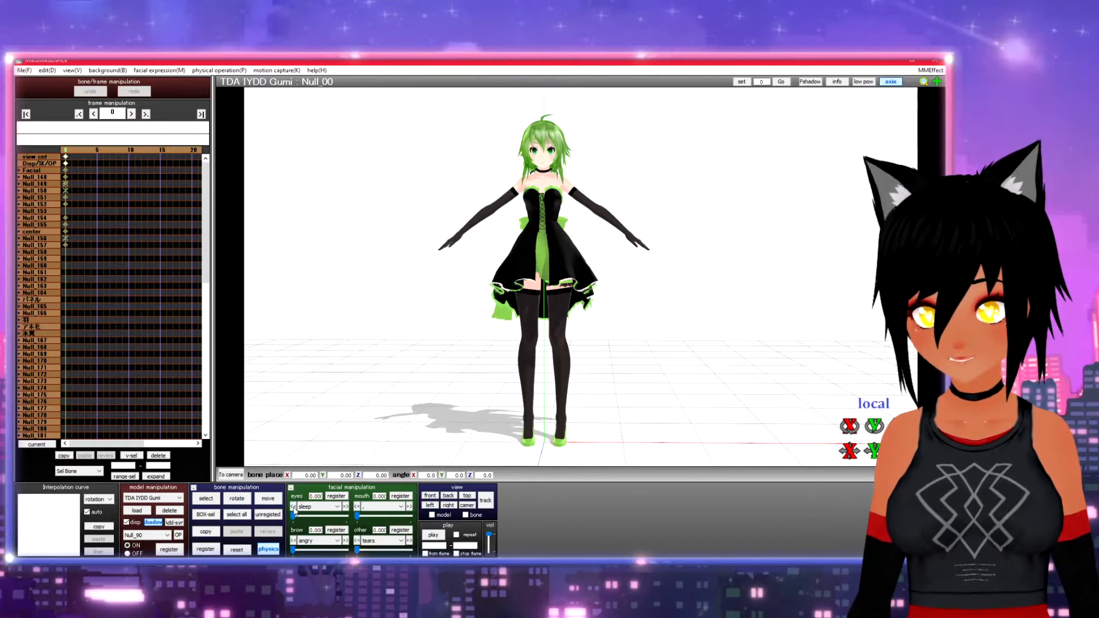
pyautogui.moveTo(589, 286)
pyautogui.mouseDown(button='right')
pyautogui.moveTo(637, 297)
pyautogui.moveTo(590, 300)
pyautogui.mouseUp(button='right')
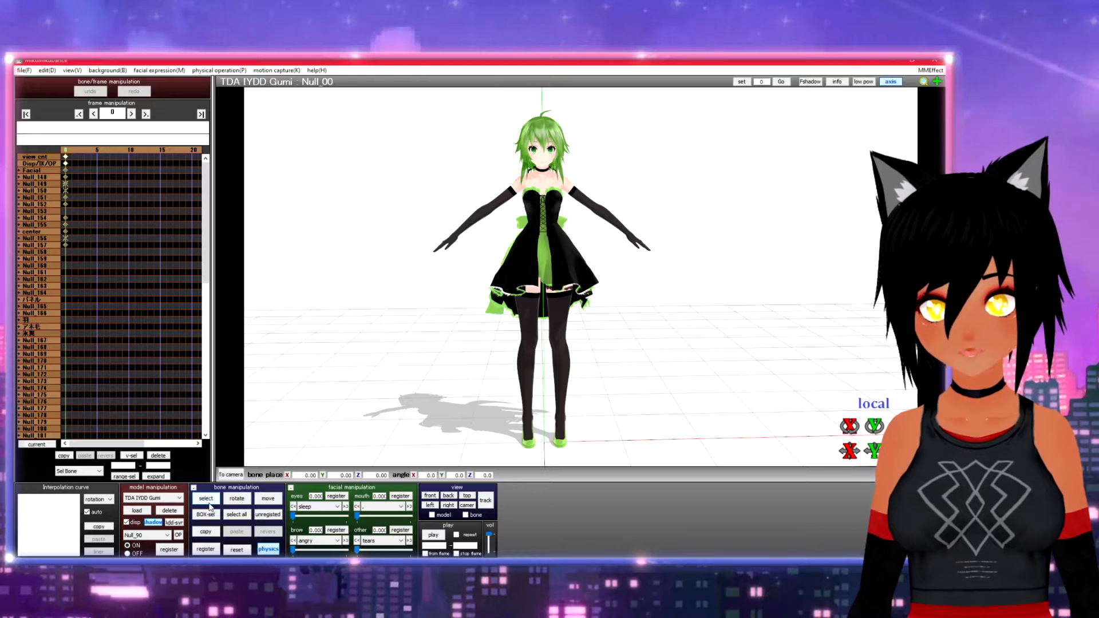
# Turn on bone selection mode and select the Null_85 bone at the top of the model's left leg
pyautogui.click(206, 499)
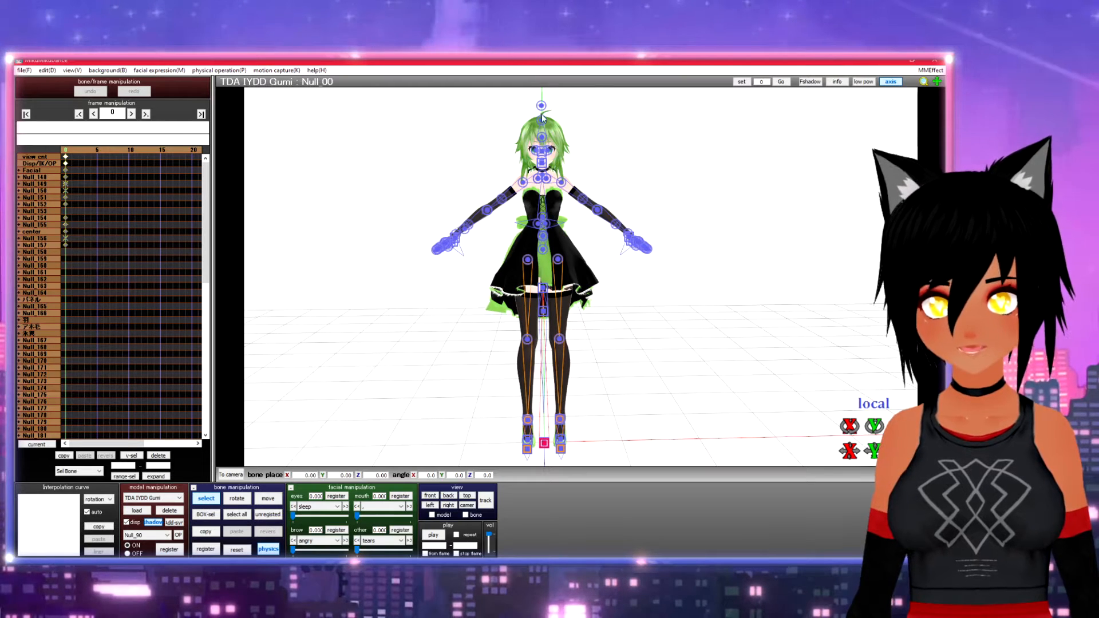
pyautogui.scroll(5, 652, 296)
pyautogui.moveTo(652, 296); pyautogui.dragTo(558, 262, button='right')
pyautogui.click(536, 246)
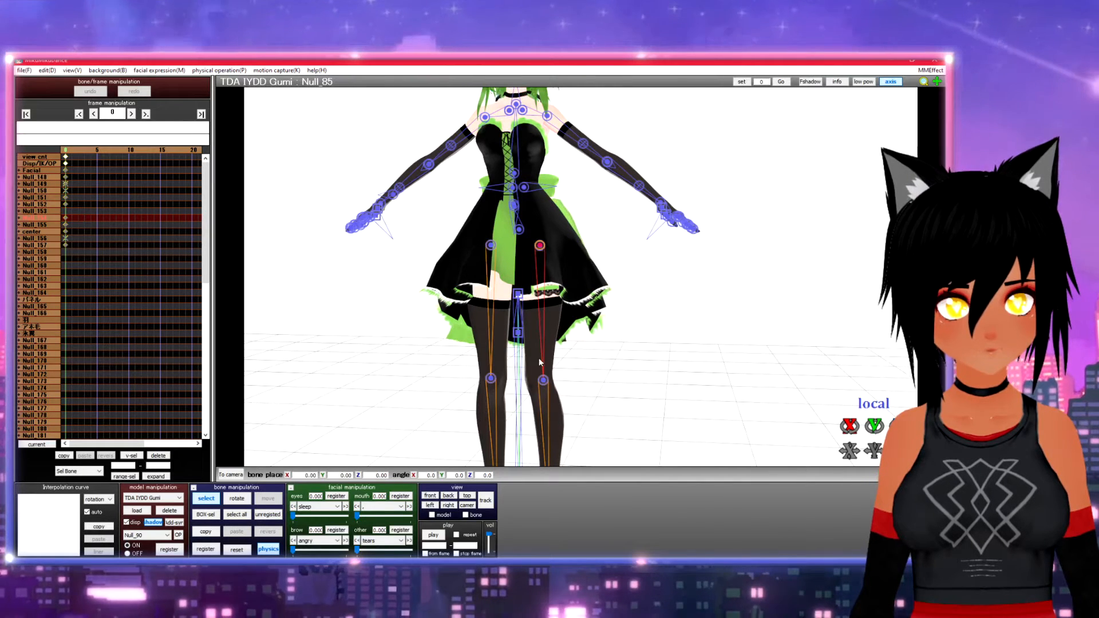
pyautogui.moveTo(625, 336); pyautogui.dragTo(607, 301, button='right')
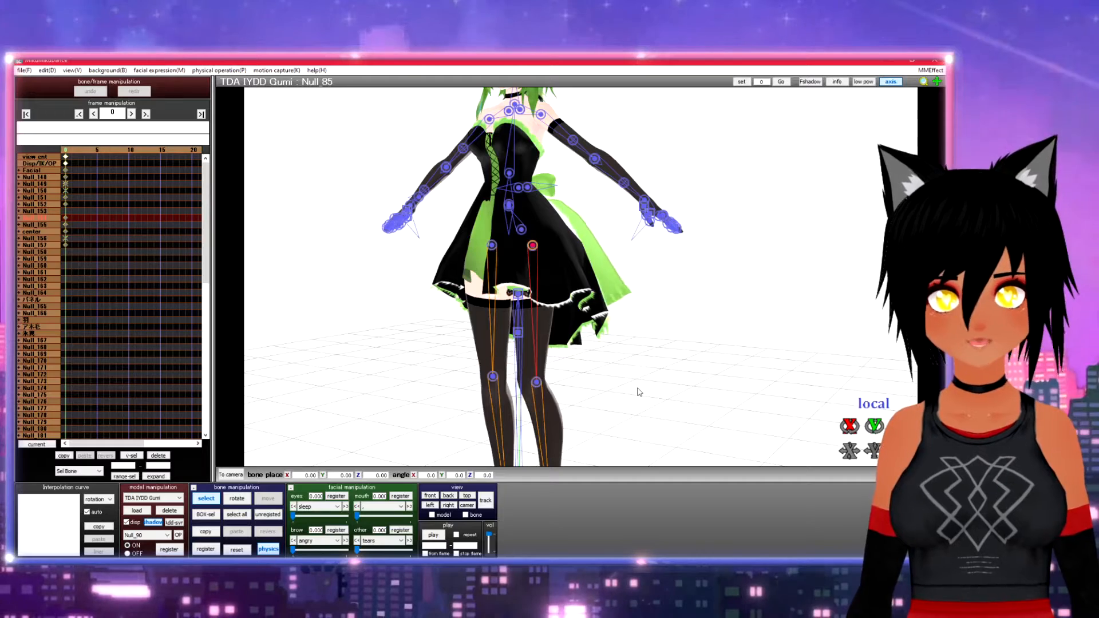
pyautogui.moveTo(651, 364); pyautogui.dragTo(690, 358, button='right')
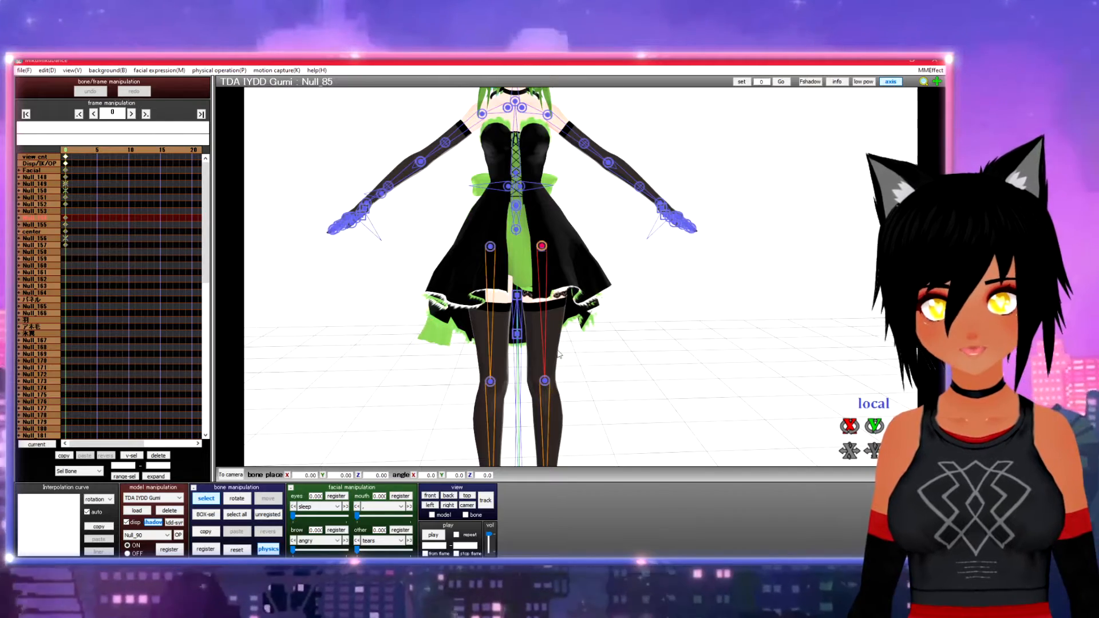
# Select the bone at the top of the model's right leg and view the whole bone structure
pyautogui.click(490, 246)
pyautogui.scroll(-2, 582, 262)
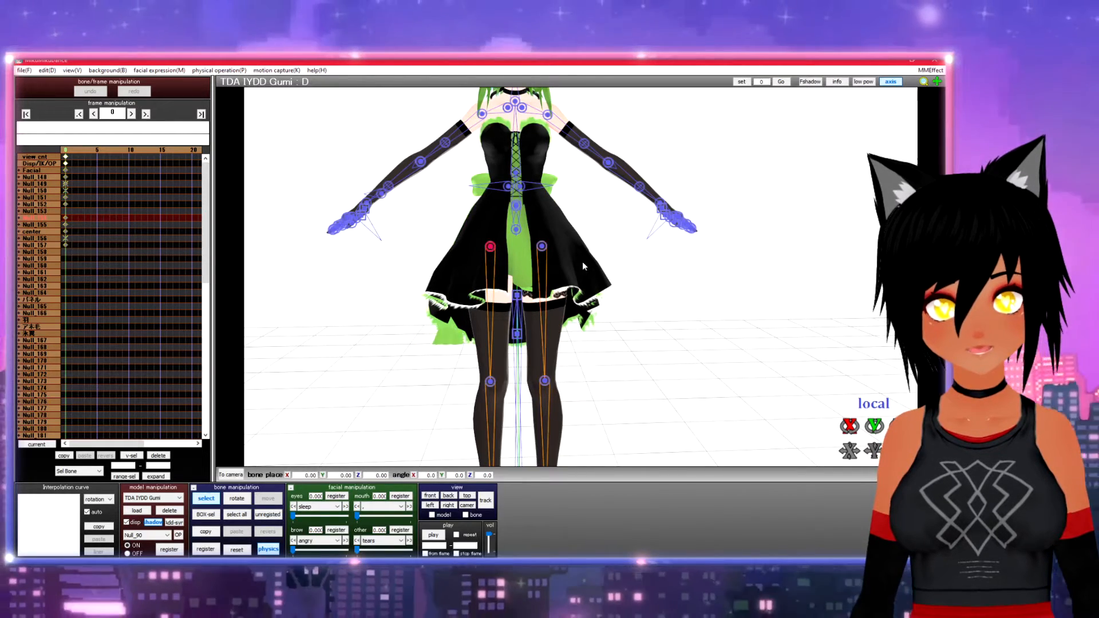
pyautogui.scroll(3, 582, 262)
pyautogui.scroll(-3, 582, 261)
pyautogui.moveTo(582, 260); pyautogui.dragTo(694, 335, button='right')
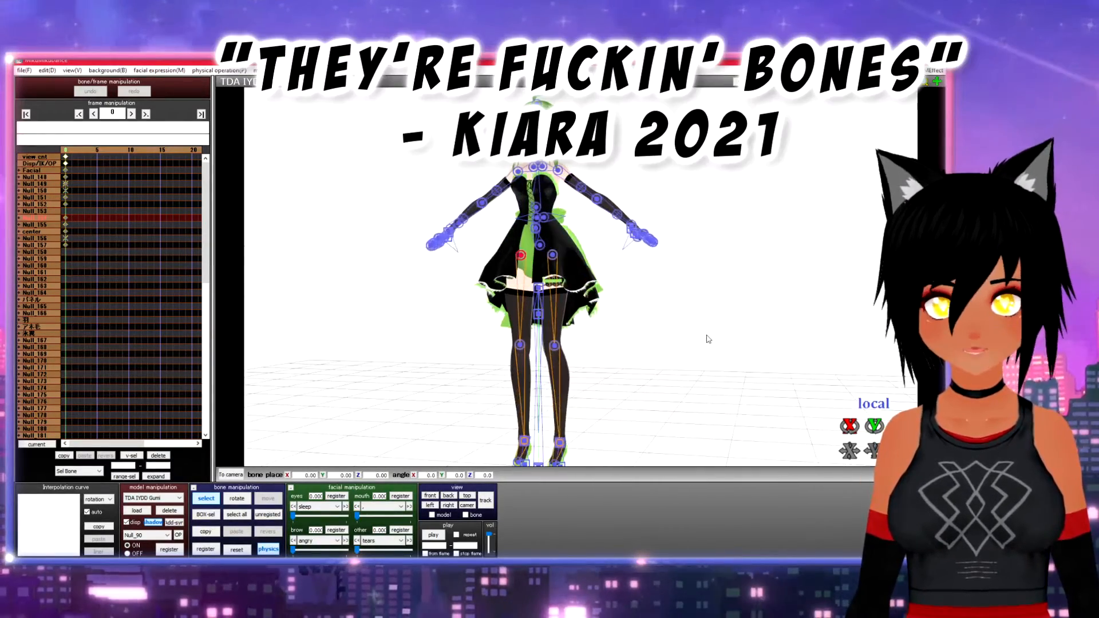
# Rotate the model's left upper-arm bone Null_48 slightly using its rotation handles, to about X 2.3, Y 1.2, Z -1.8
pyautogui.scroll(5, 642, 338)
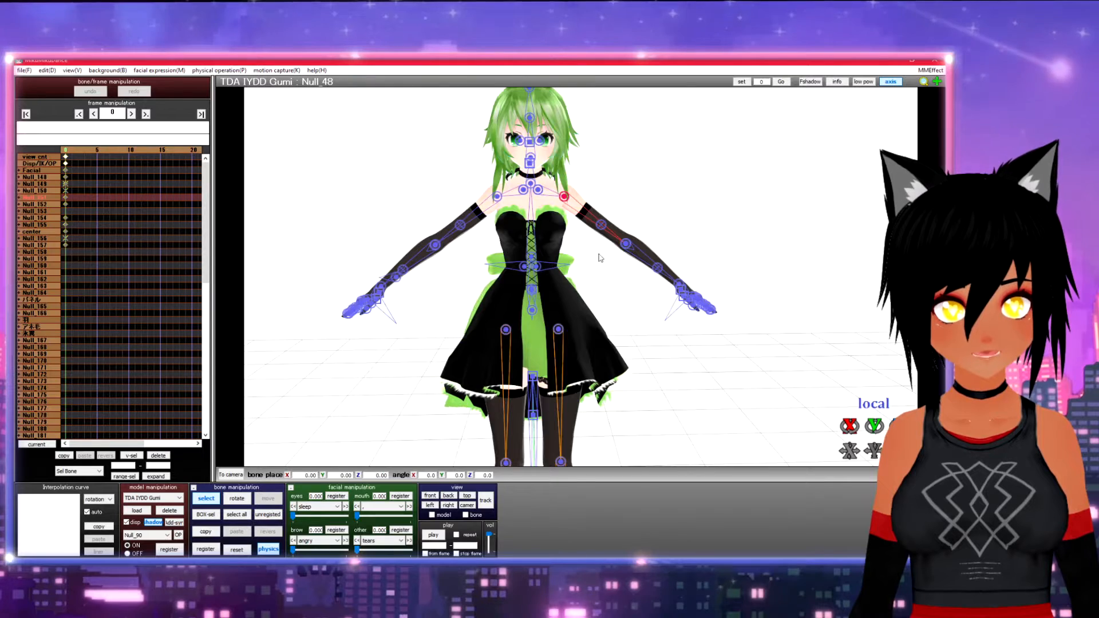
pyautogui.scroll(4, 595, 261)
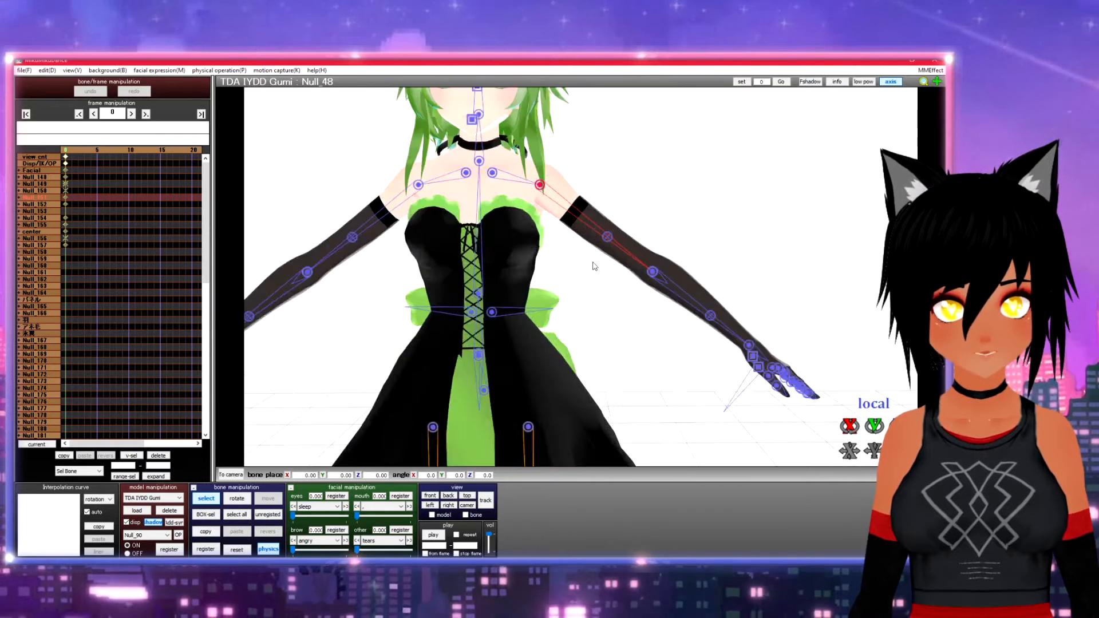
pyautogui.scroll(-2, 594, 266)
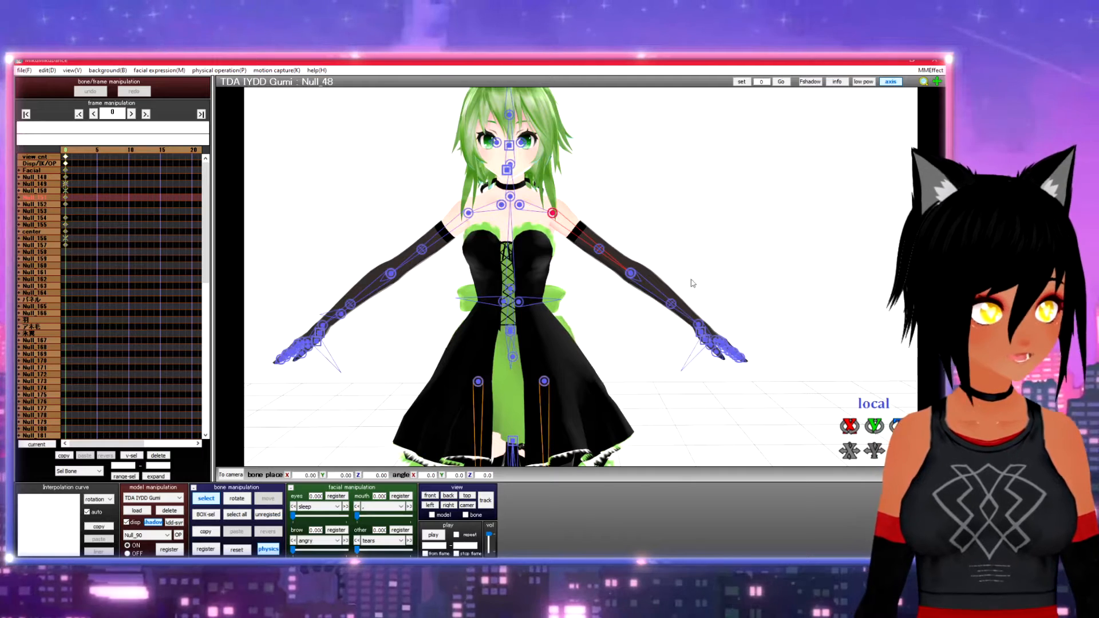
pyautogui.moveTo(692, 287); pyautogui.dragTo(550, 217, button='right')
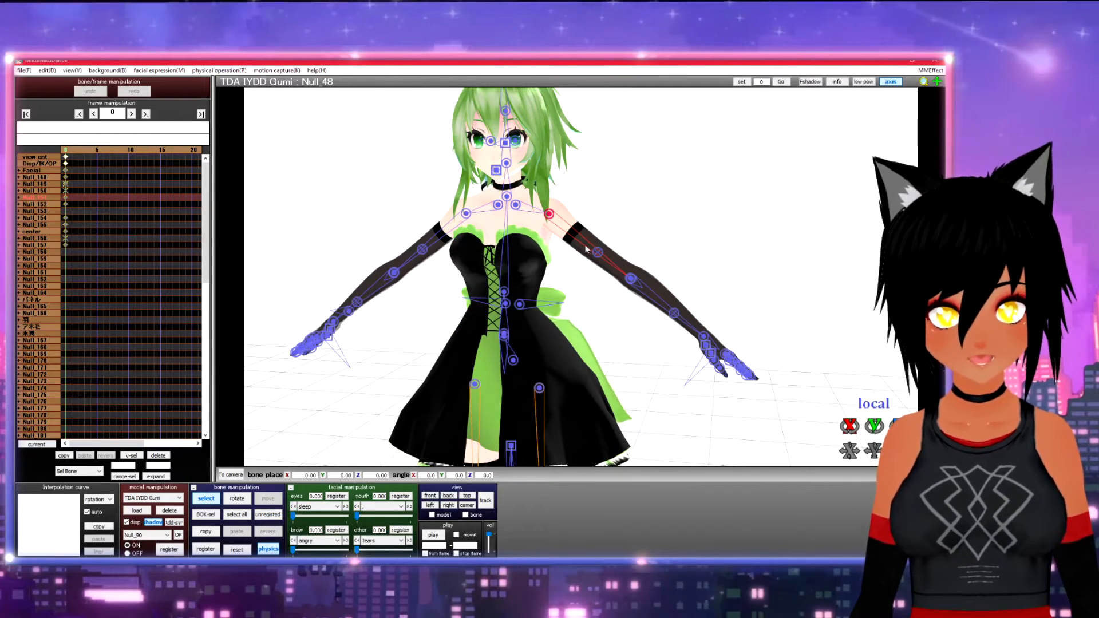
pyautogui.click(240, 500)
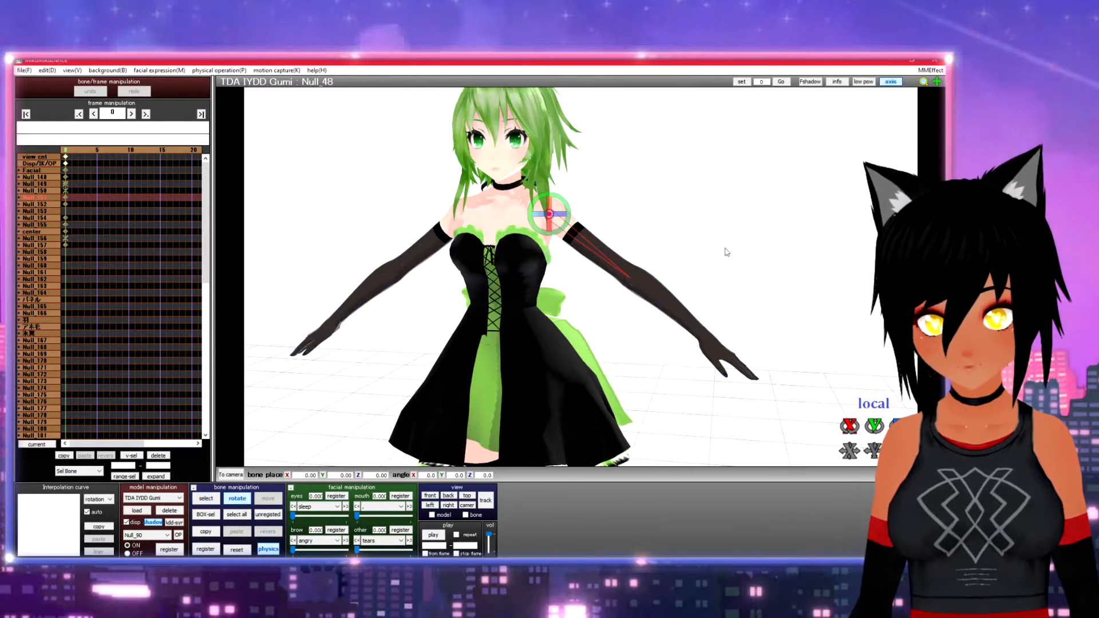
pyautogui.scroll(4, 582, 206)
pyautogui.scroll(-3, 582, 205)
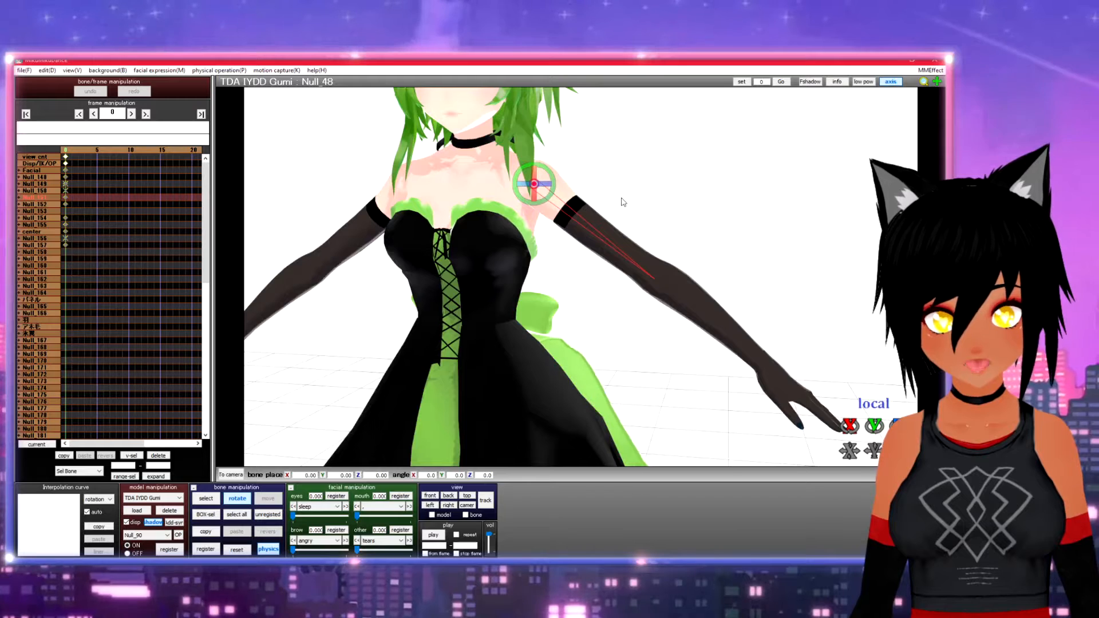
pyautogui.moveTo(555, 182); pyautogui.dragTo(592, 196)
pyautogui.scroll(2, 595, 196)
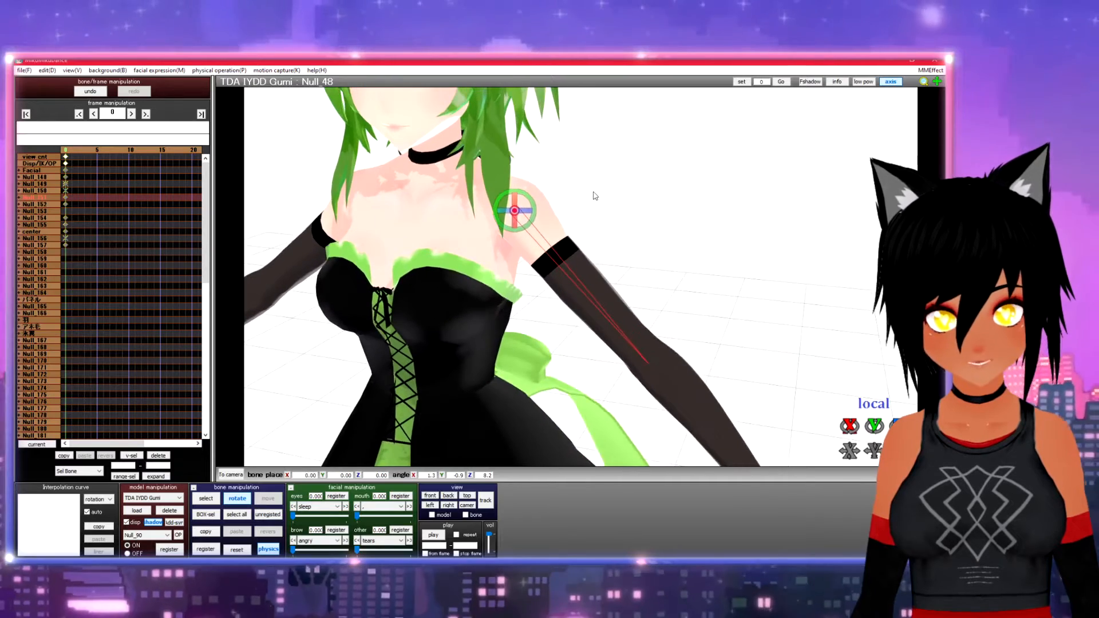
pyautogui.scroll(-2, 595, 195)
pyautogui.moveTo(542, 189)
pyautogui.mouseDown()
pyautogui.moveTo(538, 175)
pyautogui.moveTo(533, 202)
pyautogui.moveTo(563, 181)
pyautogui.mouseUp()
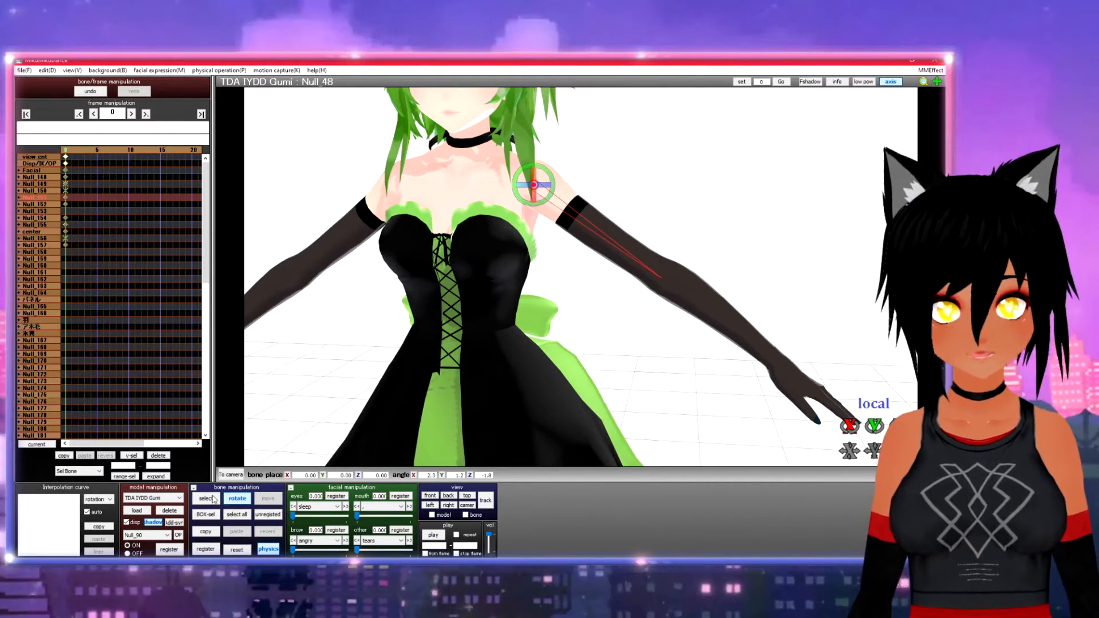
# Rotate the left upper-arm bone about its local axes to about X 69.9, Y -11.3, Z 19.6, and register the pose at frame 0
pyautogui.press('c')
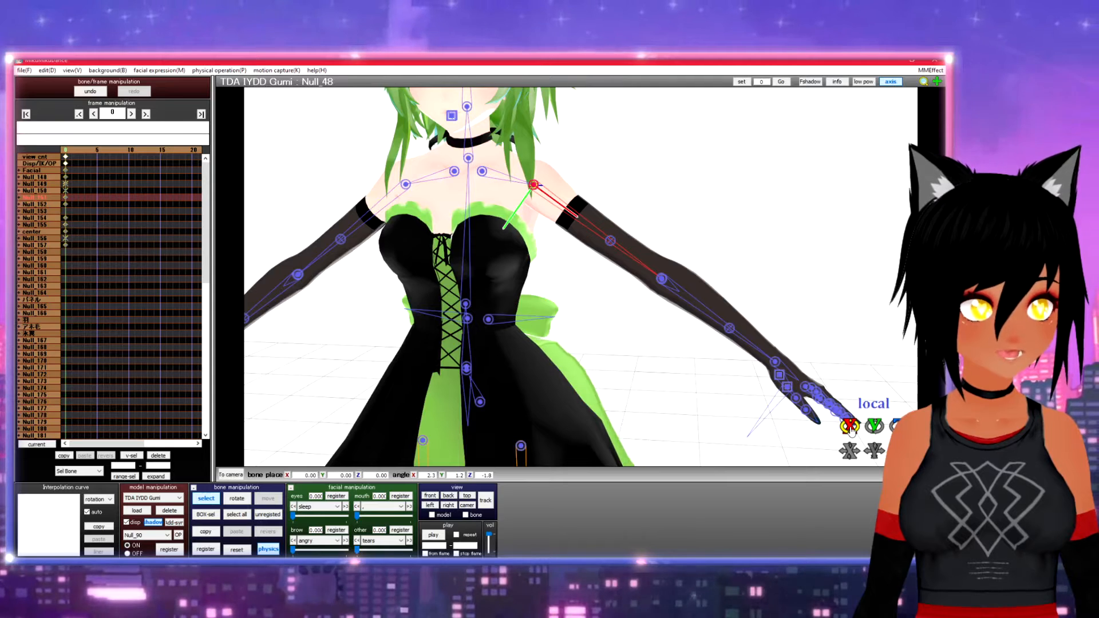
pyautogui.moveTo(850, 425)
pyautogui.mouseDown()
pyautogui.moveTo(850, 447)
pyautogui.moveTo(850, 409)
pyautogui.moveTo(849, 435)
pyautogui.mouseUp()
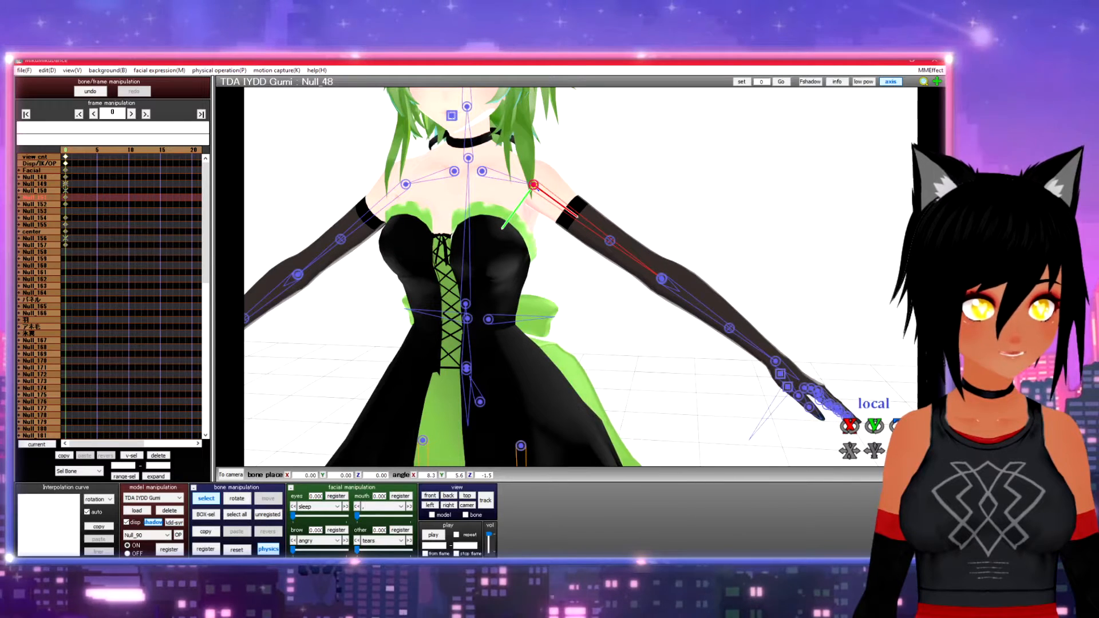
pyautogui.moveTo(873, 426); pyautogui.dragTo(897, 426)
pyautogui.moveTo(877, 428)
pyautogui.mouseDown()
pyautogui.moveTo(858, 427)
pyautogui.moveTo(891, 424)
pyautogui.mouseUp()
pyautogui.moveTo(726, 332)
pyautogui.mouseDown(button='right')
pyautogui.moveTo(713, 321)
pyautogui.moveTo(733, 312)
pyautogui.moveTo(762, 319)
pyautogui.moveTo(742, 324)
pyautogui.mouseUp(button='right')
pyautogui.scroll(-10, 741, 325)
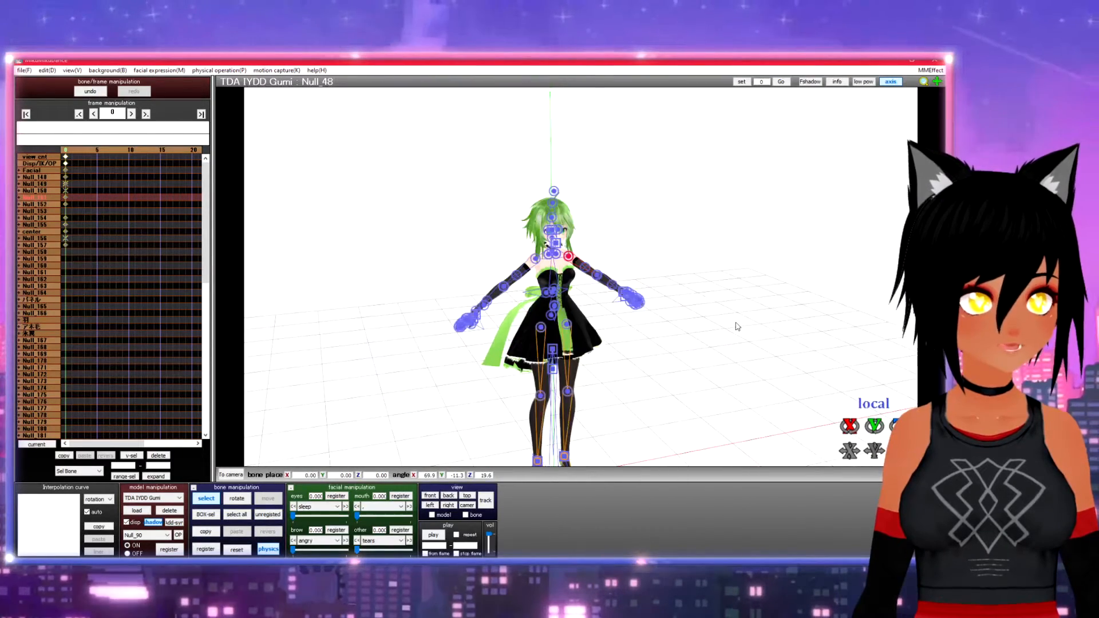
pyautogui.scroll(5, 736, 321)
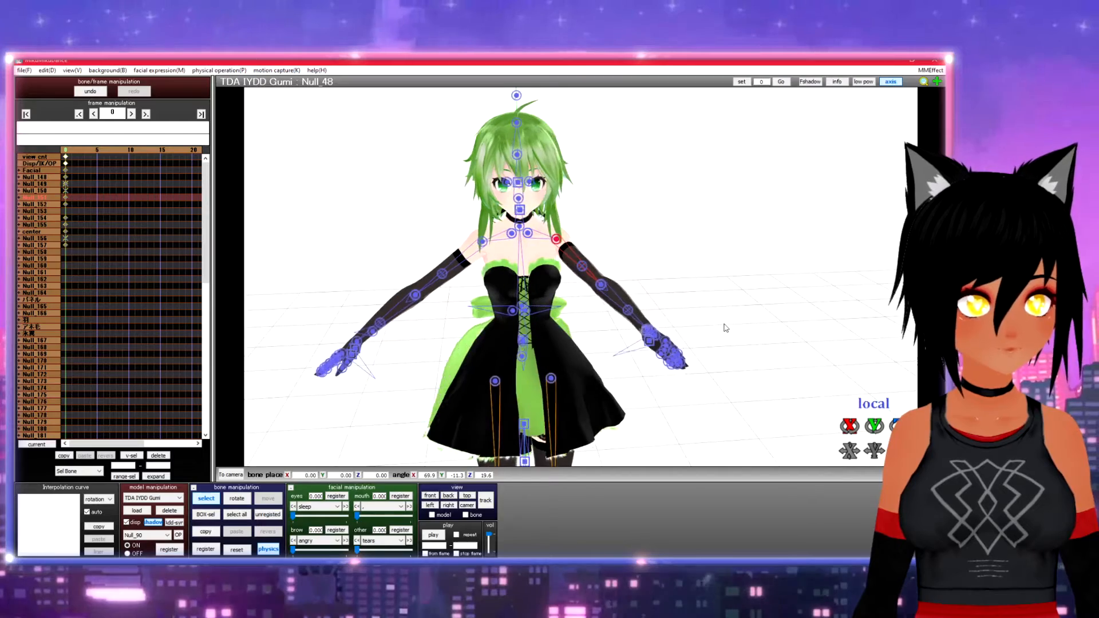
pyautogui.moveTo(724, 325)
pyautogui.mouseDown(button='right')
pyautogui.moveTo(737, 321)
pyautogui.moveTo(722, 319)
pyautogui.mouseUp(button='right')
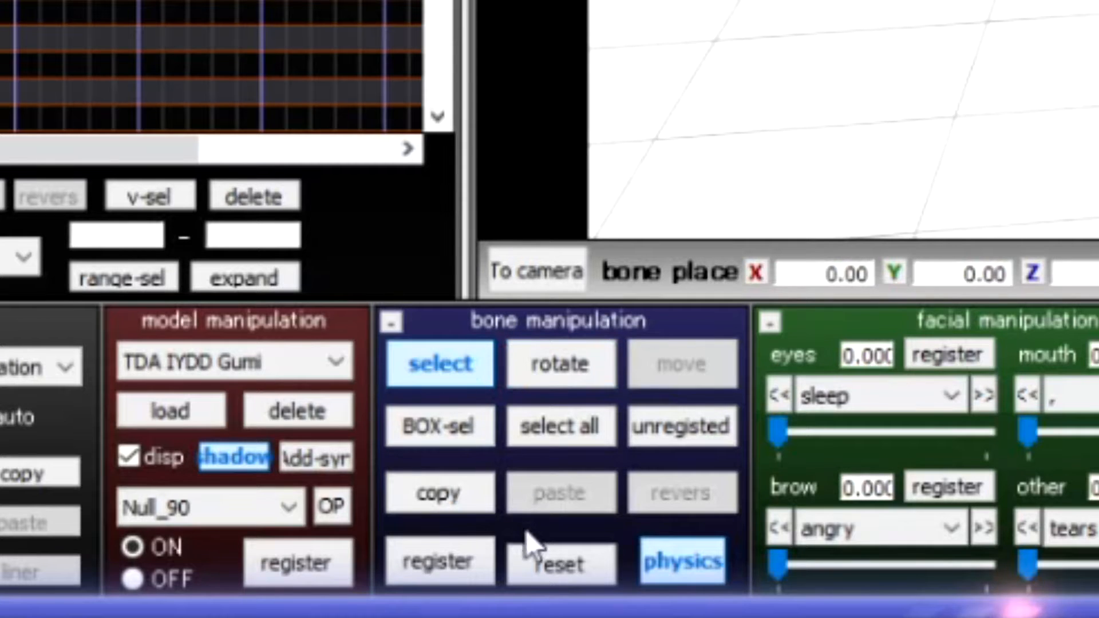
pyautogui.click(450, 567)
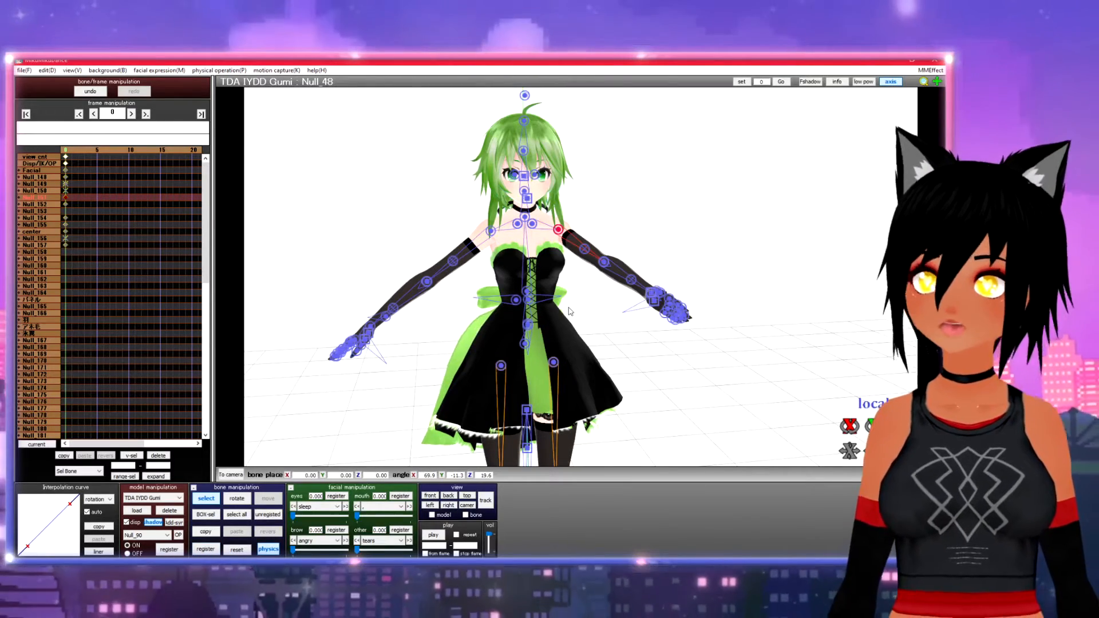
# Pose the model's left forearm and rotate the left wrist bone Null_58 to about X 4.5, Y 10.5, Z -3.0
pyautogui.moveTo(692, 257)
pyautogui.mouseDown(button='right')
pyautogui.moveTo(658, 260)
pyautogui.moveTo(712, 256)
pyautogui.moveTo(697, 257)
pyautogui.moveTo(704, 248)
pyautogui.mouseUp(button='right')
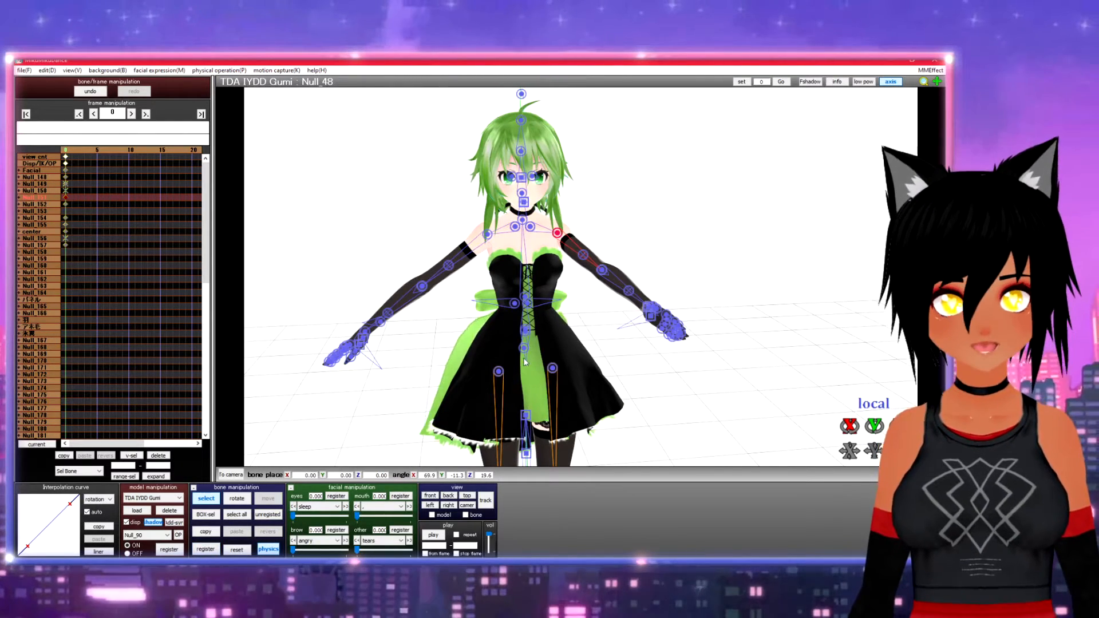
pyautogui.scroll(5, 524, 361)
pyautogui.scroll(-3, 536, 352)
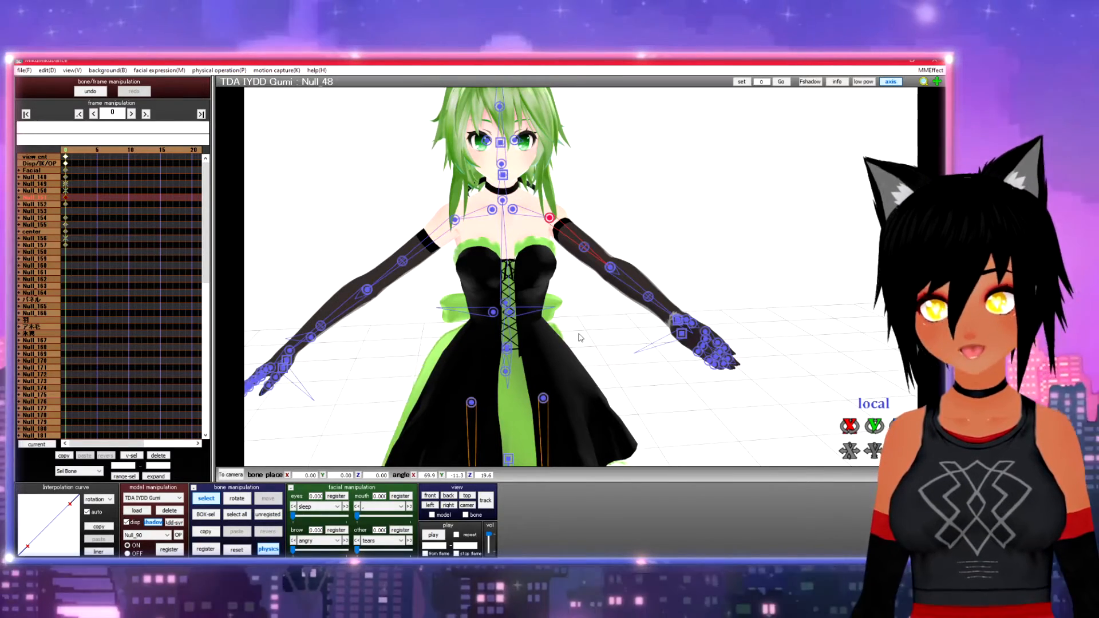
pyautogui.moveTo(580, 336); pyautogui.dragTo(595, 332, button='right')
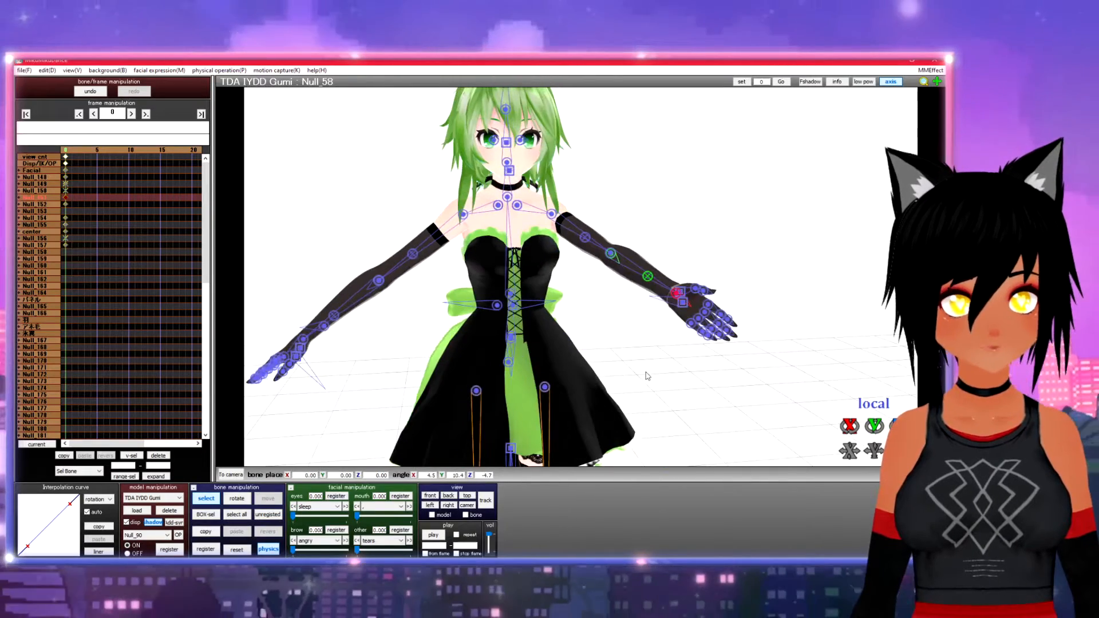
pyautogui.moveTo(897, 425)
pyautogui.mouseDown()
pyautogui.moveTo(897, 443)
pyautogui.moveTo(898, 423)
pyautogui.mouseUp()
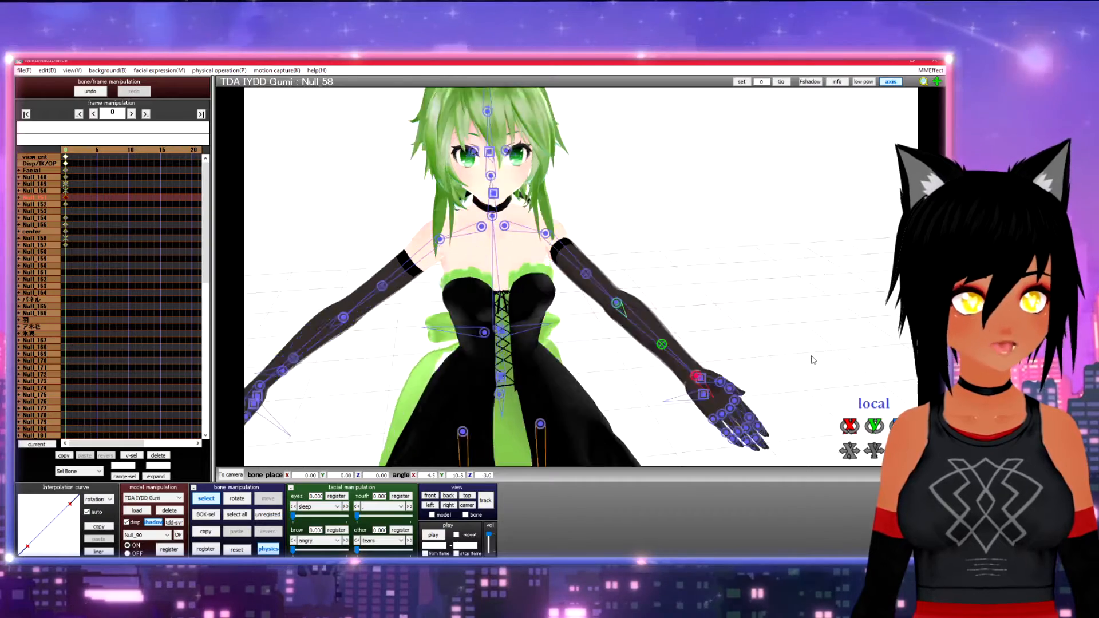
# Rotate the model's right upper-arm bone Null_14 about its local axes to about X 5.7, Y 27.9, Z -19.6, lowering the arm
pyautogui.scroll(-3, 813, 359)
pyautogui.moveTo(813, 359); pyautogui.dragTo(814, 338, button='middle')
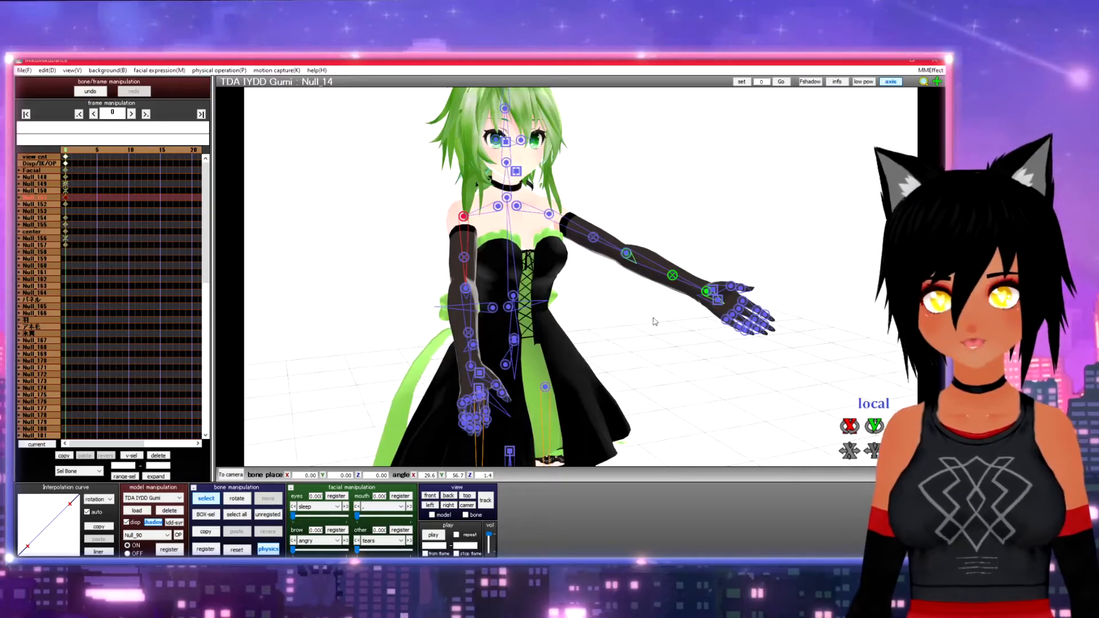
pyautogui.moveTo(654, 322); pyautogui.dragTo(640, 297, button='right')
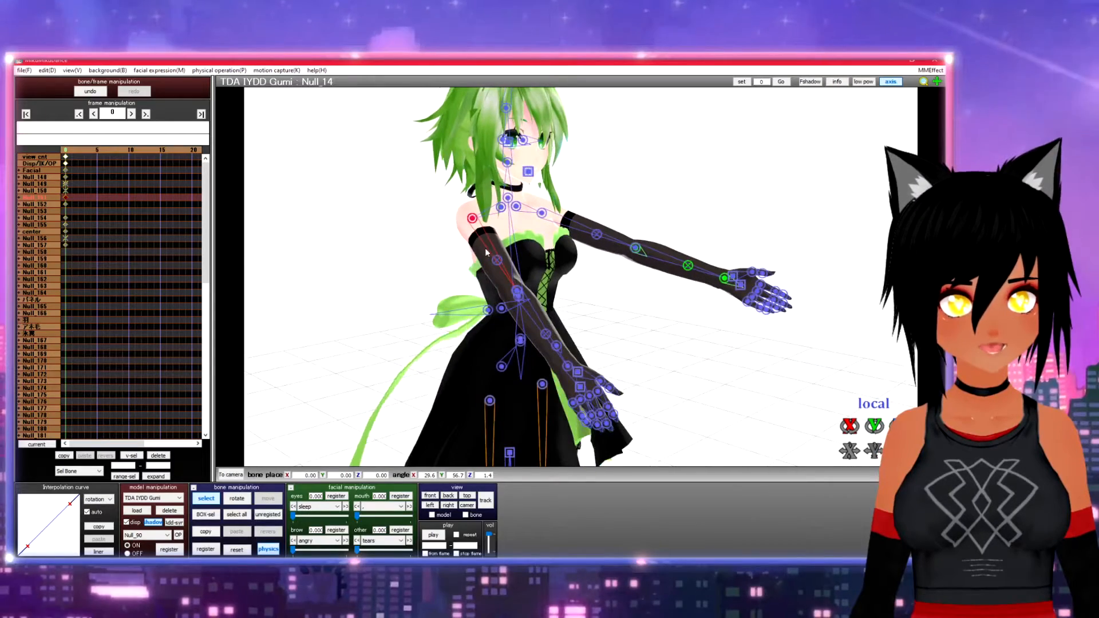
pyautogui.moveTo(874, 426)
pyautogui.mouseDown()
pyautogui.moveTo(874, 458)
pyautogui.moveTo(873, 435)
pyautogui.mouseUp()
pyautogui.moveTo(664, 411); pyautogui.dragTo(643, 409, button='right')
pyautogui.moveTo(895, 426); pyautogui.dragTo(896, 458)
pyautogui.moveTo(584, 339); pyautogui.dragTo(455, 379, button='right')
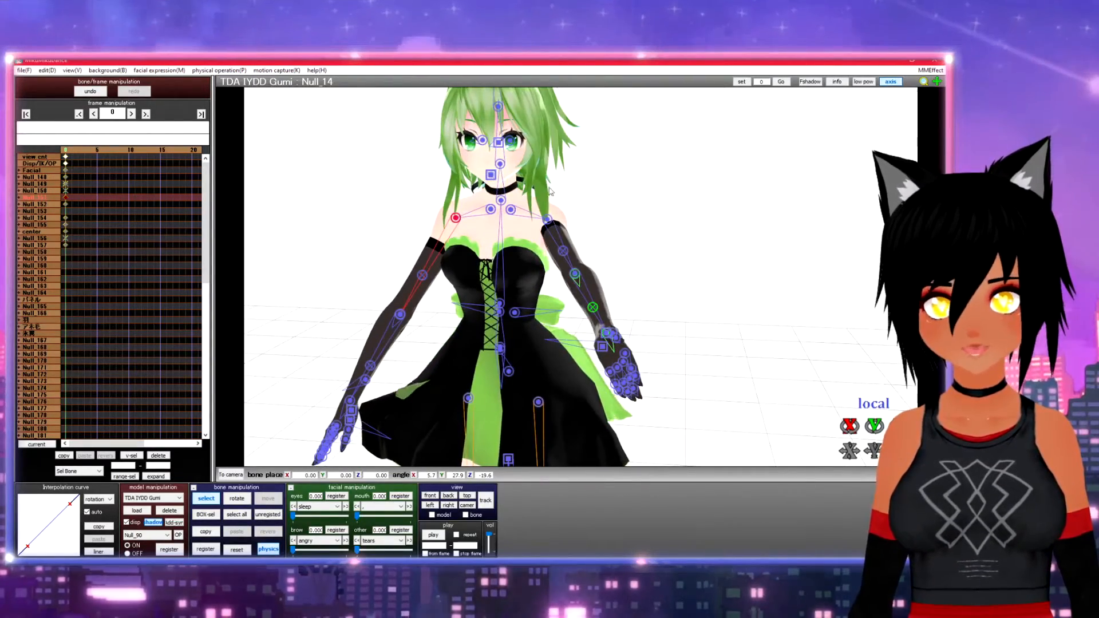
# Copy the right upper-arm bone's pose and paste it mirrored onto the left upper arm
pyautogui.moveTo(564, 317); pyautogui.dragTo(651, 311, button='right')
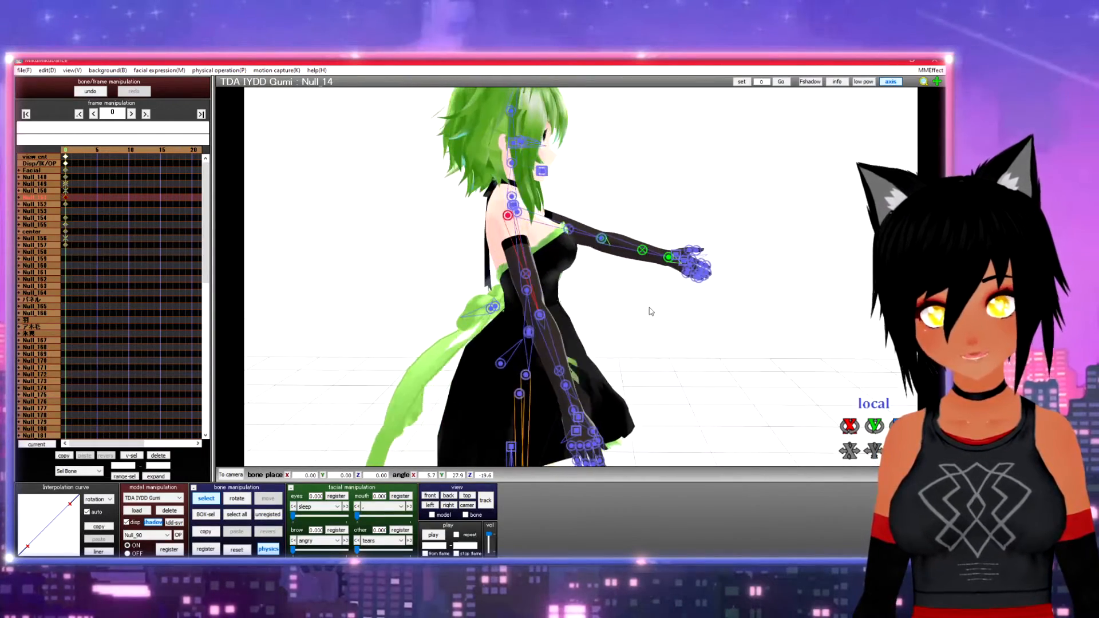
pyautogui.moveTo(550, 374); pyautogui.dragTo(574, 378, button='right')
pyautogui.moveTo(574, 377); pyautogui.dragTo(581, 361, button='middle')
pyautogui.moveTo(581, 361); pyautogui.dragTo(556, 361, button='right')
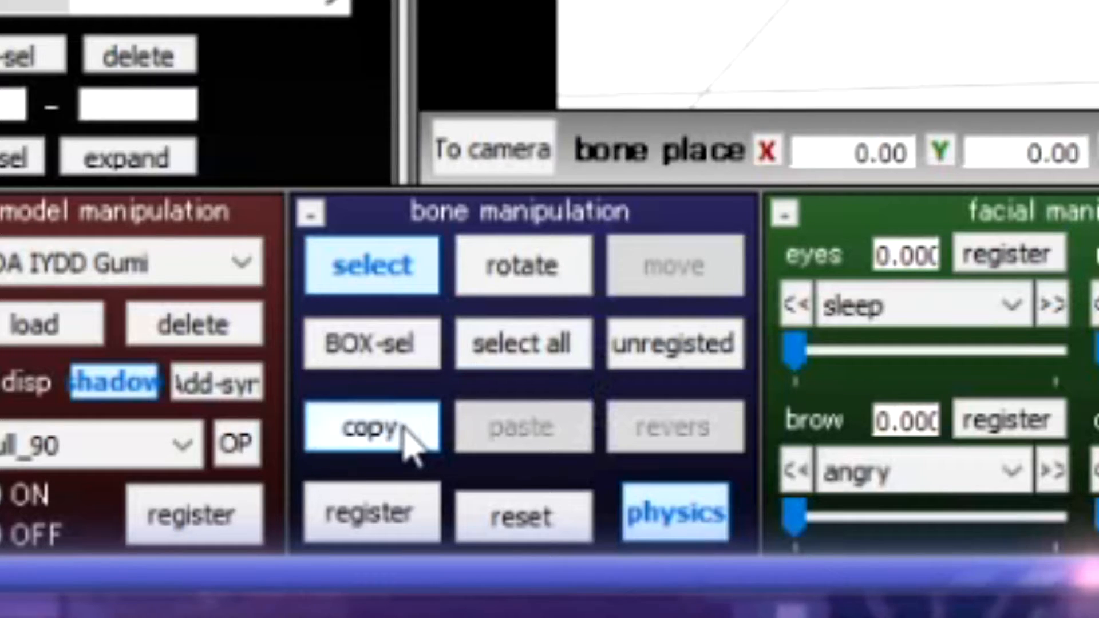
pyautogui.click(405, 439)
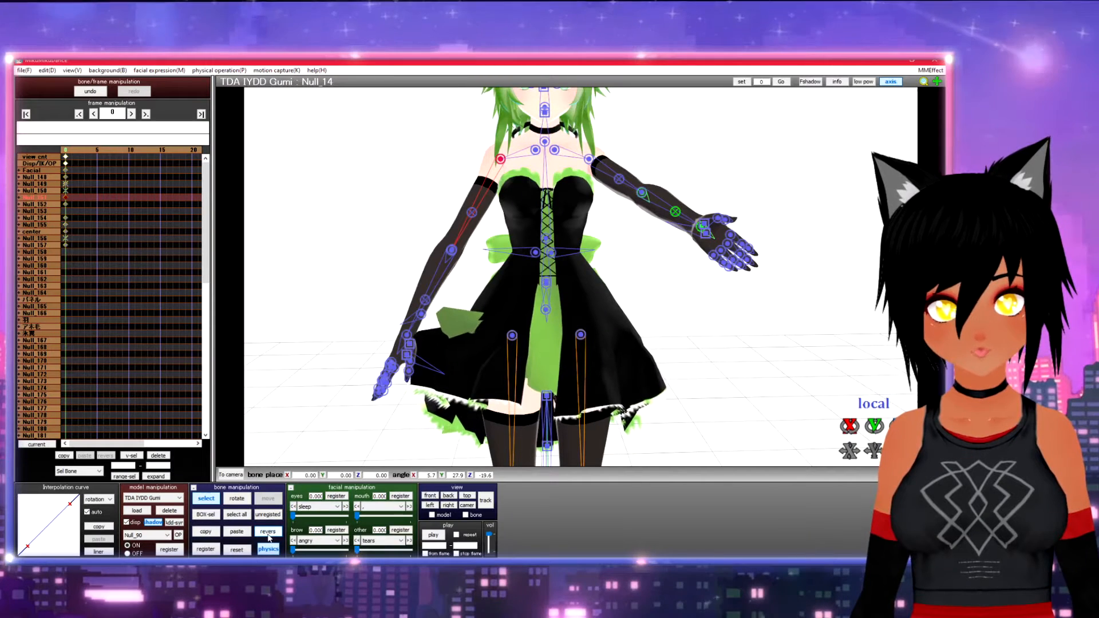
pyautogui.click(687, 445)
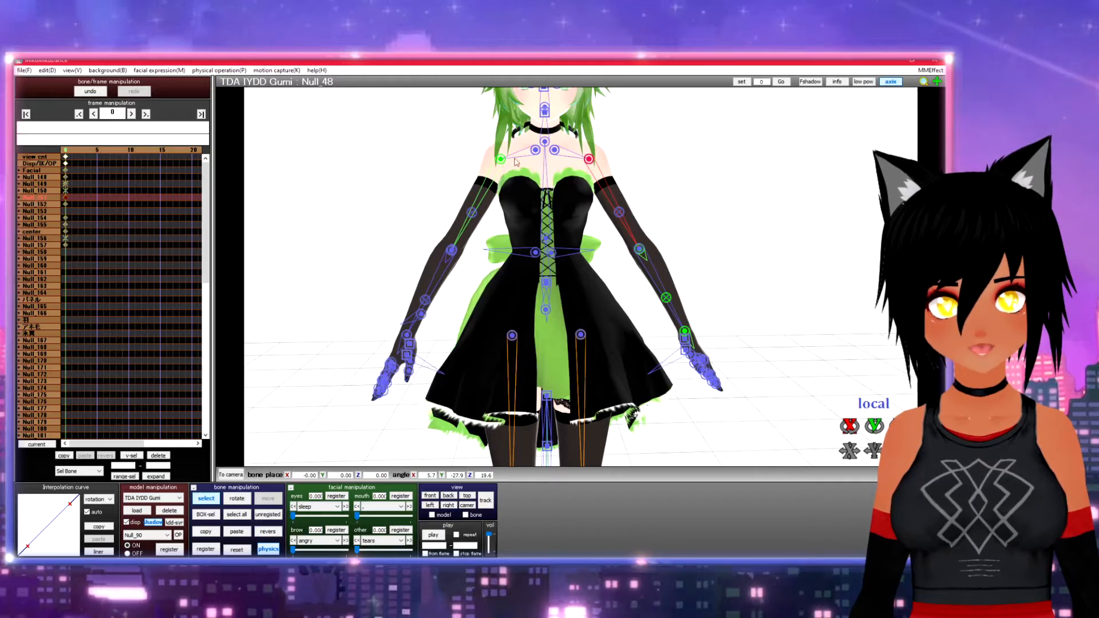
# Select the finger bone Null_42 on the model's right hand and rotate it about its local Z axis to about 72.8
pyautogui.moveTo(725, 221)
pyautogui.mouseDown(button='right')
pyautogui.moveTo(667, 223)
pyautogui.moveTo(733, 222)
pyautogui.moveTo(709, 223)
pyautogui.mouseUp(button='right')
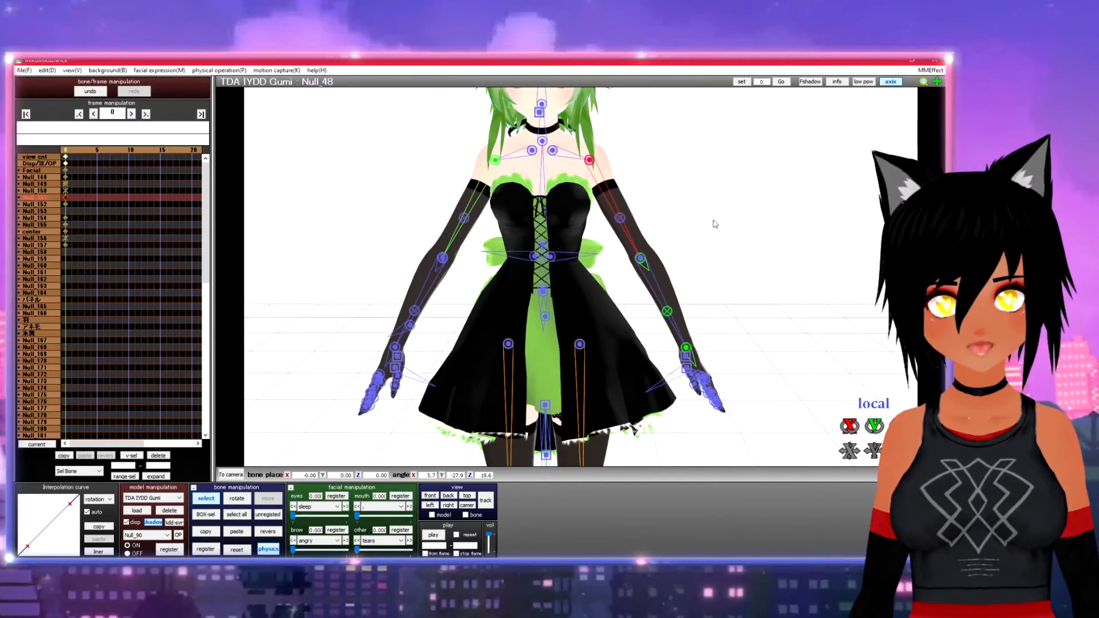
pyautogui.scroll(-3, 730, 221)
pyautogui.scroll(2, 729, 221)
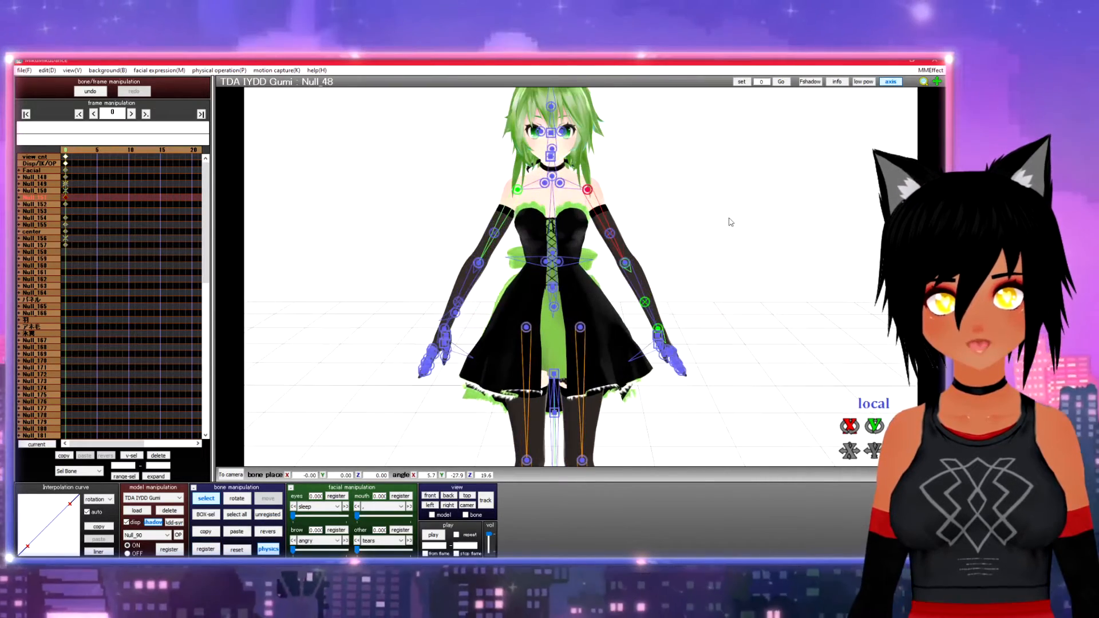
pyautogui.moveTo(746, 206); pyautogui.dragTo(750, 211, button='right')
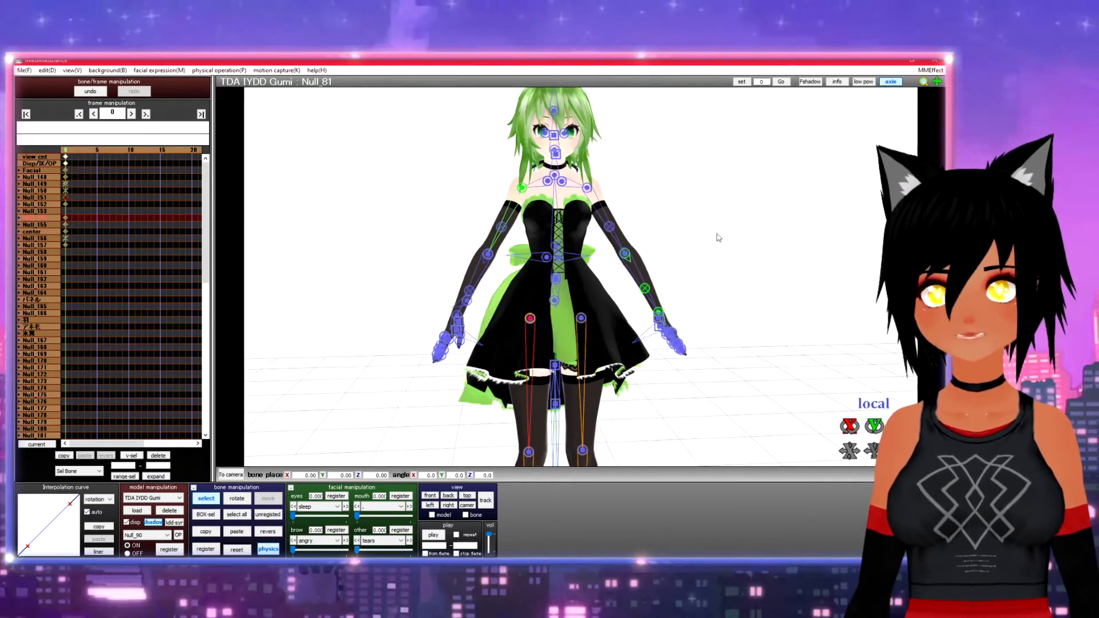
pyautogui.scroll(5, 722, 236)
pyautogui.scroll(-3, 722, 234)
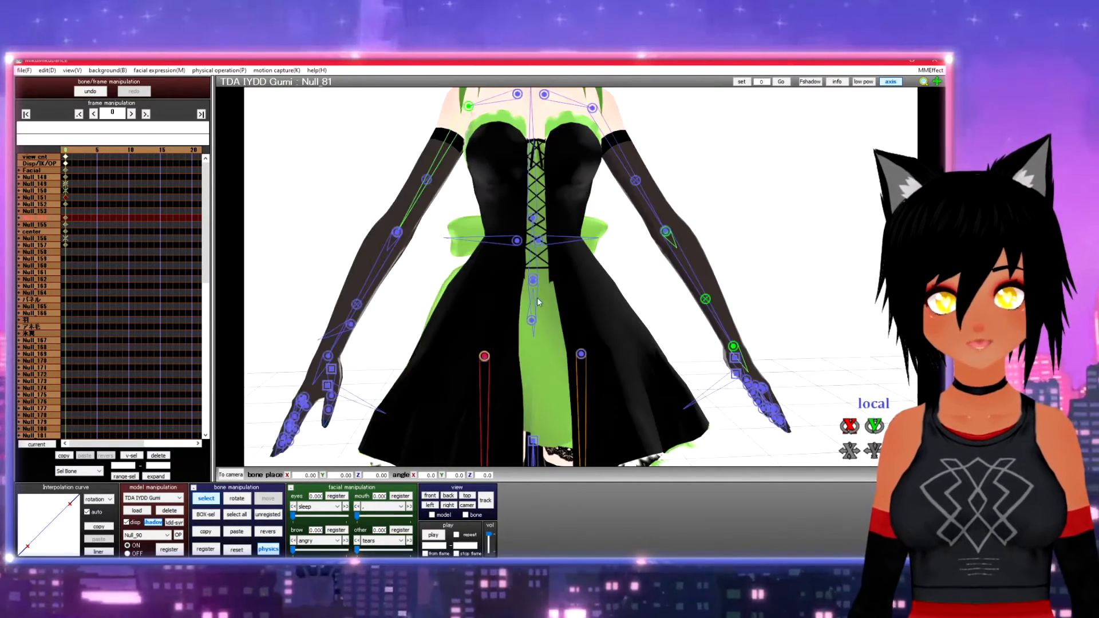
pyautogui.moveTo(533, 304); pyautogui.dragTo(555, 290, button='right')
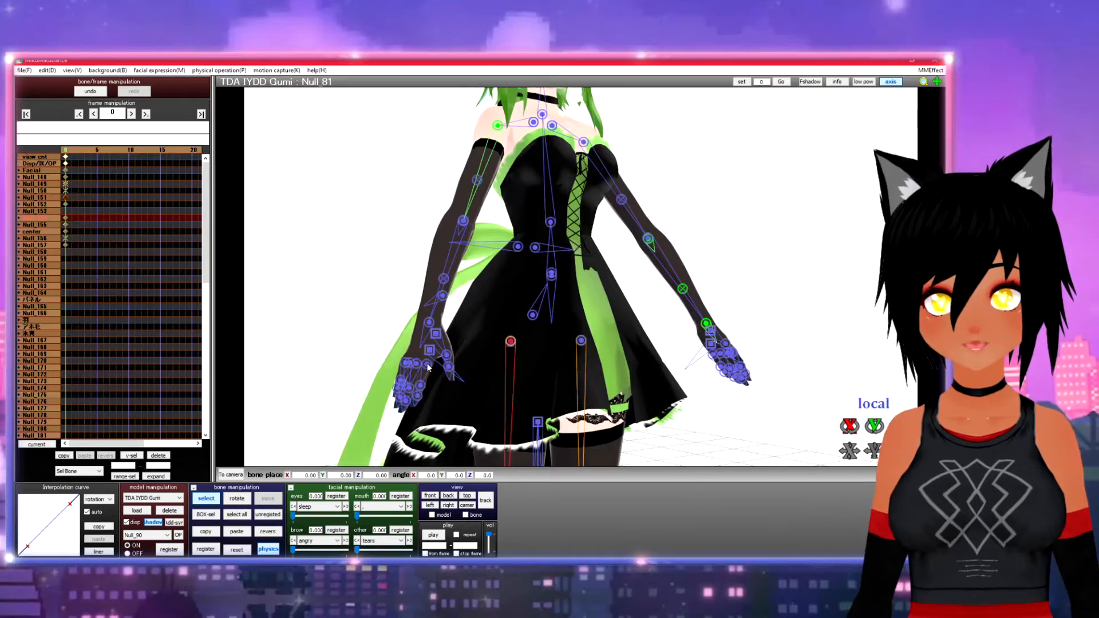
pyautogui.click(427, 366)
pyautogui.moveTo(518, 390); pyautogui.dragTo(496, 395, button='right')
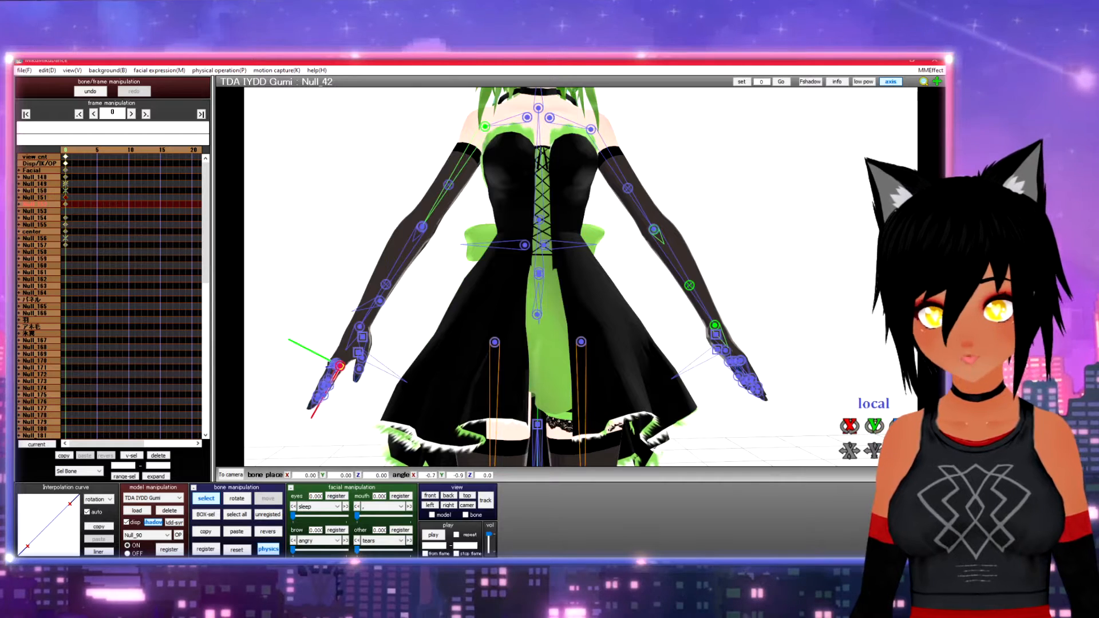
pyautogui.moveTo(897, 425); pyautogui.dragTo(897, 492)
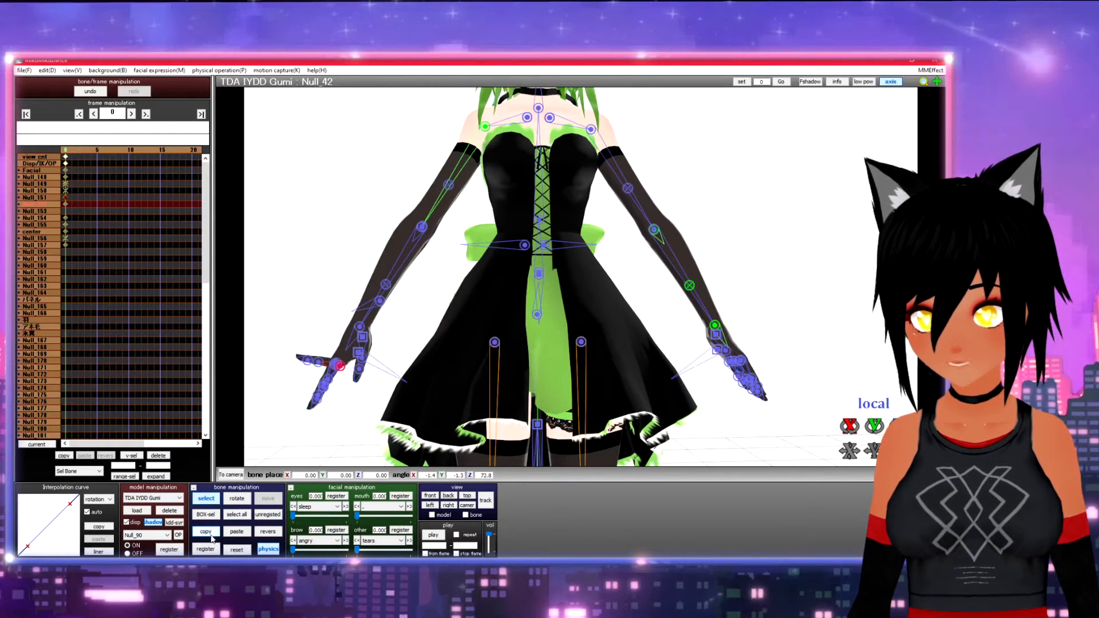
# Paste the right finger's pose mirrored onto the matching left finger, and register the right finger bone Null_42 at frame 0
pyautogui.click(266, 531)
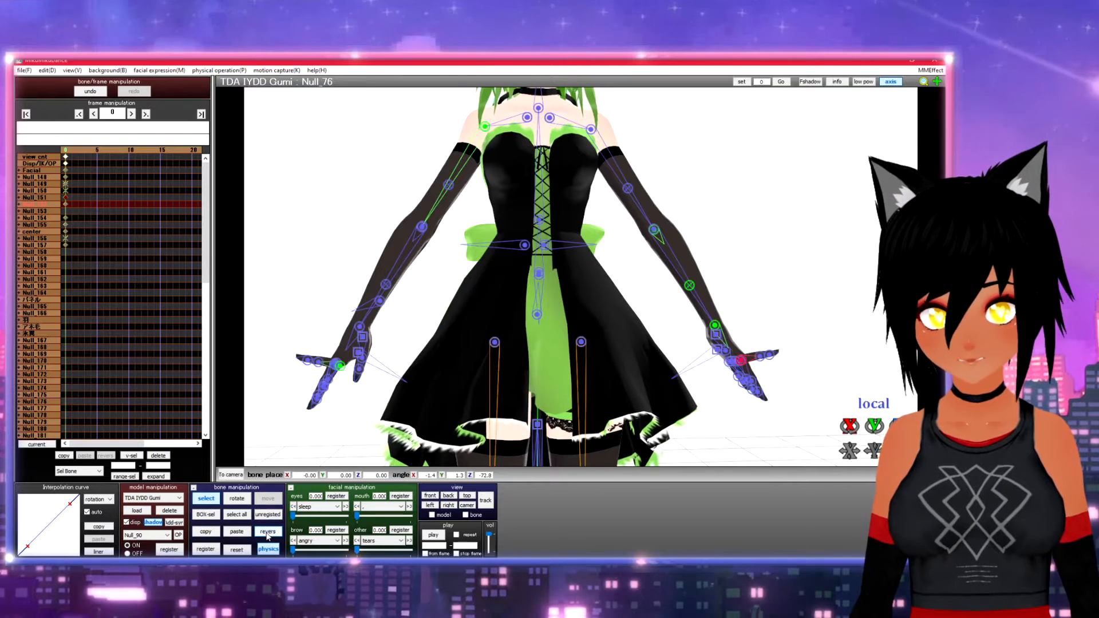
pyautogui.click(206, 550)
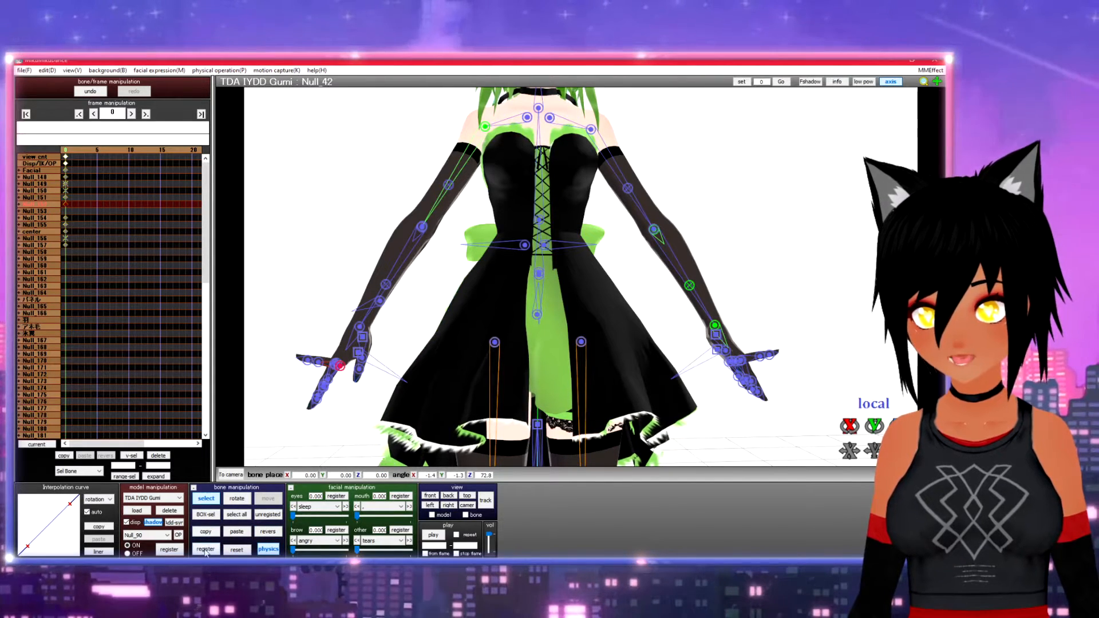
pyautogui.scroll(-3, 469, 445)
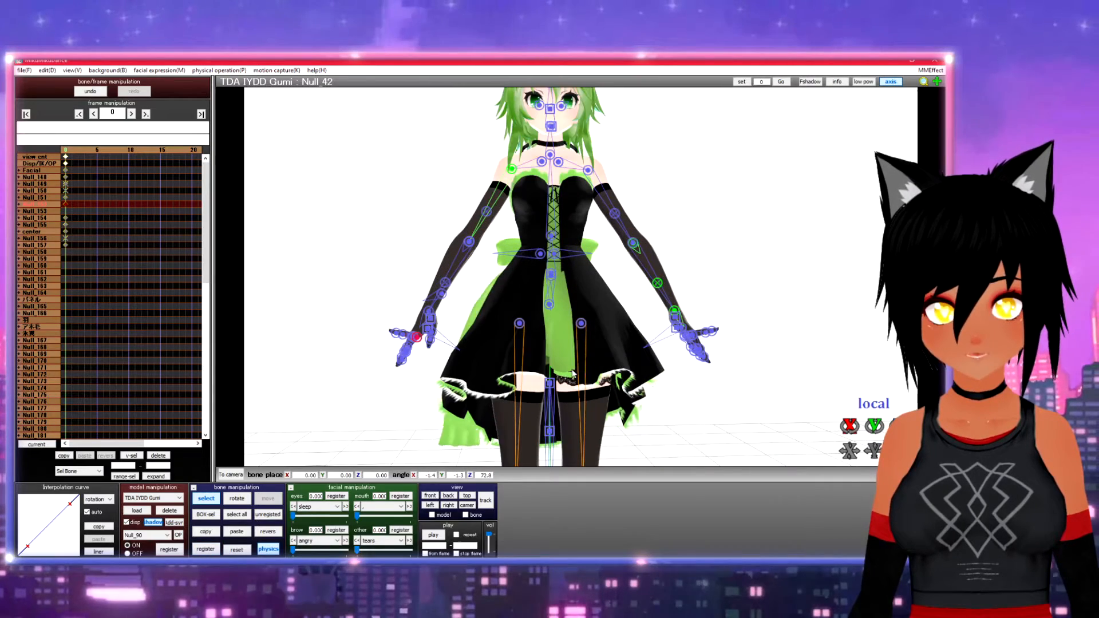
# Inspect the mirrored arm and hand pose from the front, side and different distances, with the bones shown and hidden
pyautogui.click(203, 502)
pyautogui.moveTo(699, 372)
pyautogui.mouseDown(button='right')
pyautogui.moveTo(641, 380)
pyautogui.moveTo(716, 375)
pyautogui.moveTo(690, 363)
pyautogui.mouseUp(button='right')
pyautogui.scroll(-5, 690, 364)
pyautogui.scroll(3, 722, 363)
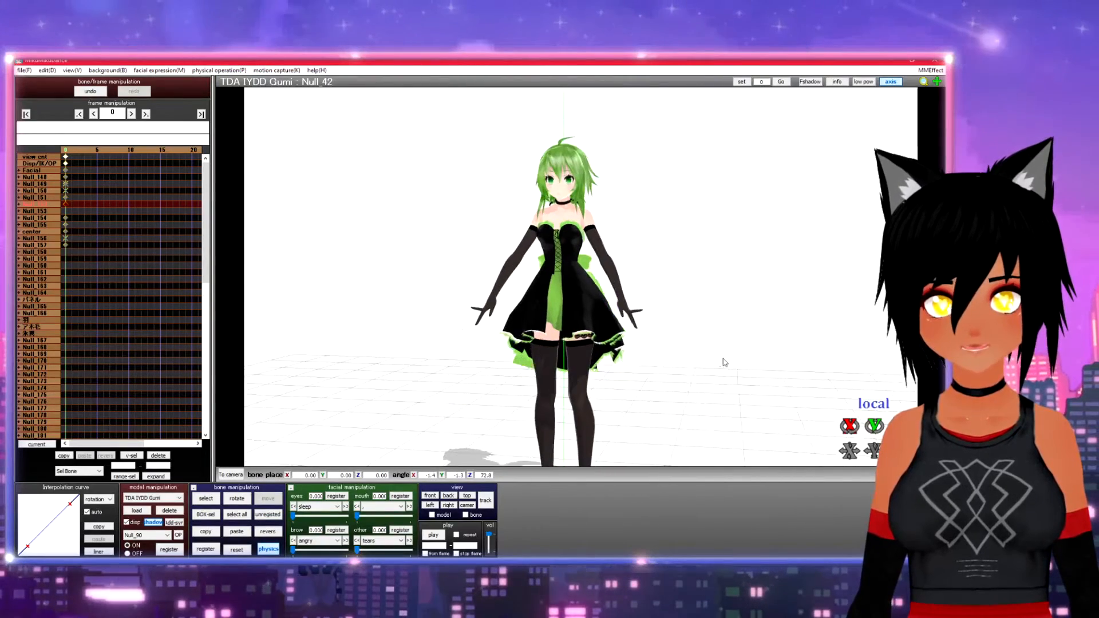
pyautogui.scroll(4, 720, 361)
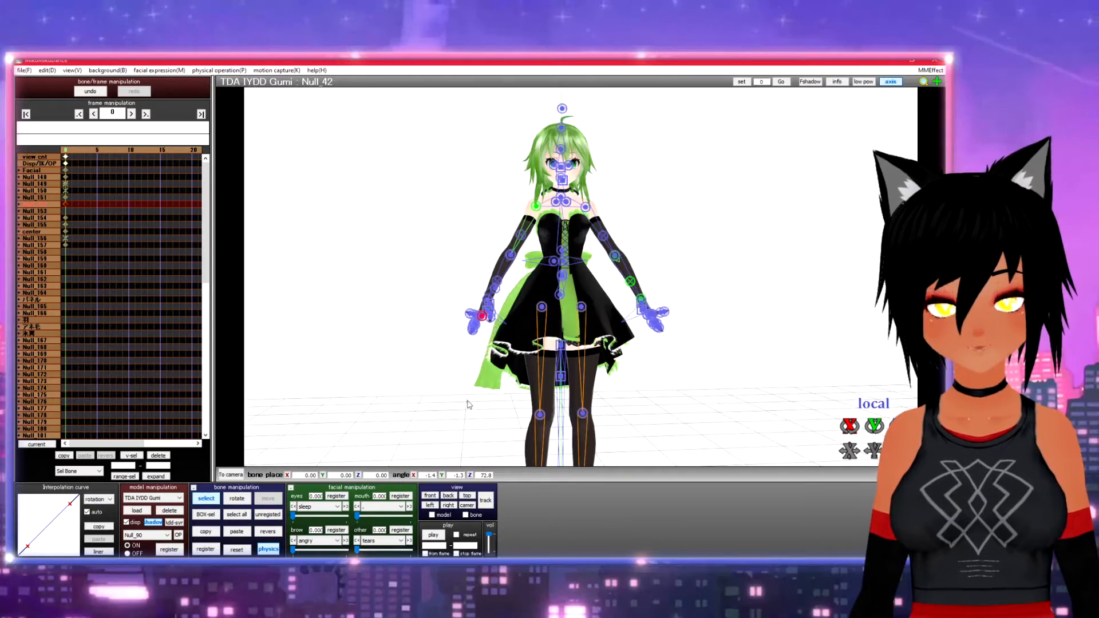
pyautogui.moveTo(466, 402); pyautogui.dragTo(527, 414, button='right')
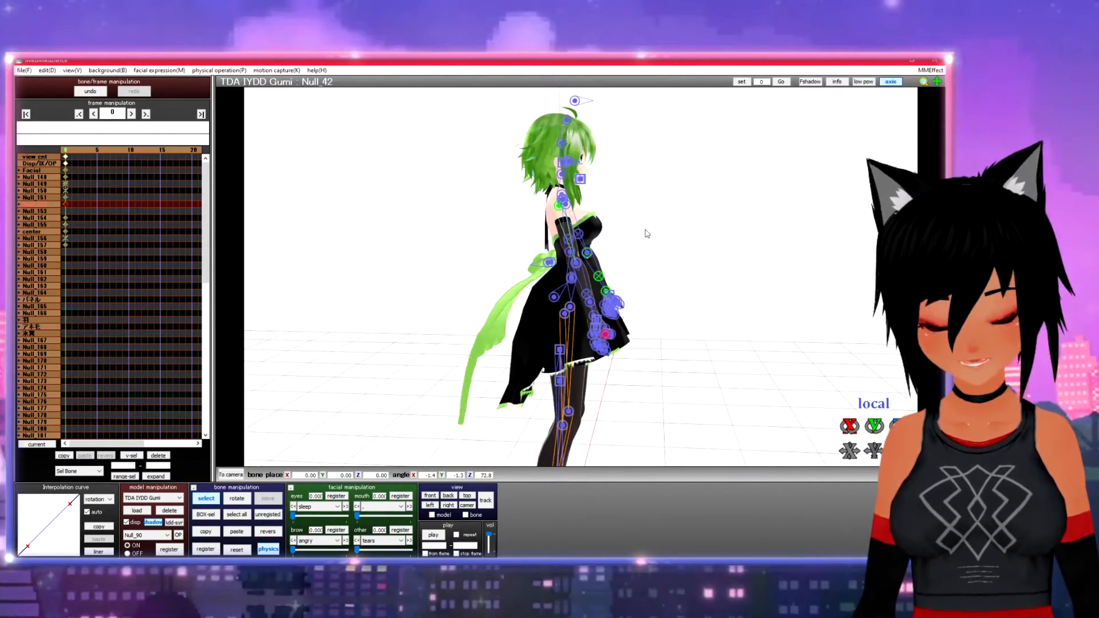
pyautogui.moveTo(709, 250); pyautogui.dragTo(630, 253, button='right')
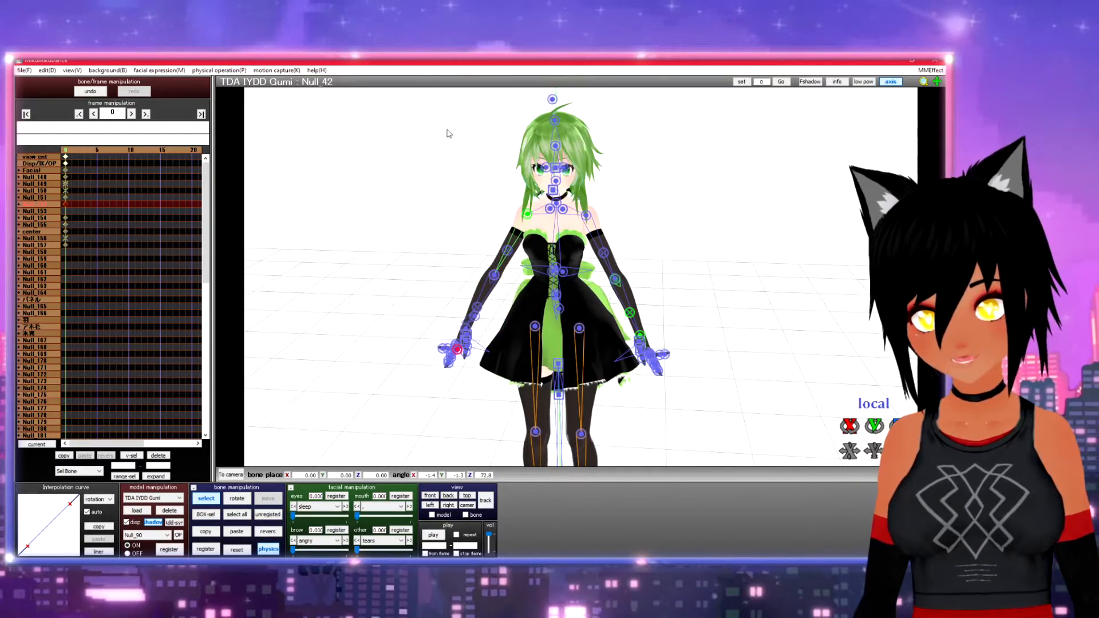
pyautogui.moveTo(723, 247)
pyautogui.mouseDown(button='right')
pyautogui.moveTo(712, 247)
pyautogui.moveTo(737, 234)
pyautogui.mouseUp(button='right')
pyautogui.scroll(3, 739, 239)
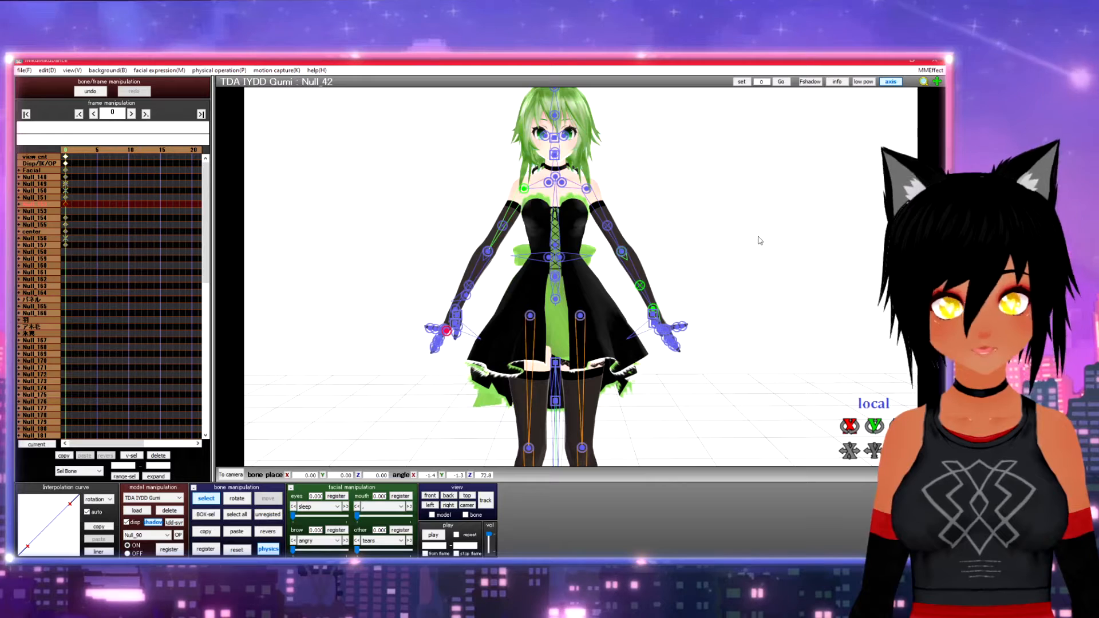
pyautogui.click(206, 500)
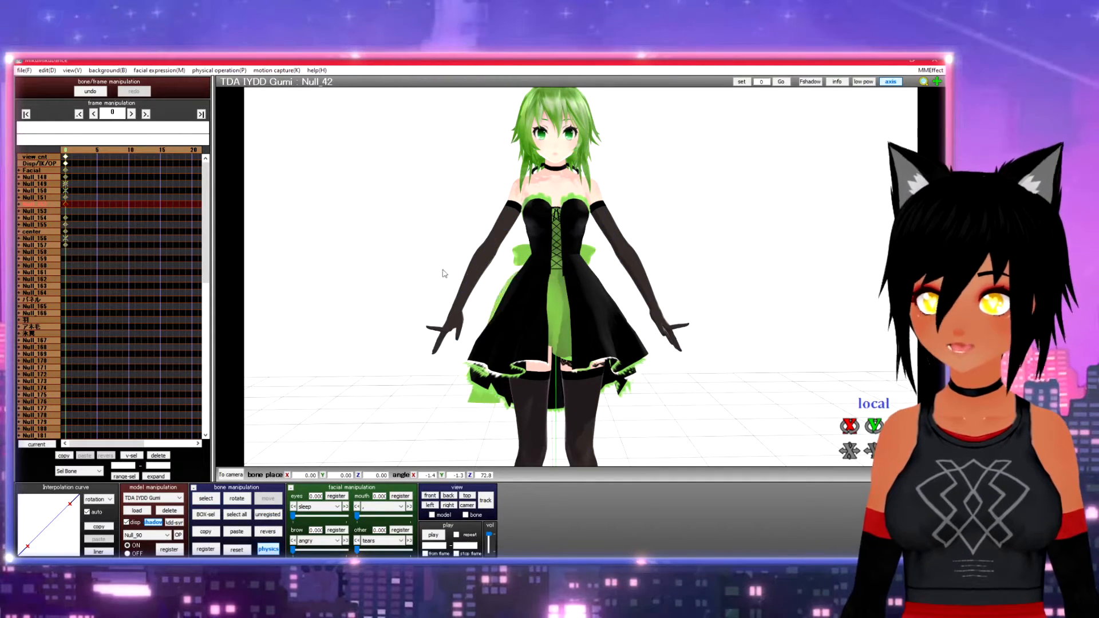
pyautogui.scroll(-5, 475, 273)
pyautogui.scroll(4, 474, 273)
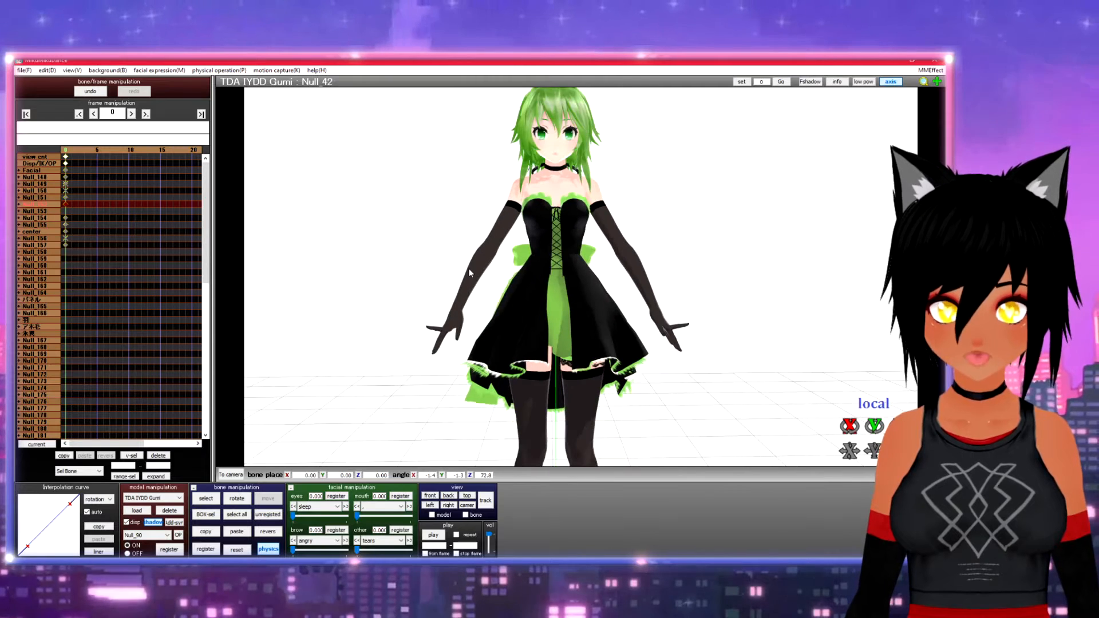
# Load the pose file 1.vpd from the "floating pose pack [esizu]" folder in SINGLE POSES onto the model
pyautogui.click(24, 70)
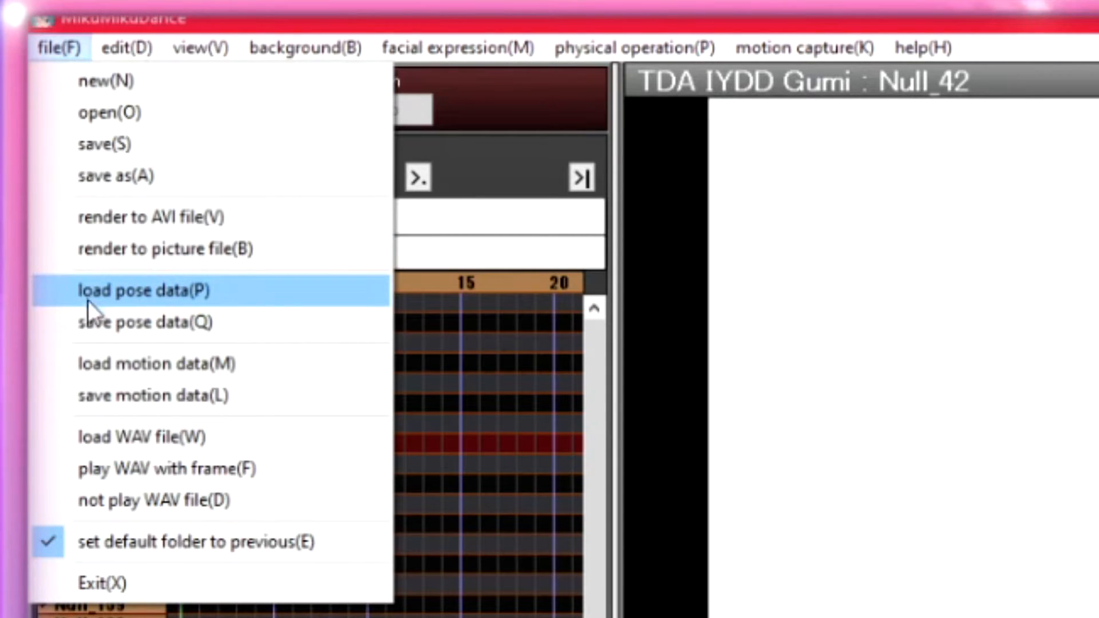
pyautogui.click(185, 290)
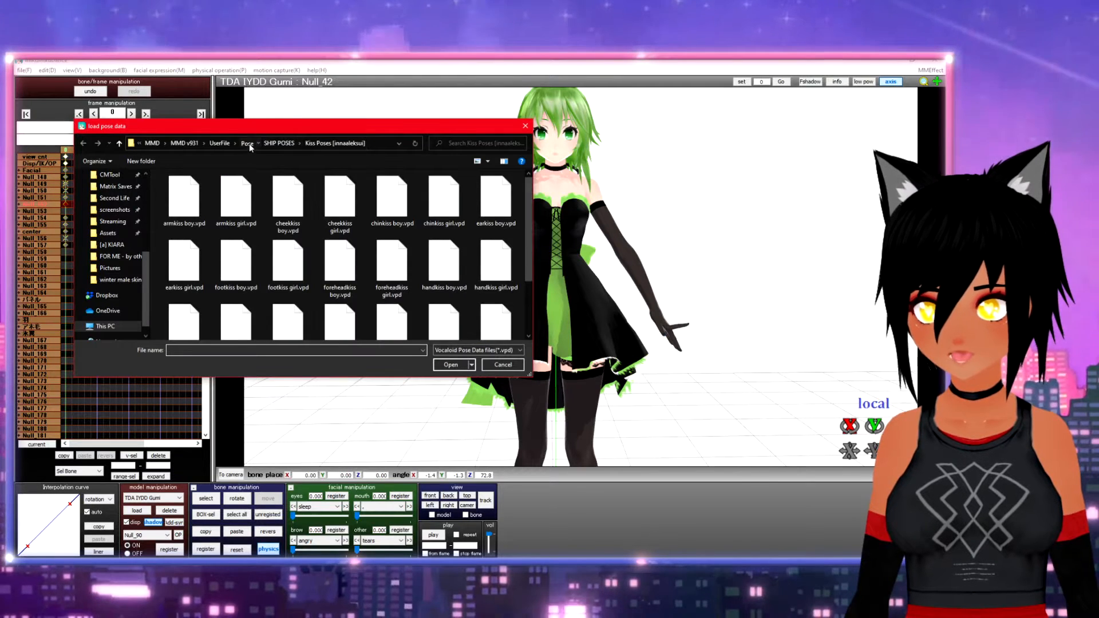
pyautogui.click(247, 143)
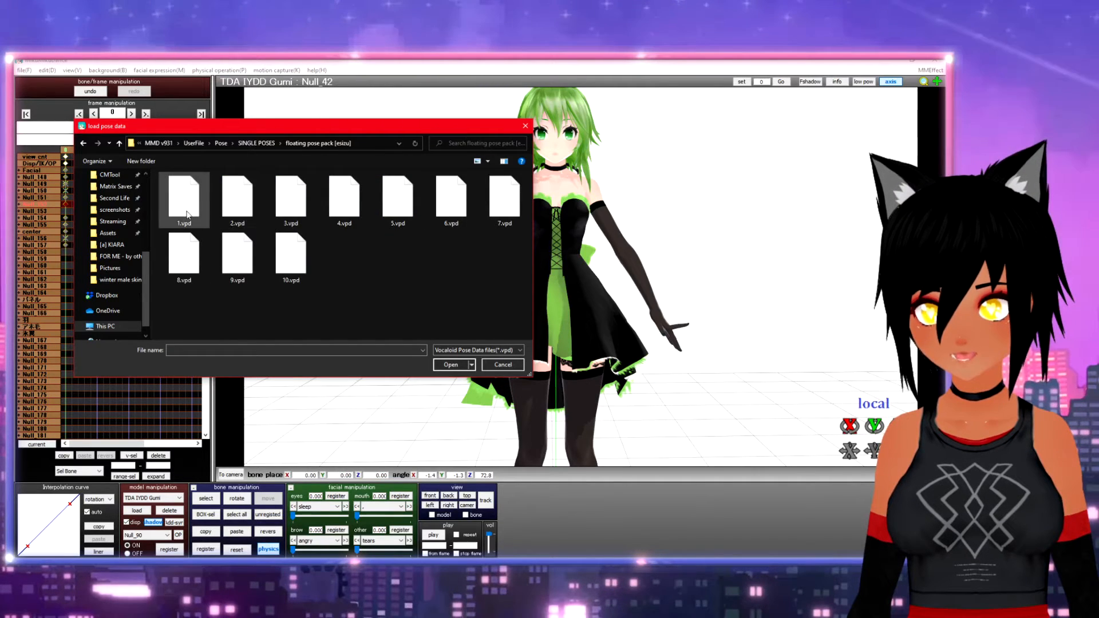
pyautogui.click(451, 366)
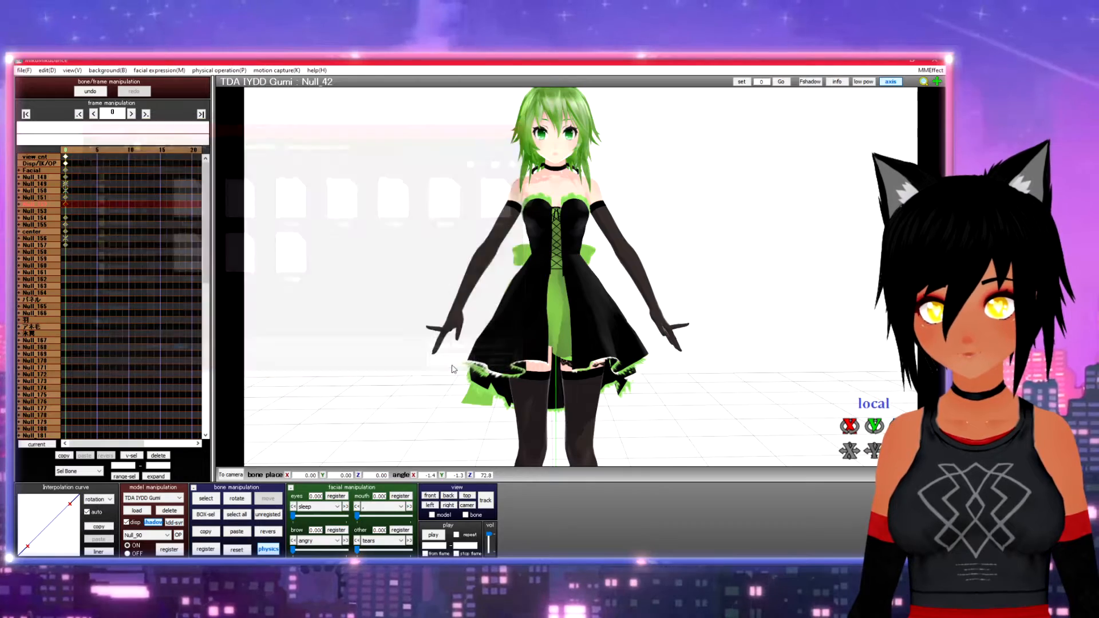
# Examine the loaded floating pose from several angles and distances, toggling the bone display on and off
pyautogui.moveTo(650, 273)
pyautogui.mouseDown(button='right')
pyautogui.moveTo(531, 283)
pyautogui.moveTo(659, 287)
pyautogui.mouseUp(button='right')
pyautogui.scroll(5, 661, 282)
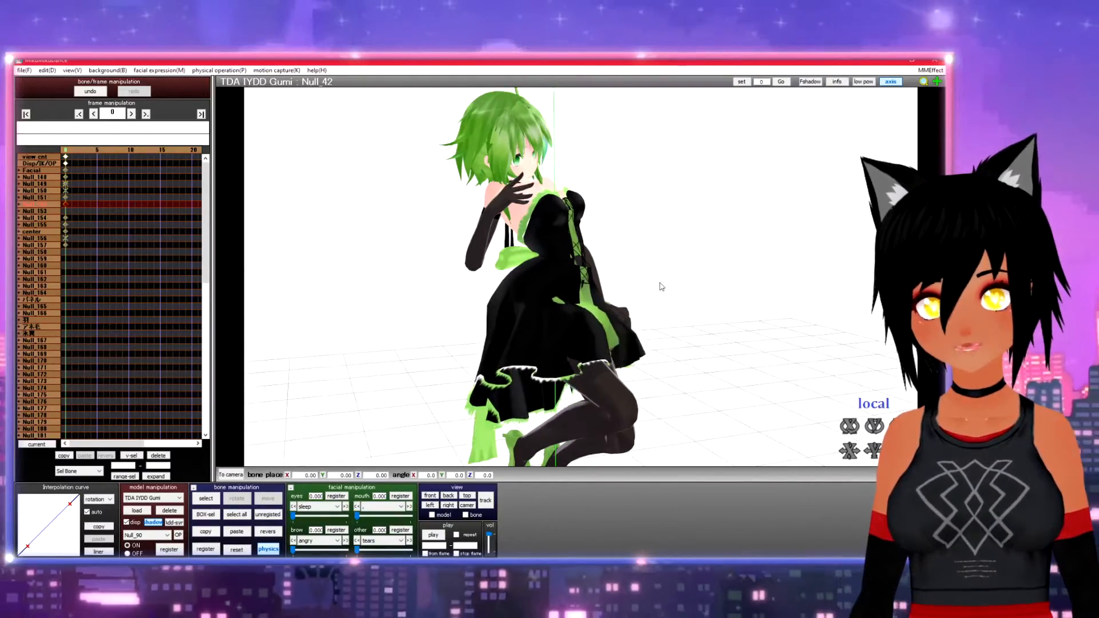
pyautogui.moveTo(591, 339); pyautogui.dragTo(694, 321, button='right')
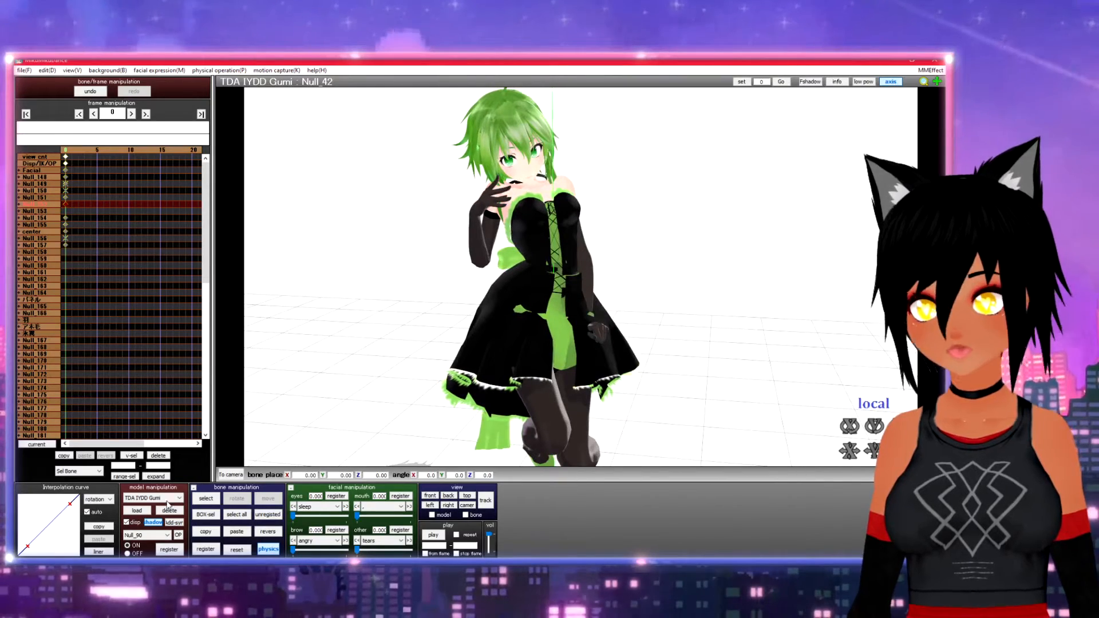
pyautogui.click(206, 502)
pyautogui.moveTo(481, 279); pyautogui.dragTo(421, 279, button='right')
pyautogui.scroll(-2, 421, 280)
pyautogui.moveTo(421, 279)
pyautogui.mouseDown(button='middle')
pyautogui.moveTo(404, 245)
pyautogui.moveTo(404, 266)
pyautogui.mouseUp(button='middle')
pyautogui.scroll(-2, 405, 266)
pyautogui.click(206, 498)
# Load the pose file 2.vpd from the same floating pose pack and view the posed model from different angles
pyautogui.click(24, 70)
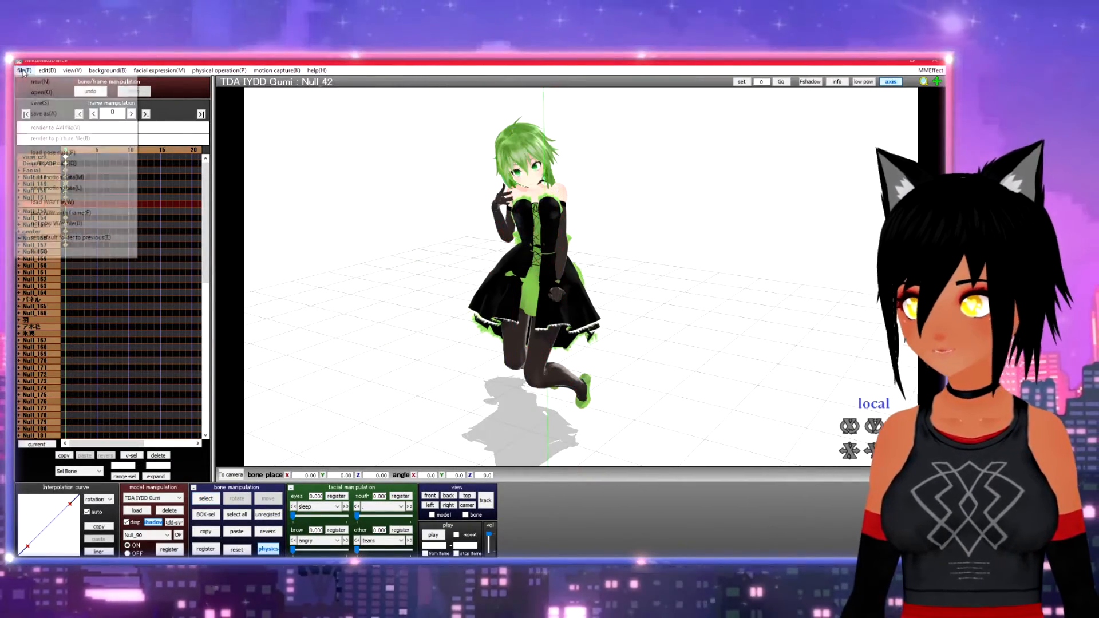
pyautogui.click(47, 153)
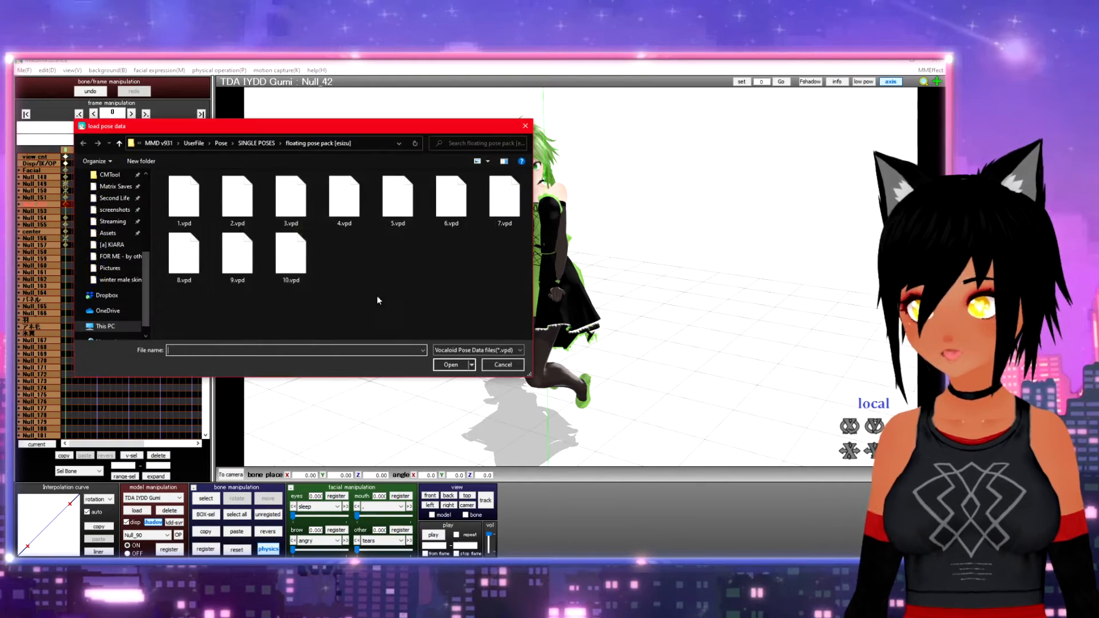
pyautogui.click(235, 214)
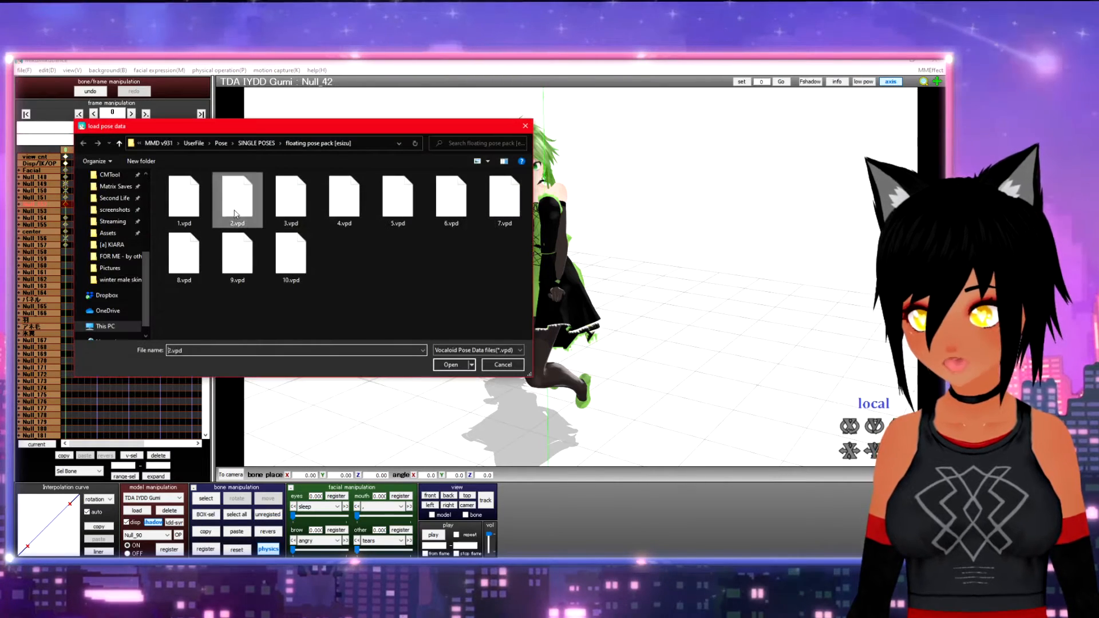
pyautogui.click(454, 366)
pyautogui.moveTo(451, 365); pyautogui.dragTo(621, 313, button='right')
pyautogui.scroll(3, 621, 313)
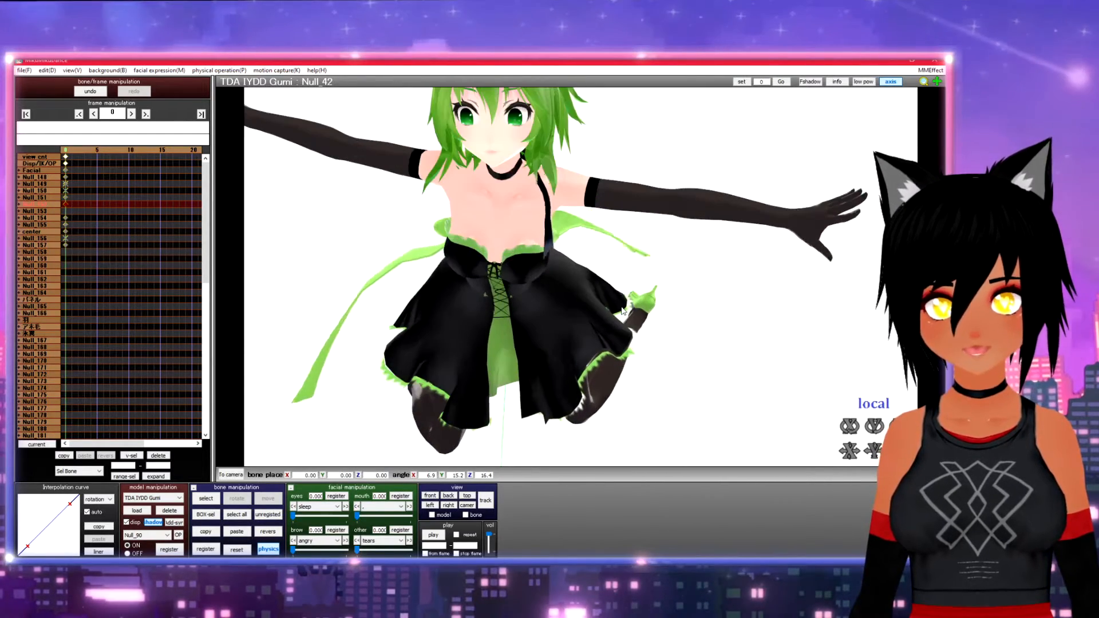
pyautogui.moveTo(622, 315); pyautogui.dragTo(564, 355, button='right')
pyautogui.scroll(-3, 656, 322)
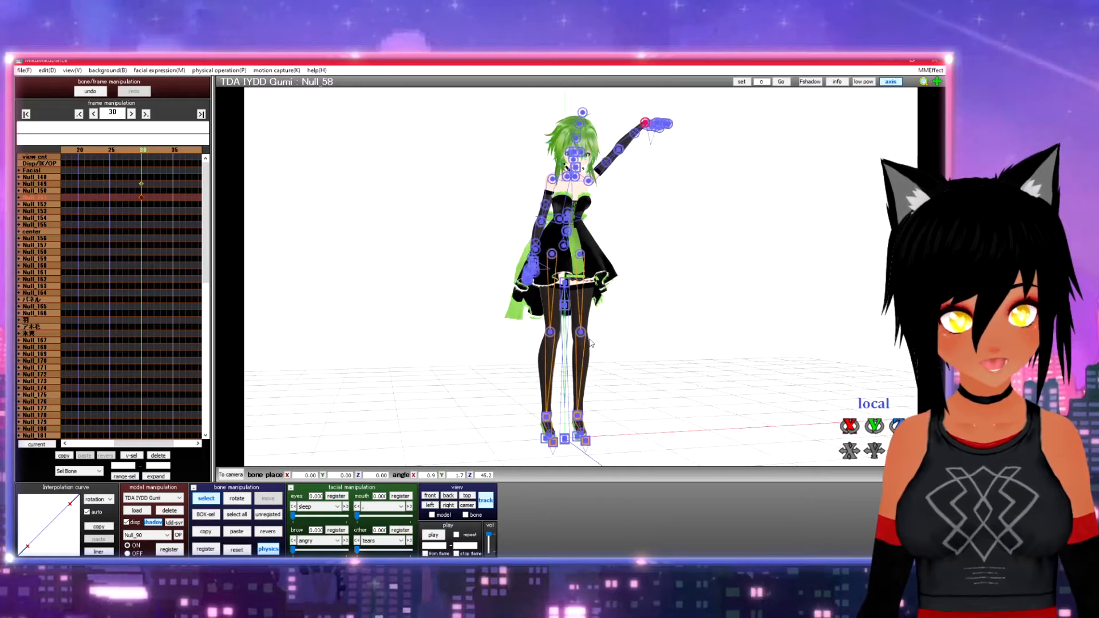
# Select the groove bone at frame 30 and move it to about X 0.31, Y -5.59, Z 1.22, lowering the body into a crouch
pyautogui.moveTo(574, 335); pyautogui.dragTo(586, 356, button='right')
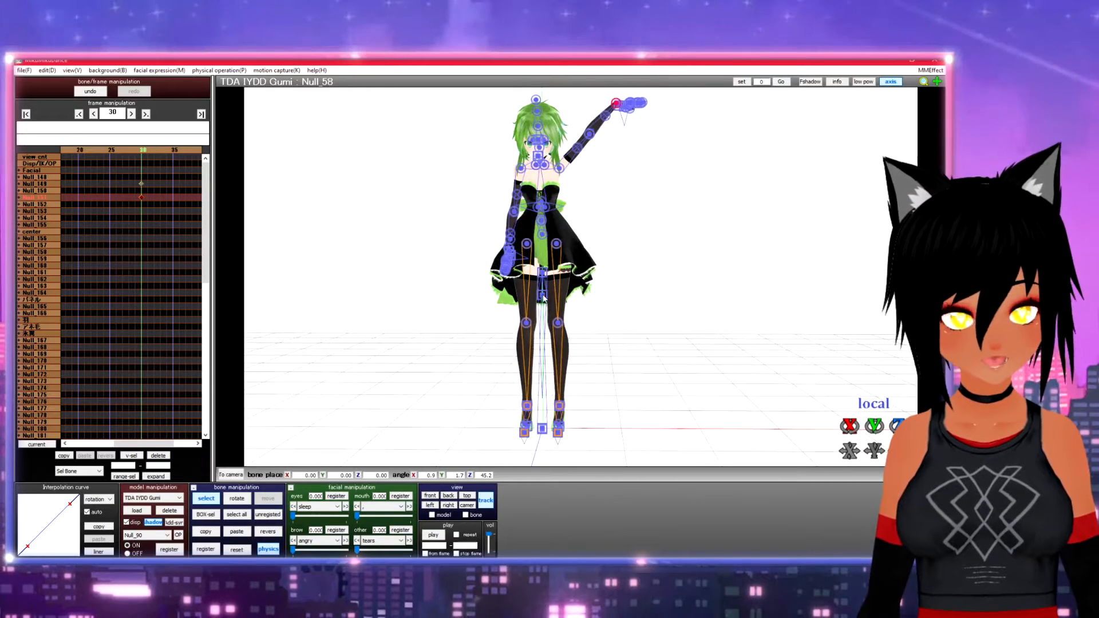
pyautogui.scroll(5, 542, 297)
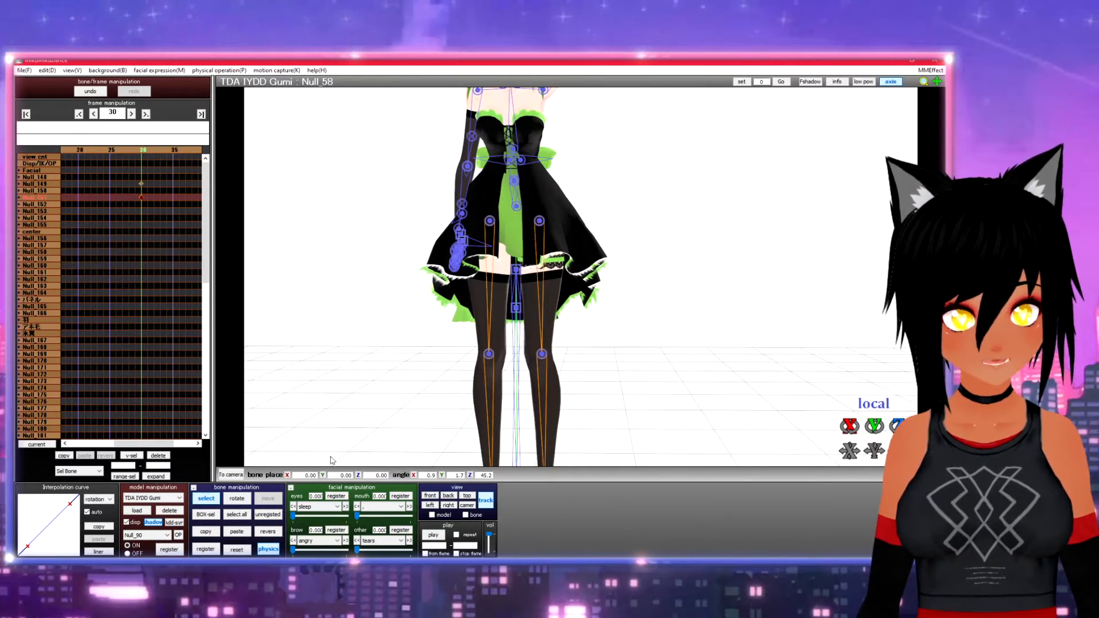
pyautogui.moveTo(641, 331); pyautogui.dragTo(622, 372, button='right')
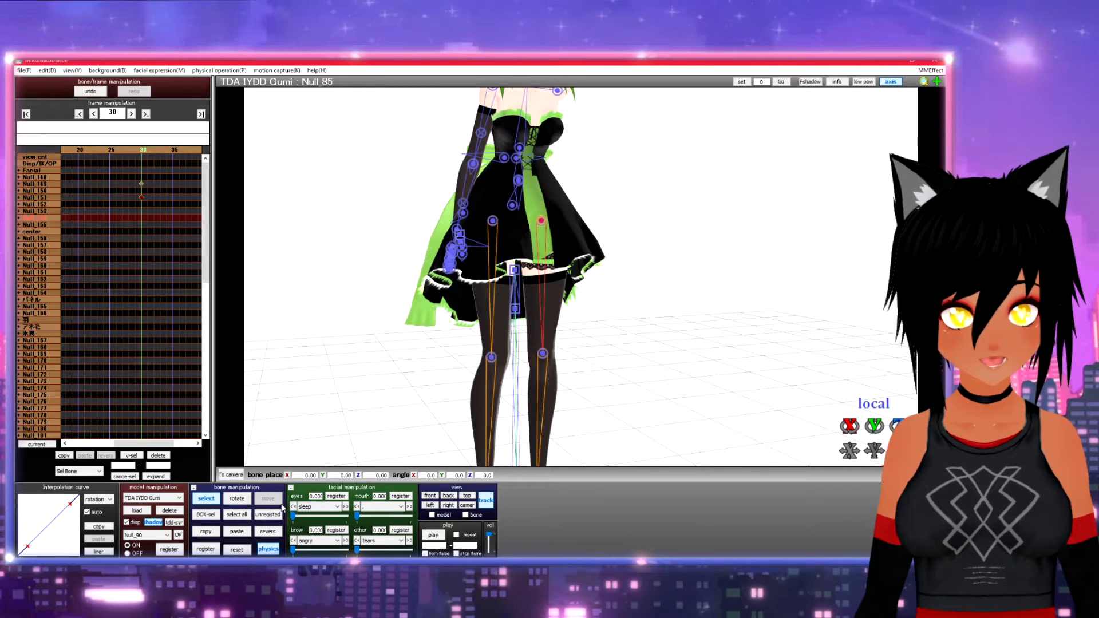
pyautogui.moveTo(622, 402); pyautogui.dragTo(601, 361, button='middle')
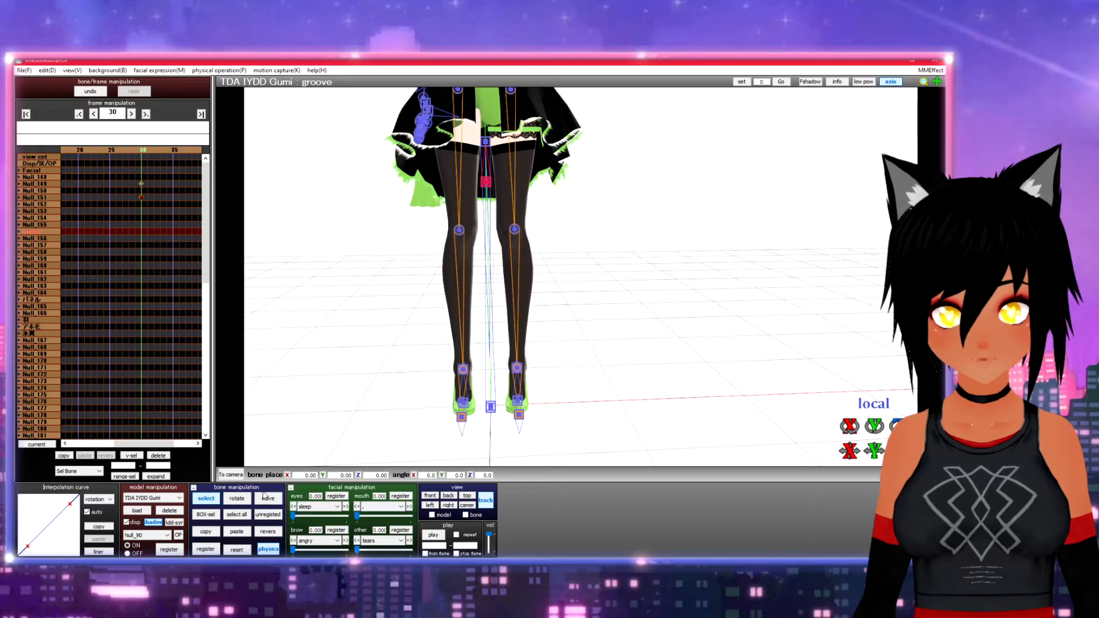
pyautogui.click(270, 503)
pyautogui.moveTo(669, 353); pyautogui.dragTo(622, 274, button='right')
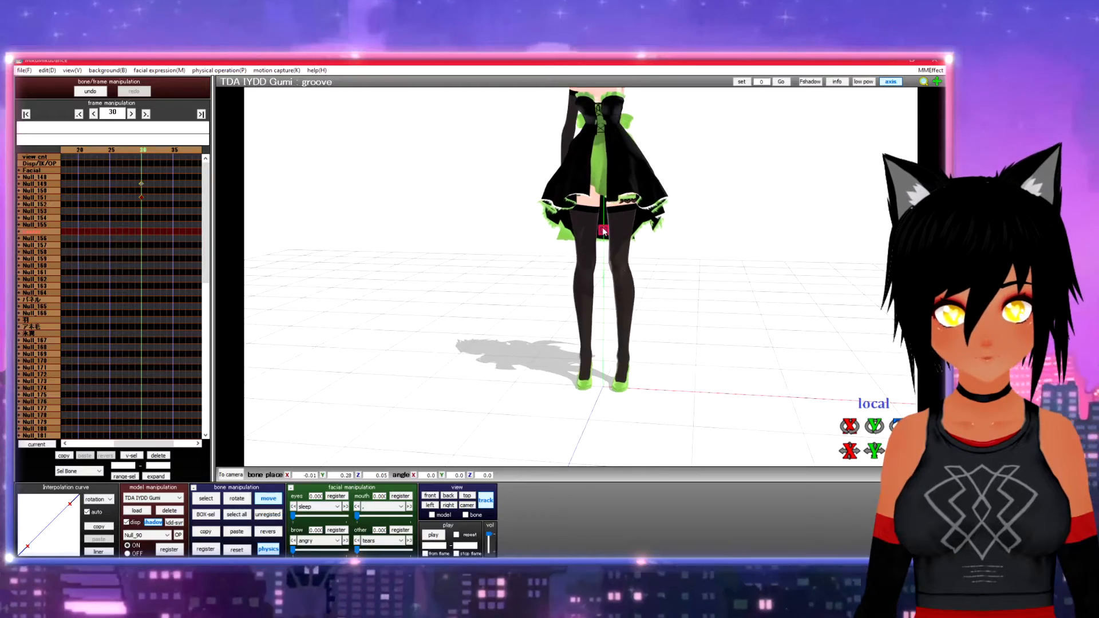
pyautogui.moveTo(600, 223); pyautogui.dragTo(713, 232)
pyautogui.moveTo(706, 294); pyautogui.dragTo(801, 324, button='right')
pyautogui.moveTo(620, 224); pyautogui.dragTo(582, 254)
pyautogui.moveTo(714, 272); pyautogui.dragTo(676, 276, button='right')
pyautogui.moveTo(690, 257); pyautogui.dragTo(615, 299)
pyautogui.moveTo(700, 294); pyautogui.dragTo(644, 295, button='right')
pyautogui.moveTo(642, 302); pyautogui.dragTo(625, 336)
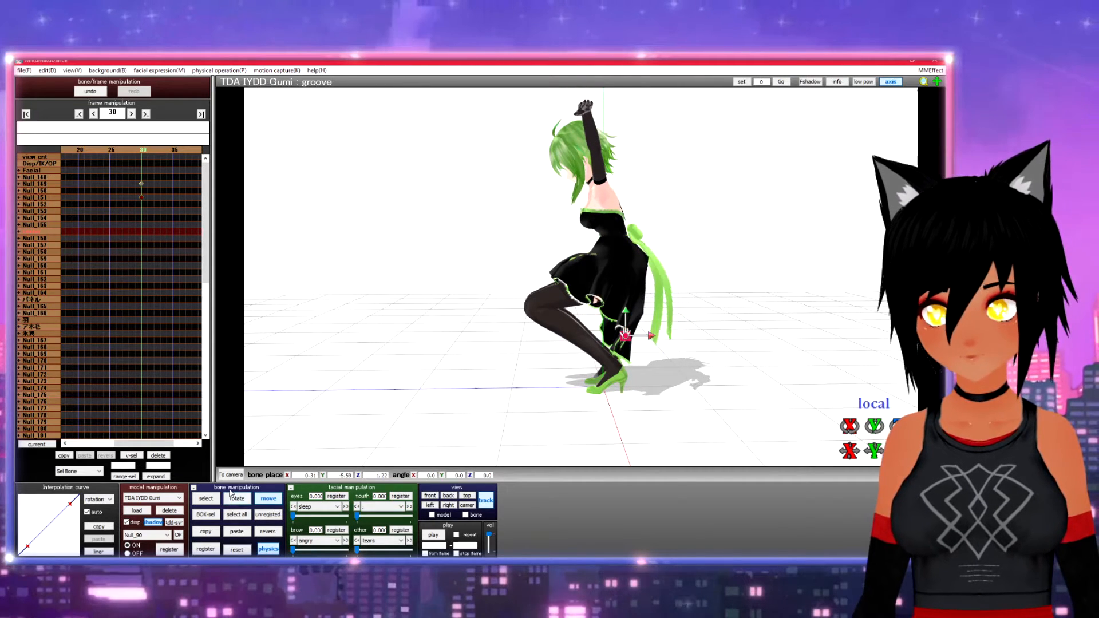
# Raise the groove bone in stages past about Y -2.11, bringing the model up into a nearly upright stance
pyautogui.moveTo(626, 338); pyautogui.dragTo(630, 294)
pyautogui.moveTo(635, 204); pyautogui.dragTo(551, 282)
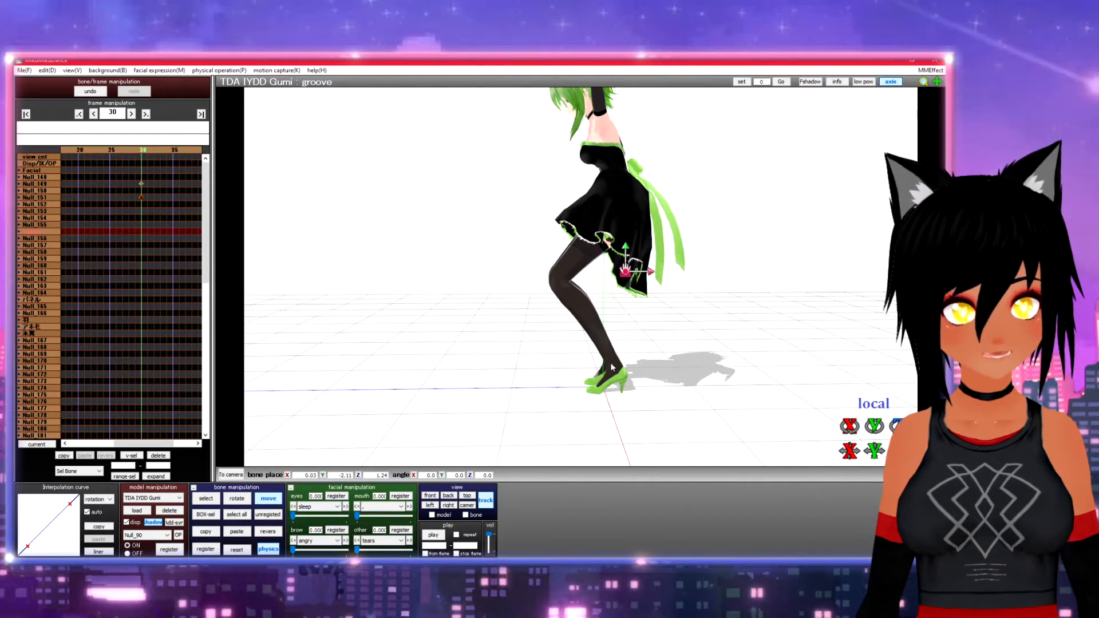
pyautogui.moveTo(572, 287); pyautogui.dragTo(765, 294, button='right')
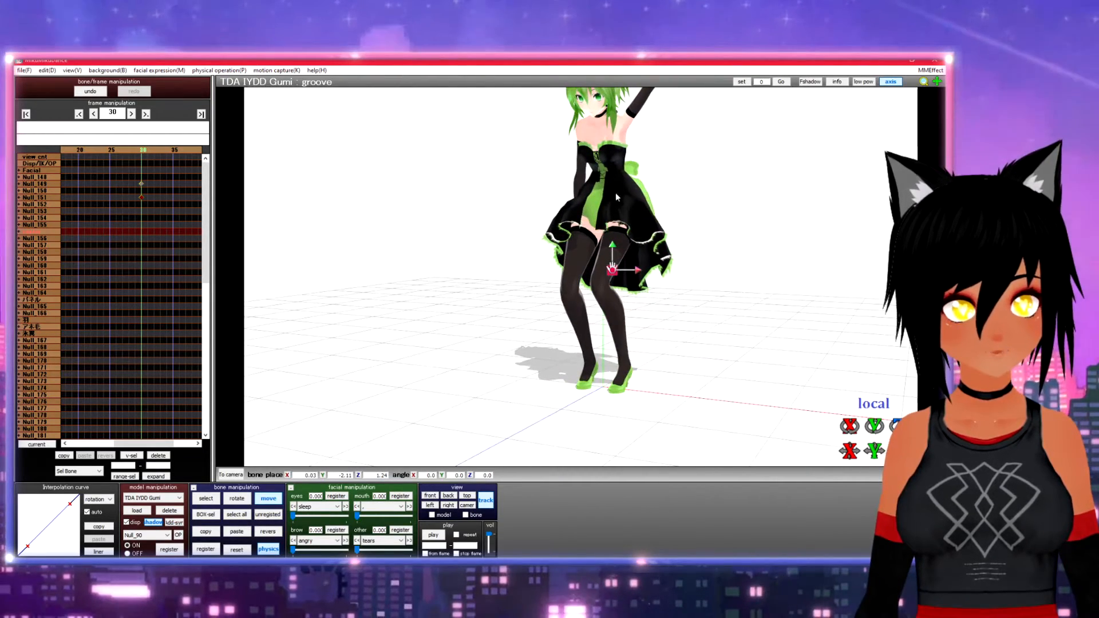
pyautogui.moveTo(591, 240)
pyautogui.mouseDown(button='right')
pyautogui.moveTo(694, 243)
pyautogui.moveTo(600, 255)
pyautogui.mouseUp(button='right')
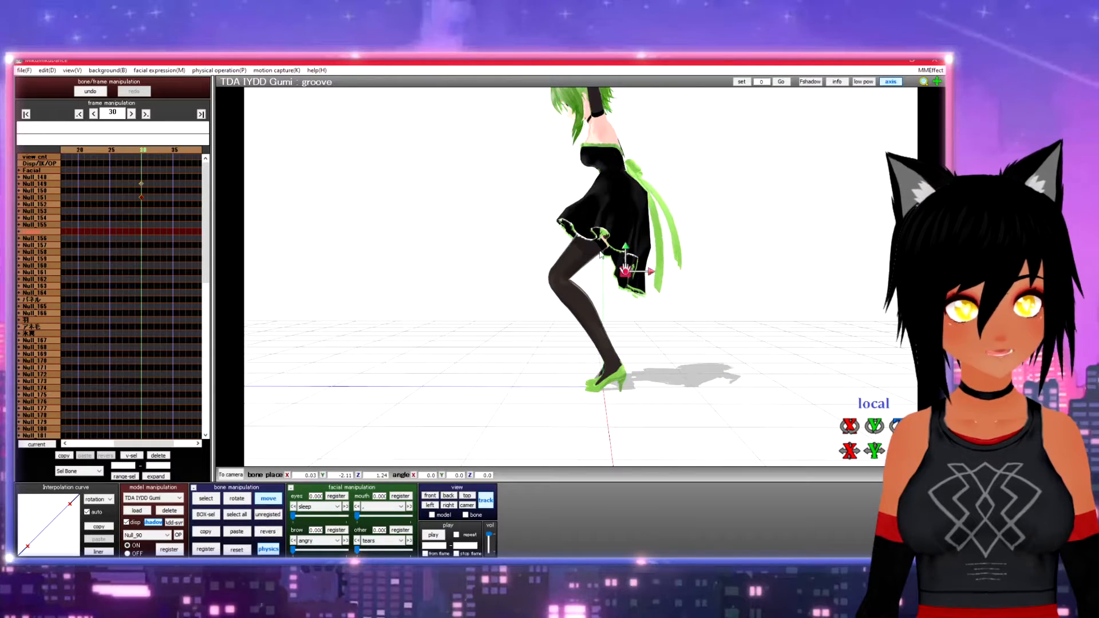
pyautogui.moveTo(633, 282); pyautogui.dragTo(628, 245)
# Select the left foot's IK bone leg IKP_L and move it outward and up to about X 5.44, Y 4.23, Z -0.44
pyautogui.press('c')
pyautogui.moveTo(574, 422); pyautogui.dragTo(683, 405, button='right')
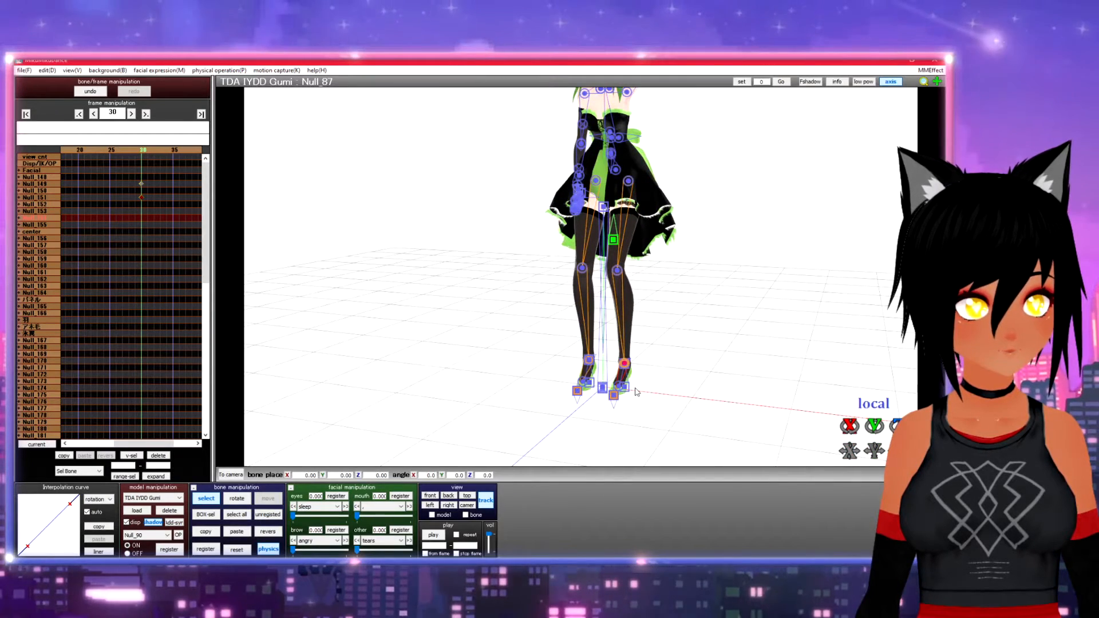
pyautogui.moveTo(628, 392); pyautogui.dragTo(643, 401, button='right')
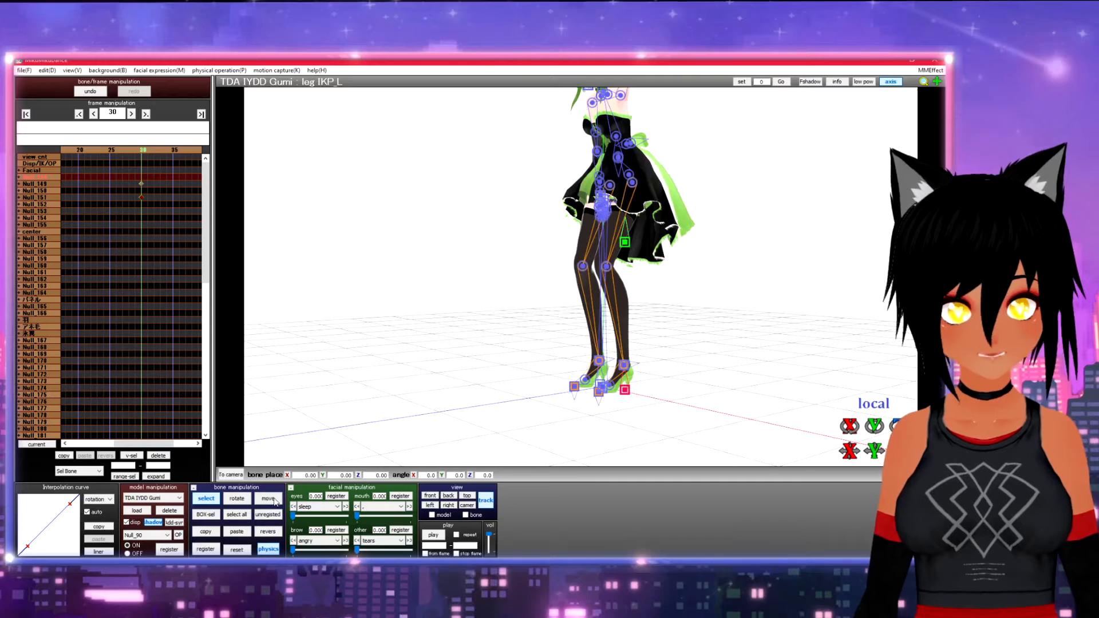
pyautogui.moveTo(781, 414); pyautogui.dragTo(820, 408, button='right')
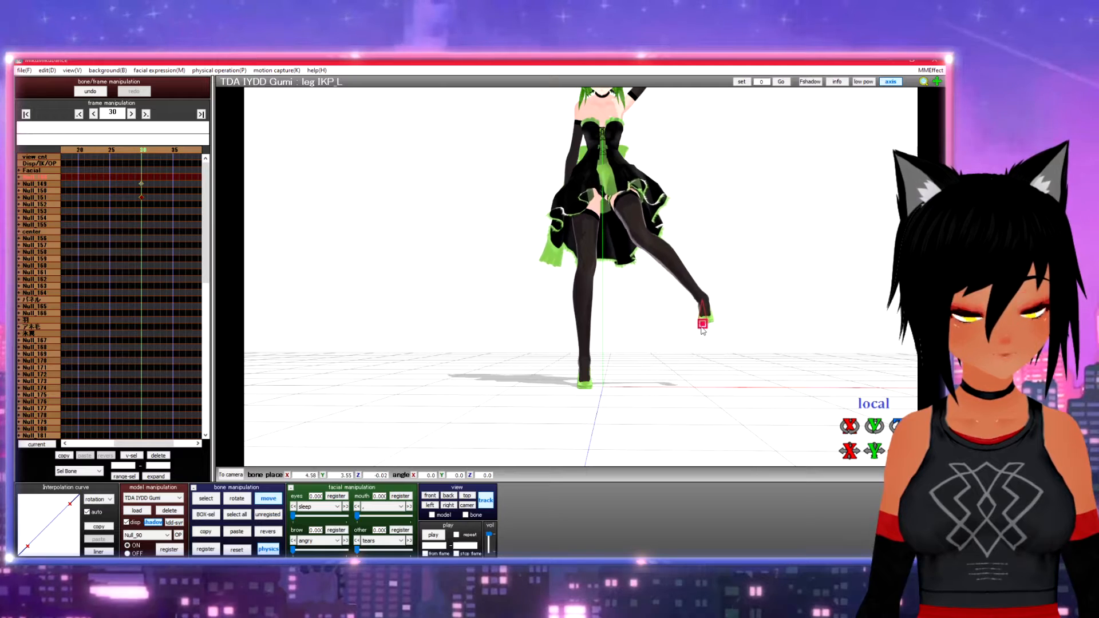
pyautogui.moveTo(720, 336); pyautogui.dragTo(706, 289)
pyautogui.moveTo(515, 441); pyautogui.dragTo(440, 363)
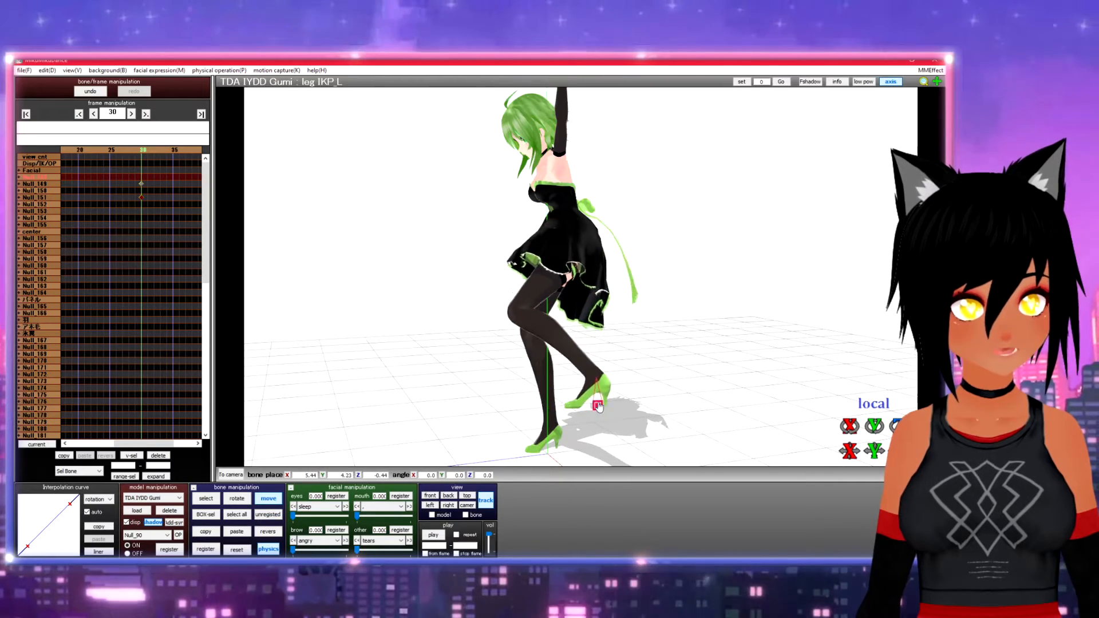
# Move the left foot's IK bone along its local axes to about X 0.01, Y 4.06, Z -0.97, bringing the raised foot inward
pyautogui.moveTo(598, 406); pyautogui.dragTo(532, 410, button='right')
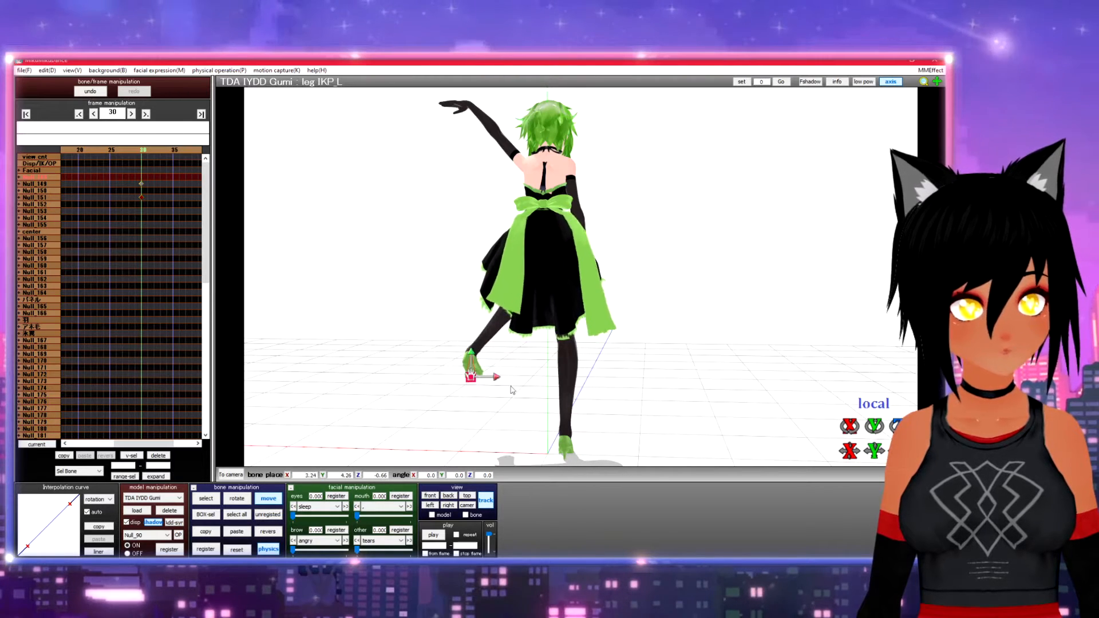
pyautogui.moveTo(470, 357); pyautogui.dragTo(456, 401)
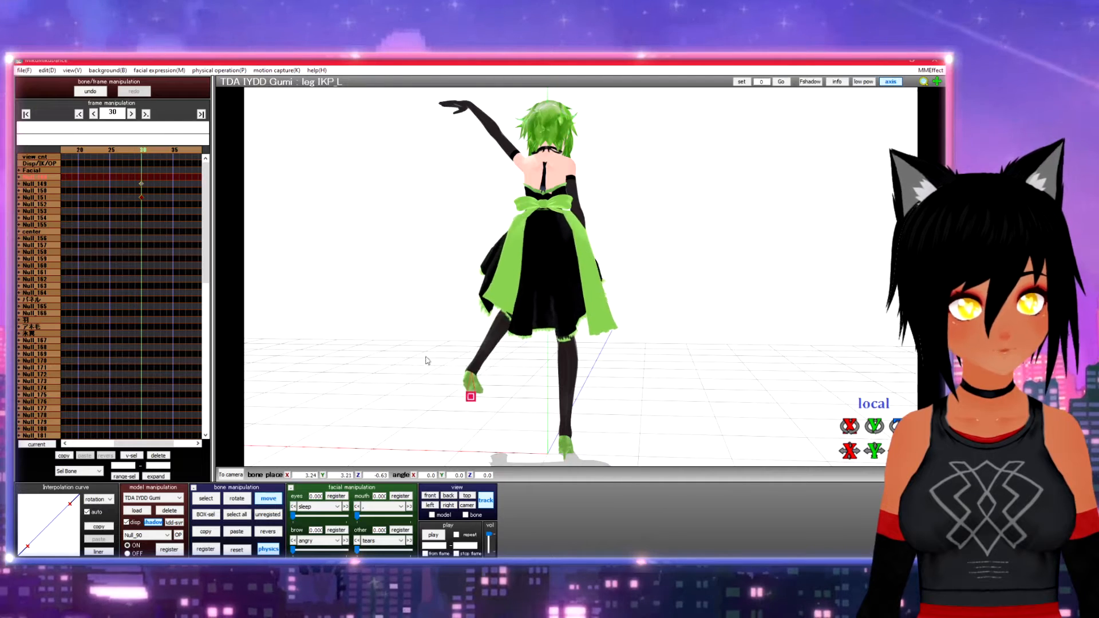
pyautogui.moveTo(424, 359); pyautogui.dragTo(430, 366)
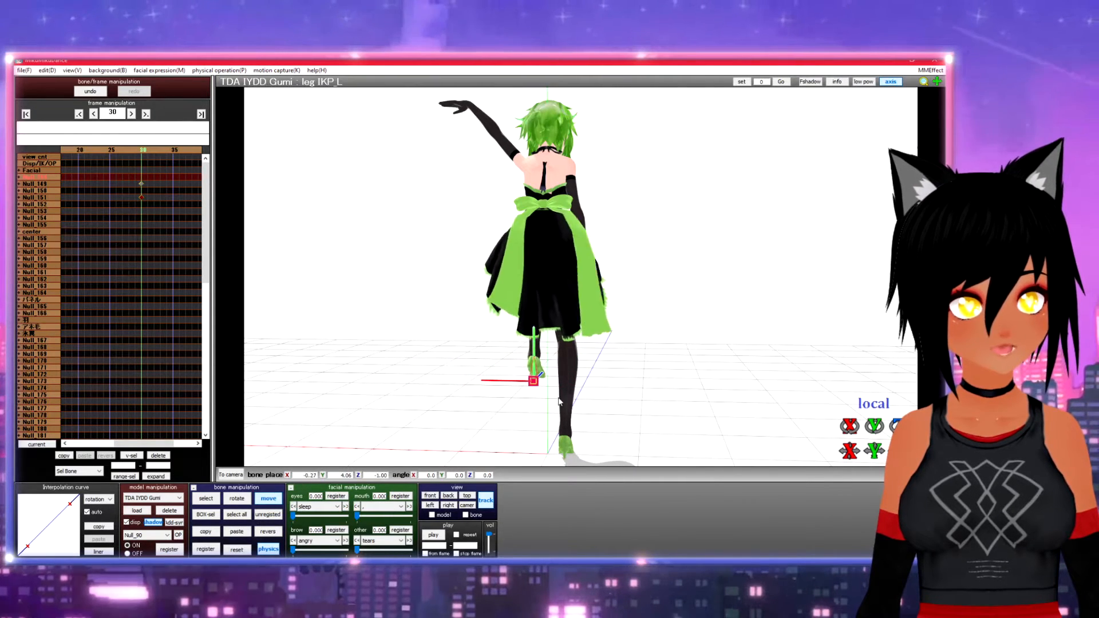
pyautogui.moveTo(720, 414); pyautogui.dragTo(809, 409, button='right')
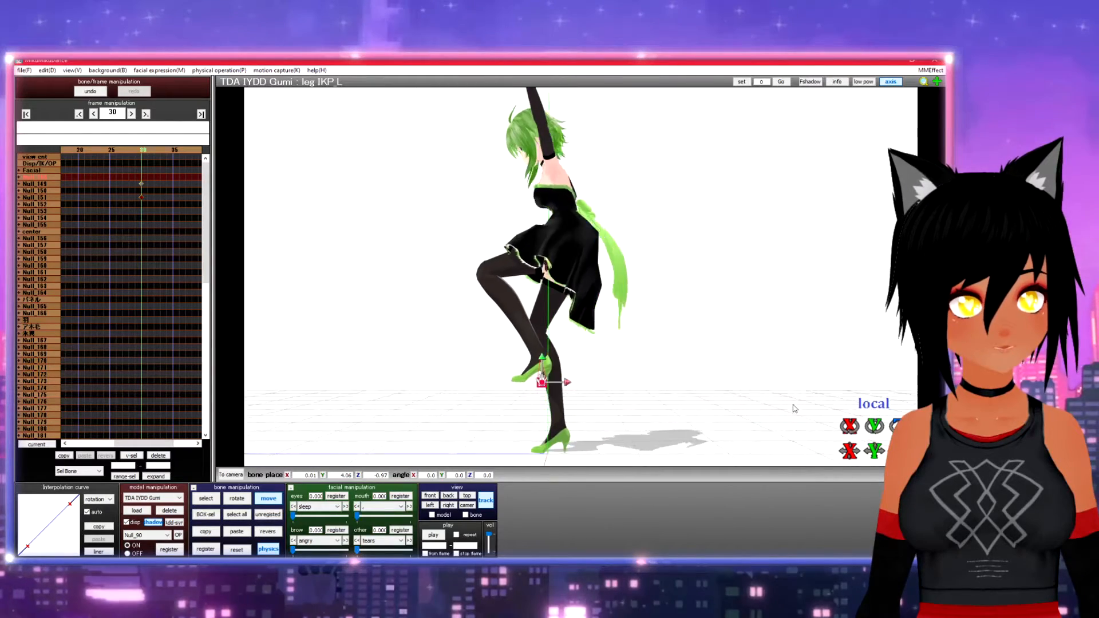
# Move the left foot's IK bone sideways from its raised position along the local X axis
pyautogui.moveTo(556, 385); pyautogui.dragTo(729, 390)
pyautogui.moveTo(614, 400); pyautogui.dragTo(653, 394)
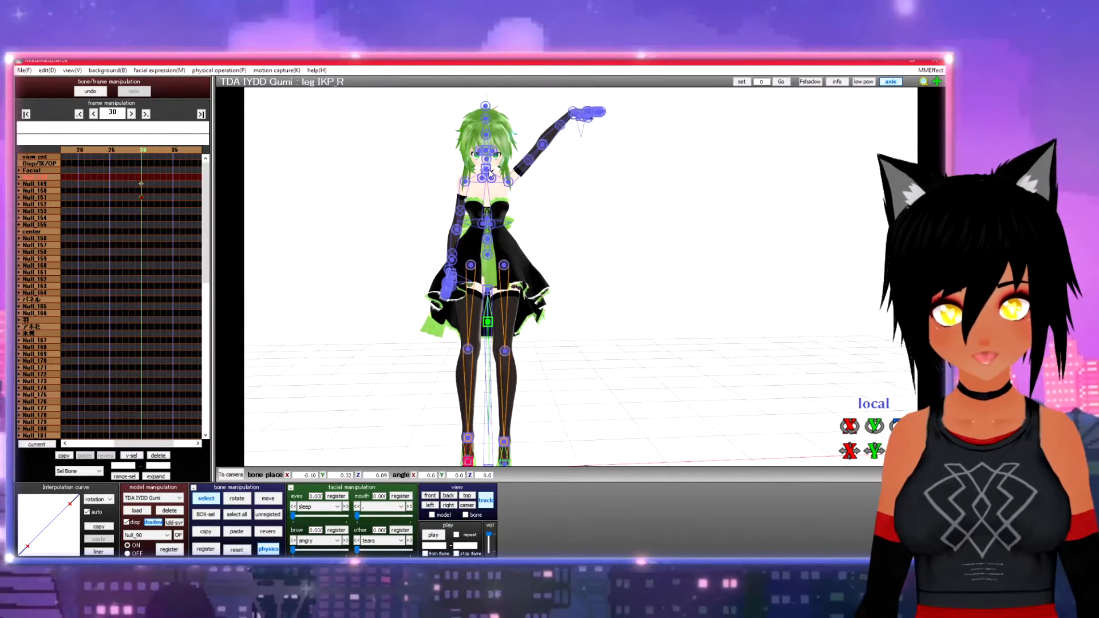
# Select the bone Null_113 on the model's head and move it to about X 0.16, Y 0.28, Z 0.84
pyautogui.moveTo(554, 157); pyautogui.dragTo(575, 289, button='middle')
pyautogui.scroll(4, 575, 289)
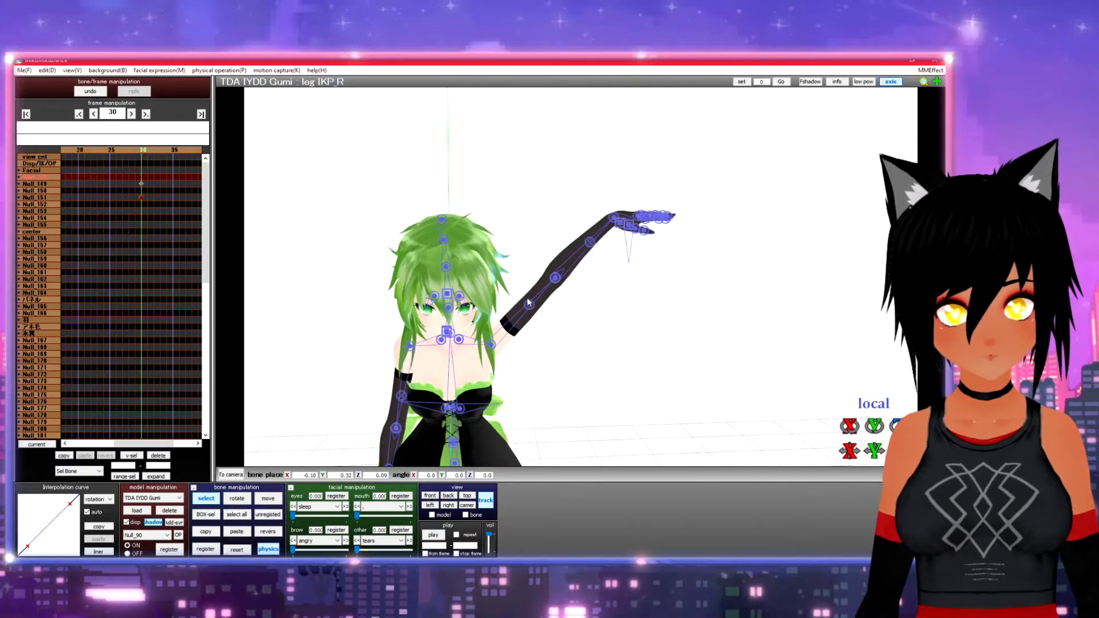
pyautogui.moveTo(515, 295); pyautogui.dragTo(478, 296, button='right')
pyautogui.click(439, 296)
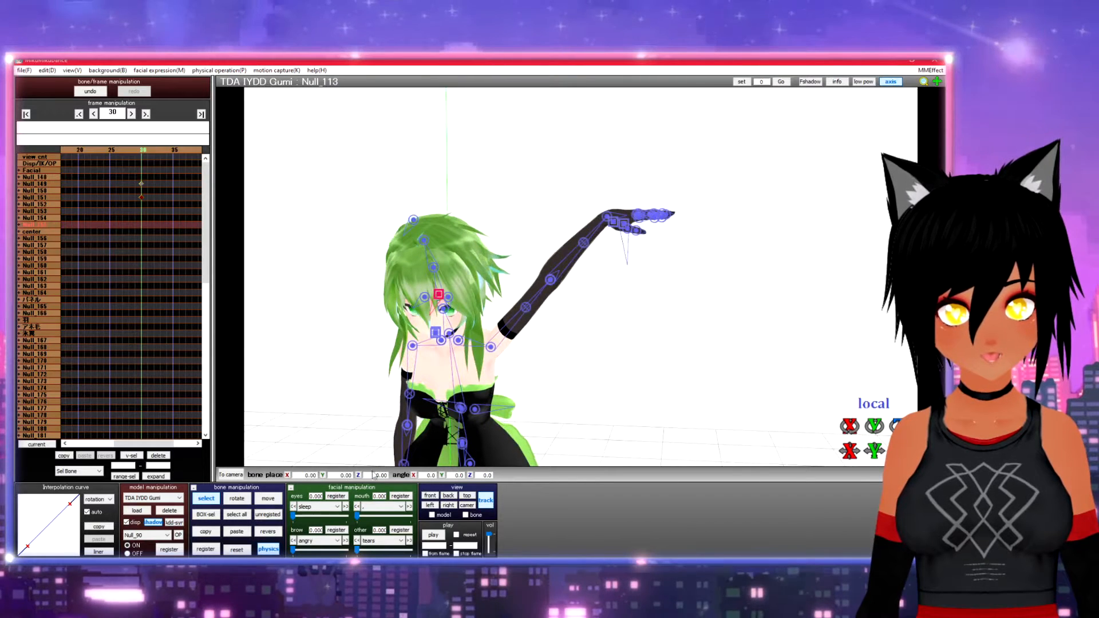
pyautogui.click(268, 498)
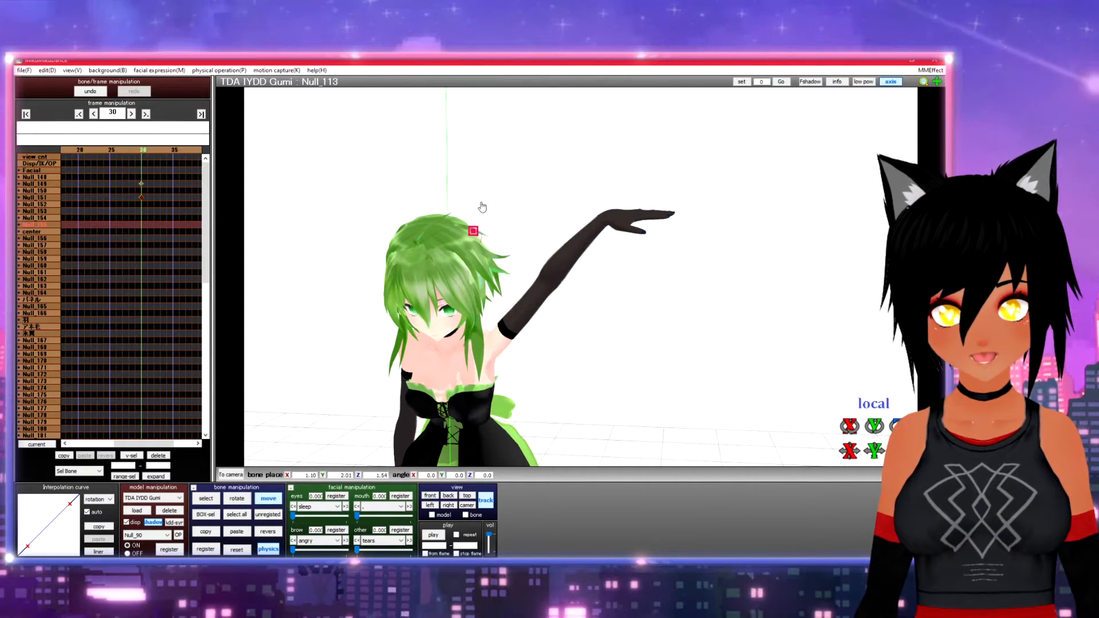
pyautogui.moveTo(508, 195); pyautogui.dragTo(508, 200)
pyautogui.moveTo(523, 210); pyautogui.dragTo(578, 234, button='right')
pyautogui.moveTo(487, 190); pyautogui.dragTo(448, 265)
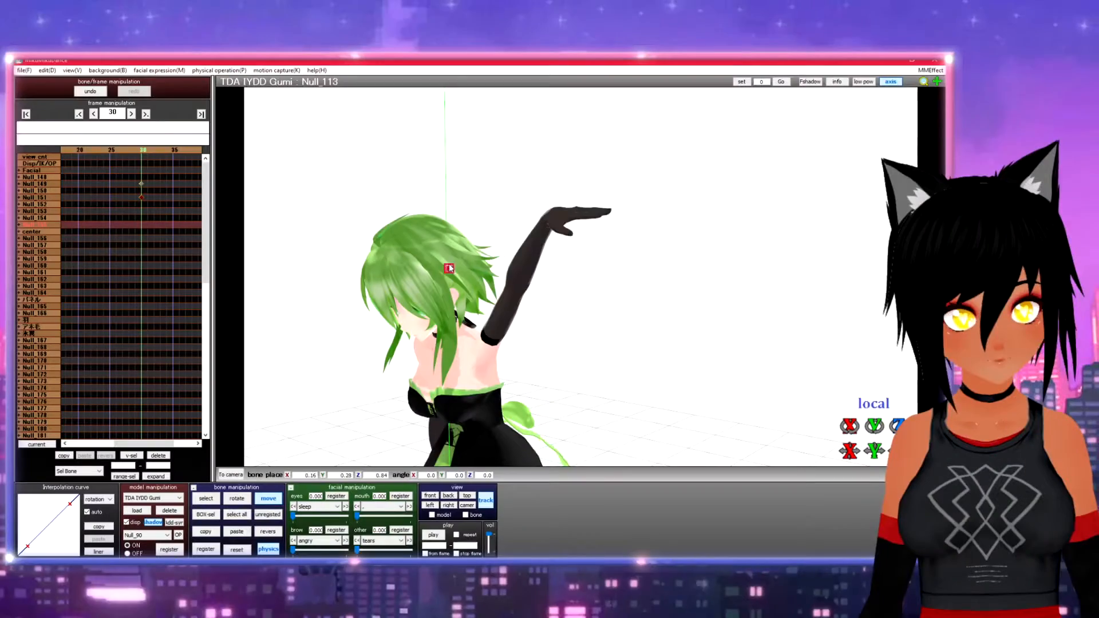
pyautogui.moveTo(490, 301)
pyautogui.mouseDown(button='right')
pyautogui.moveTo(580, 289)
pyautogui.moveTo(512, 297)
pyautogui.mouseUp(button='right')
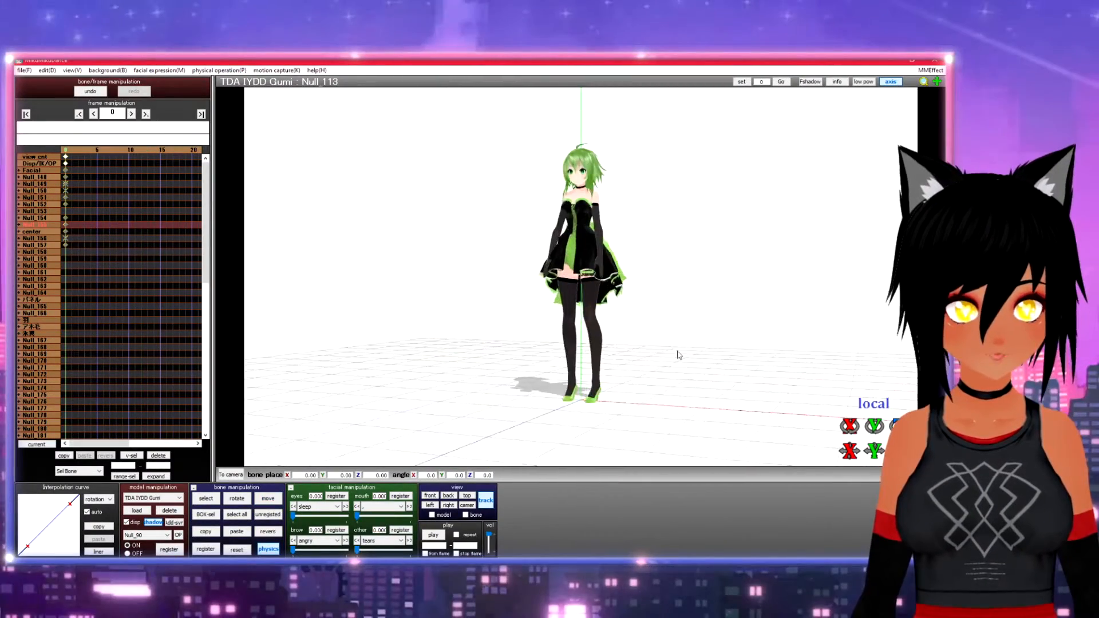
# Select all bone frames of the Gumi model and delete them to clear its pose at frame 0
pyautogui.moveTo(678, 354); pyautogui.dragTo(642, 344, button='right')
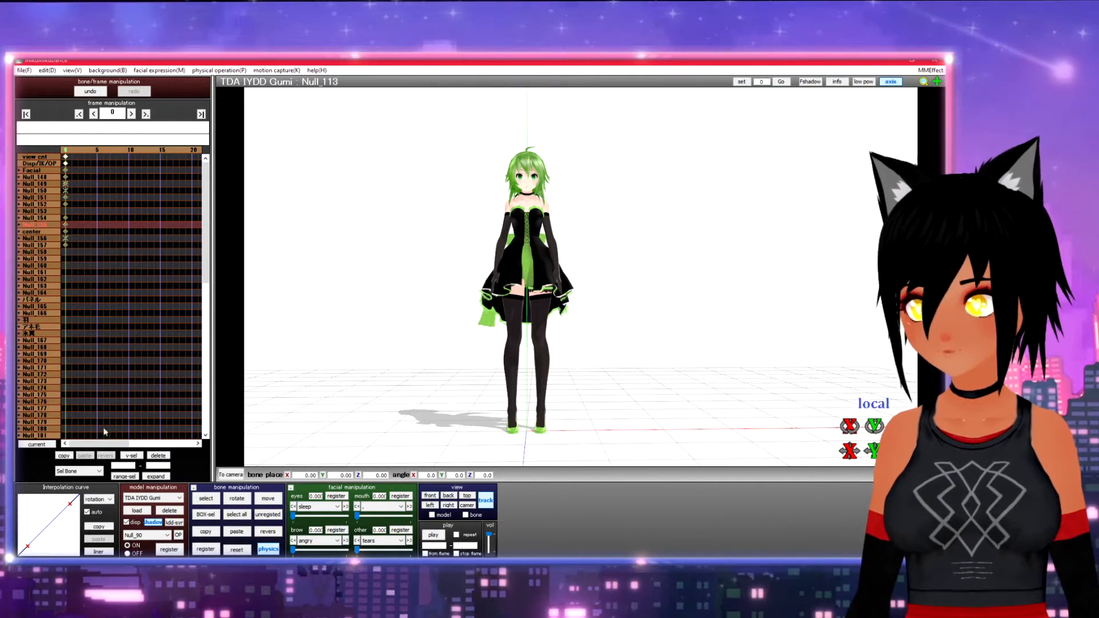
pyautogui.click(48, 70)
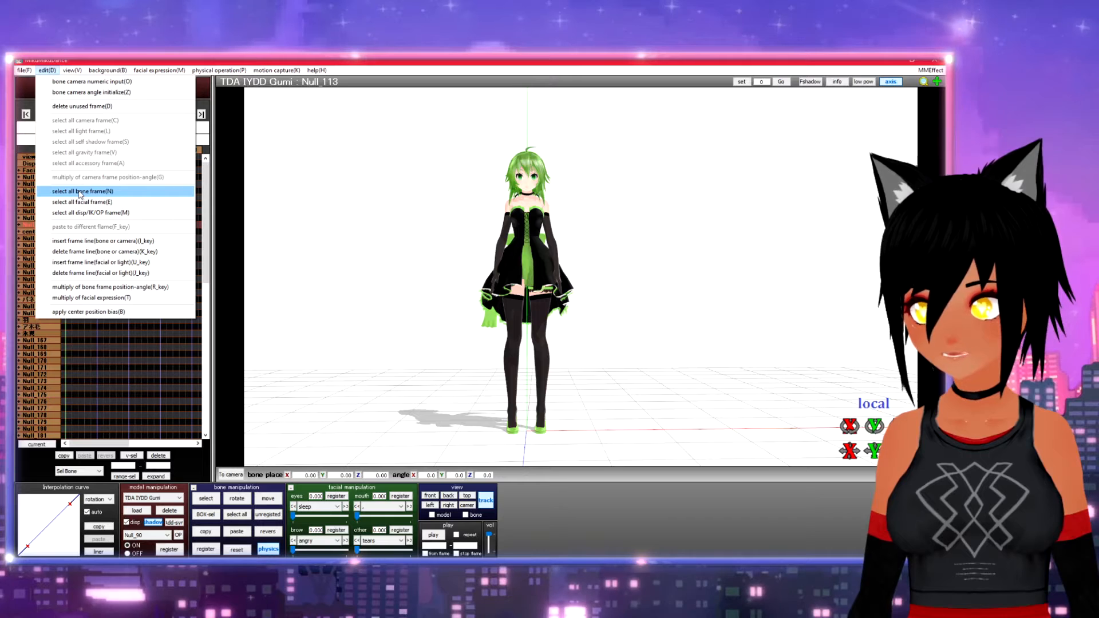
pyautogui.click(232, 413)
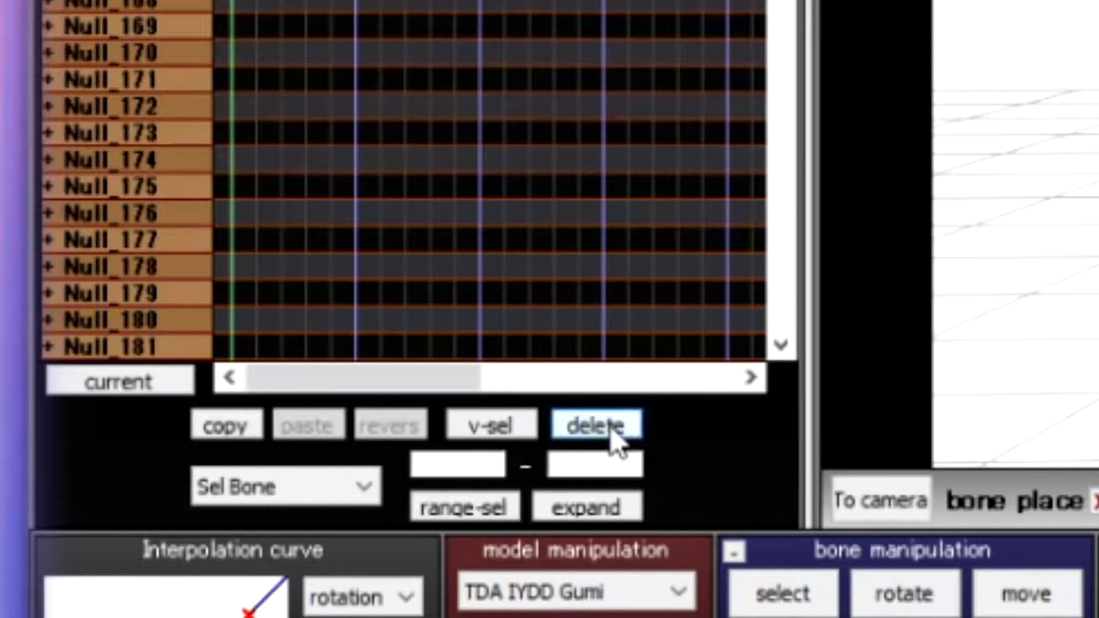
pyautogui.click(613, 429)
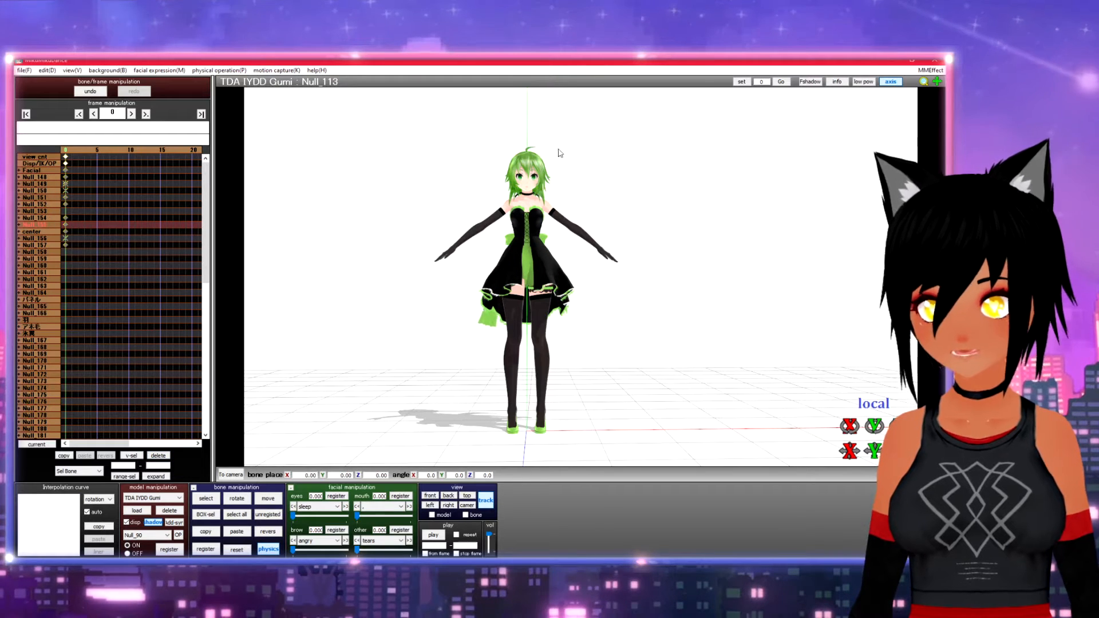
pyautogui.moveTo(582, 273); pyautogui.dragTo(506, 334, button='right')
pyautogui.moveTo(582, 323); pyautogui.dragTo(662, 310, button='middle')
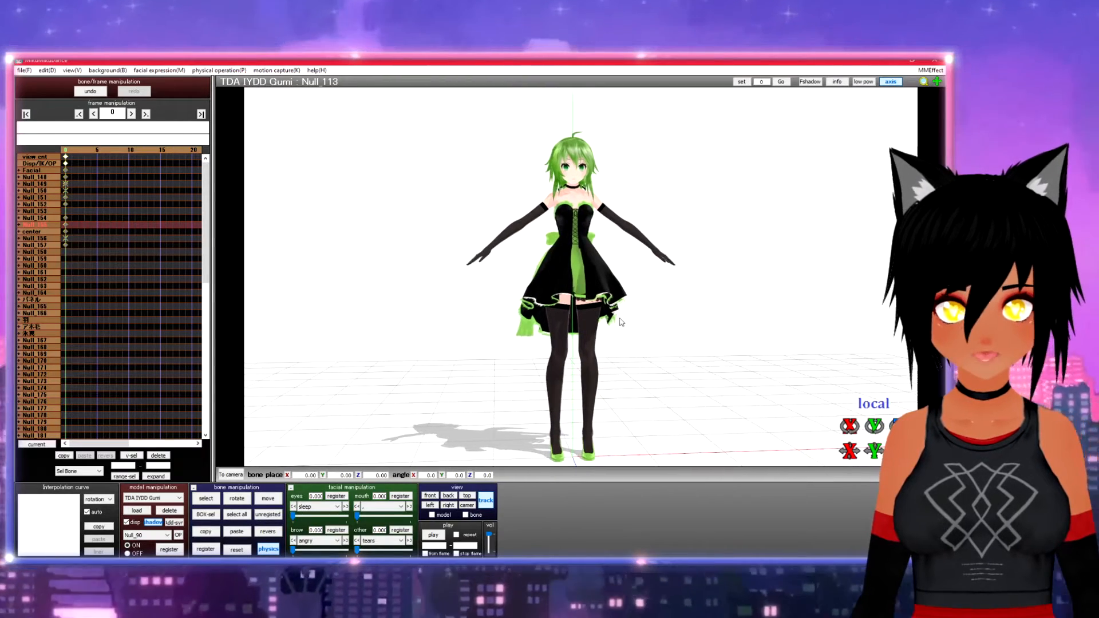
pyautogui.moveTo(661, 305); pyautogui.dragTo(755, 309, button='right')
pyautogui.moveTo(678, 306); pyautogui.dragTo(654, 306, button='right')
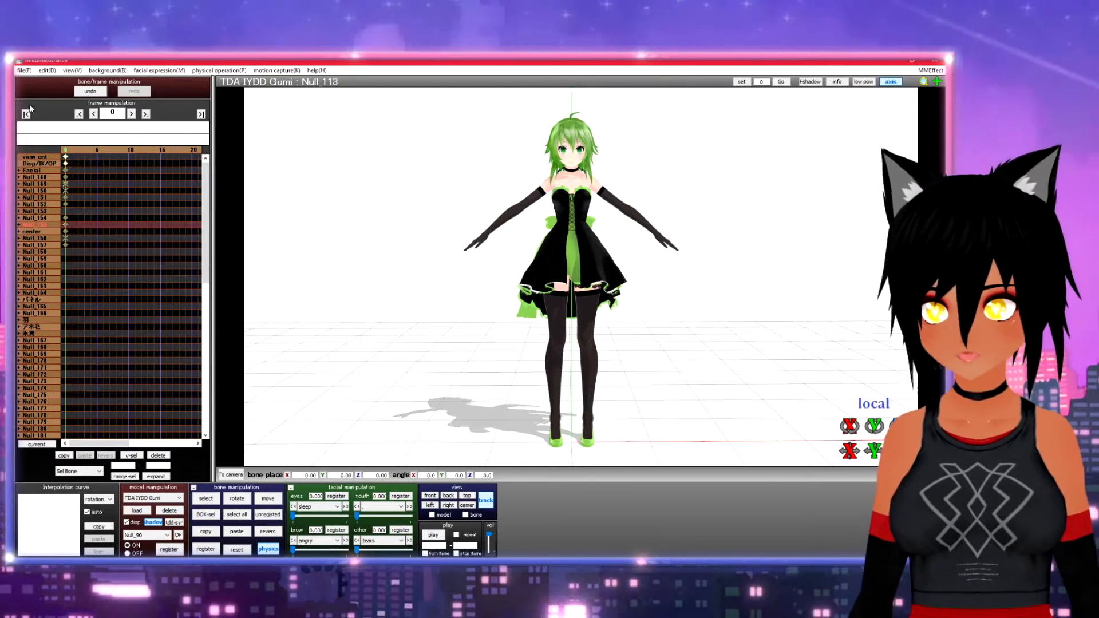
# Load the motion file FULL SMOOTH MOTION.vmd from the Pull Up [MEI] folder onto the model, accepting matching bone names only, and play it
pyautogui.click(23, 70)
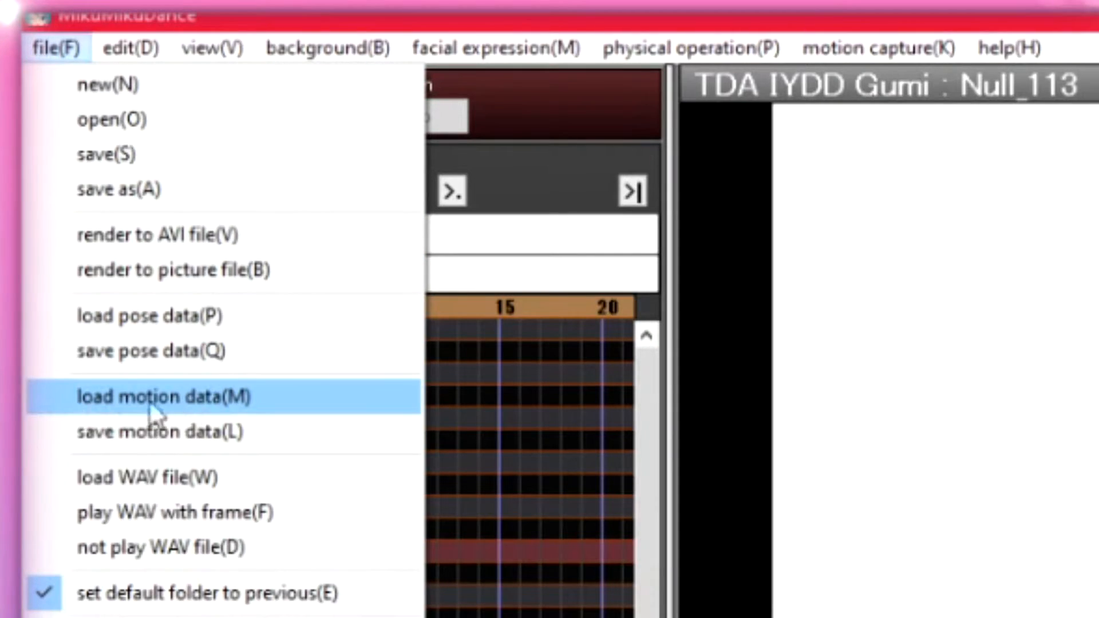
pyautogui.click(111, 397)
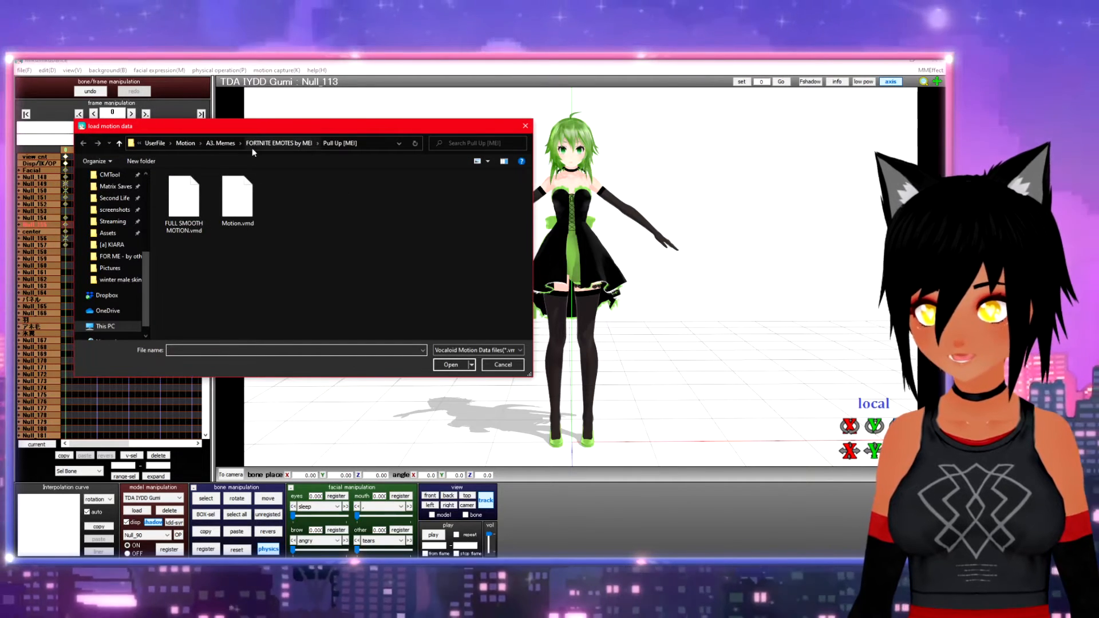
pyautogui.click(190, 143)
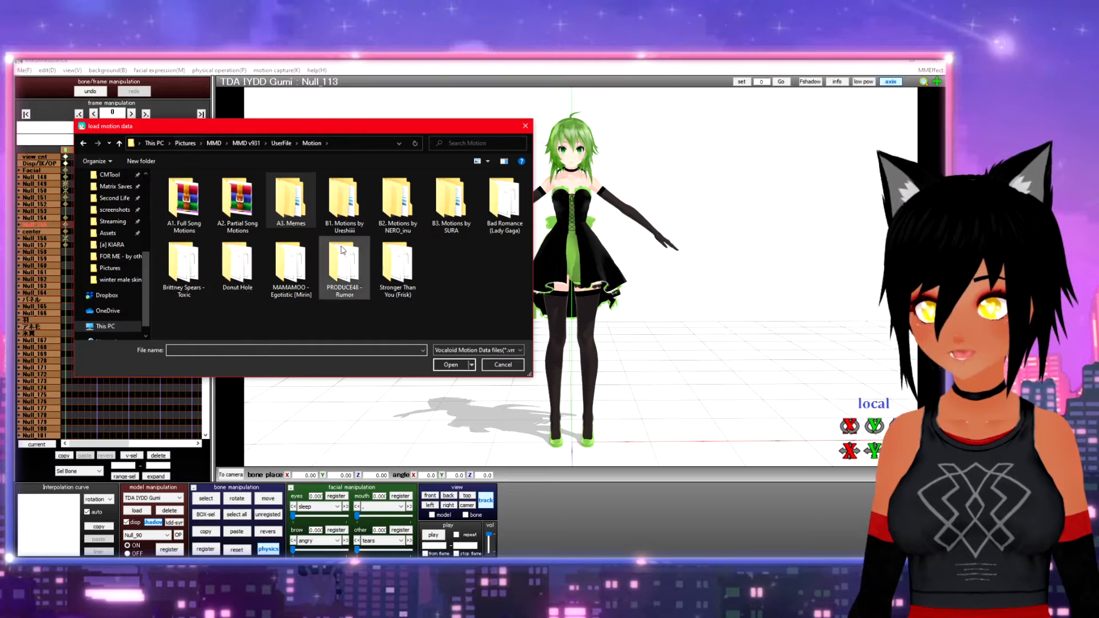
pyautogui.moveTo(257, 126); pyautogui.dragTo(417, 158)
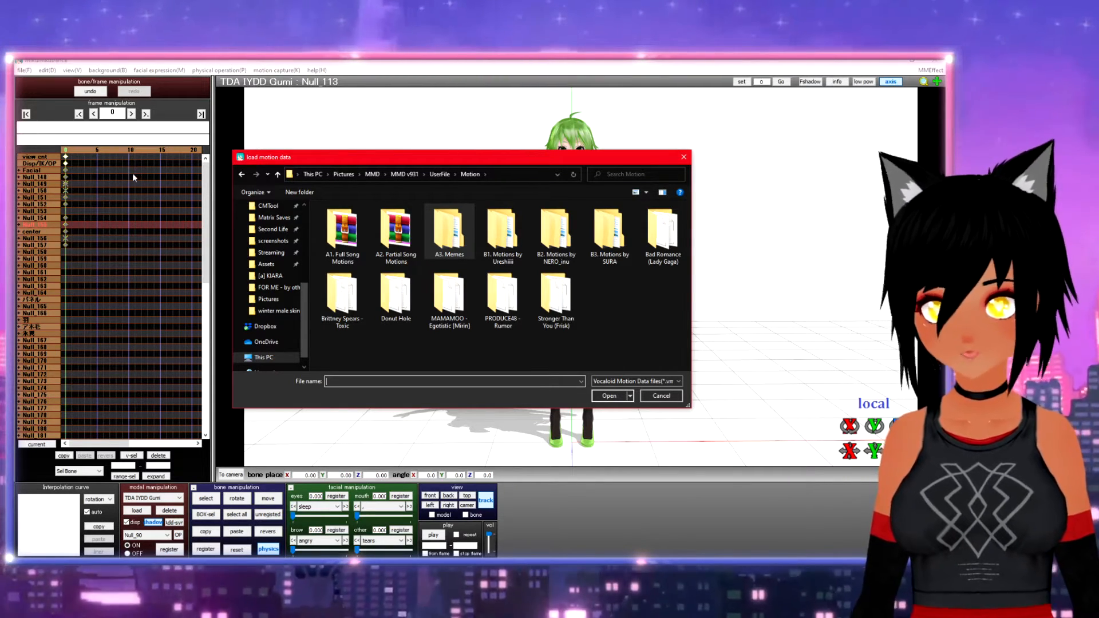
pyautogui.moveTo(455, 159); pyautogui.dragTo(285, 124)
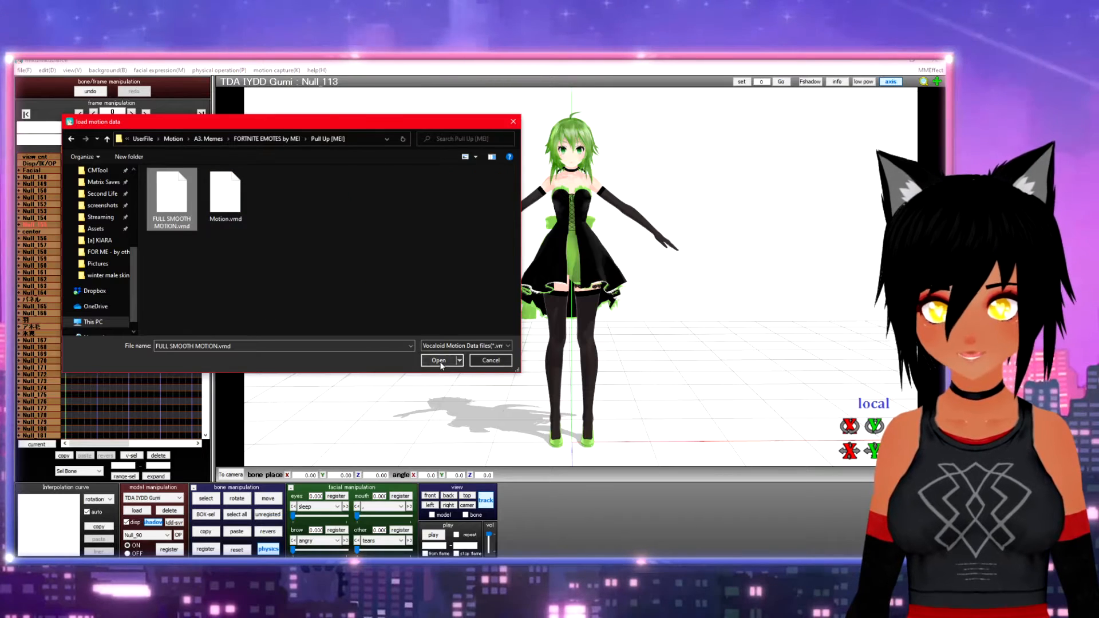
pyautogui.click(440, 363)
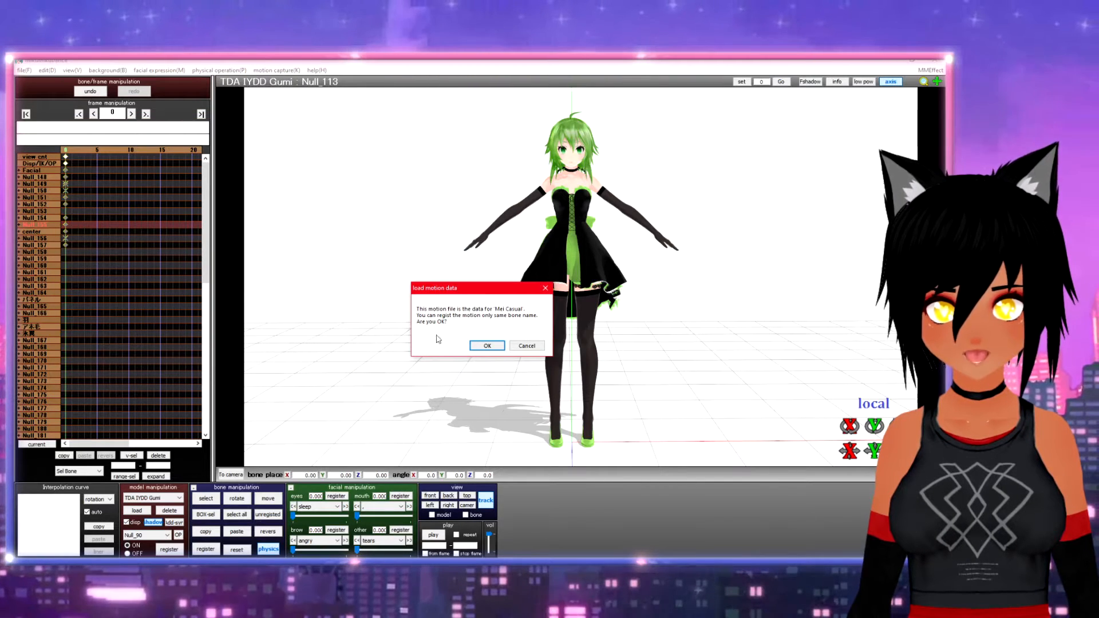
pyautogui.click(487, 347)
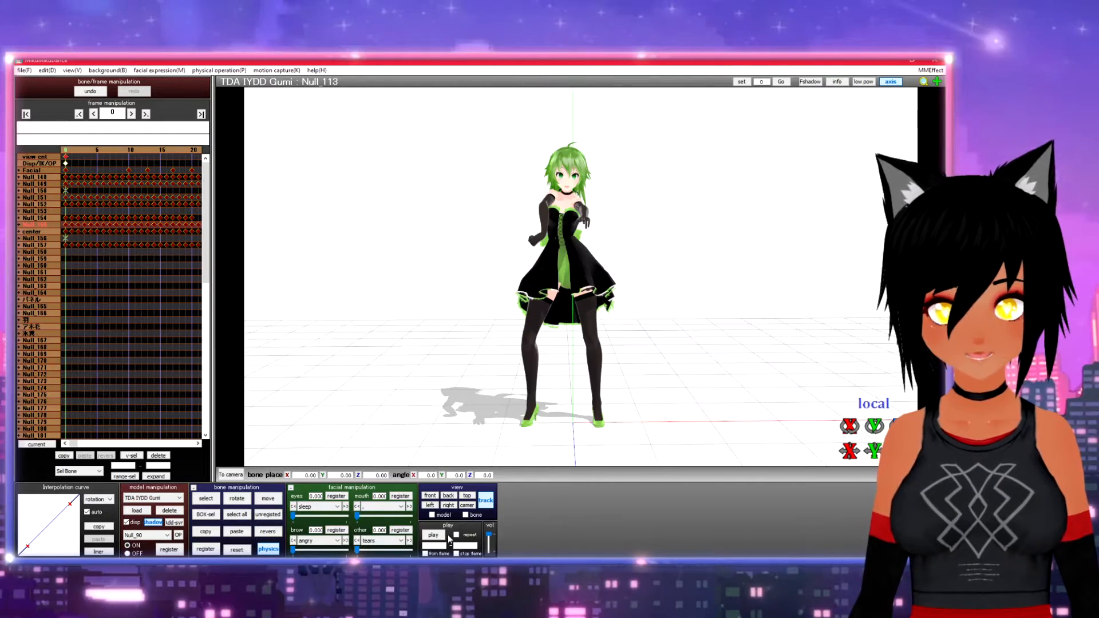
pyautogui.click(437, 537)
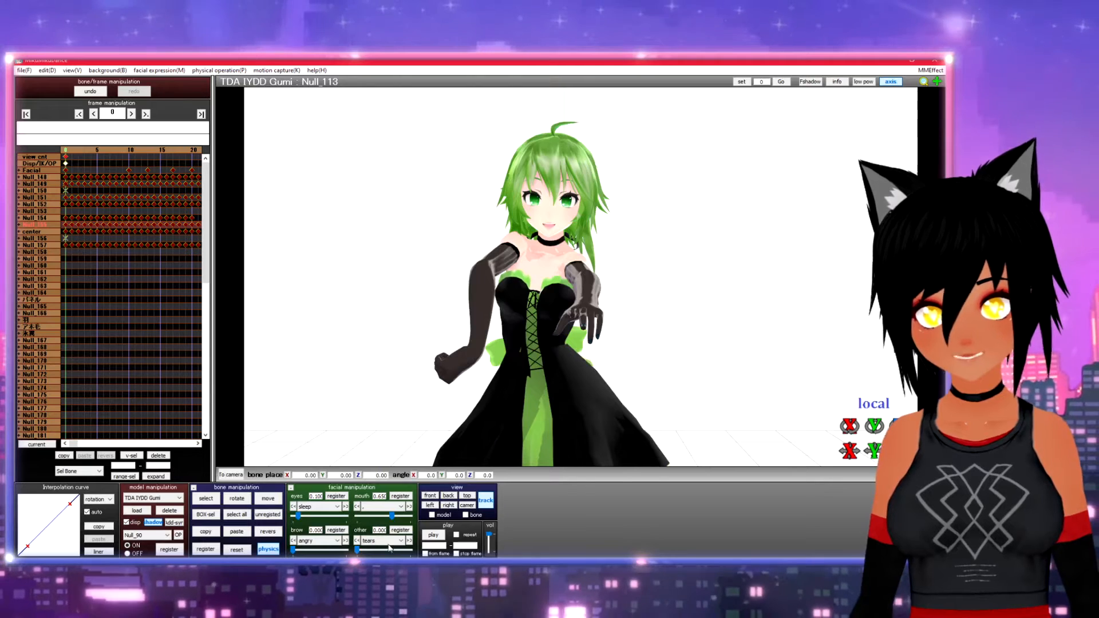
# Examine the model's face up close and look through the available eye expressions in the facial manipulation controls
pyautogui.scroll(2, 620, 282)
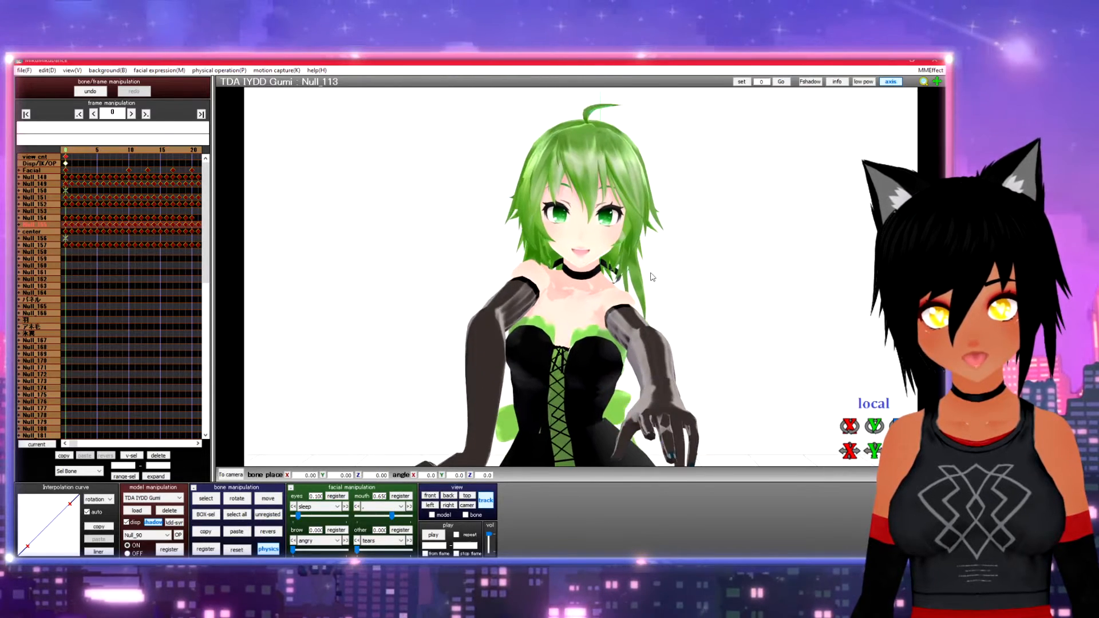
pyautogui.scroll(6, 639, 267)
pyautogui.scroll(-4, 647, 275)
pyautogui.scroll(-1, 650, 280)
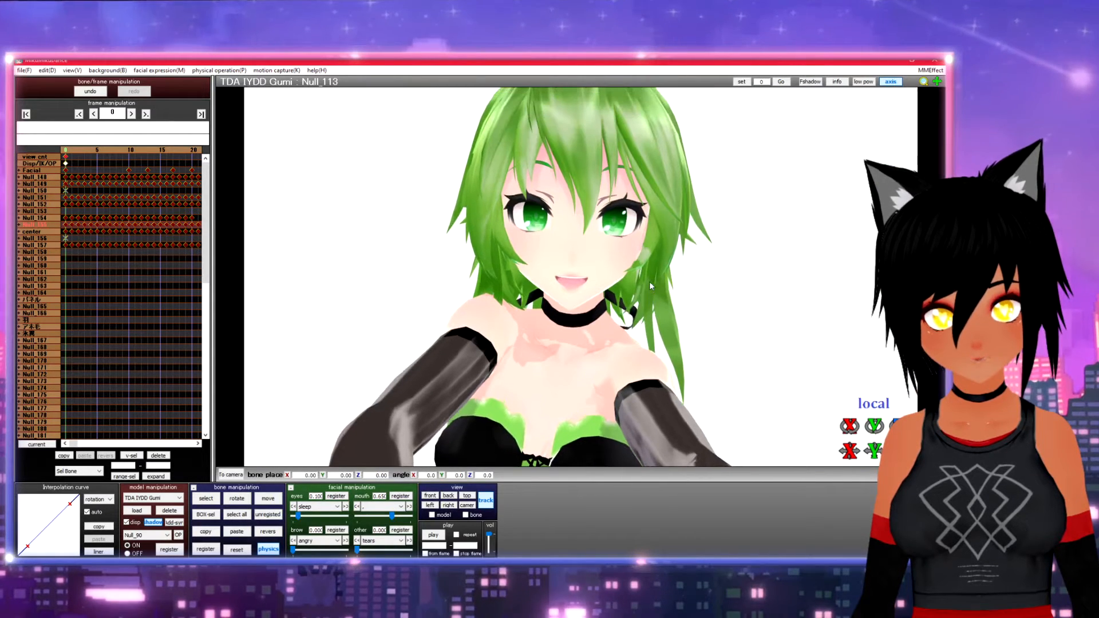
pyautogui.moveTo(738, 293)
pyautogui.mouseDown(button='right')
pyautogui.moveTo(756, 299)
pyautogui.moveTo(743, 295)
pyautogui.mouseUp(button='right')
pyautogui.scroll(1, 743, 296)
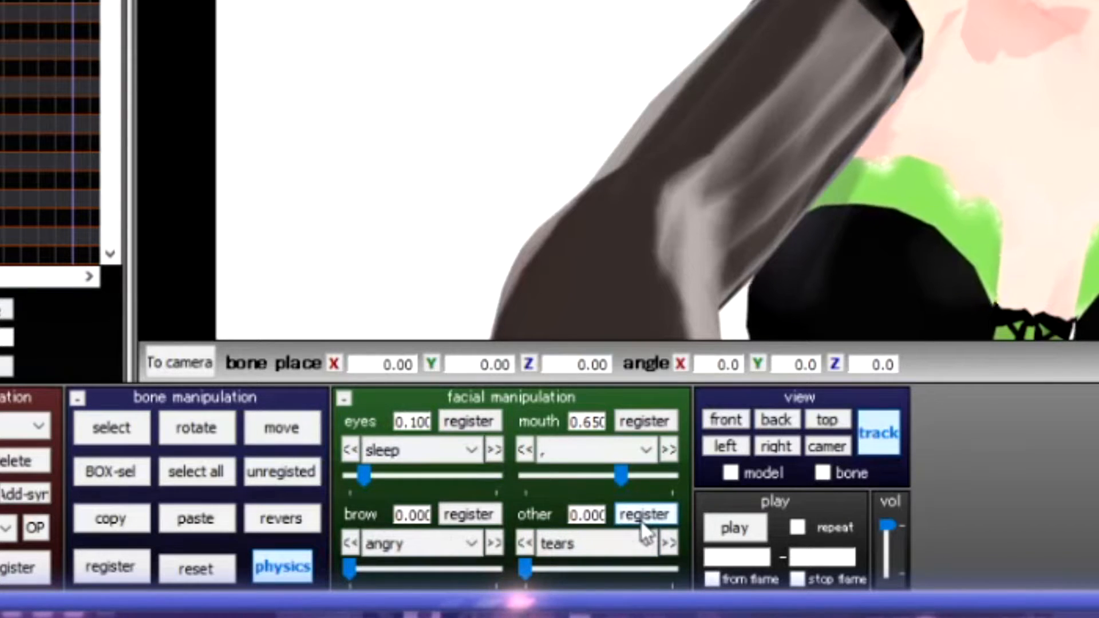
pyautogui.click(409, 452)
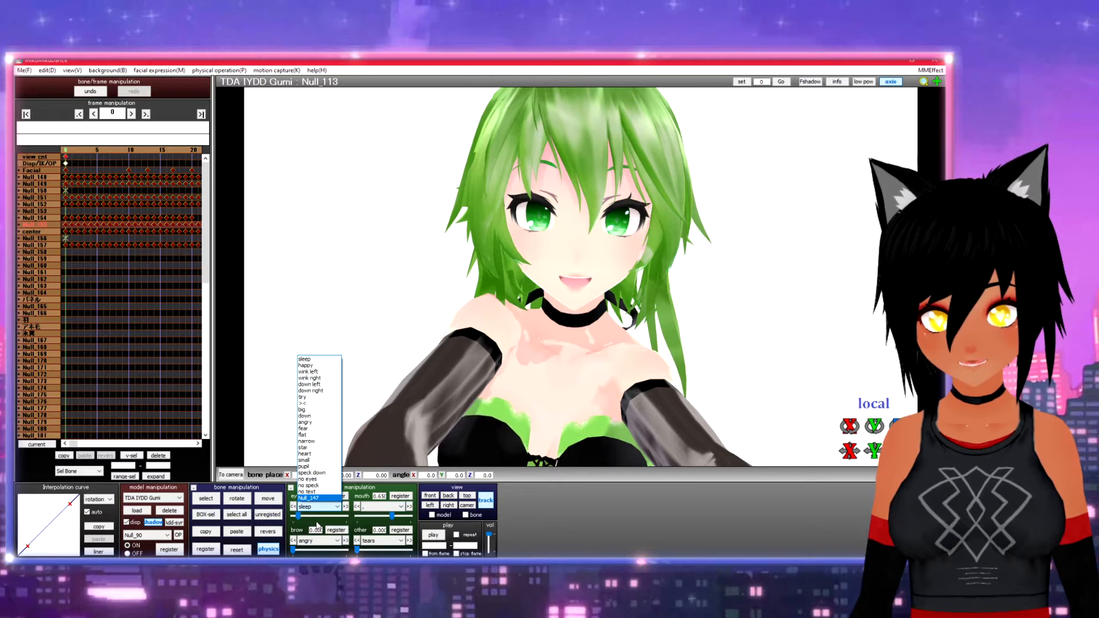
pyautogui.click(417, 501)
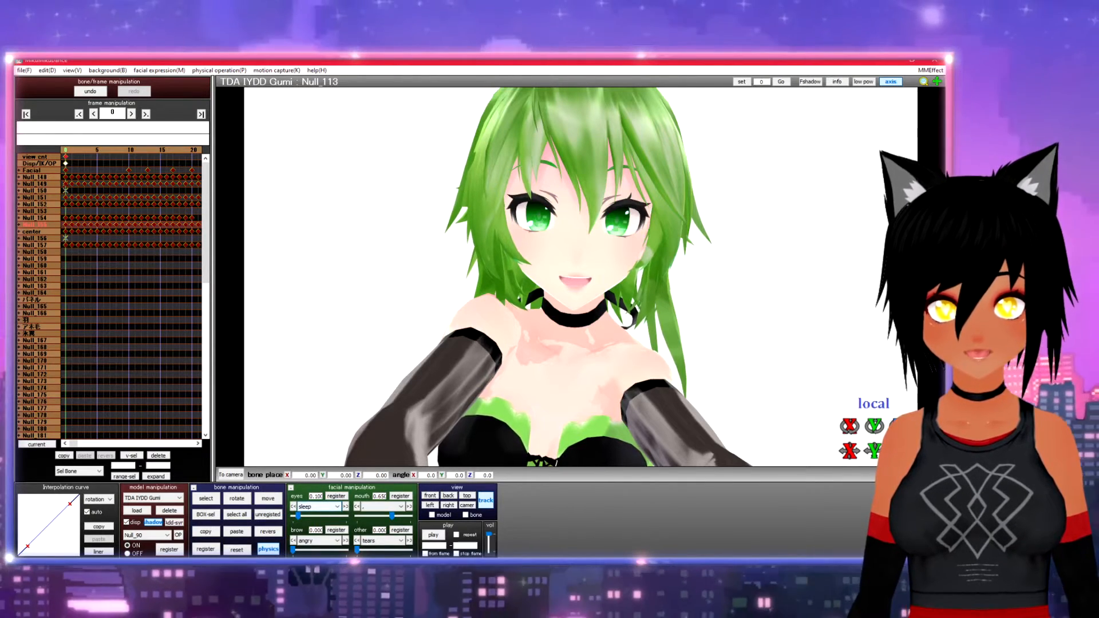
# Choose the happy eye expression and try it at its full value of 1.000
pyautogui.click(329, 507)
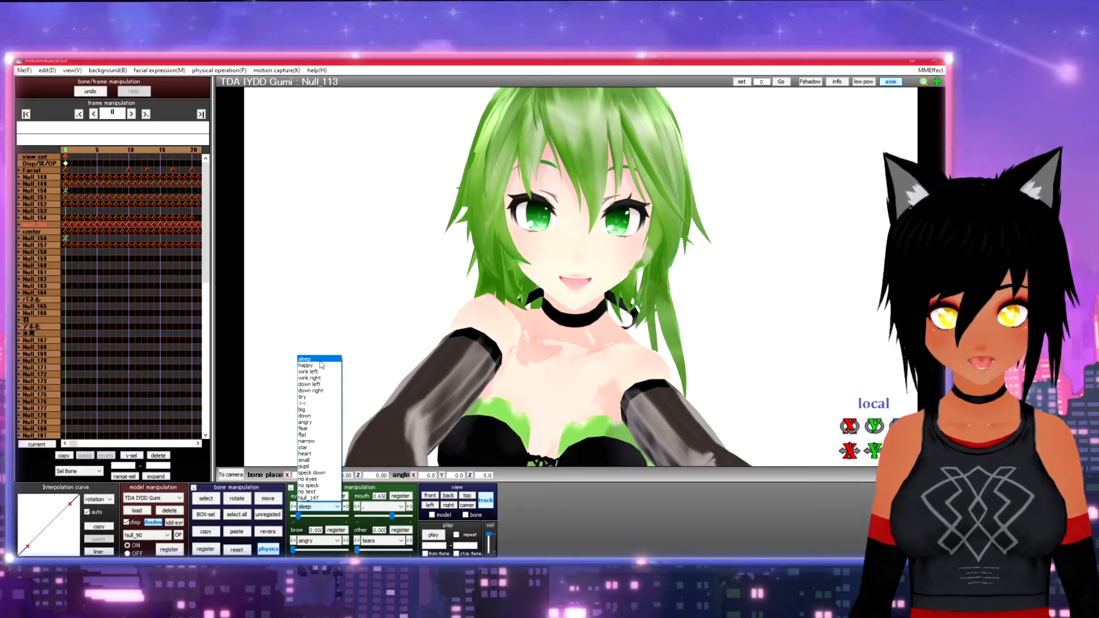
pyautogui.click(319, 365)
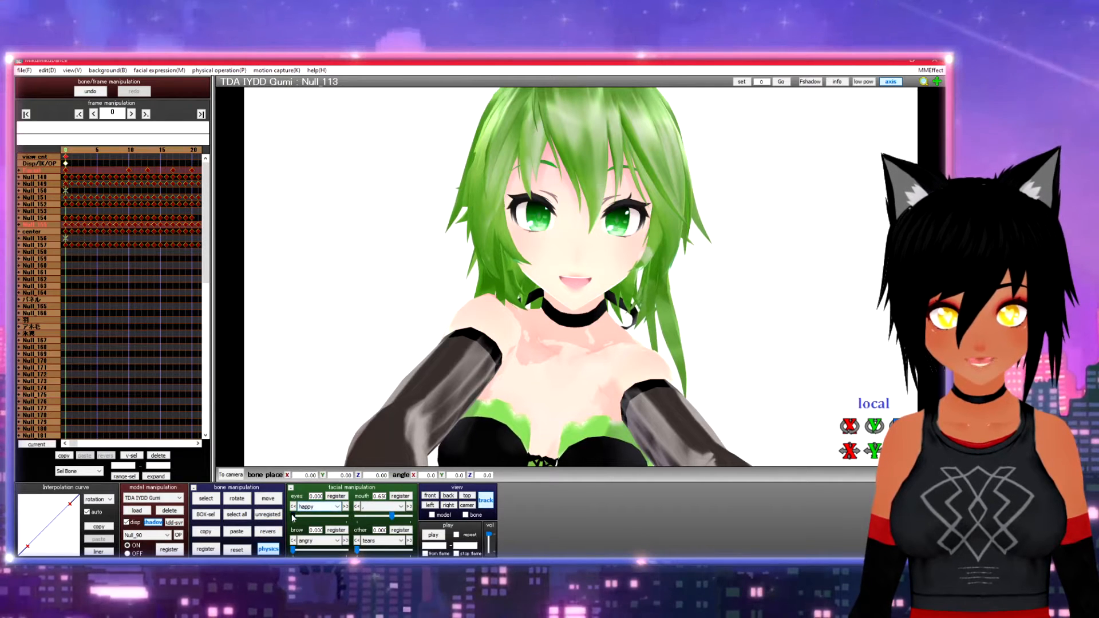
pyautogui.moveTo(294, 516); pyautogui.dragTo(345, 516)
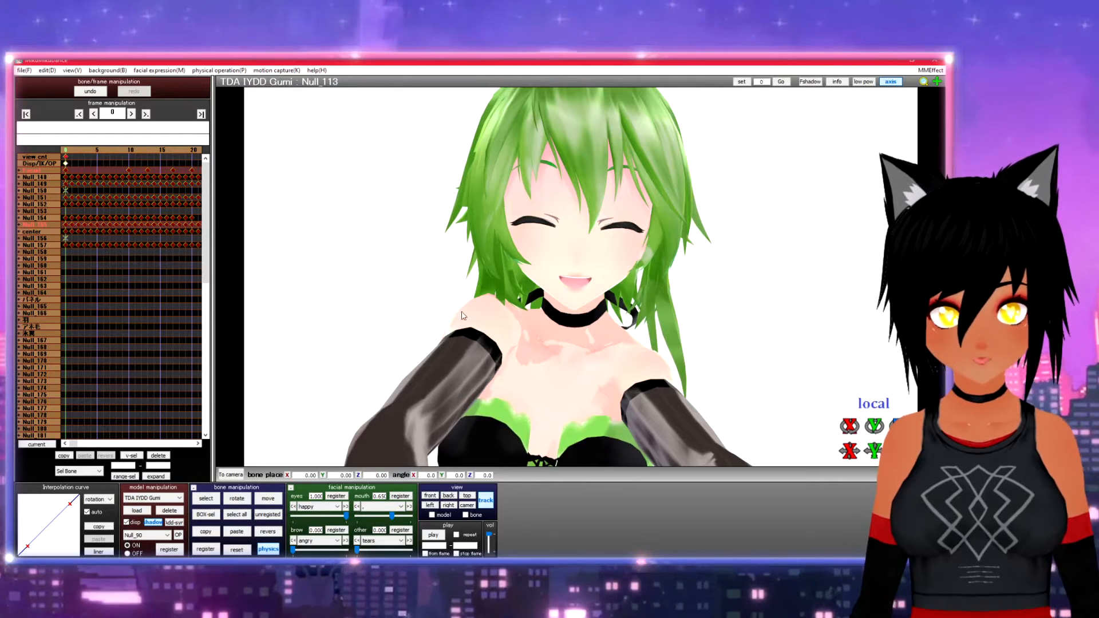
pyautogui.moveTo(346, 517)
pyautogui.mouseDown()
pyautogui.moveTo(284, 515)
pyautogui.moveTo(355, 515)
pyautogui.mouseUp()
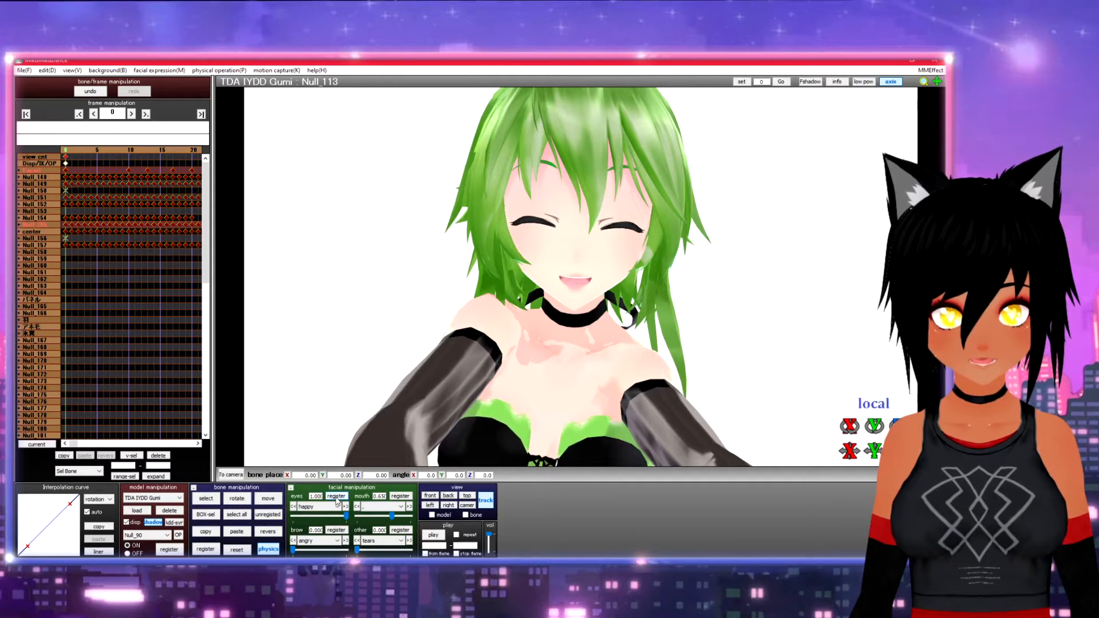
pyautogui.moveTo(349, 518)
pyautogui.mouseDown()
pyautogui.moveTo(298, 516)
pyautogui.moveTo(349, 518)
pyautogui.mouseUp()
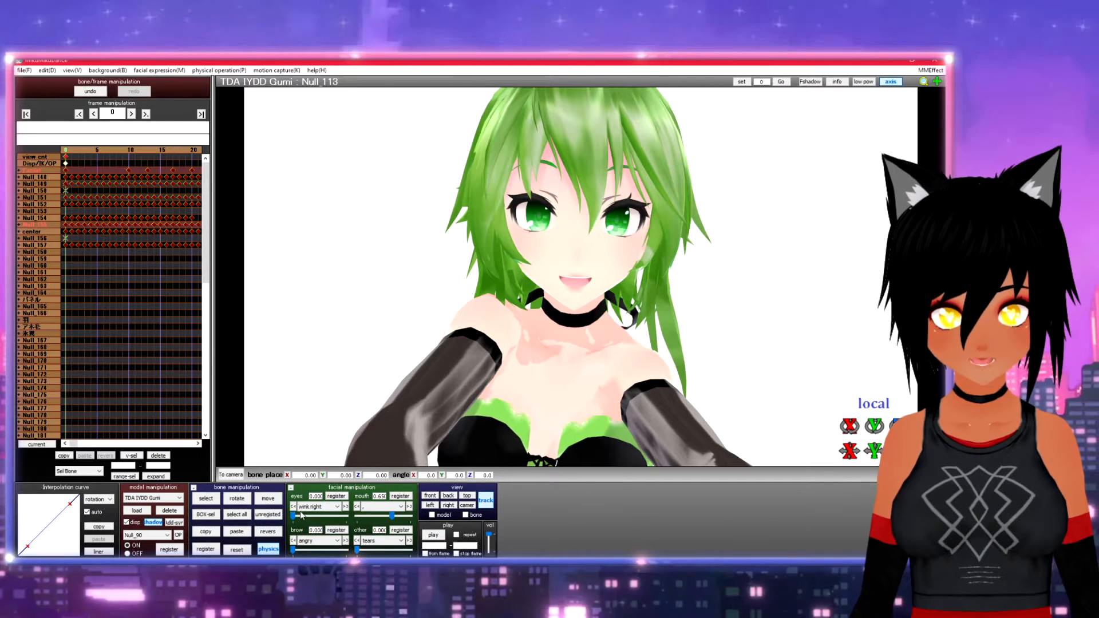
# Choose the >< eye expression and try it at full strength
pyautogui.click(304, 507)
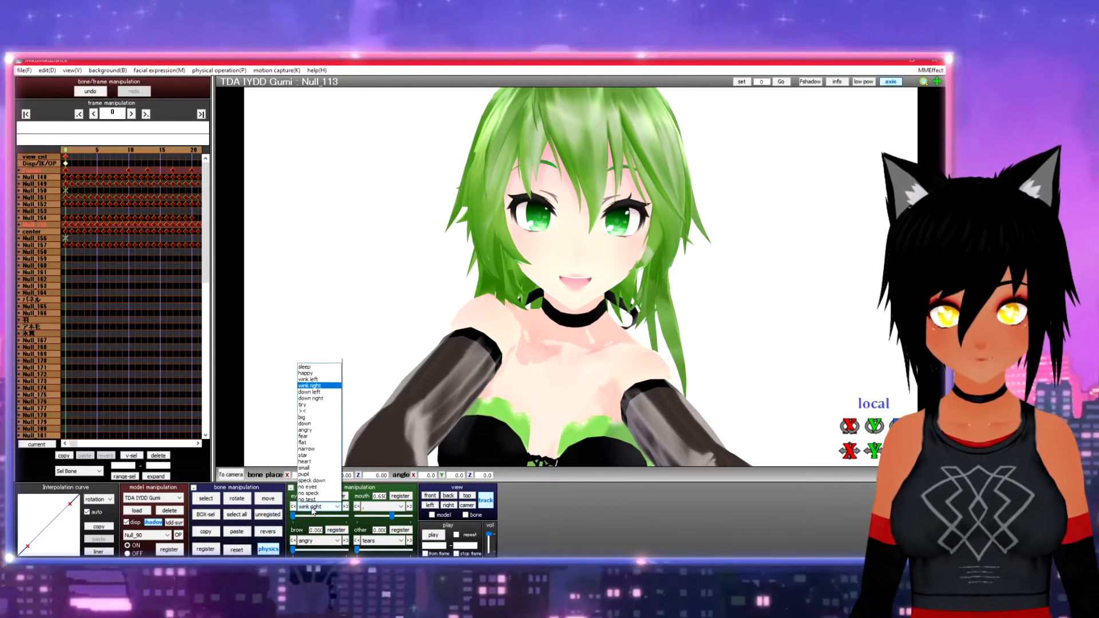
pyautogui.click(314, 403)
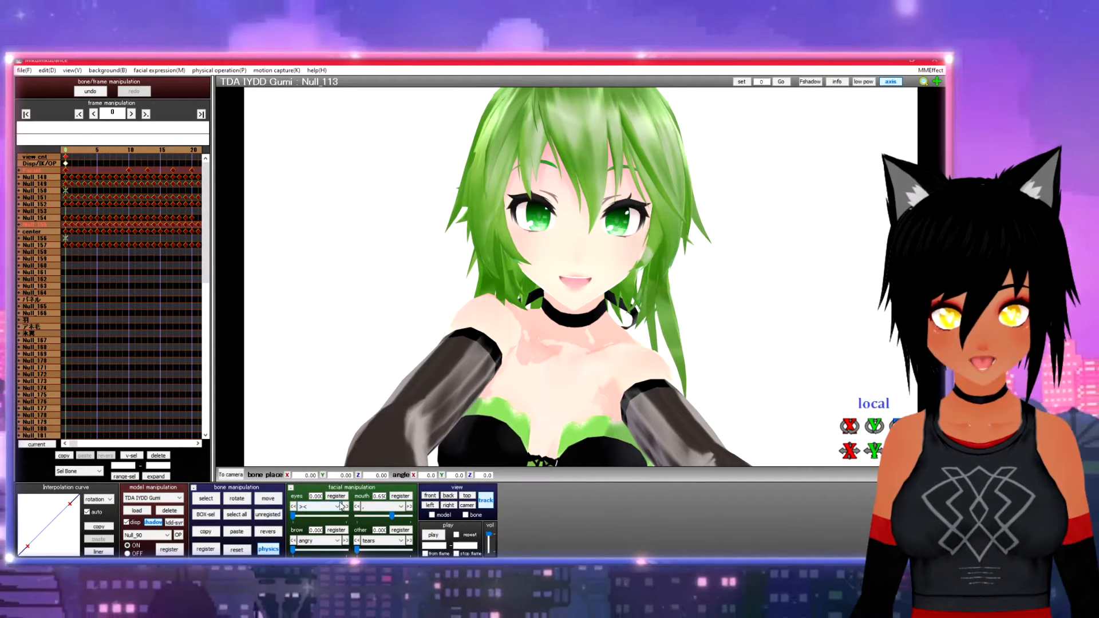
pyautogui.moveTo(293, 515); pyautogui.dragTo(382, 521)
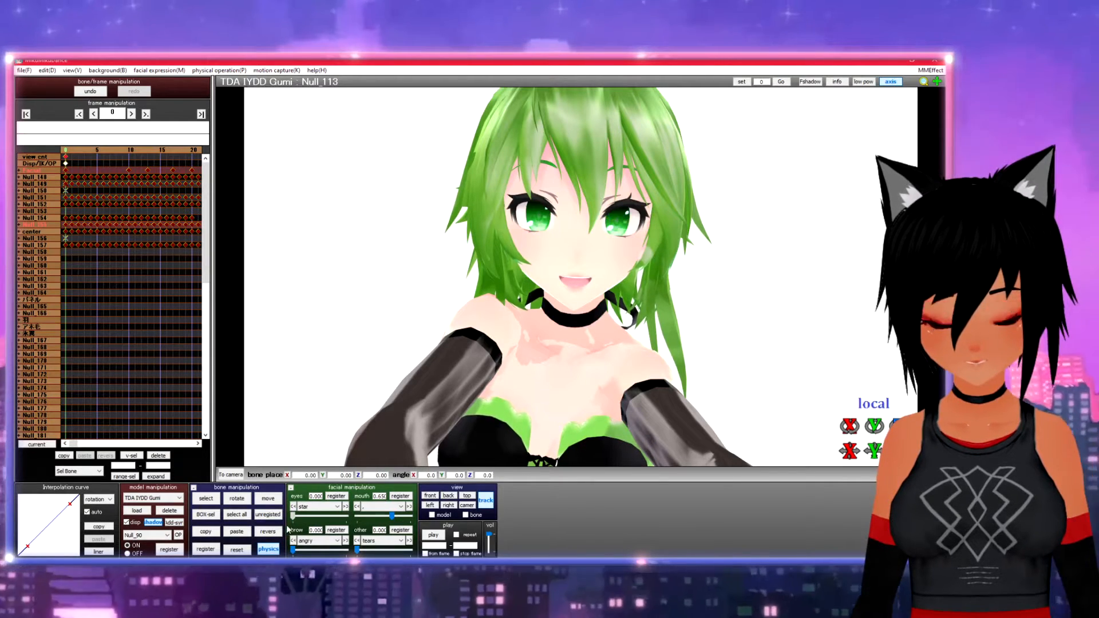
# Return the star eye expression to zero and choose the heart eye expression
pyautogui.moveTo(293, 516)
pyautogui.mouseDown()
pyautogui.moveTo(342, 522)
pyautogui.moveTo(305, 536)
pyautogui.moveTo(329, 536)
pyautogui.moveTo(291, 536)
pyautogui.mouseUp()
pyautogui.click(324, 507)
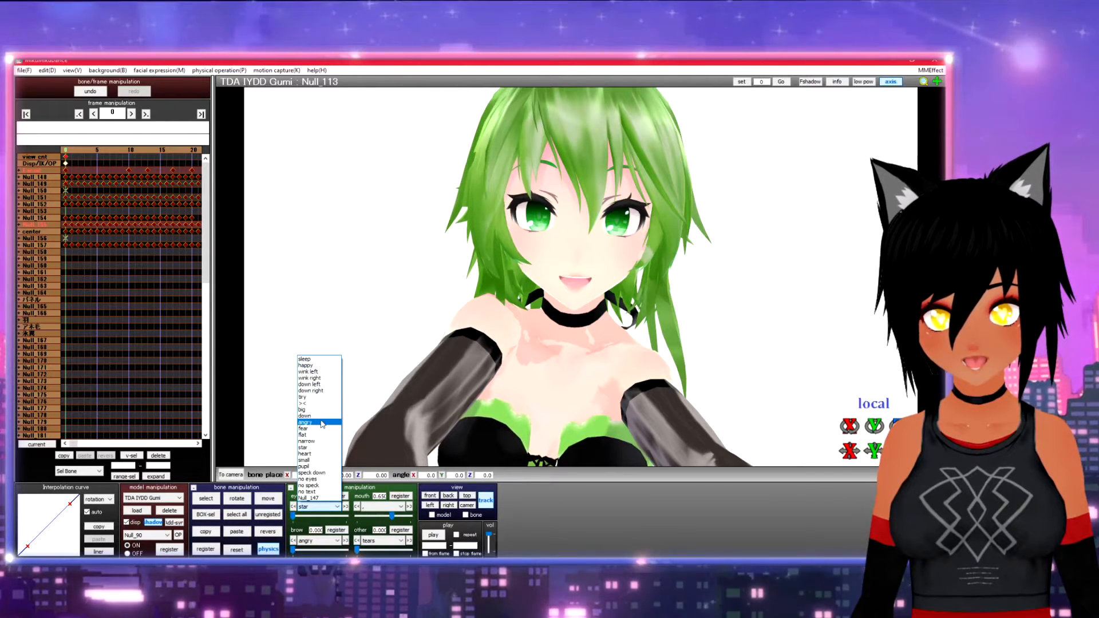
pyautogui.click(315, 453)
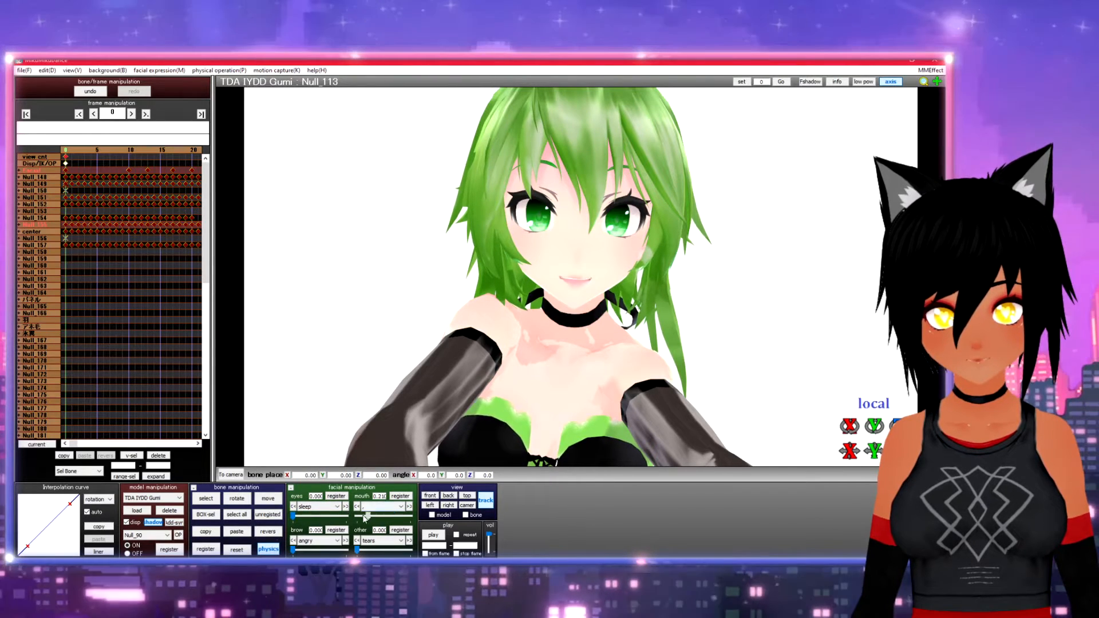
# Try another mouth expression from the facial manipulation list and switch the mouth to the tongue expression
pyautogui.click(400, 507)
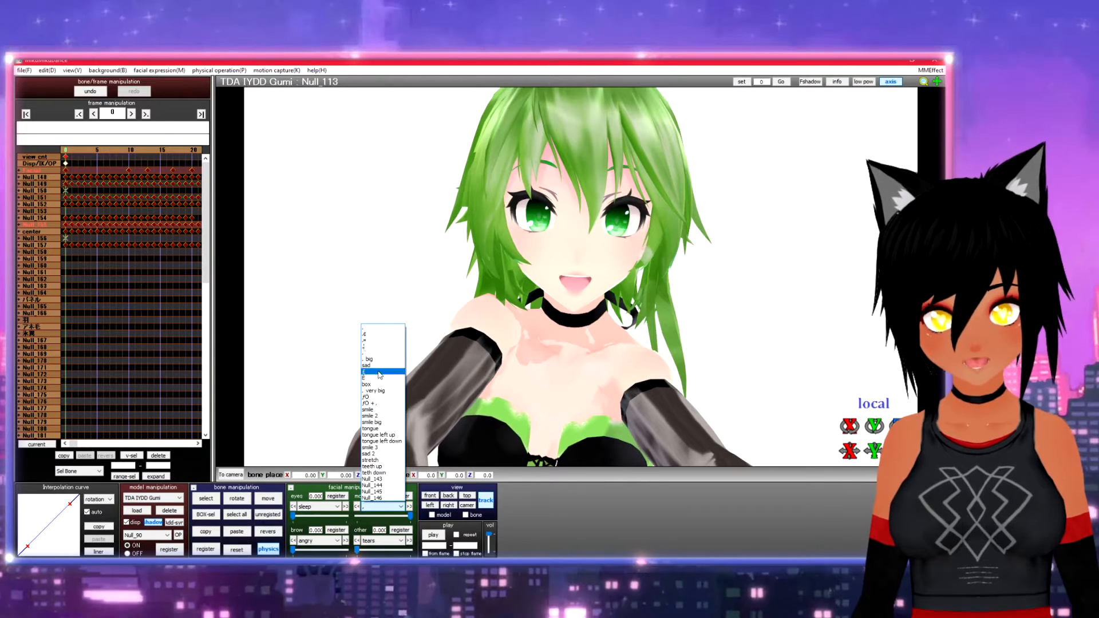
pyautogui.click(378, 335)
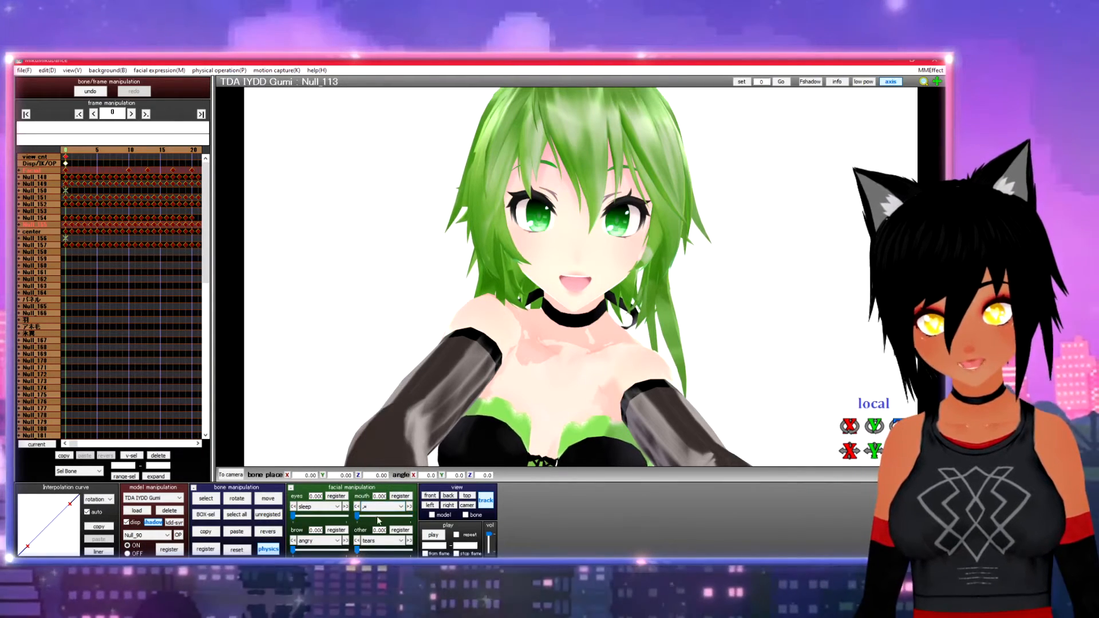
pyautogui.click(377, 517)
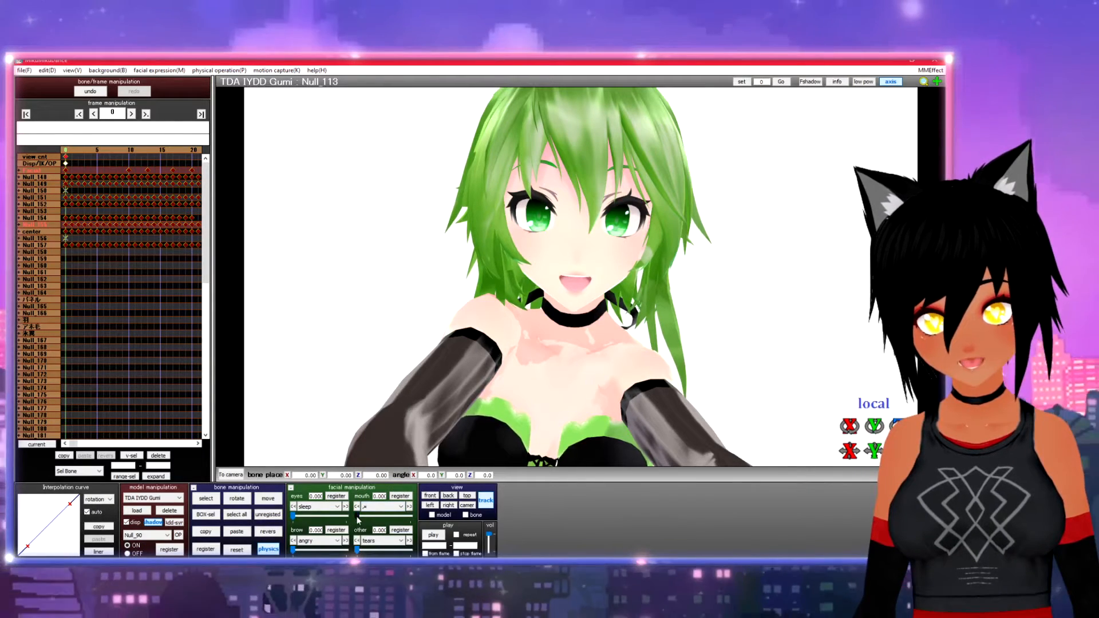
pyautogui.click(391, 507)
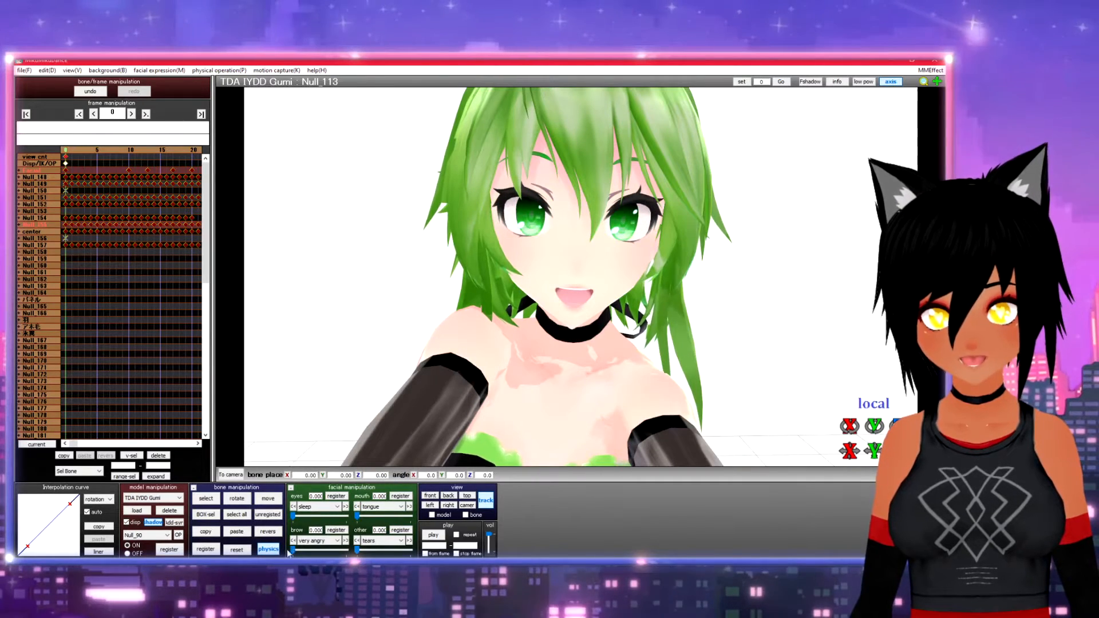
# Examine the whole model from several distances and camera angles
pyautogui.scroll(-10, 402, 358)
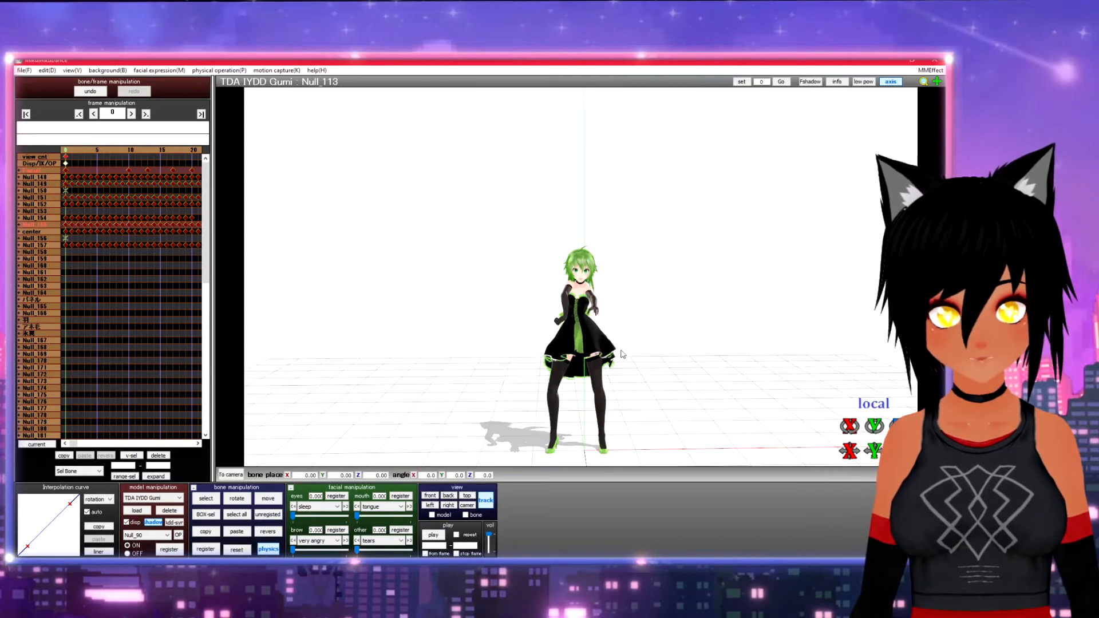
pyautogui.scroll(5, 602, 307)
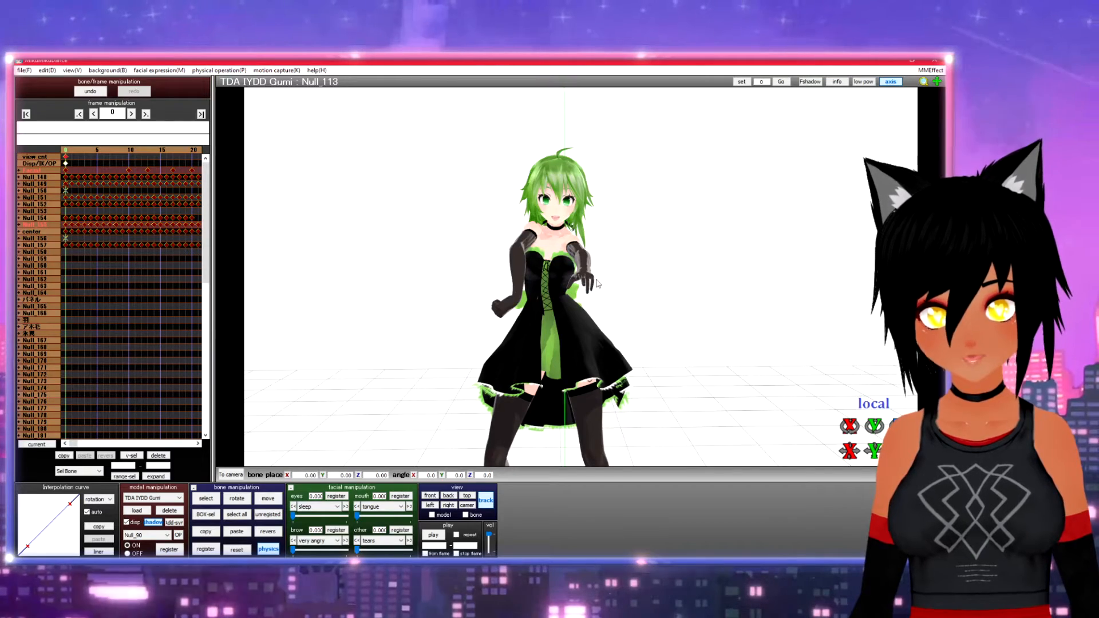
pyautogui.moveTo(717, 288); pyautogui.dragTo(691, 298, button='right')
pyautogui.moveTo(691, 298); pyautogui.dragTo(595, 363, button='middle')
pyautogui.scroll(4, 595, 282)
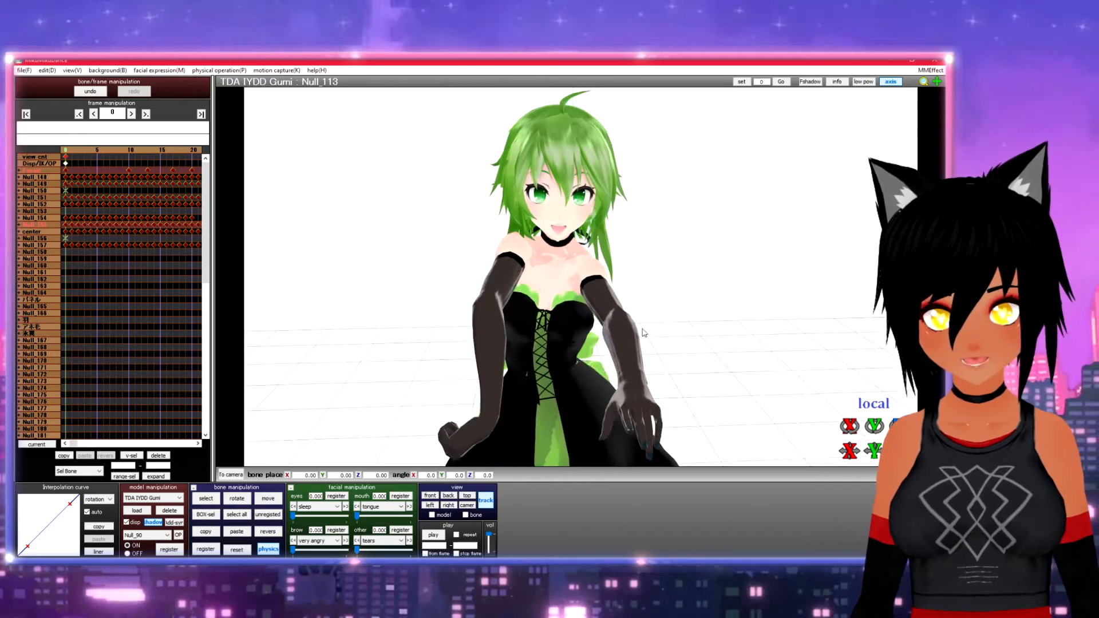
pyautogui.moveTo(646, 332); pyautogui.dragTo(635, 326, button='right')
pyautogui.scroll(-6, 564, 406)
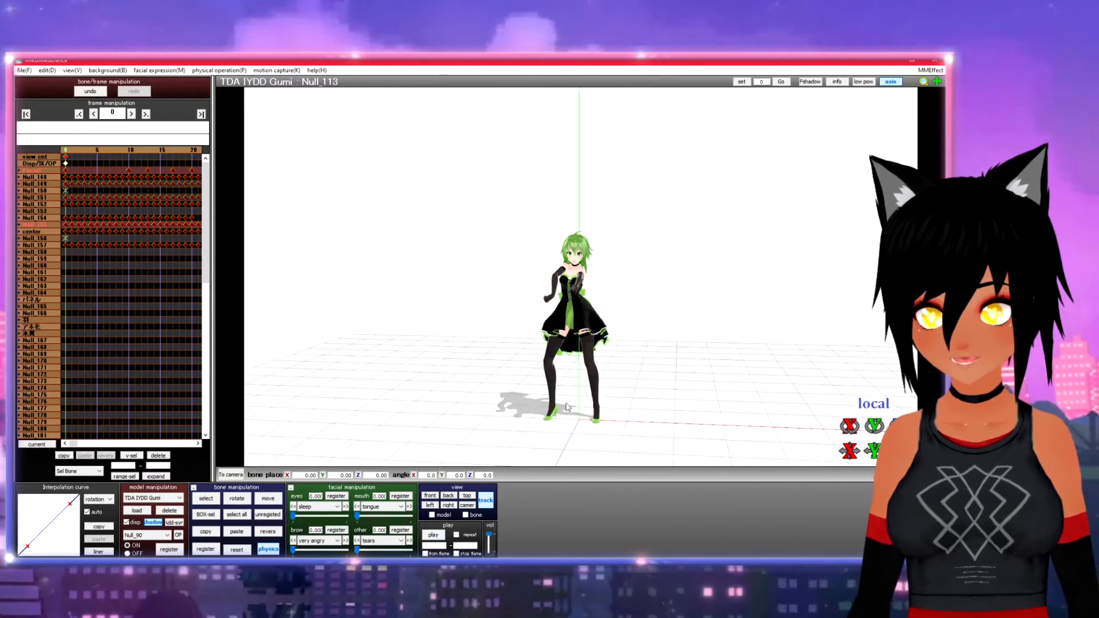
pyautogui.moveTo(564, 406); pyautogui.dragTo(451, 383, button='right')
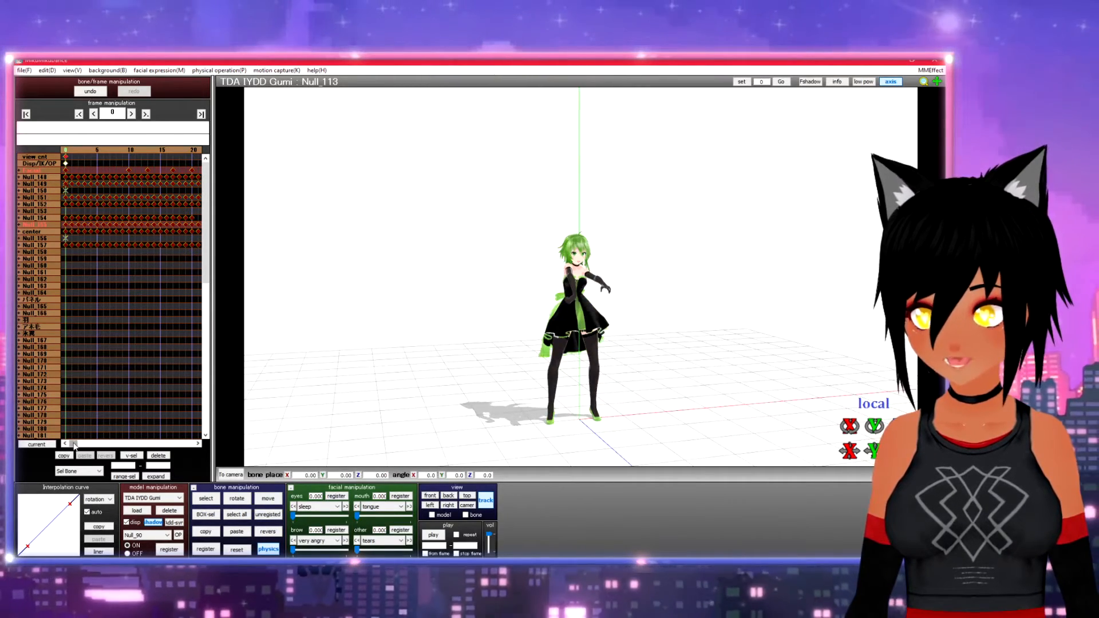
# Review the end of the motion backward from about frame 1280 to frame 1001, and return to frame 0
pyautogui.moveTo(80, 445); pyautogui.dragTo(197, 447)
pyautogui.click(91, 152)
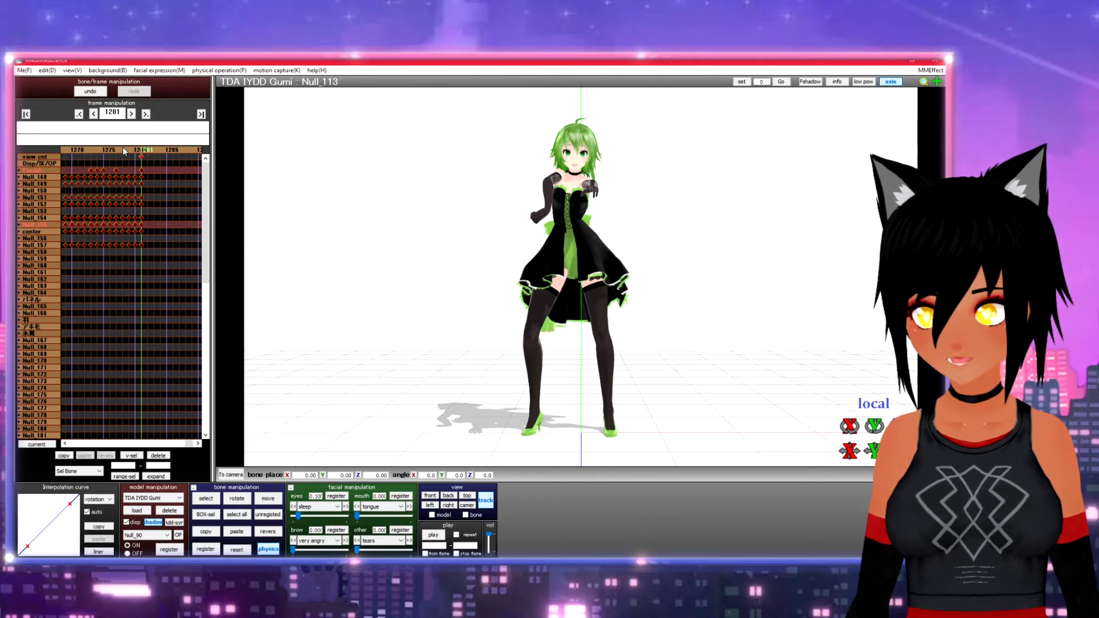
pyautogui.press('Left')
pyautogui.press('Left')
pyautogui.press('Left')
pyautogui.press('Left')
pyautogui.press('Left')
pyautogui.press('Left')
pyautogui.press('Left')
pyautogui.press('Left')
pyautogui.press('Left')
pyautogui.press('Left')
pyautogui.press('Left')
pyautogui.press('Left')
pyautogui.press('Left')
pyautogui.press('Left')
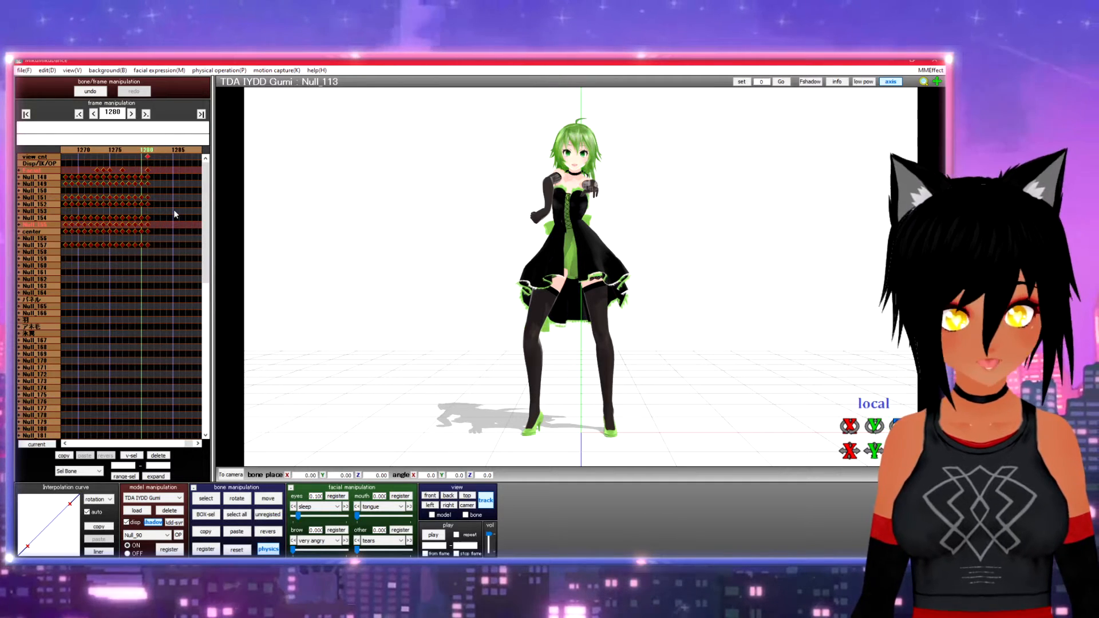
pyautogui.press('Left')
pyautogui.press('Left')
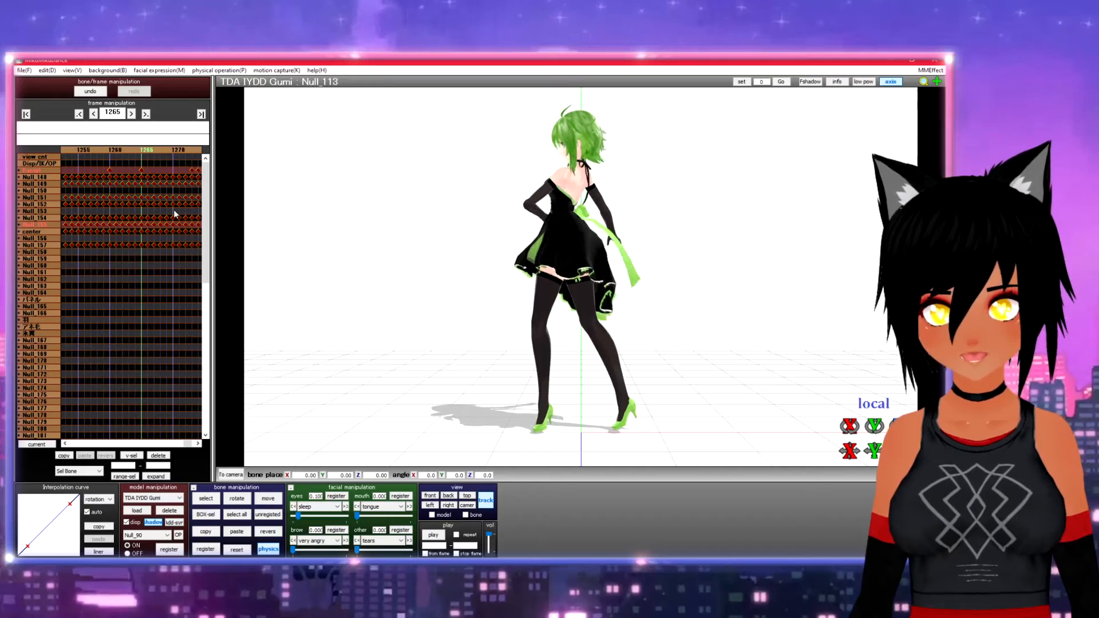
pyautogui.press('Left')
pyautogui.press('Left')
pyautogui.press('Left')
pyautogui.press('Left')
pyautogui.press('Left')
pyautogui.press('Left')
pyautogui.press('Left')
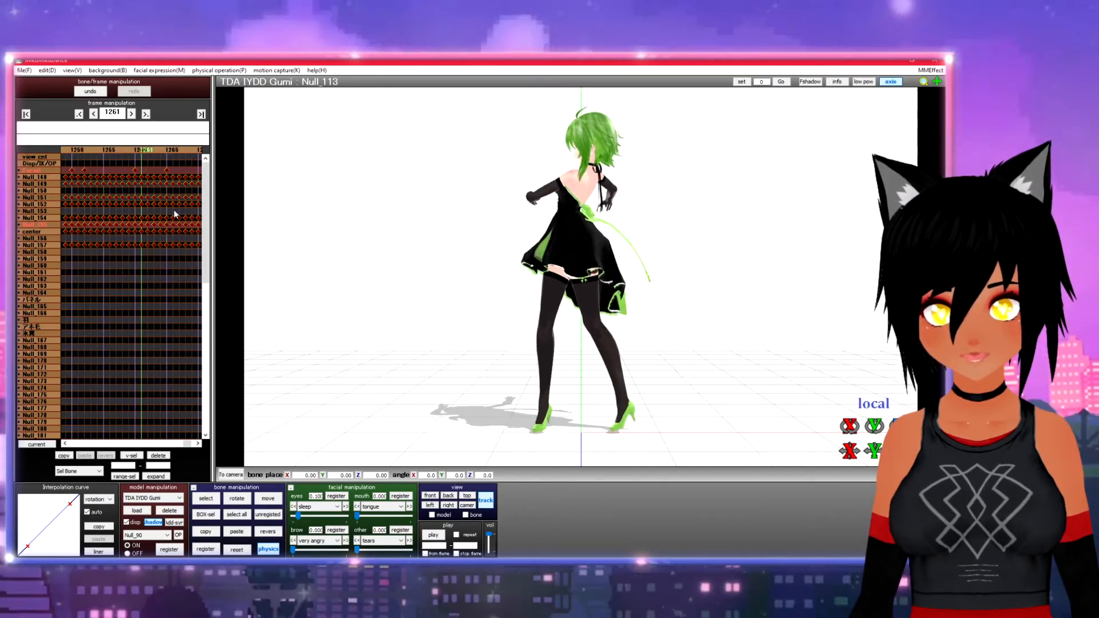
pyautogui.press('Left')
pyautogui.press('Left')
pyautogui.press('Left')
pyautogui.press('Left')
pyautogui.press('Left')
pyautogui.press('Left')
pyautogui.press('Left')
pyautogui.press('Left')
pyautogui.press('Left')
pyautogui.press('Left')
pyautogui.press('Left')
pyautogui.press('Left')
pyautogui.press('Left')
pyautogui.press('Left')
pyautogui.press('Left')
pyautogui.press('Left')
pyautogui.press('Left')
pyautogui.press('Left')
pyautogui.press('Left')
pyautogui.press('Left')
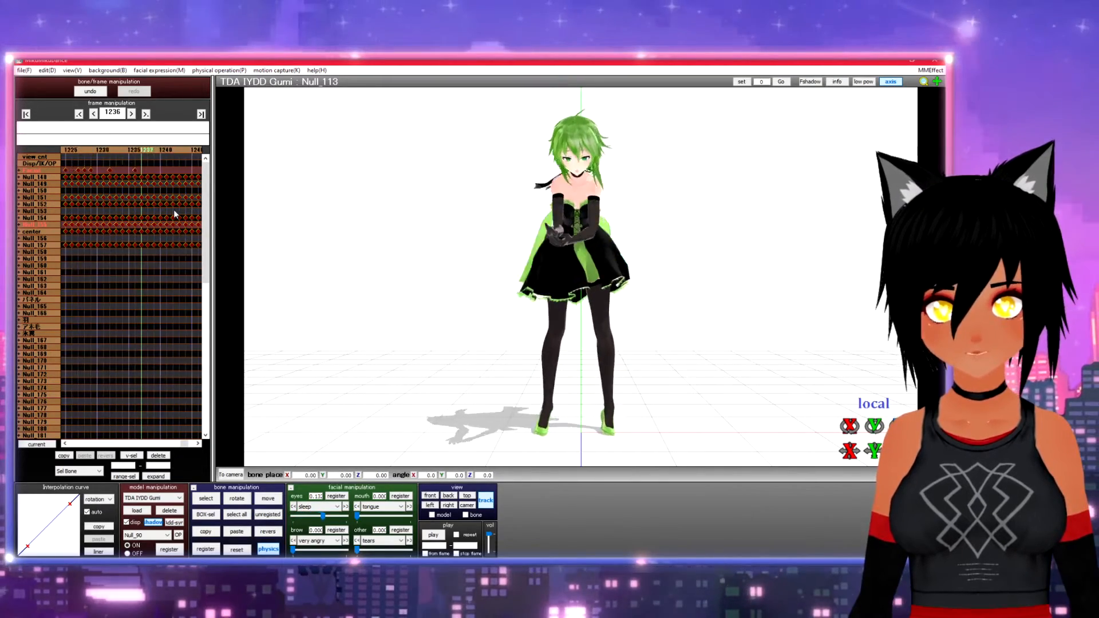
pyautogui.press('Left')
pyautogui.press('Left')
pyautogui.press('Left')
pyautogui.press('Left')
pyautogui.press('Left')
pyautogui.press('Left')
pyautogui.press('Left')
pyautogui.press('Left')
pyautogui.press('Left')
pyautogui.press('Left')
pyautogui.press('Left')
pyautogui.press('Left')
pyautogui.press('Left')
pyautogui.press('Left')
pyautogui.press('Left')
pyautogui.press('Left')
pyautogui.press('Left')
pyautogui.press('Left')
pyautogui.press('Left')
pyautogui.press('Left')
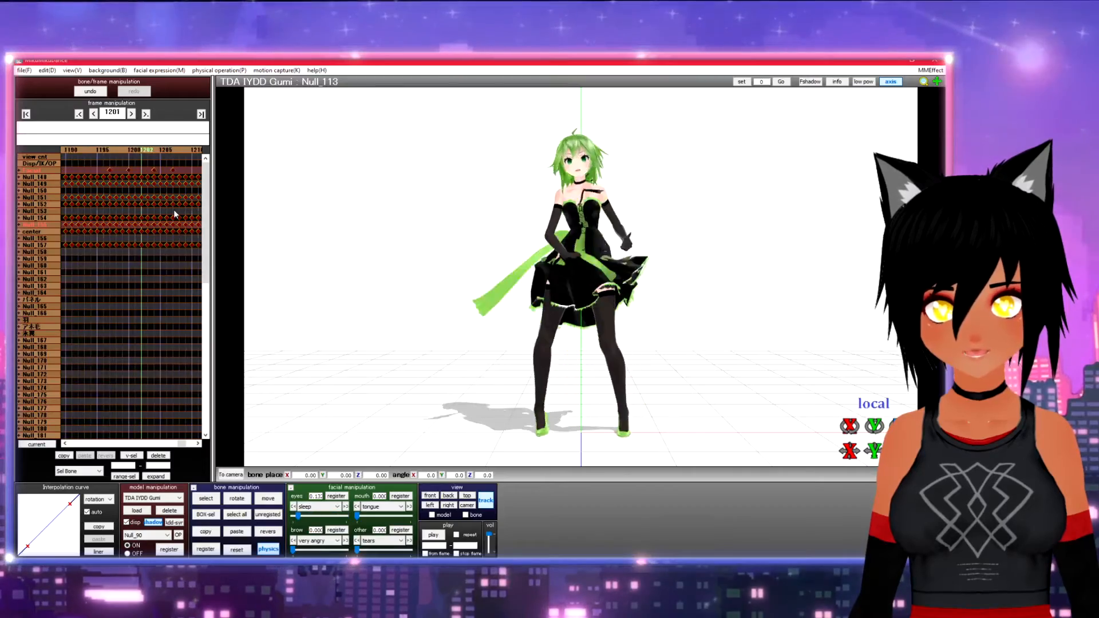
pyautogui.press('Left')
pyautogui.press('Left')
pyautogui.press('Left')
pyautogui.press('Left')
pyautogui.press('Left')
pyautogui.press('Left')
pyautogui.press('Left')
pyautogui.press('Left')
pyautogui.press('Left')
pyautogui.press('Left')
pyautogui.press('Left')
pyautogui.press('Left')
pyautogui.press('Left')
pyautogui.press('Left')
pyautogui.press('Left')
pyautogui.press('Left')
pyautogui.press('Left')
pyautogui.press('Left')
pyautogui.press('Left')
pyautogui.press('Left')
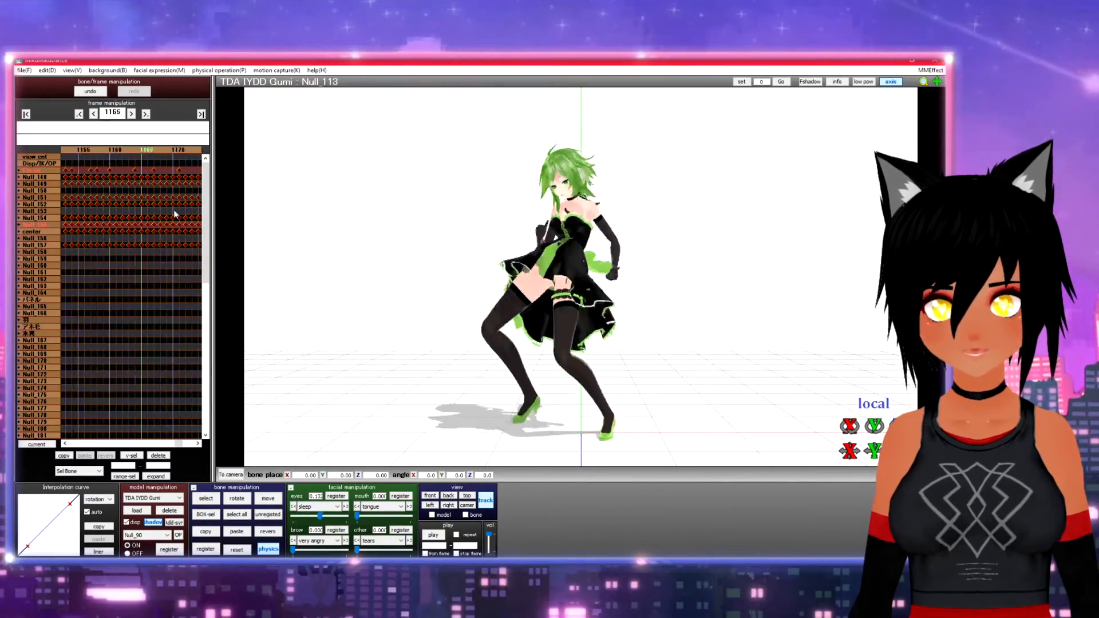
pyautogui.press('Left')
pyautogui.press('Left')
pyautogui.press('Left')
pyautogui.press('Left')
pyautogui.press('Left')
pyautogui.press('Left')
pyautogui.press('Left')
pyautogui.press('Left')
pyautogui.press('Left')
pyautogui.press('Left')
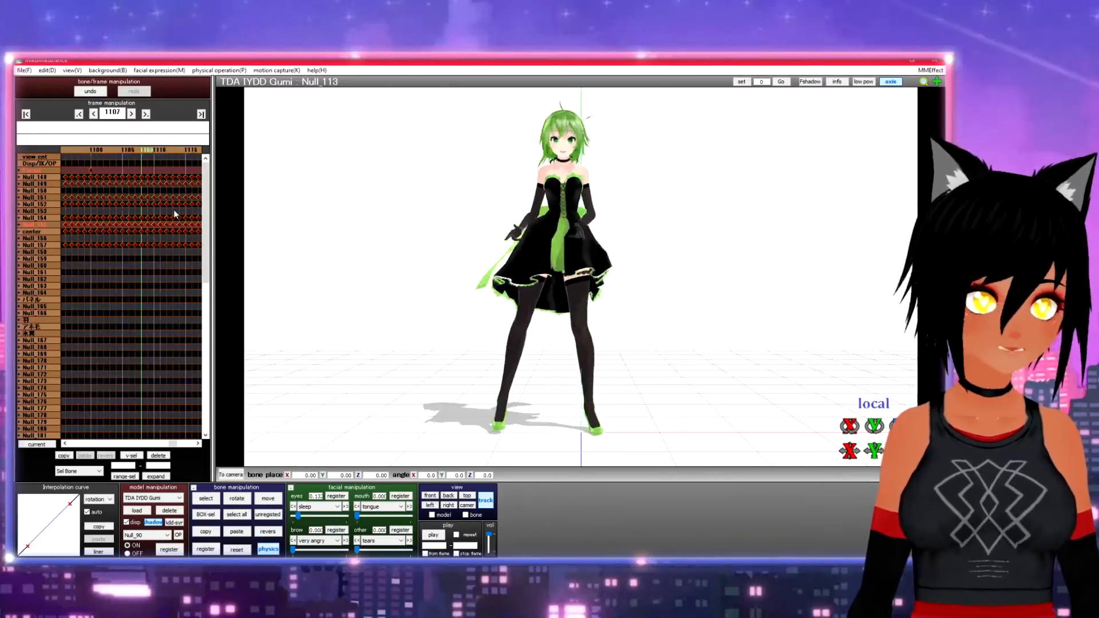
pyautogui.press('Left')
pyautogui.press('Left')
pyautogui.press('Left')
pyautogui.press('Left')
pyautogui.press('Left')
pyautogui.press('Left')
pyautogui.press('Left')
pyautogui.press('Left')
pyautogui.press('Left')
pyautogui.press('Left')
pyautogui.press('Left')
pyautogui.press('Left')
pyautogui.press('Left')
pyautogui.press('Left')
pyautogui.press('Left')
pyautogui.press('Left')
pyautogui.press('Left')
pyautogui.press('Left')
pyautogui.press('Left')
pyautogui.press('Left')
pyautogui.press('Left')
pyautogui.press('Left')
pyautogui.press('Left')
pyautogui.press('Left')
pyautogui.press('Left')
pyautogui.press('Left')
pyautogui.press('Left')
pyautogui.press('Left')
pyautogui.press('Left')
pyautogui.press('Left')
pyautogui.press('Left')
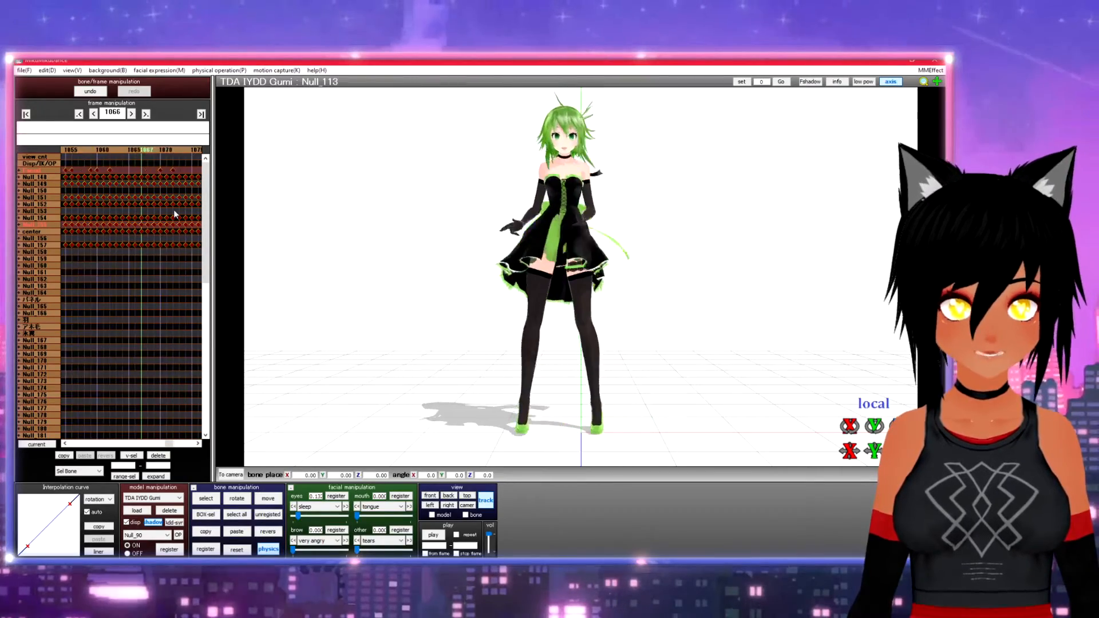
pyautogui.press('Left')
pyautogui.press('Left')
pyautogui.press('Left')
pyautogui.press('Left')
pyautogui.press('Left')
pyautogui.press('Left')
pyautogui.press('Left')
pyautogui.press('Left')
pyautogui.press('Left')
pyautogui.press('Left')
pyautogui.press('Left')
pyautogui.press('Left')
pyautogui.press('Left')
pyautogui.press('Left')
pyautogui.press('Left')
pyautogui.press('Left')
pyautogui.press('Left')
pyautogui.press('Left')
pyautogui.press('Left')
pyautogui.press('Left')
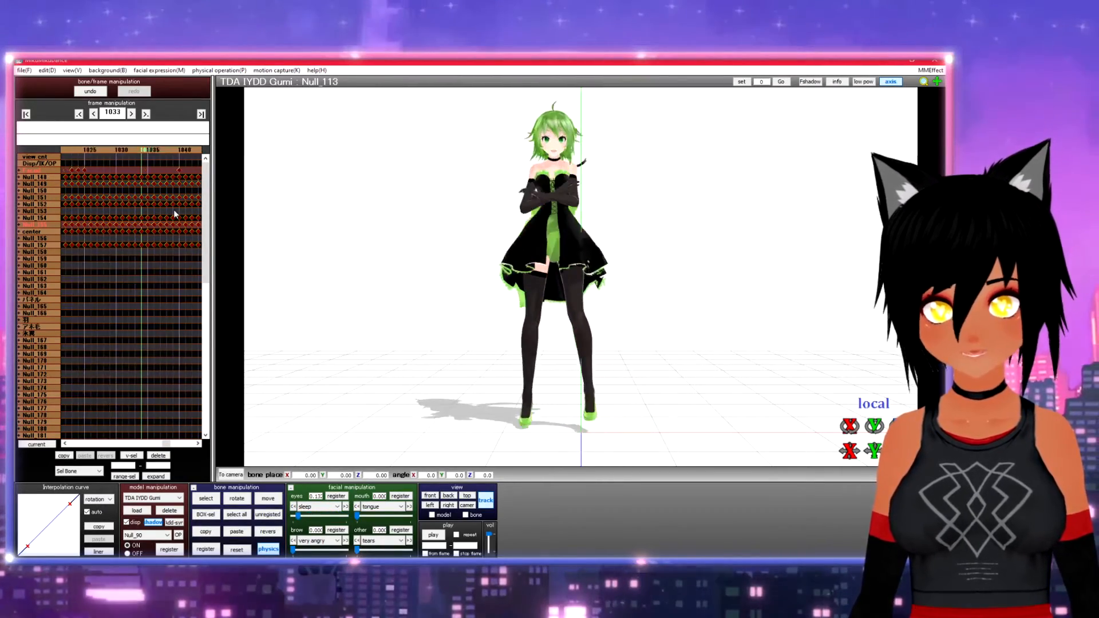
pyautogui.press('Left')
pyautogui.press('Left')
pyautogui.press('Left')
pyautogui.press('Left')
pyautogui.press('Left')
pyautogui.press('Left')
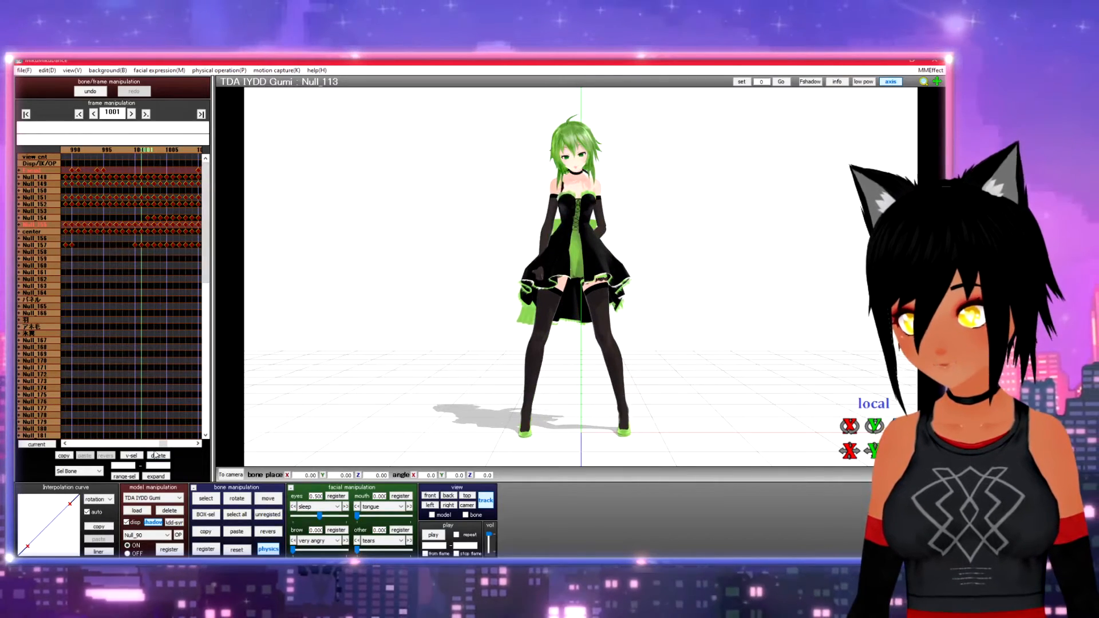
pyautogui.moveTo(95, 451); pyautogui.dragTo(65, 450)
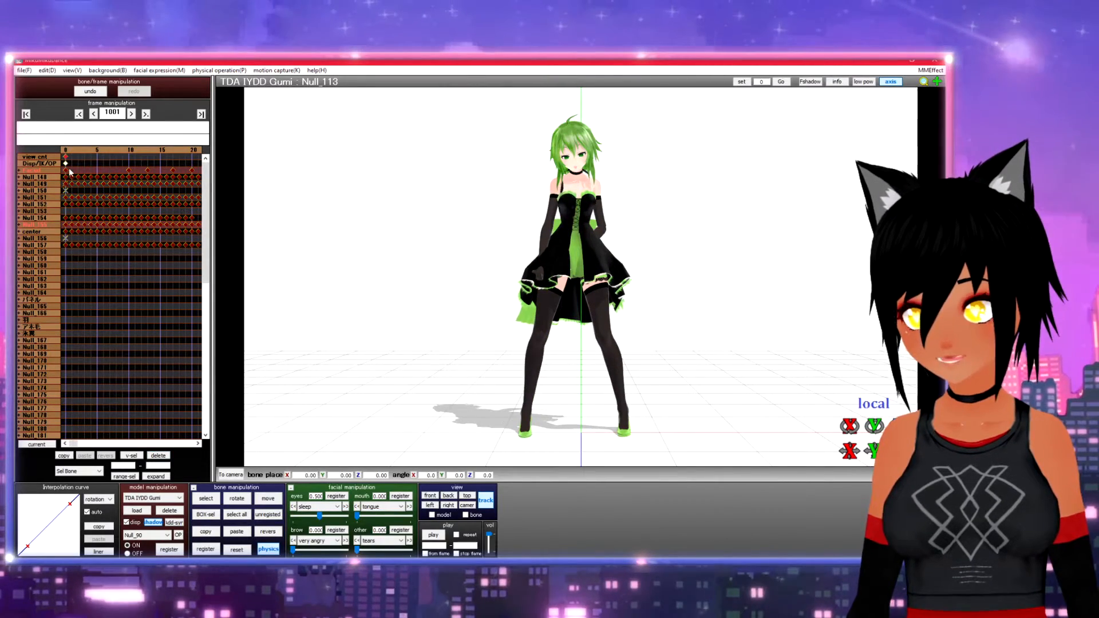
pyautogui.click(66, 164)
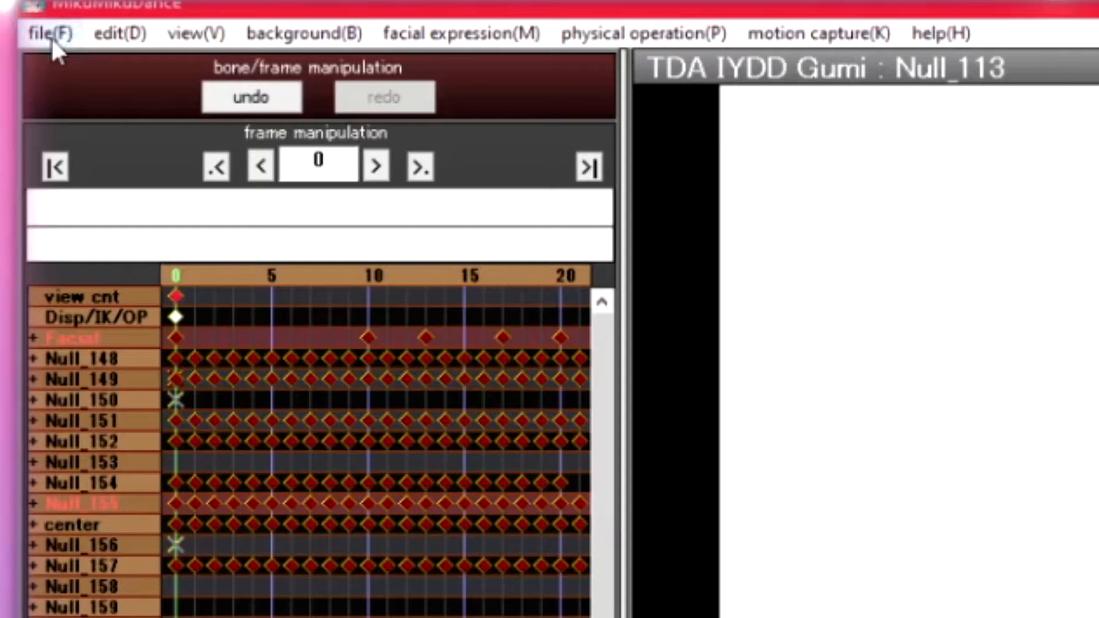
# Load the Pull Up WAV file from the Pull Up folder of the Fortnite emotes in the A3. Memes motion folder
pyautogui.click(24, 69)
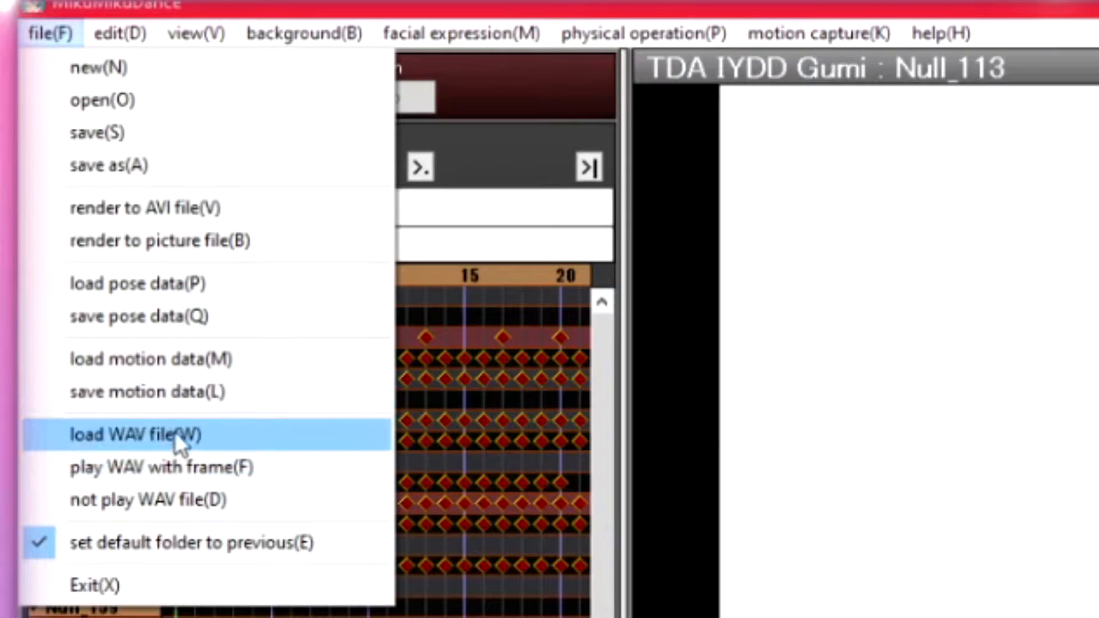
pyautogui.click(174, 431)
pyautogui.moveTo(150, 121); pyautogui.dragTo(246, 150)
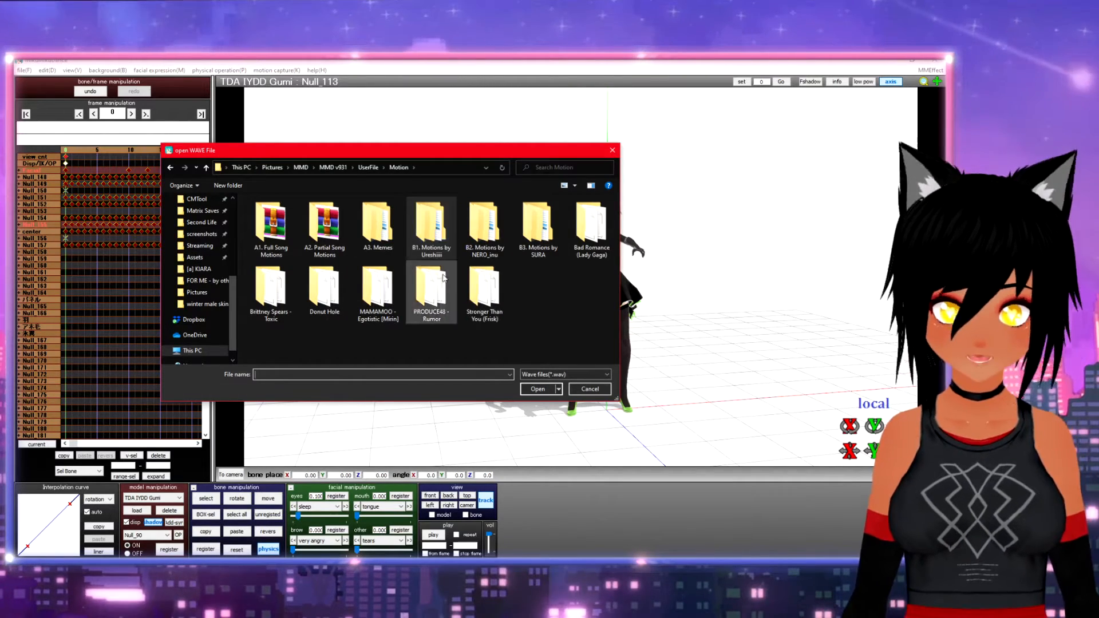
pyautogui.doubleClick(376, 228)
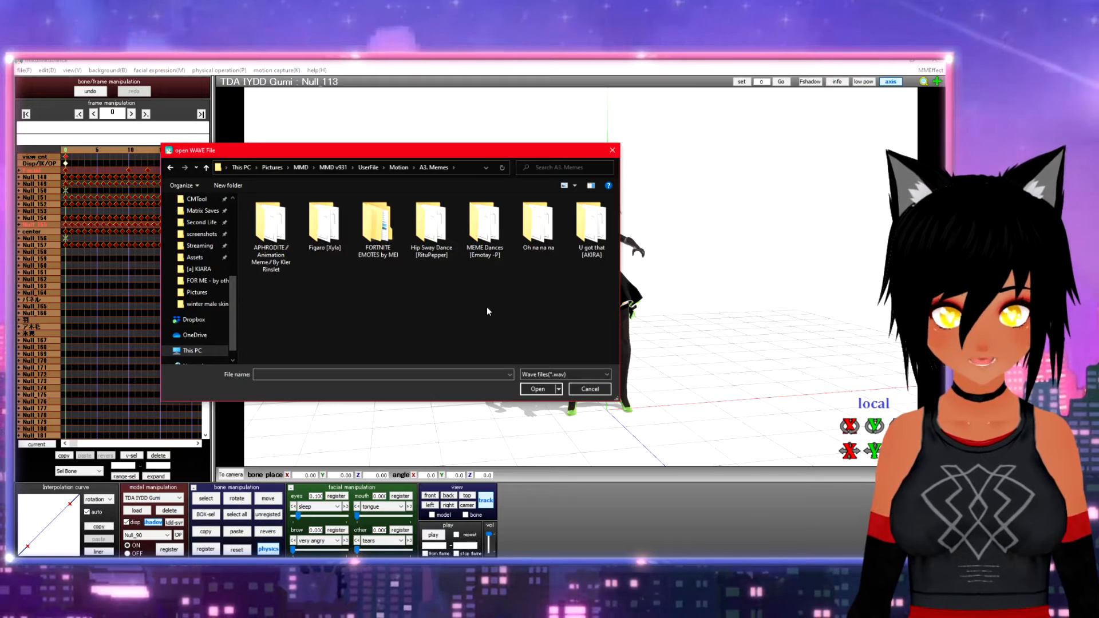
pyautogui.doubleClick(378, 228)
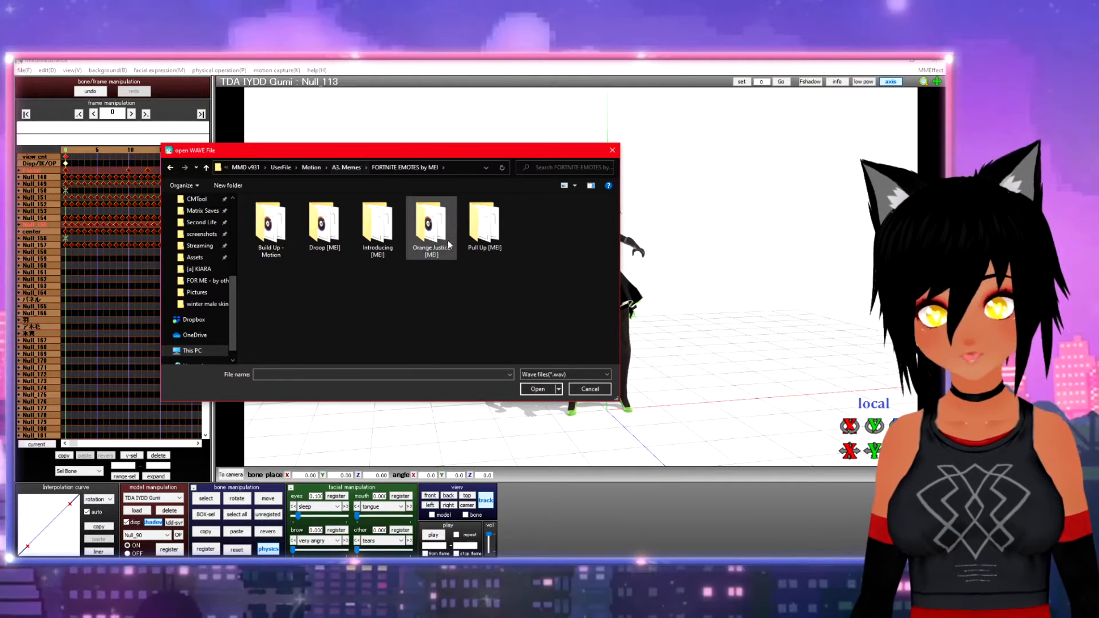
pyautogui.click(493, 234)
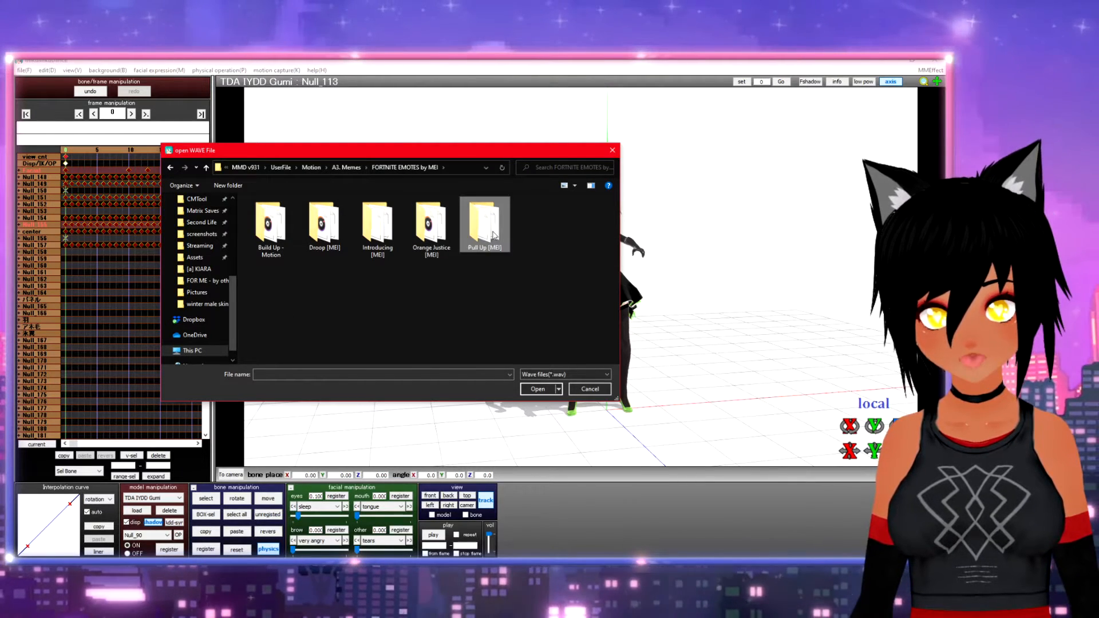
pyautogui.doubleClick(493, 235)
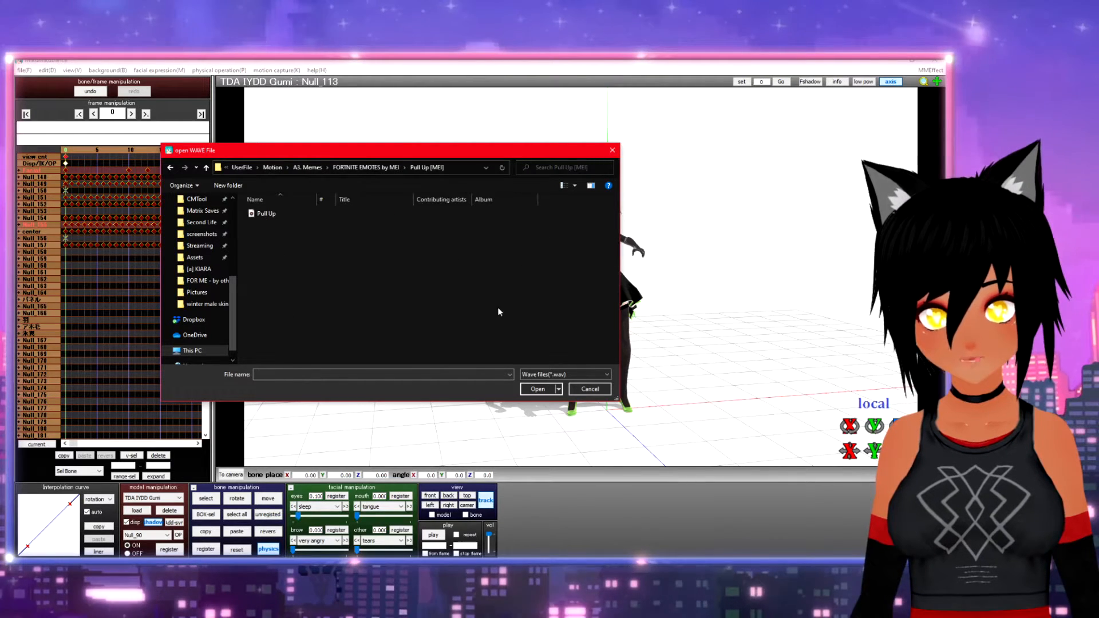
pyautogui.click(261, 214)
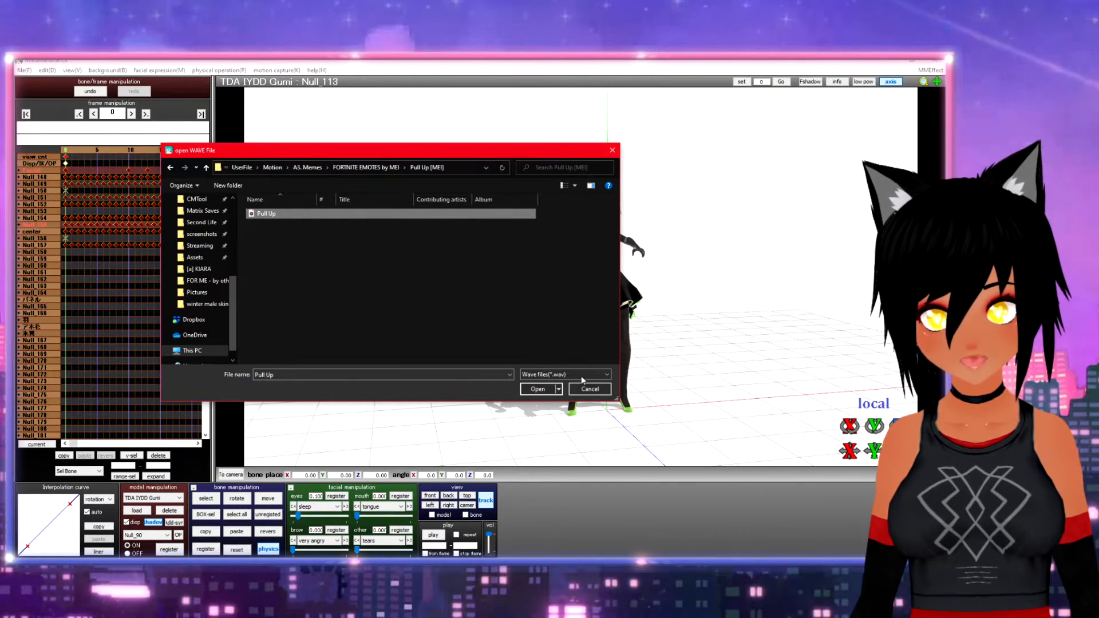
pyautogui.click(537, 389)
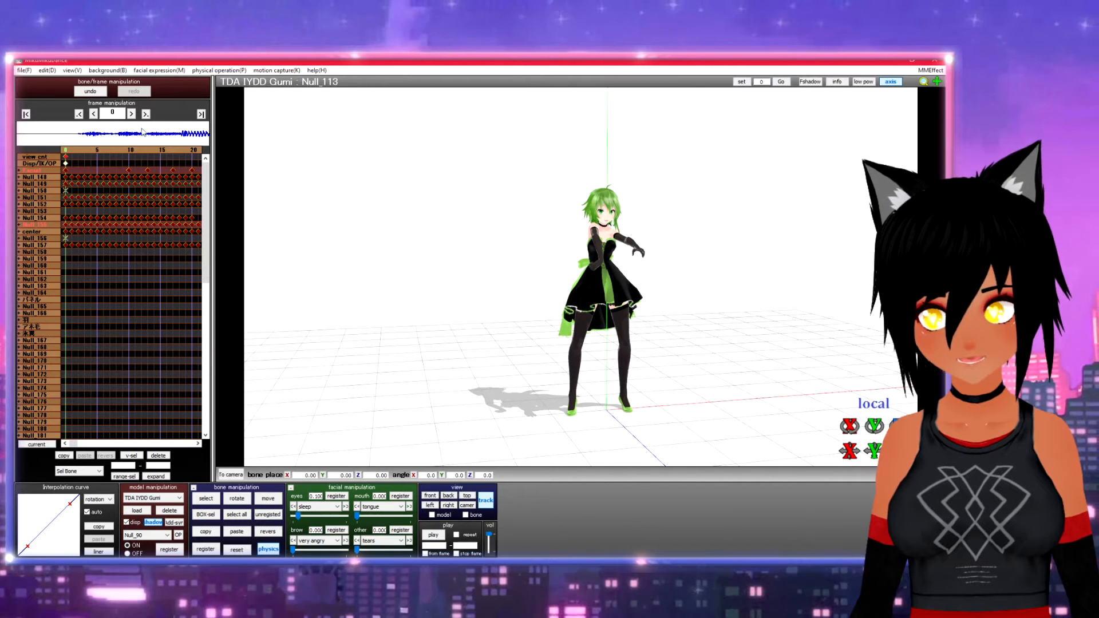
# Check the option for playing the WAV with frames, and advance the motion frame by frame from 0 to 4
pyautogui.click(24, 69)
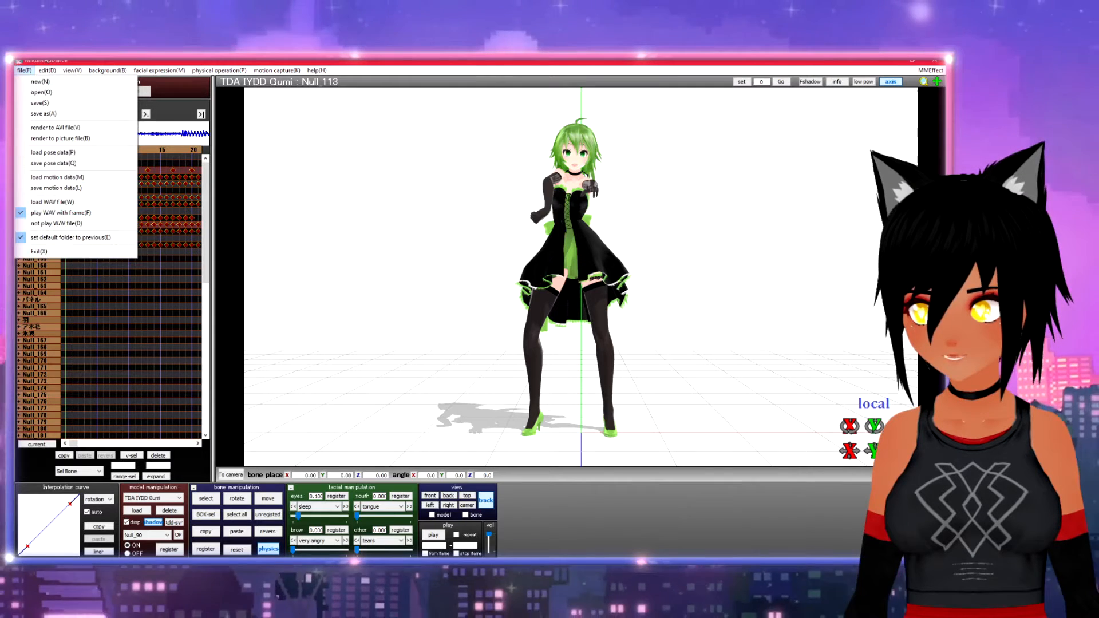
pyautogui.click(218, 437)
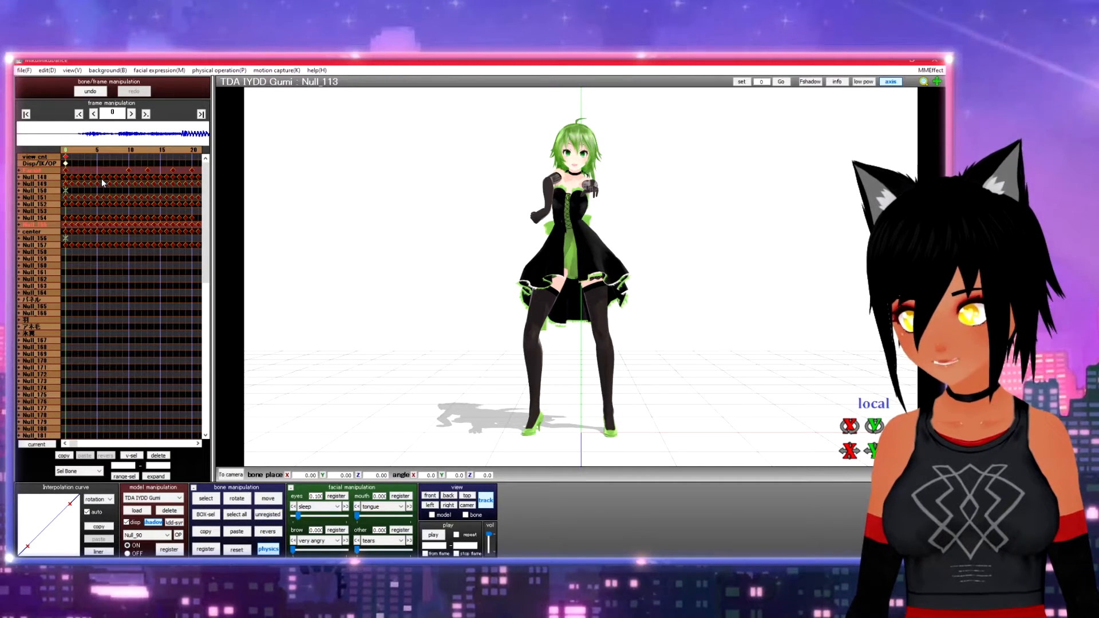
pyautogui.press('Right')
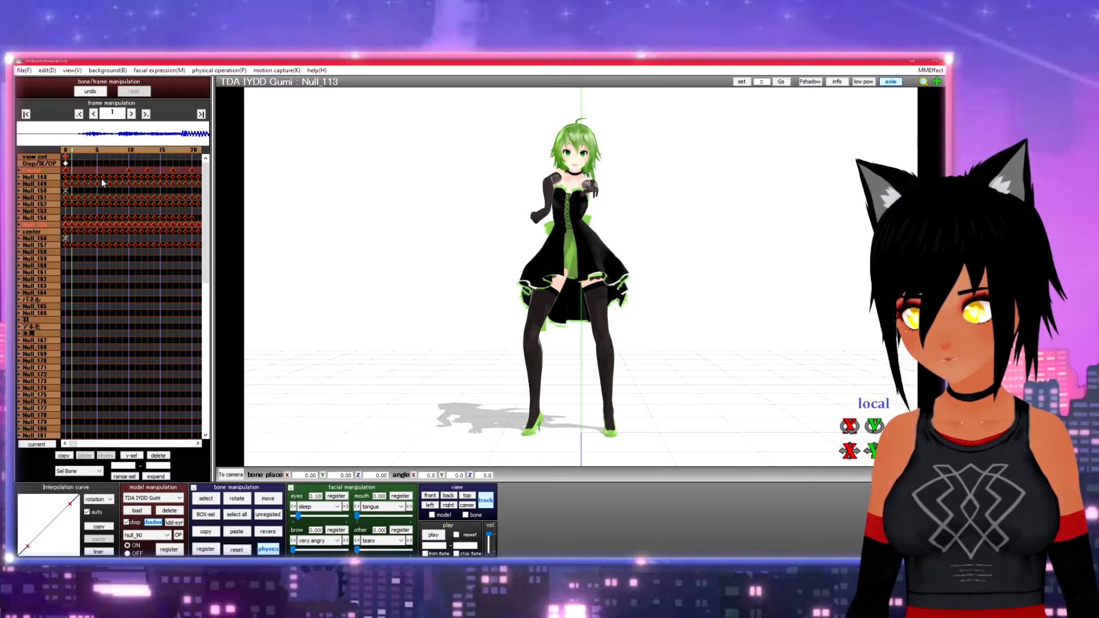
pyautogui.press('Right')
pyautogui.press('Right')
pyautogui.press('Right')
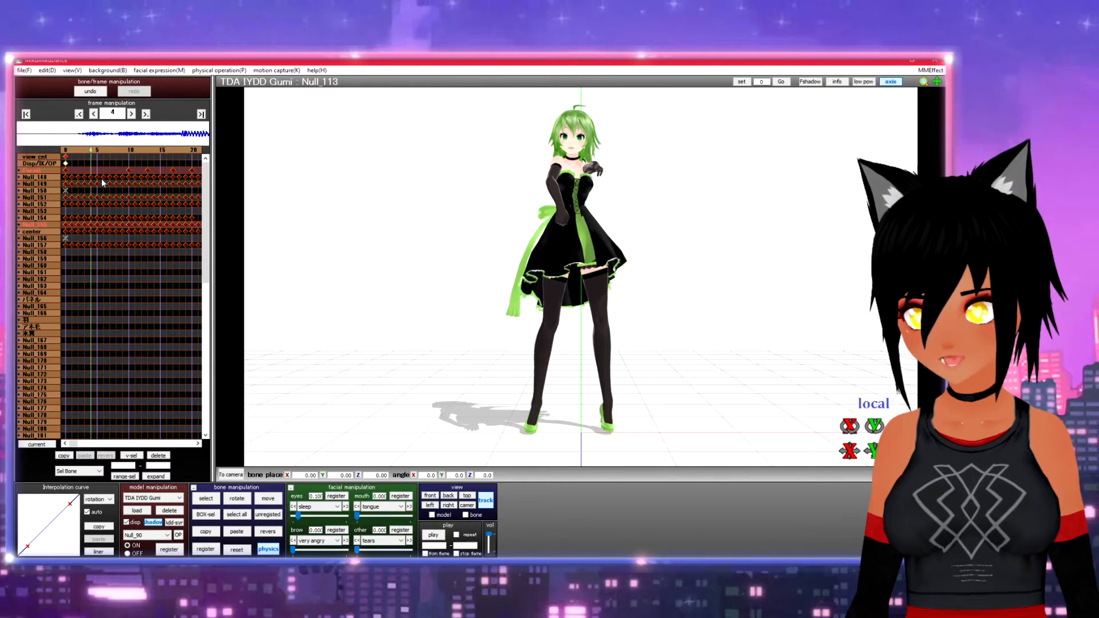
# Step through the motion frame by frame up to frame 7, and return to frame 0
pyautogui.press('Right')
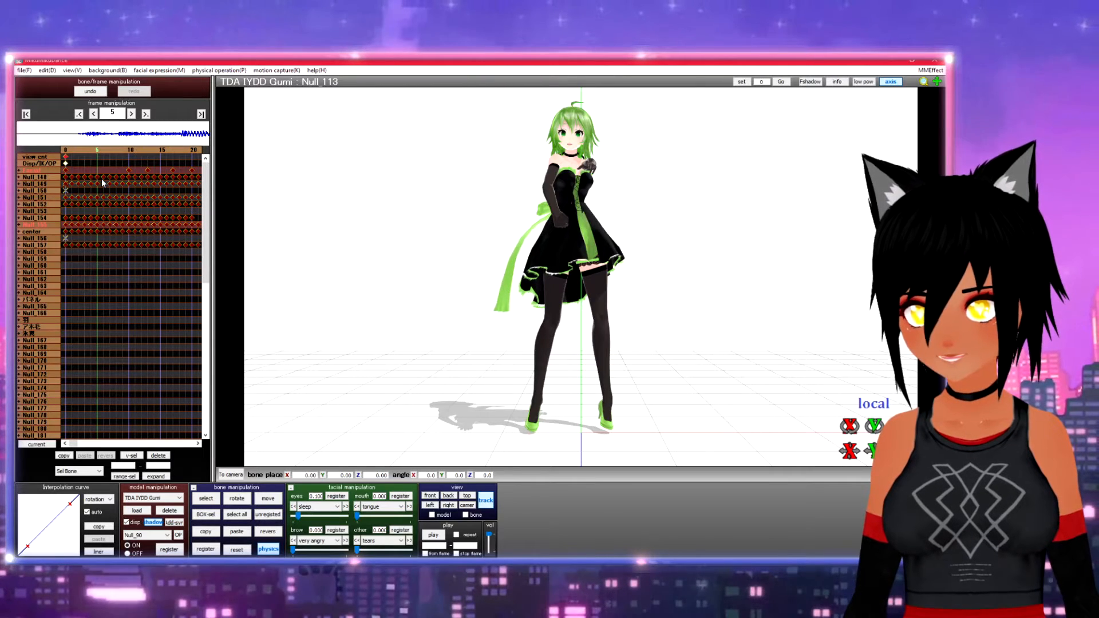
pyautogui.press('Right')
pyautogui.press('Right')
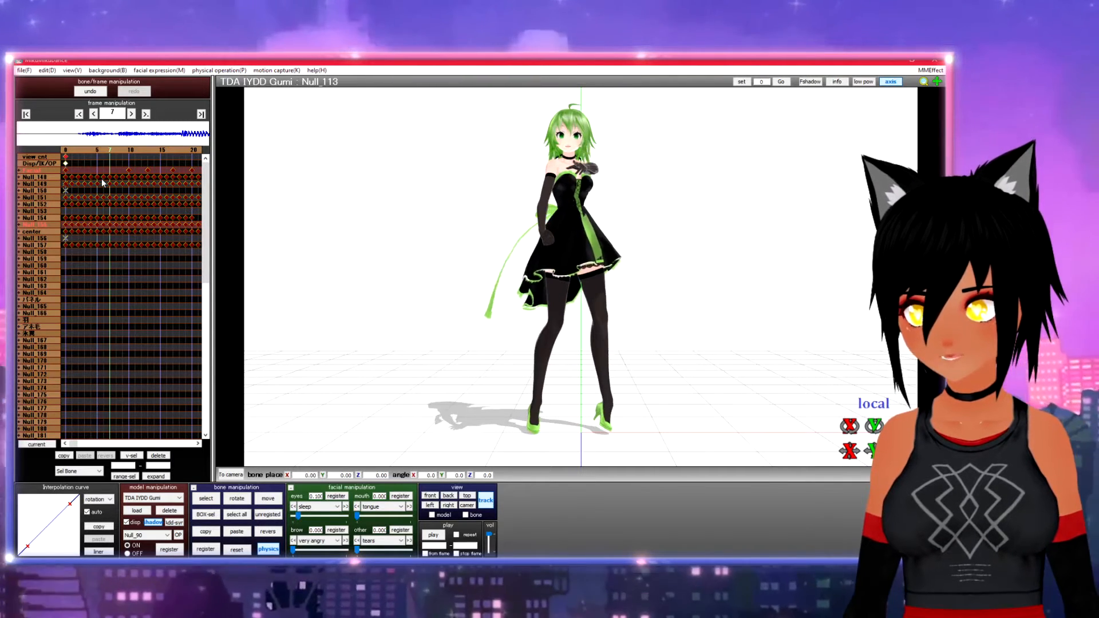
pyautogui.press('Left')
pyautogui.press('Left')
pyautogui.press('Left')
pyautogui.press('Left')
pyautogui.press('Left')
pyautogui.press('Left')
pyautogui.press('Left')
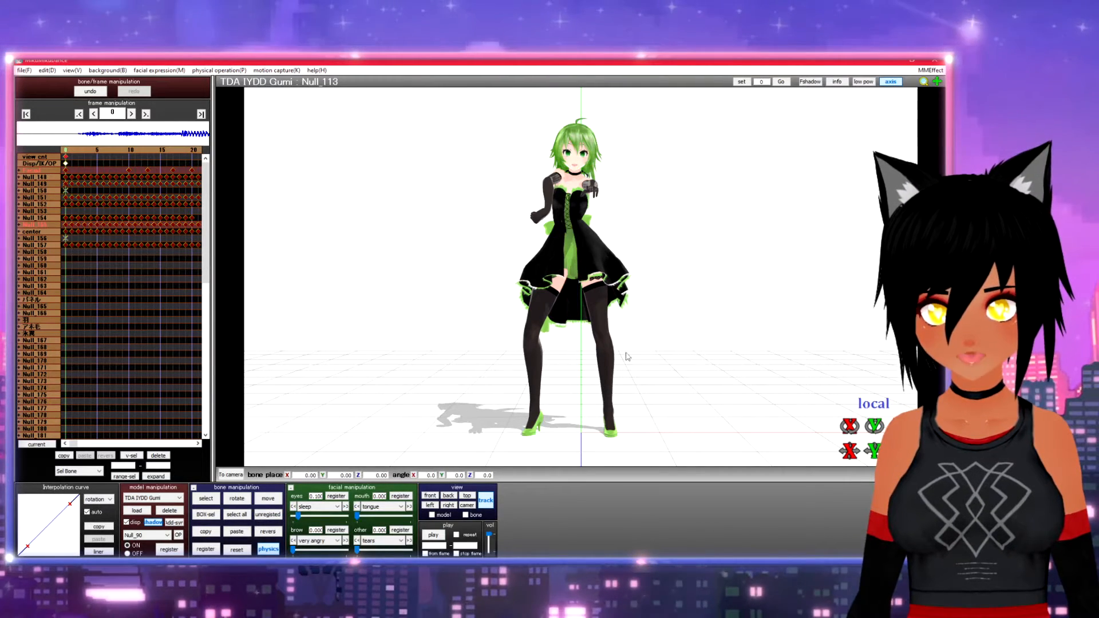
# Start loading another model and open the Stages folder inside UserFile
pyautogui.moveTo(611, 301); pyautogui.dragTo(722, 329, button='right')
pyautogui.scroll(3, 715, 329)
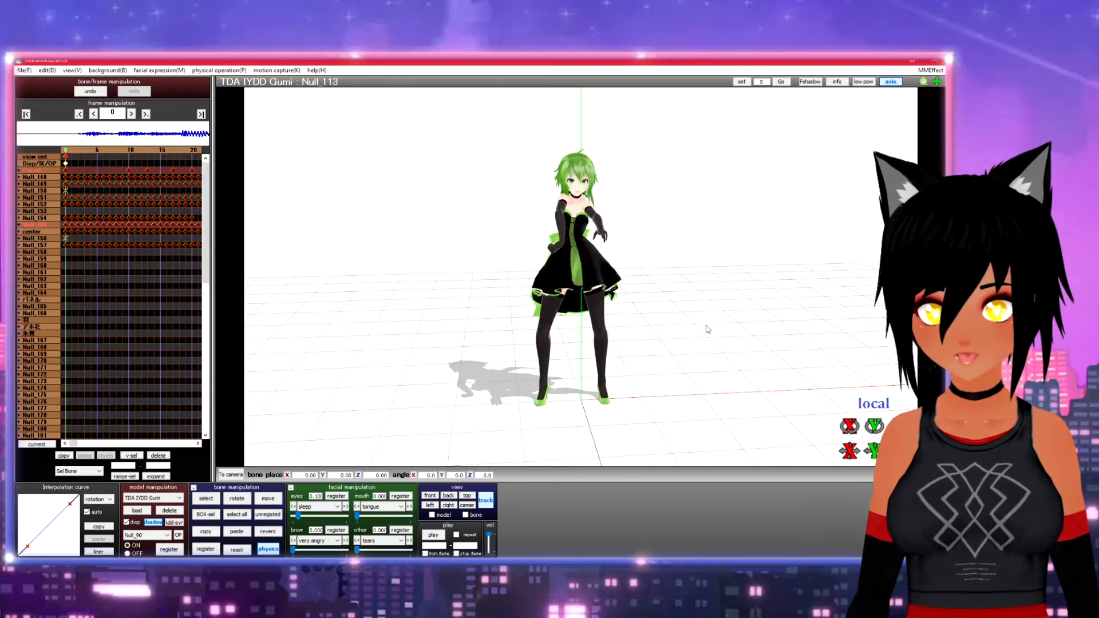
pyautogui.click(137, 511)
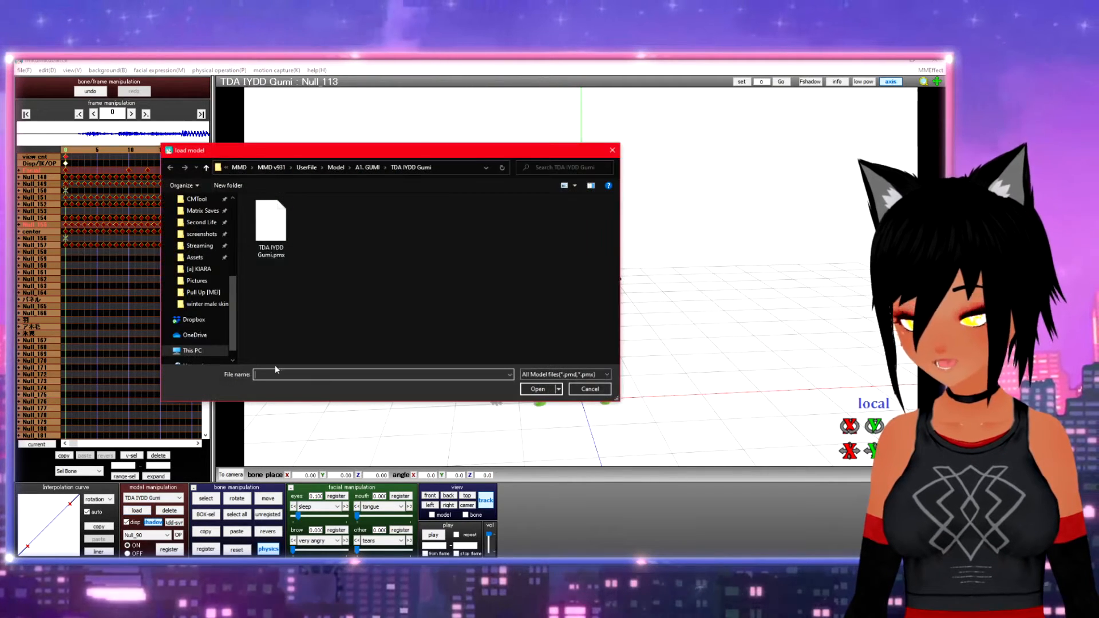
pyautogui.click(307, 167)
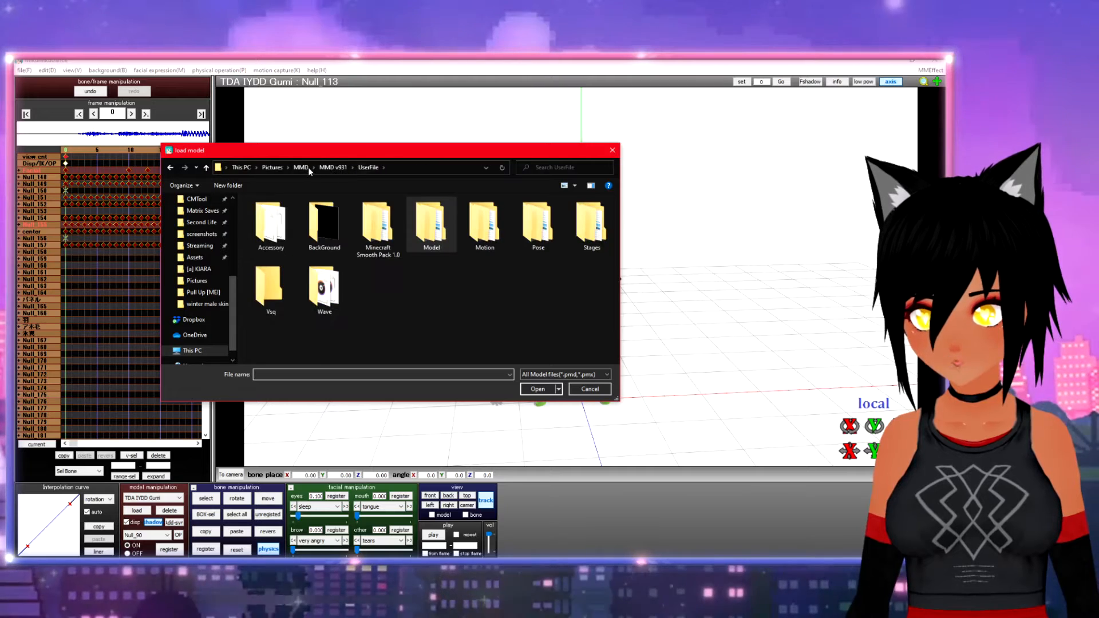
pyautogui.doubleClick(594, 239)
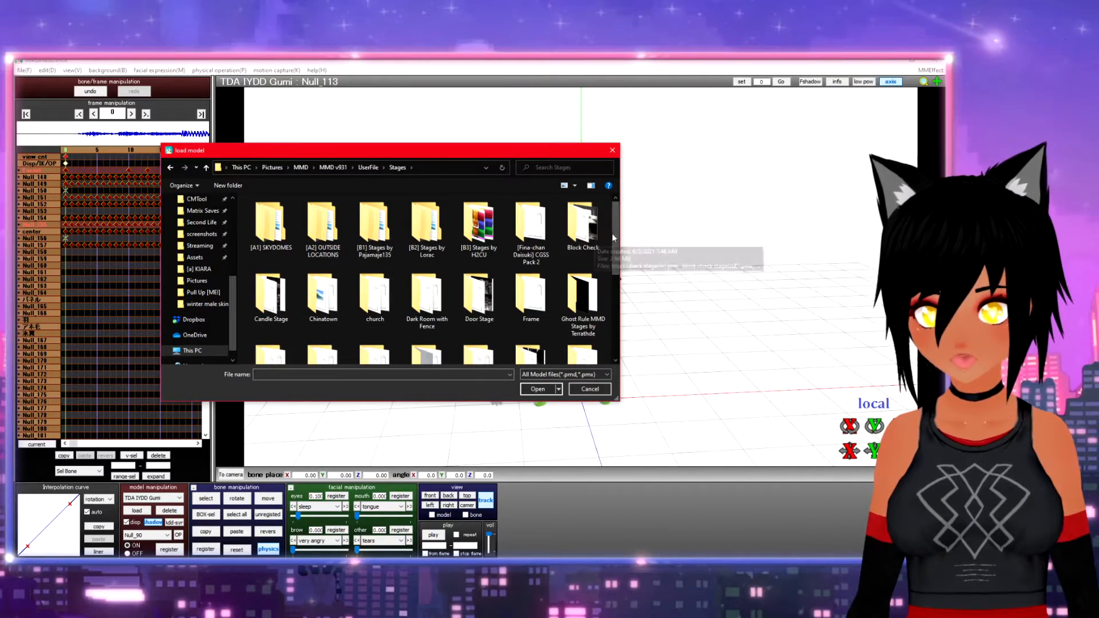
# Load the Pokemon Center.pmx stage from the ORAS Pokemon Center folder and accept its model information
pyautogui.scroll(-5, 595, 243)
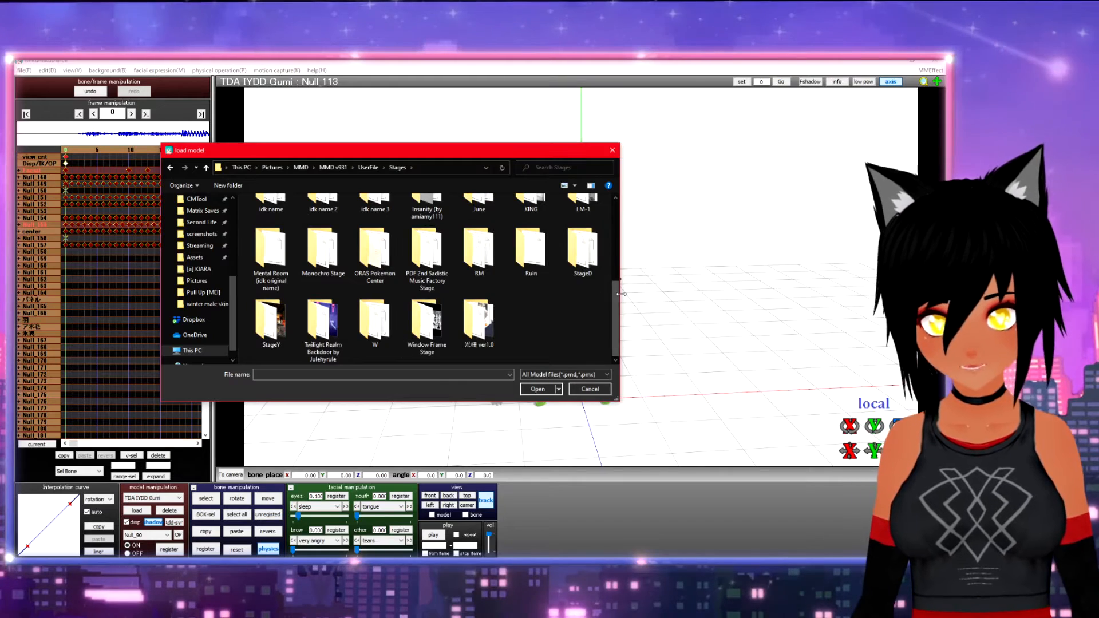
pyautogui.scroll(5, 598, 266)
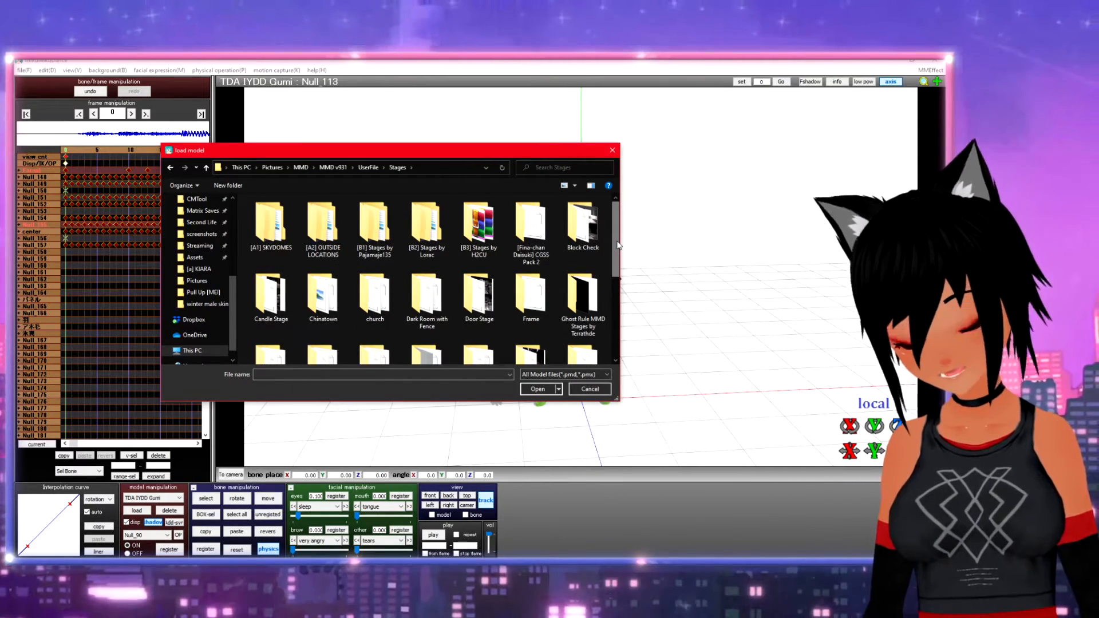
pyautogui.scroll(-5, 607, 246)
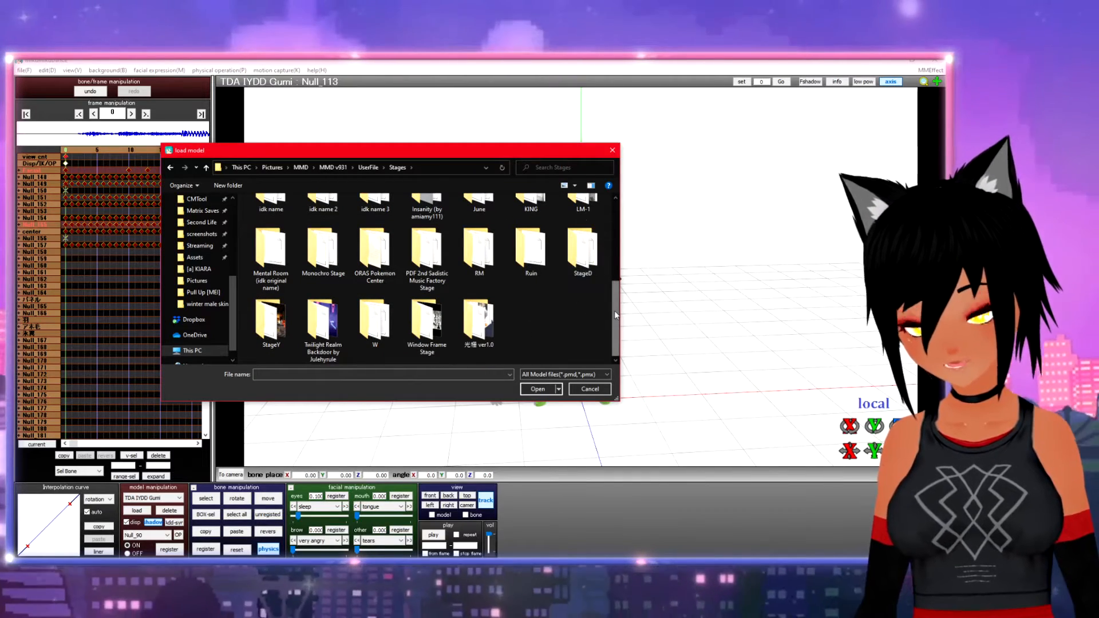
pyautogui.moveTo(613, 310); pyautogui.dragTo(612, 200)
pyautogui.moveTo(613, 238)
pyautogui.mouseDown()
pyautogui.moveTo(615, 259)
pyautogui.moveTo(617, 237)
pyautogui.mouseUp()
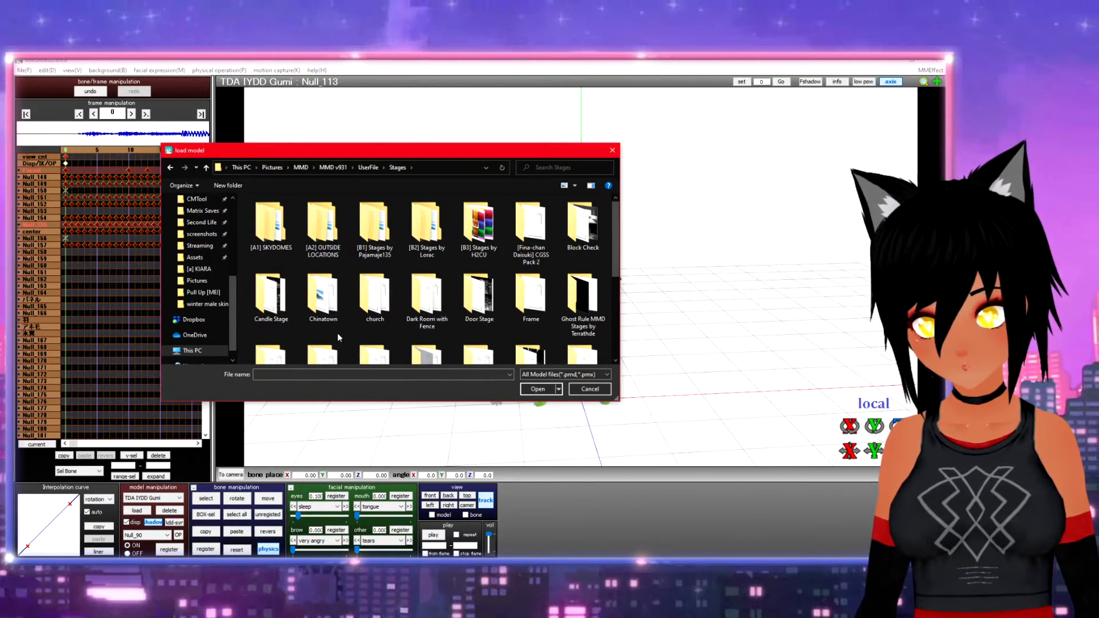
pyautogui.scroll(-1, 423, 320)
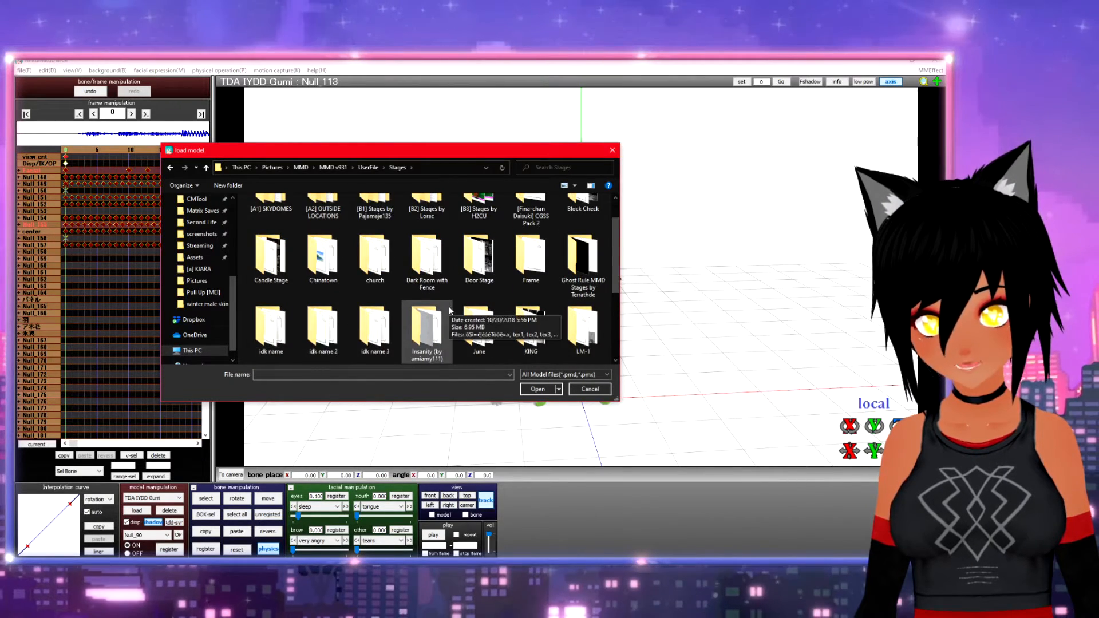
pyautogui.scroll(-3, 449, 310)
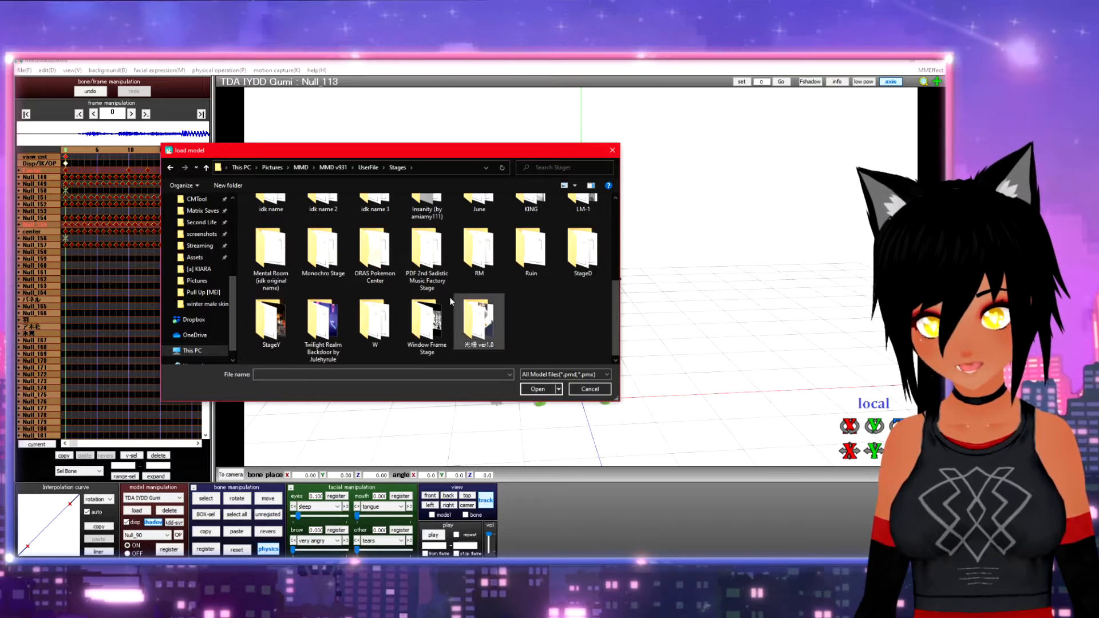
pyautogui.doubleClick(377, 250)
pyautogui.click(271, 228)
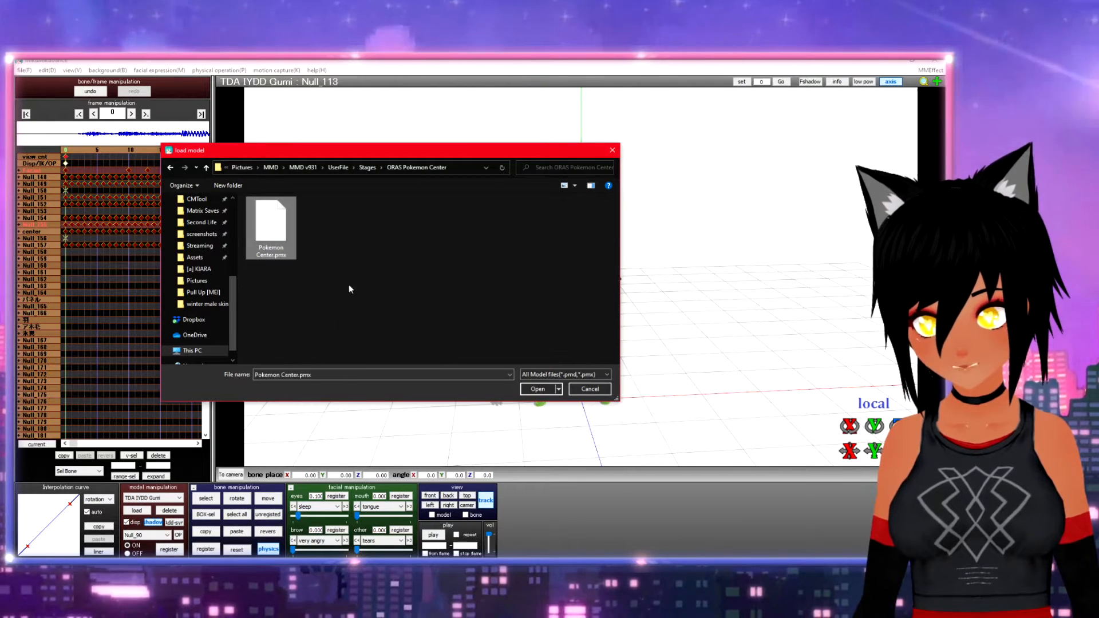
pyautogui.click(540, 389)
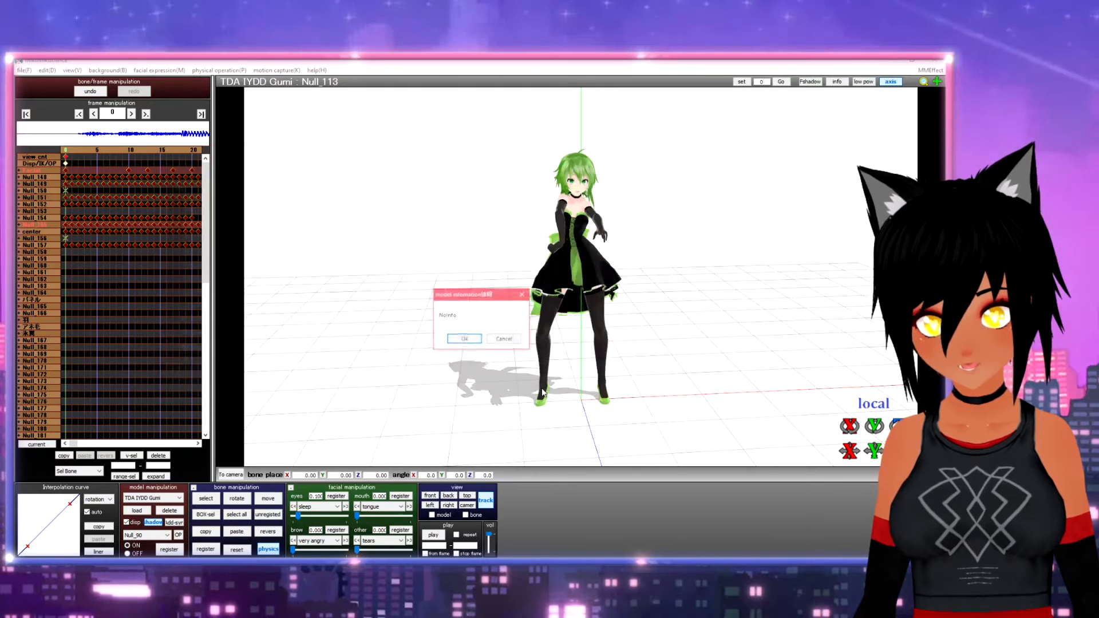
pyautogui.click(463, 340)
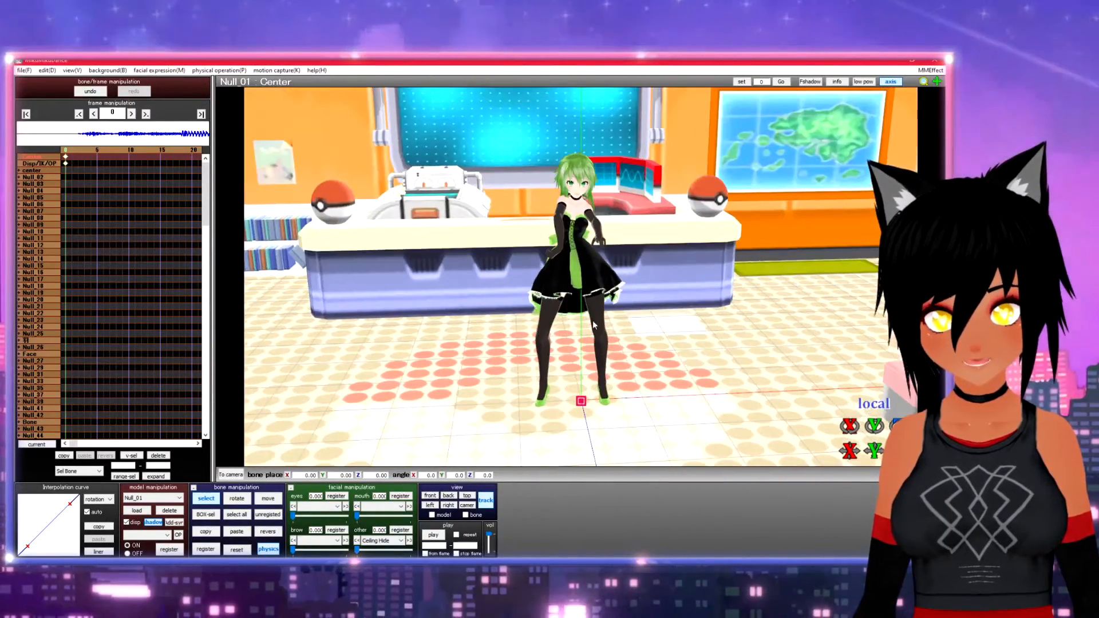
# Turn off the display of the coordinate axis and the ground shadow
pyautogui.click(72, 70)
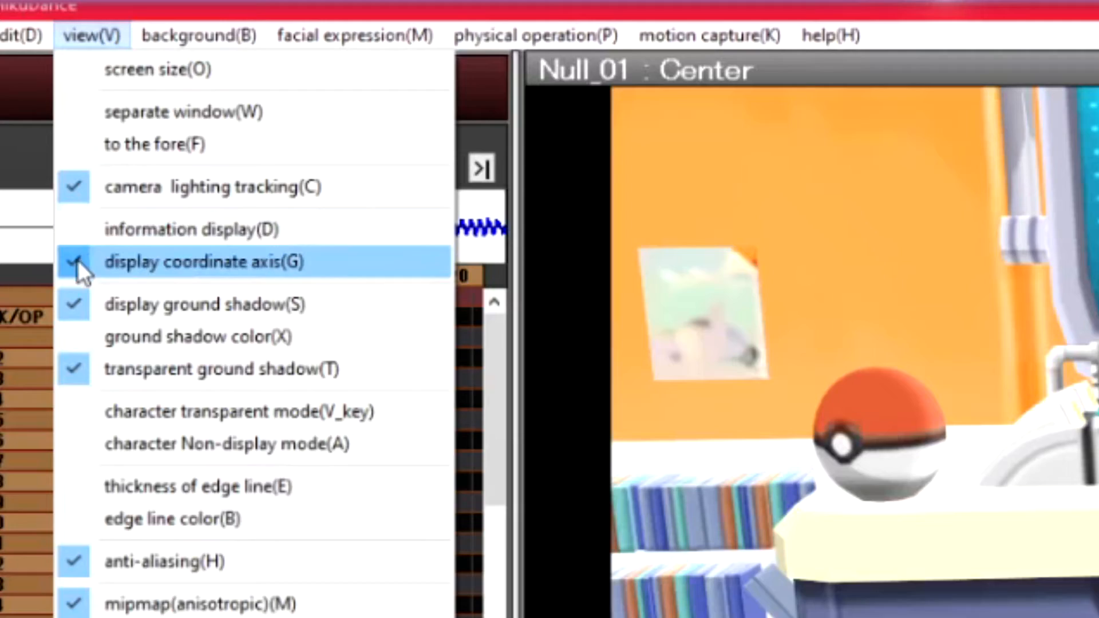
pyautogui.click(158, 261)
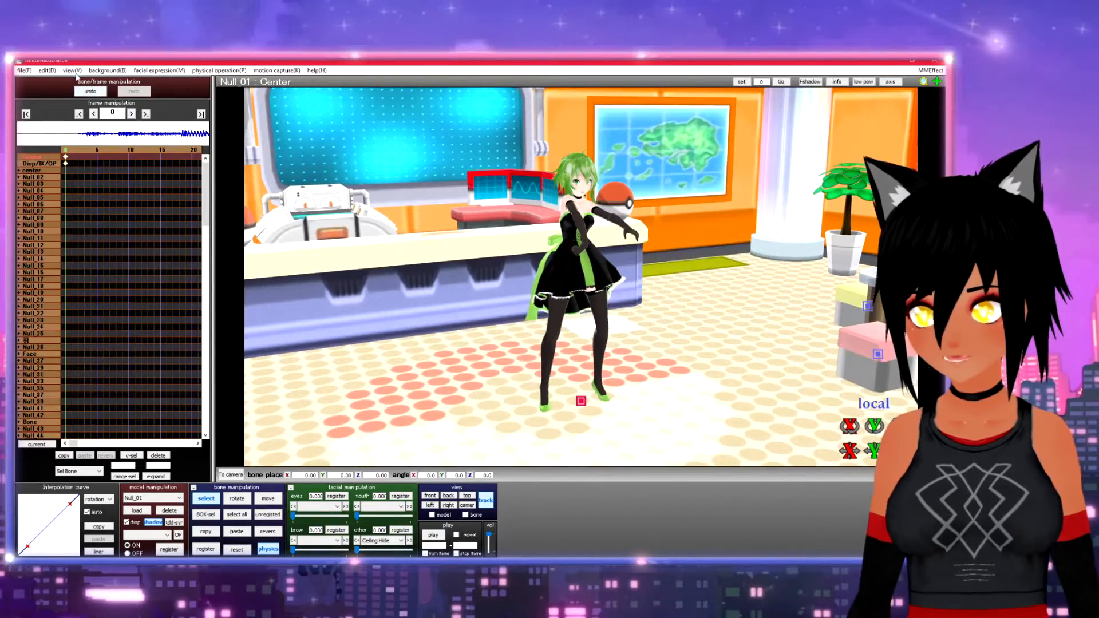
pyautogui.click(72, 70)
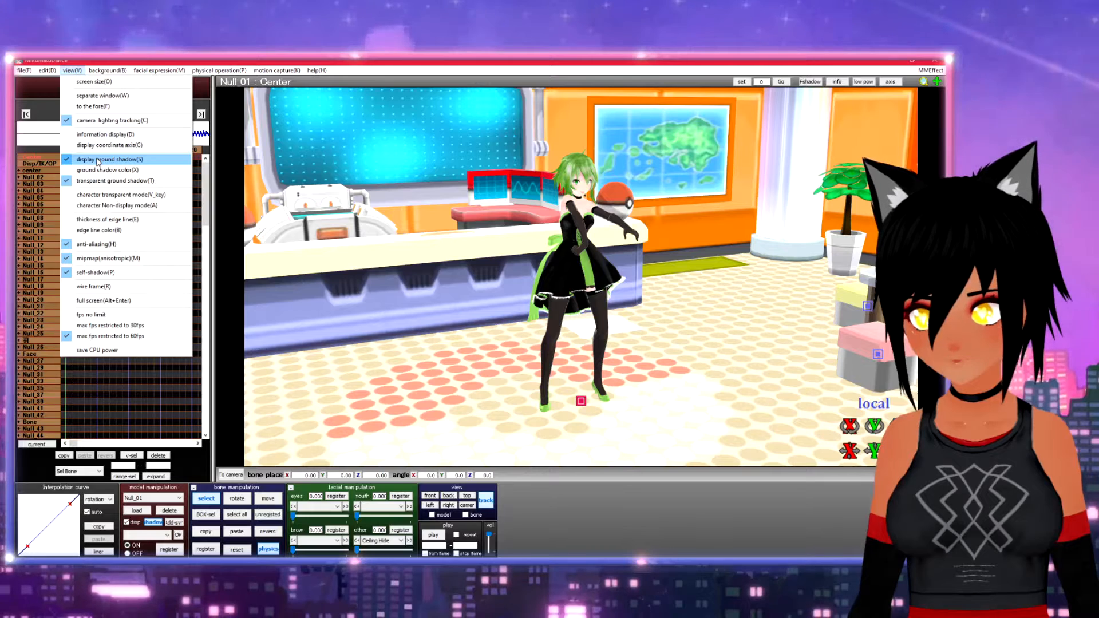
pyautogui.click(172, 303)
# Play the dance animation on the new stage briefly, and stop the playback
pyautogui.moveTo(476, 307); pyautogui.dragTo(461, 291, button='right')
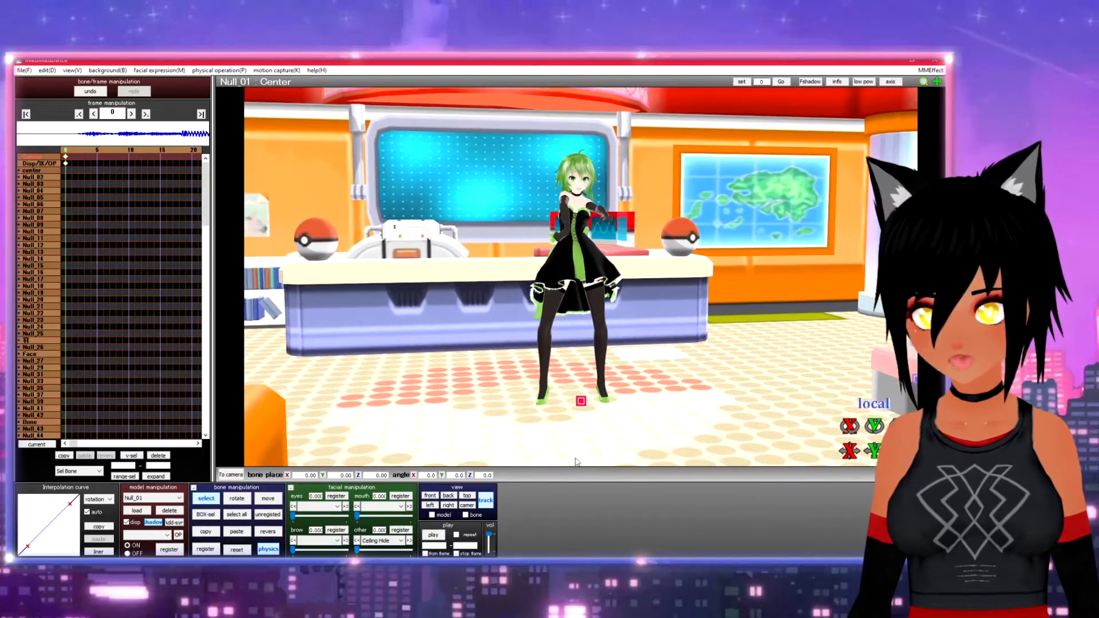
pyautogui.click(433, 534)
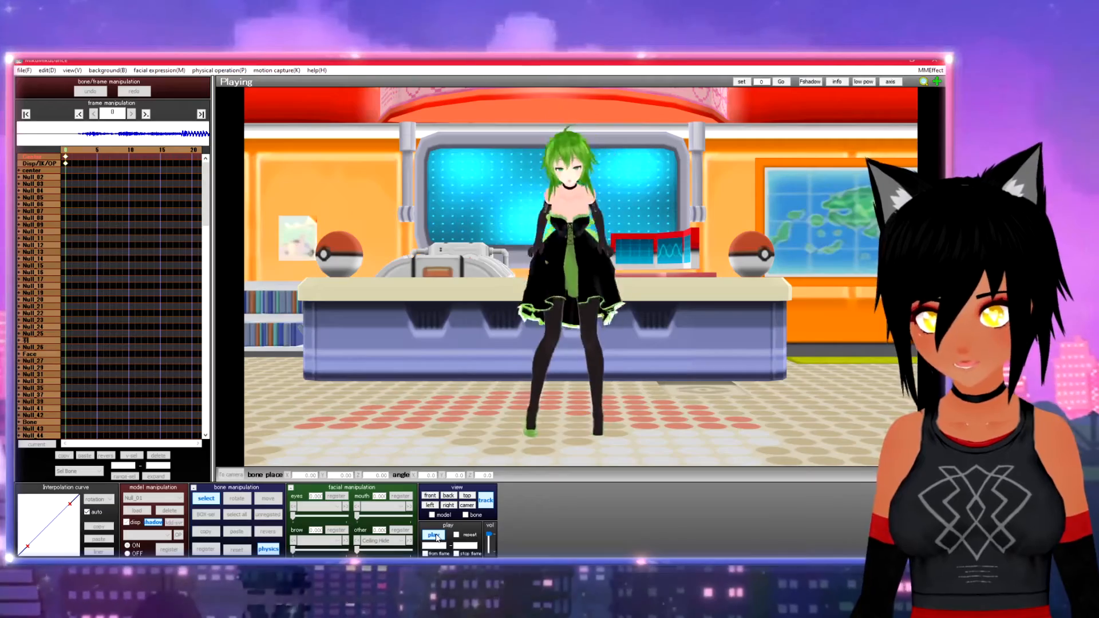
pyautogui.click(436, 536)
pyautogui.moveTo(641, 240); pyautogui.dragTo(672, 257, button='right')
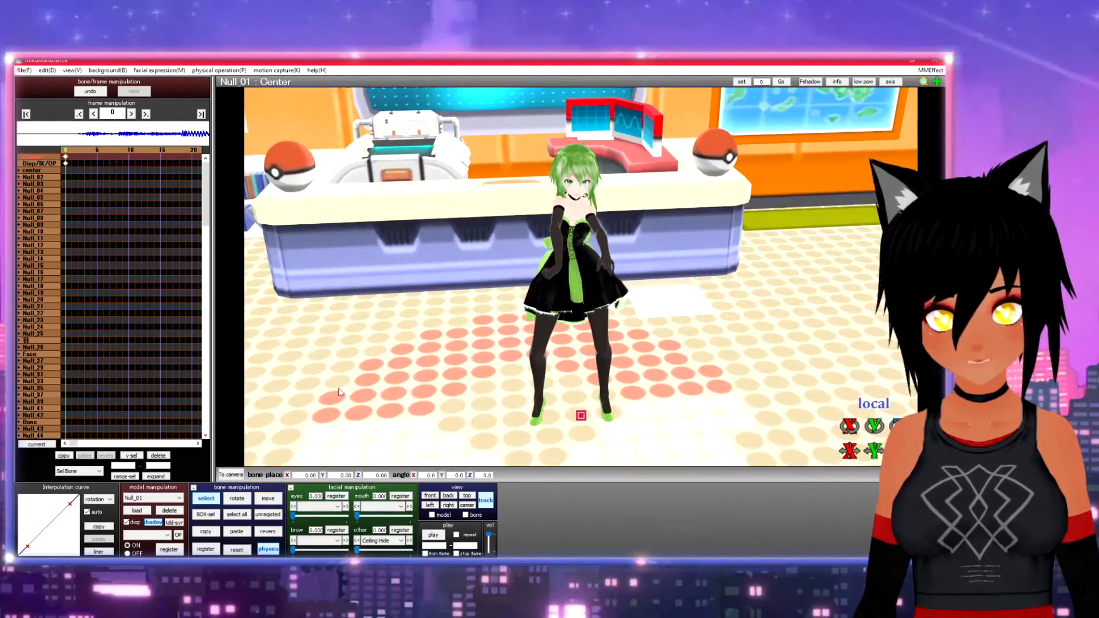
# Switch to camera/light/accessory manipulation and fine-tune the red, green and blue levels of the scene light
pyautogui.click(154, 498)
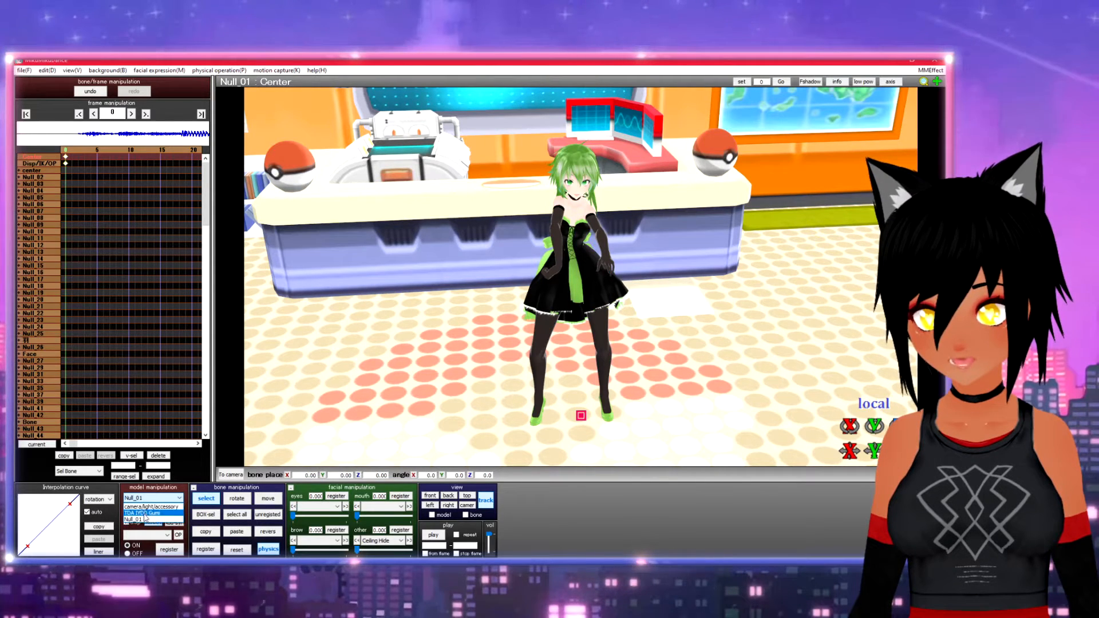
pyautogui.click(150, 506)
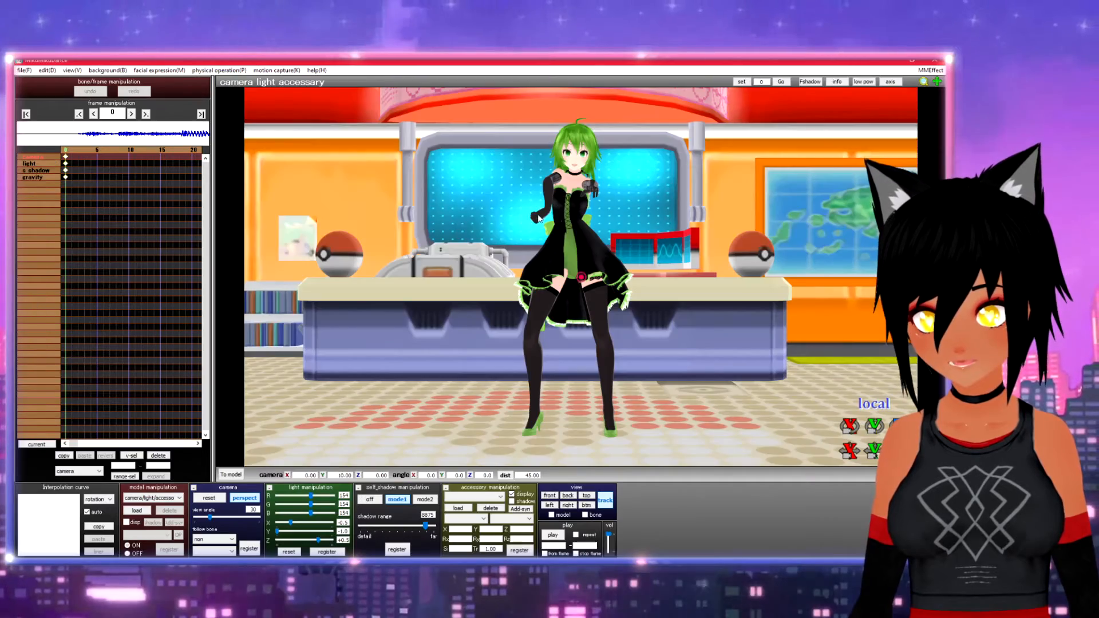
pyautogui.moveTo(650, 234)
pyautogui.mouseDown(button='right')
pyautogui.moveTo(681, 240)
pyautogui.moveTo(641, 236)
pyautogui.moveTo(675, 244)
pyautogui.moveTo(667, 247)
pyautogui.mouseUp(button='right')
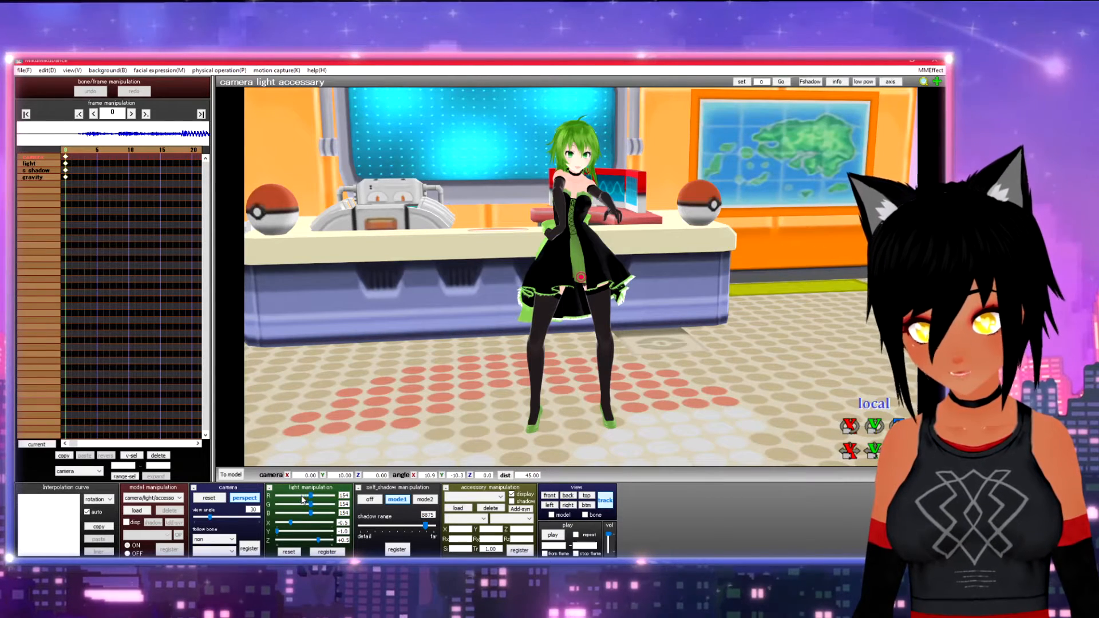
pyautogui.moveTo(313, 499)
pyautogui.mouseDown()
pyautogui.moveTo(342, 500)
pyautogui.moveTo(285, 504)
pyautogui.moveTo(312, 504)
pyautogui.mouseUp()
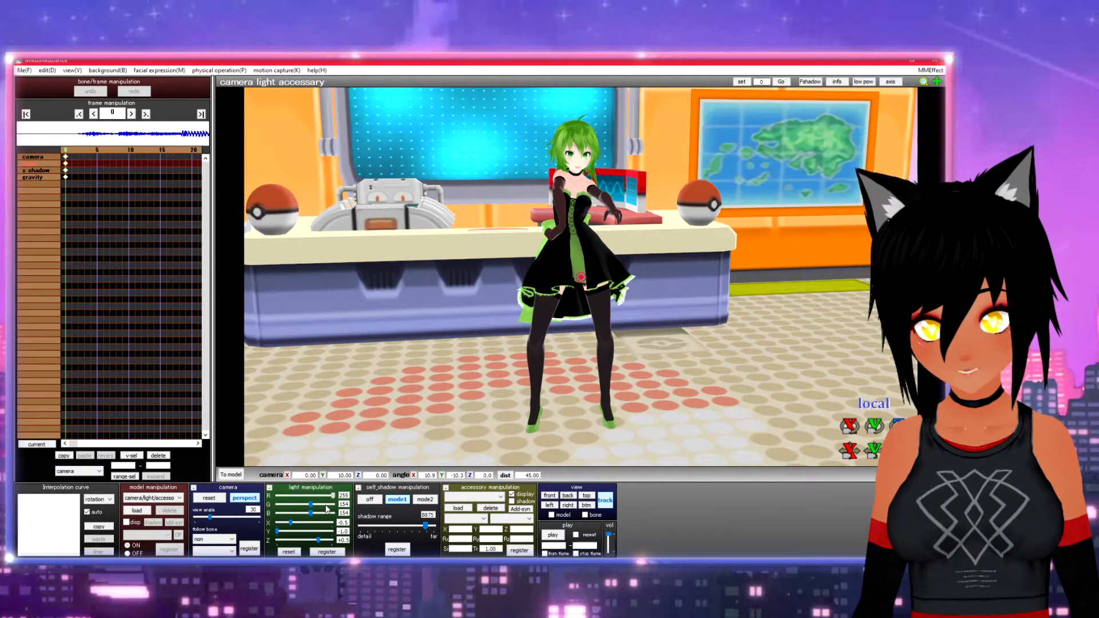
pyautogui.moveTo(344, 506)
pyautogui.mouseDown()
pyautogui.moveTo(269, 519)
pyautogui.moveTo(350, 507)
pyautogui.mouseUp()
pyautogui.moveTo(282, 509); pyautogui.dragTo(312, 518)
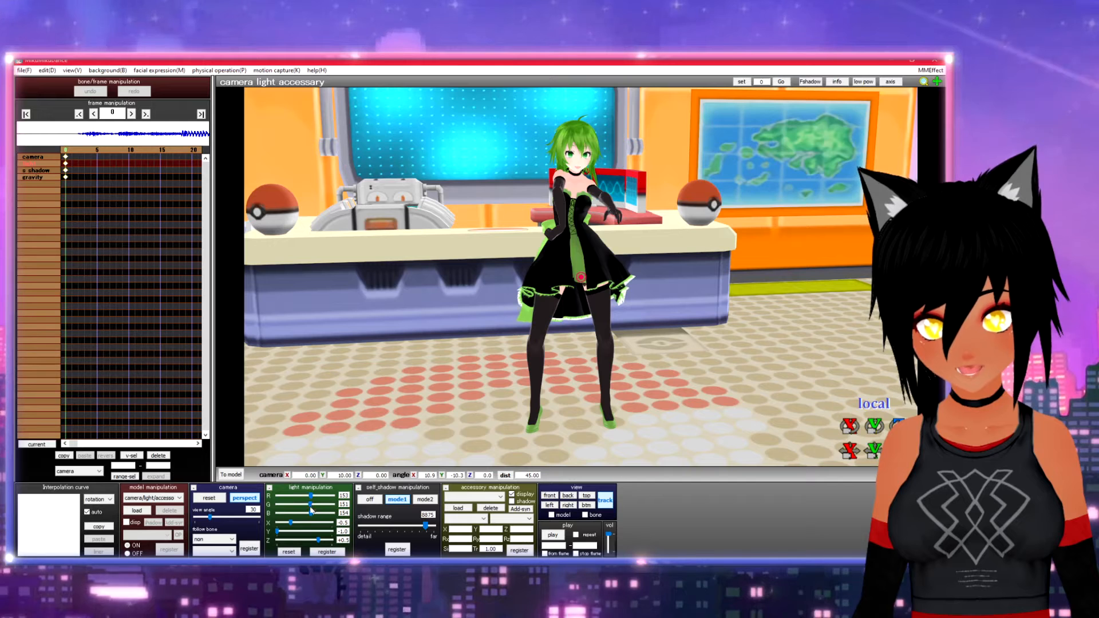
pyautogui.moveTo(309, 517)
pyautogui.mouseDown()
pyautogui.moveTo(259, 516)
pyautogui.moveTo(312, 519)
pyautogui.mouseUp()
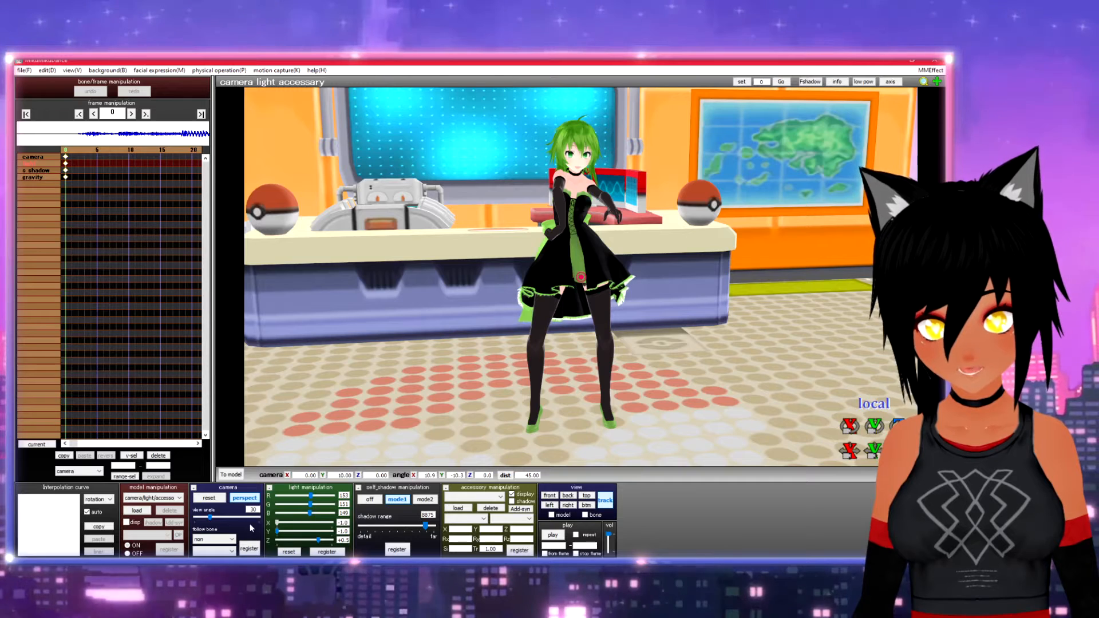
# Adjust the scene light's direction to about X -0.4, Y -0.3 and Z +0.8 so the shadows fall across the stage
pyautogui.moveTo(277, 523); pyautogui.dragTo(300, 538)
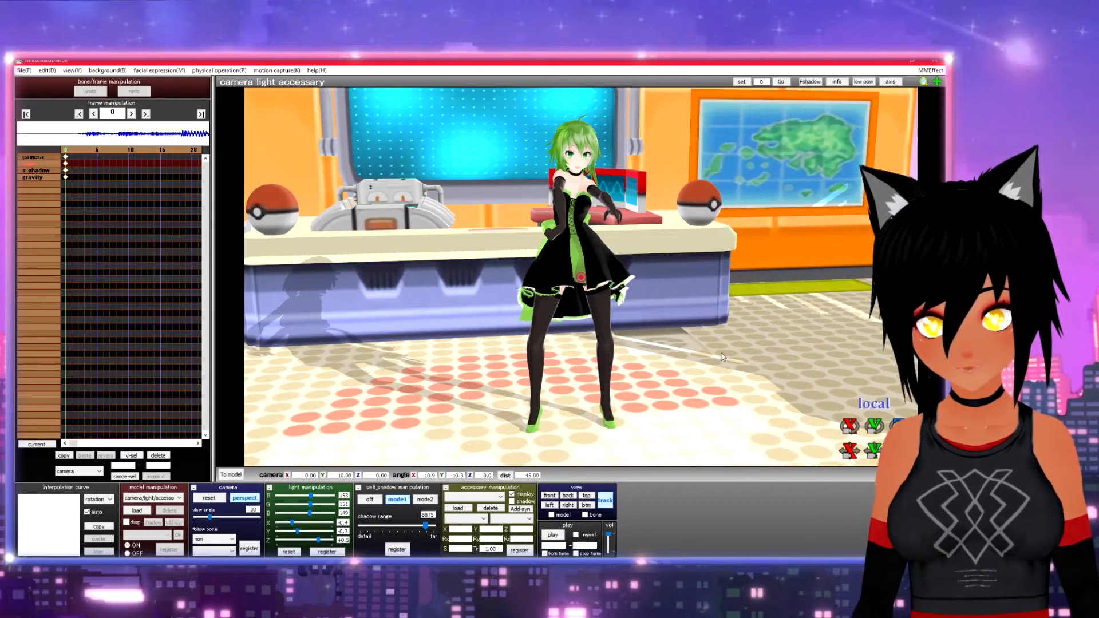
pyautogui.scroll(-5, 721, 354)
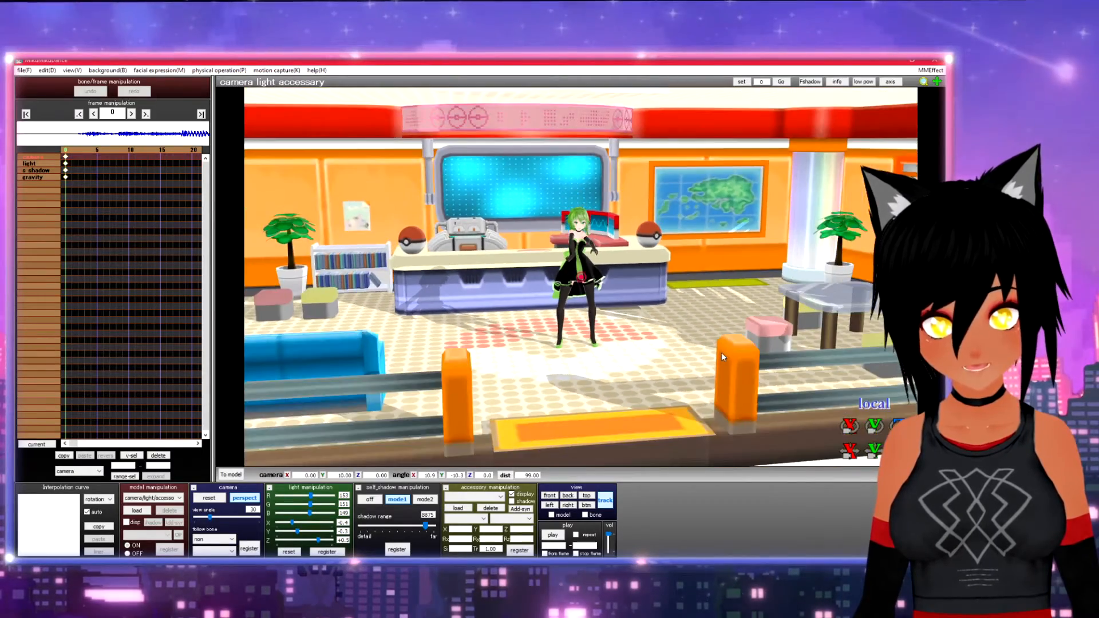
pyautogui.moveTo(721, 352)
pyautogui.mouseDown(button='right')
pyautogui.moveTo(744, 371)
pyautogui.moveTo(735, 369)
pyautogui.moveTo(775, 358)
pyautogui.moveTo(667, 350)
pyautogui.moveTo(704, 341)
pyautogui.moveTo(744, 360)
pyautogui.moveTo(726, 364)
pyautogui.mouseUp(button='right')
pyautogui.scroll(-6, 732, 365)
pyautogui.scroll(5, 728, 368)
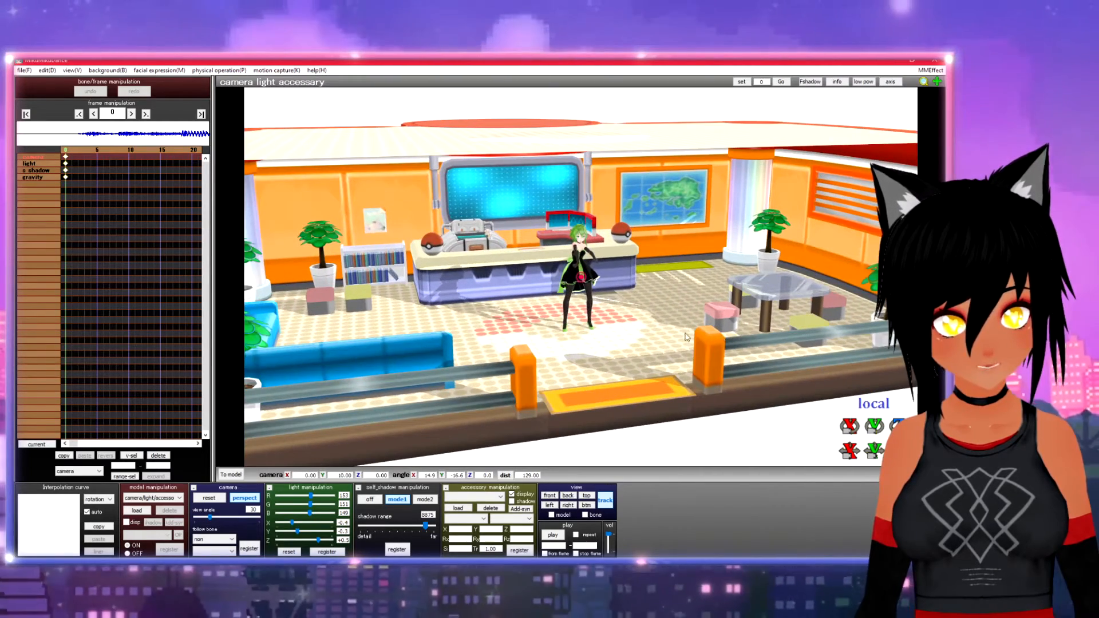
pyautogui.moveTo(685, 334); pyautogui.dragTo(679, 336, button='middle')
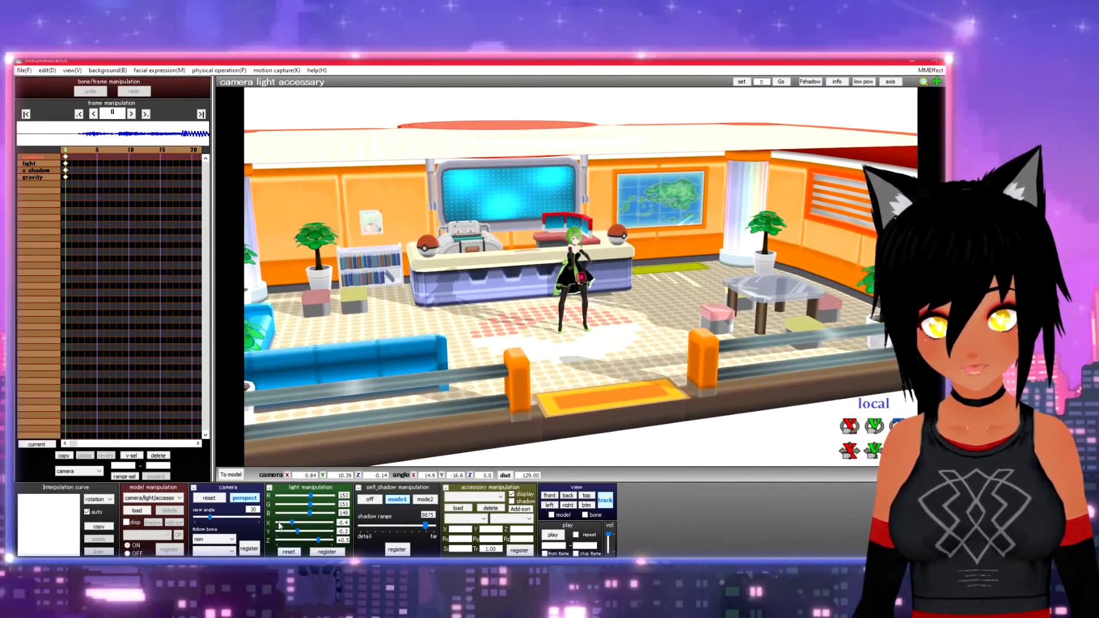
pyautogui.click(297, 535)
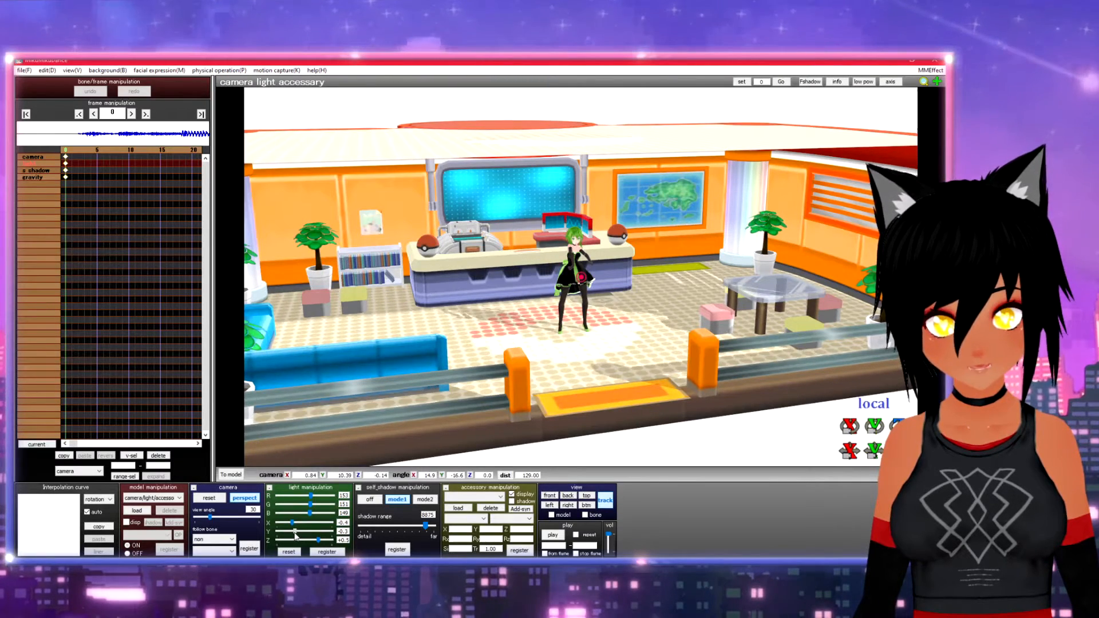
pyautogui.moveTo(319, 542); pyautogui.dragTo(294, 523)
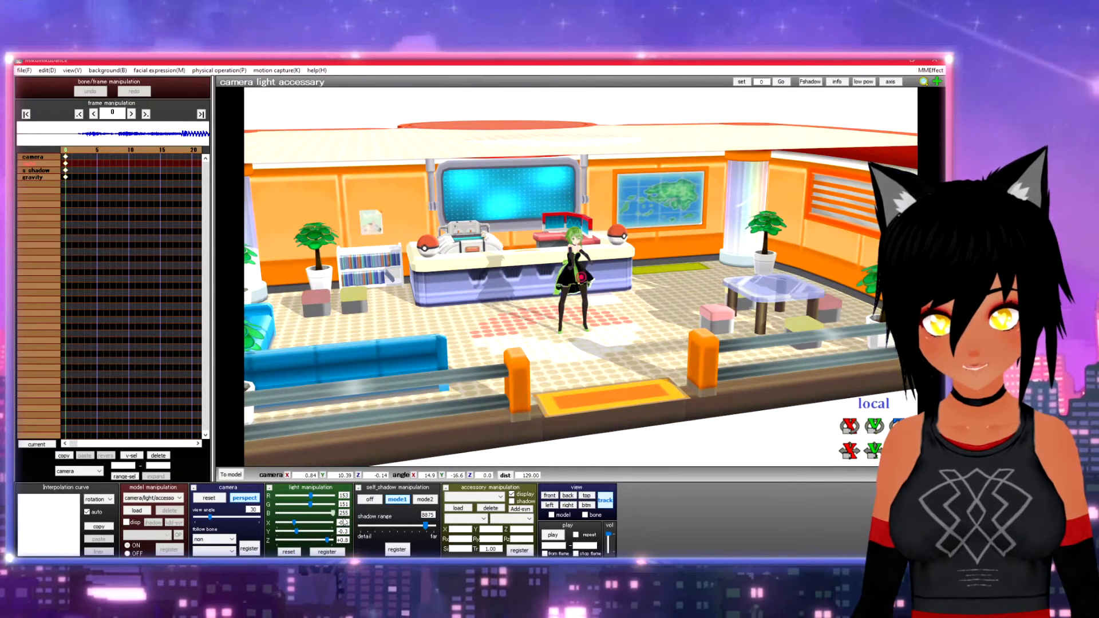
pyautogui.moveTo(287, 535); pyautogui.dragTo(319, 502)
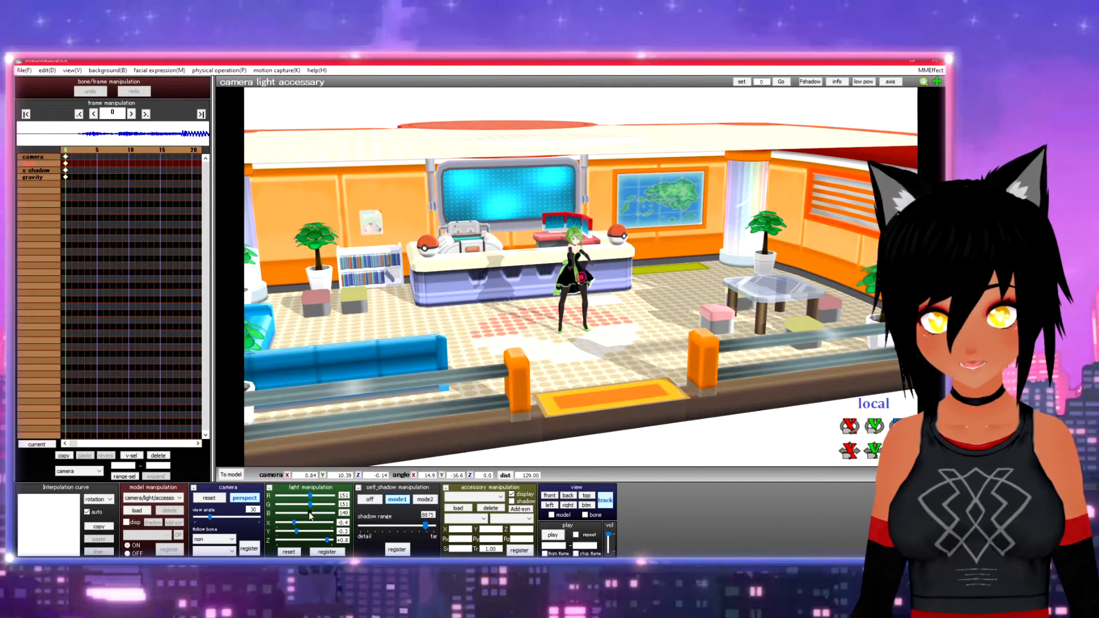
# Fine-tune the scene light's blue level to match the red and green, and check the lighting on the model up close
pyautogui.moveTo(314, 512); pyautogui.dragTo(311, 514)
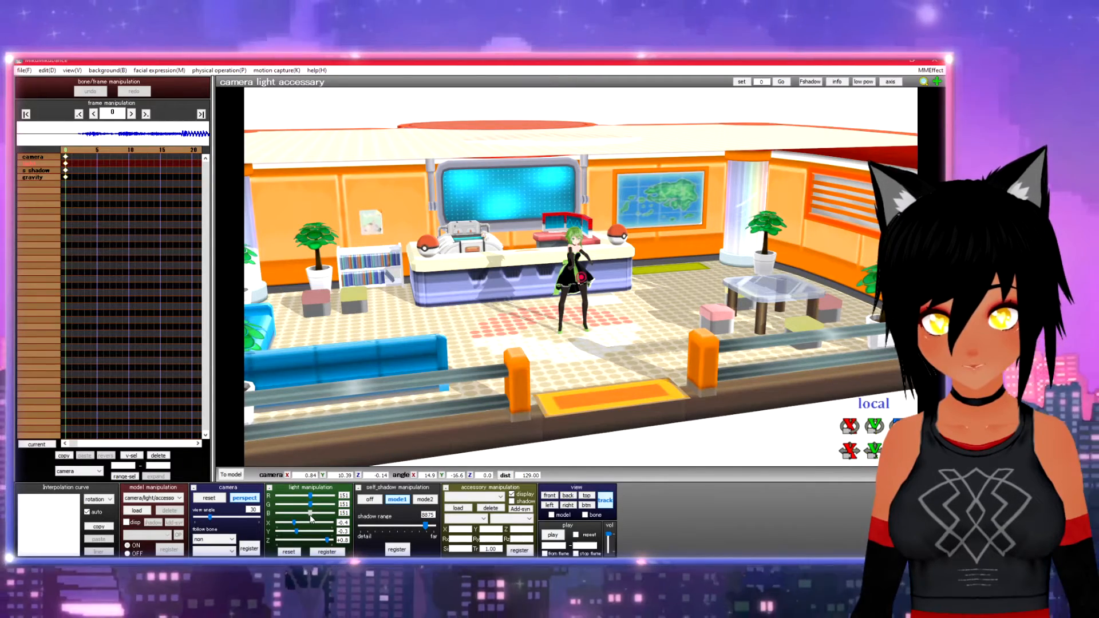
pyautogui.scroll(10, 639, 303)
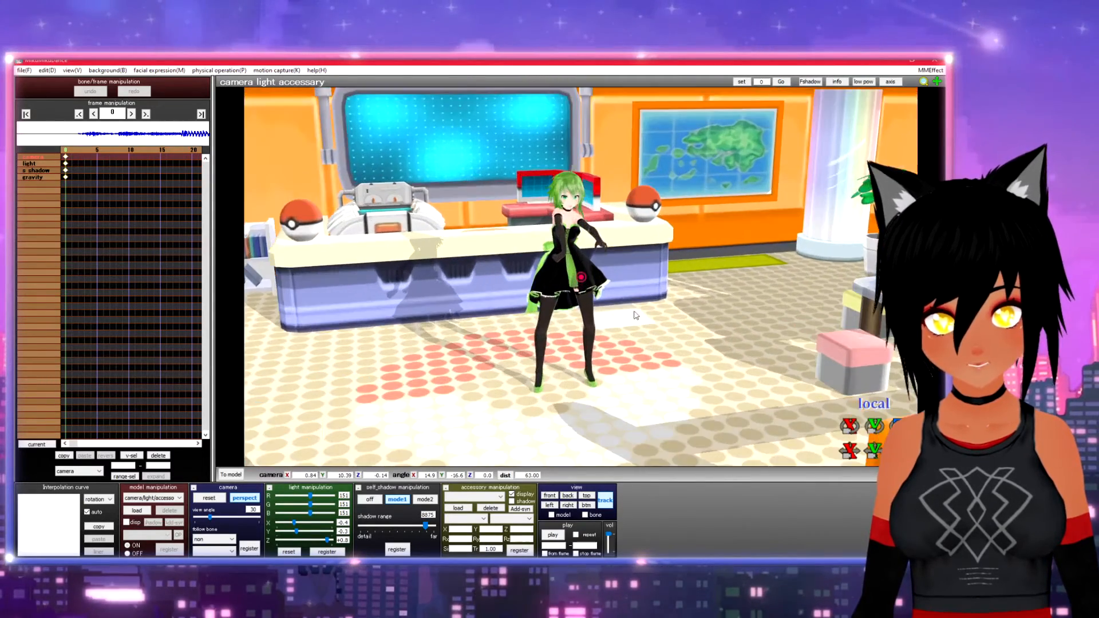
pyautogui.moveTo(635, 322); pyautogui.dragTo(642, 318, button='right')
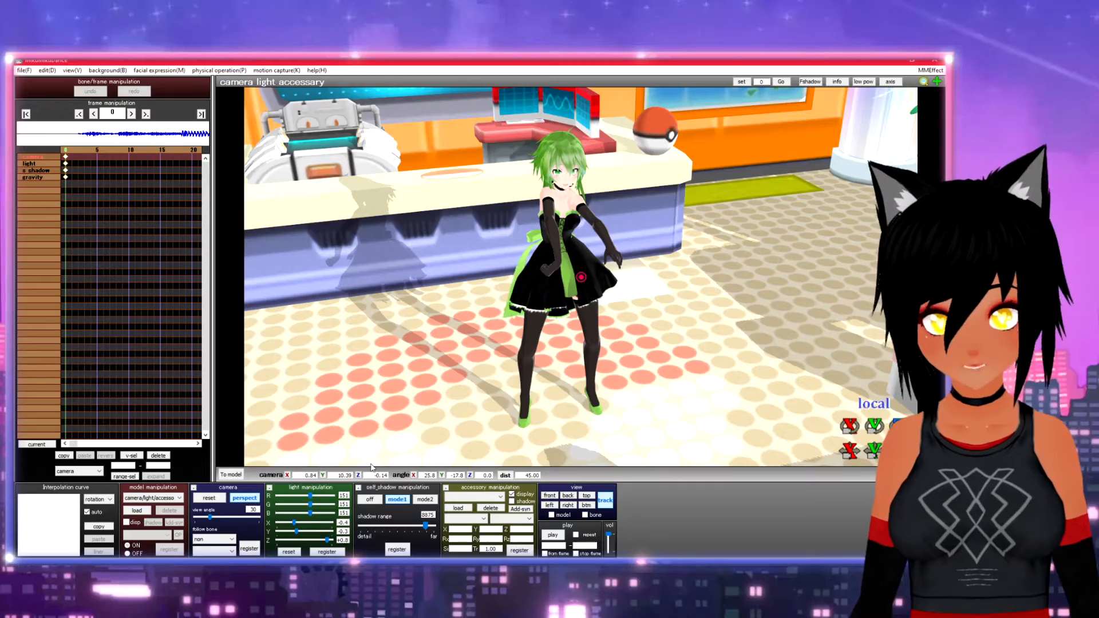
pyautogui.moveTo(610, 362); pyautogui.dragTo(464, 406, button='right')
pyautogui.scroll(6, 611, 347)
pyautogui.scroll(-6, 611, 351)
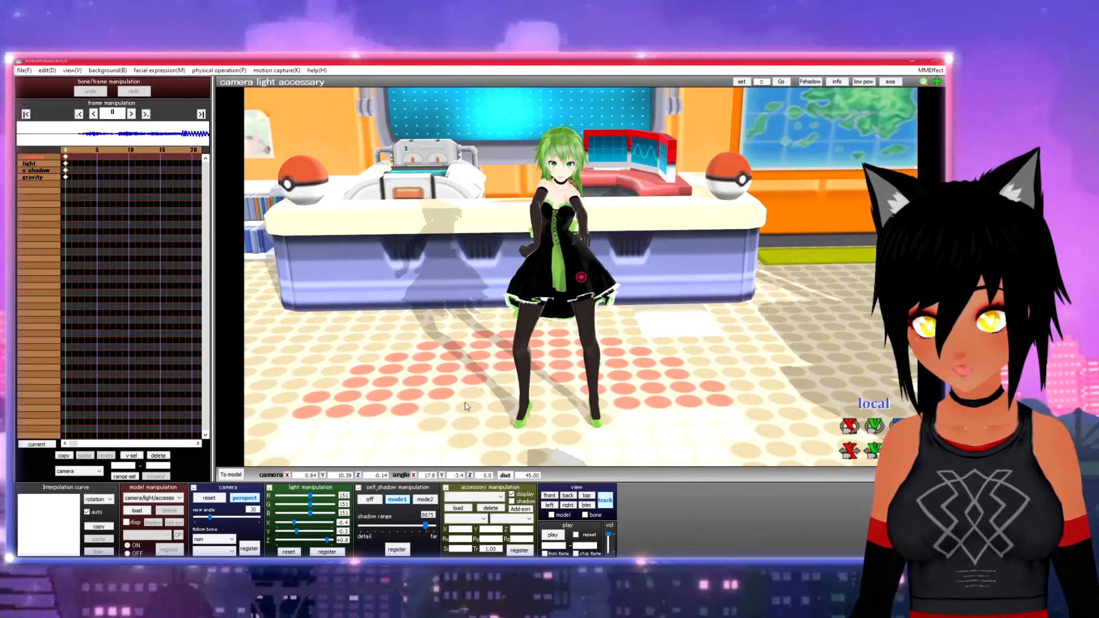
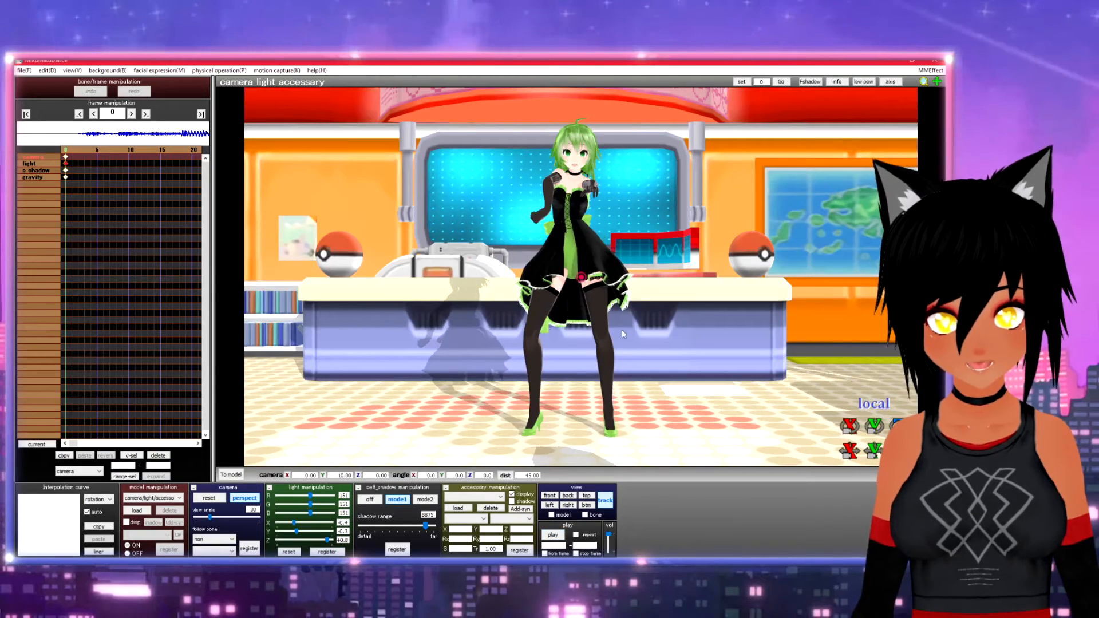
# Frame the model's upper body at a camera distance of 15 and register the view as a camera keyframe at frame 0
pyautogui.moveTo(621, 330)
pyautogui.mouseDown(button='right')
pyautogui.moveTo(668, 311)
pyautogui.moveTo(630, 333)
pyautogui.mouseUp(button='right')
pyautogui.moveTo(497, 362); pyautogui.dragTo(472, 392, button='middle')
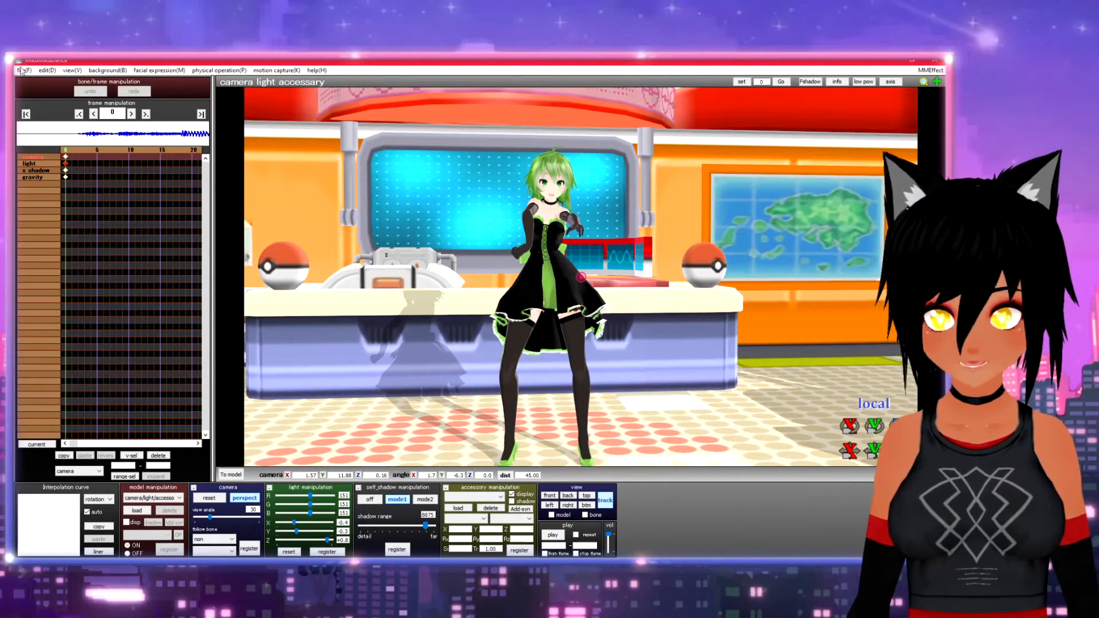
pyautogui.scroll(-2, 650, 362)
pyautogui.scroll(4, 650, 362)
pyautogui.moveTo(650, 362); pyautogui.dragTo(664, 387, button='right')
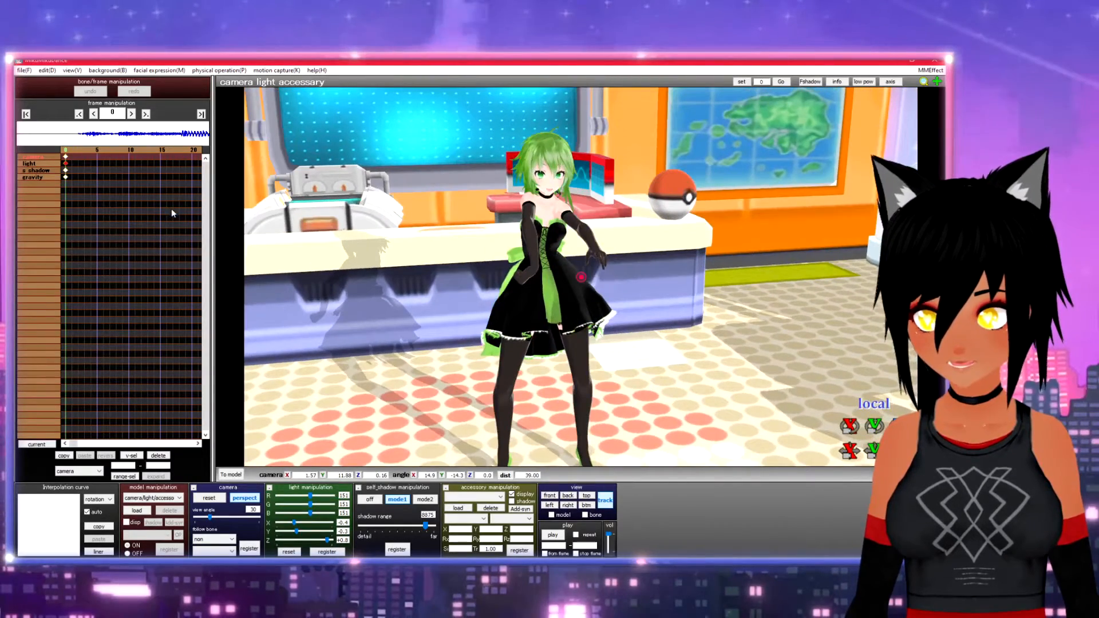
pyautogui.scroll(-8, 641, 288)
pyautogui.scroll(4, 645, 288)
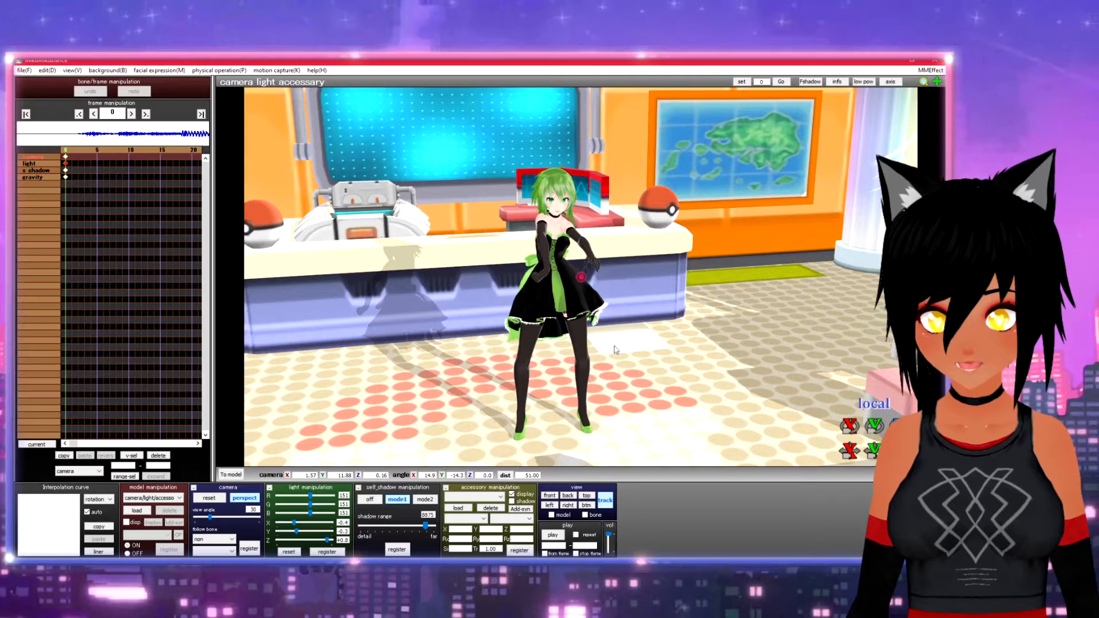
pyautogui.click(551, 535)
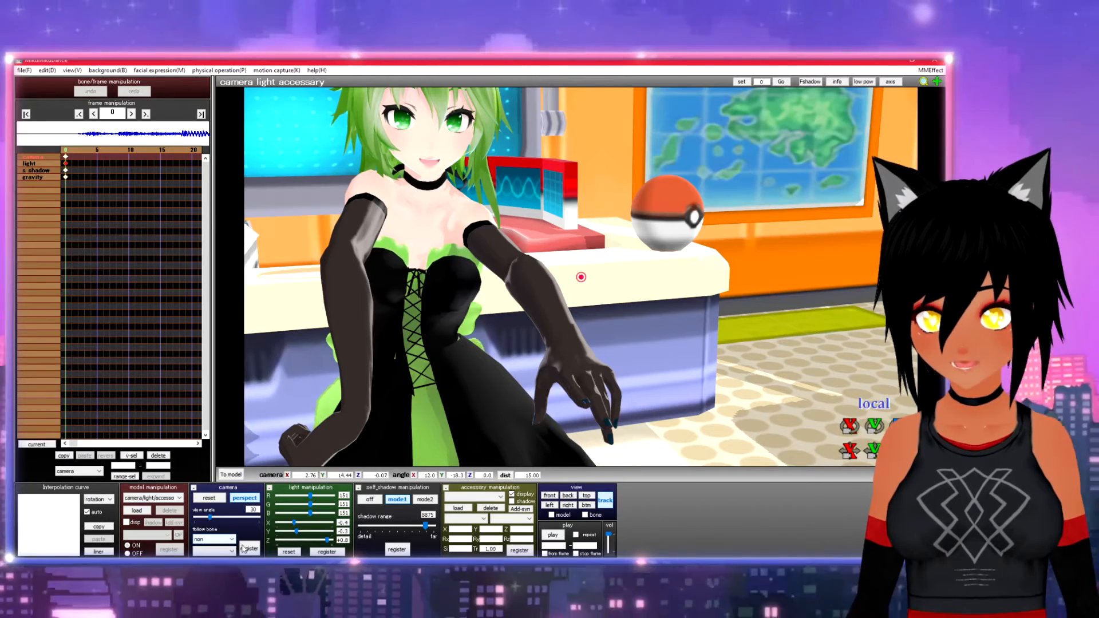
# Step forward frame by frame from frame 0 to examine the dance from the registered camera view
pyautogui.press('Right')
pyautogui.press('Right')
pyautogui.press('Right')
pyautogui.press('Right')
pyautogui.press('Right')
pyautogui.press('Right')
pyautogui.press('Right')
pyautogui.press('Right')
pyautogui.press('Right')
pyautogui.press('Right')
pyautogui.press('Right')
pyautogui.press('Right')
pyautogui.press('Right')
pyautogui.press('Right')
pyautogui.press('Right')
pyautogui.press('Right')
pyautogui.press('Right')
pyautogui.press('Right')
pyautogui.press('Right')
pyautogui.press('Right')
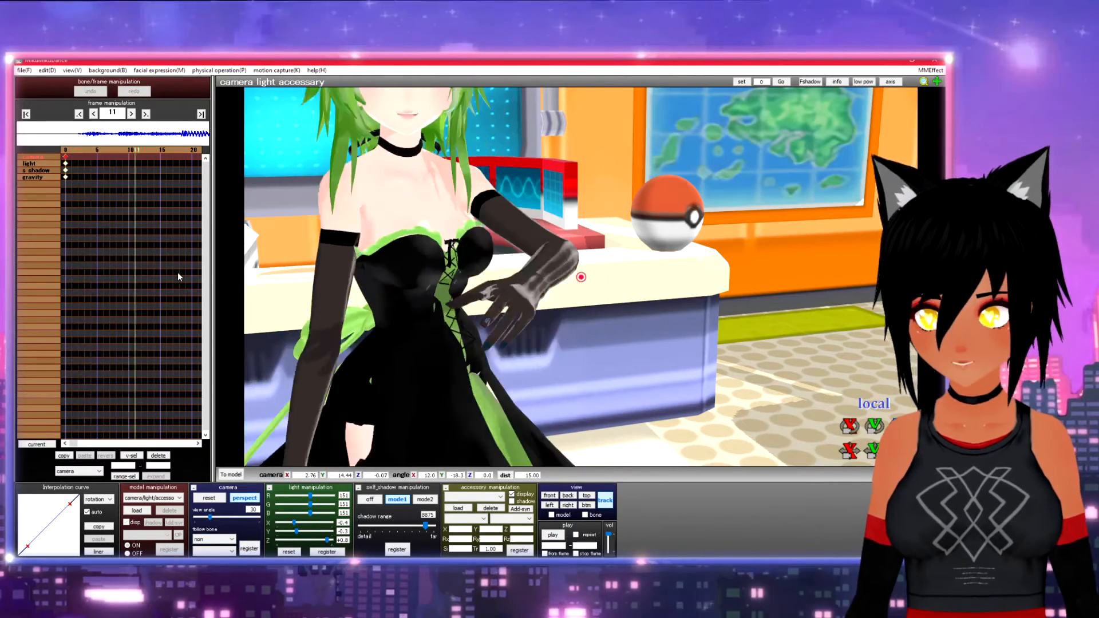
pyautogui.press('Right')
pyautogui.press('Right')
pyautogui.press('Right')
pyautogui.press('Right')
pyautogui.press('Right')
pyautogui.press('Right')
pyautogui.press('Right')
pyautogui.press('Right')
pyautogui.press('Right')
pyautogui.press('Right')
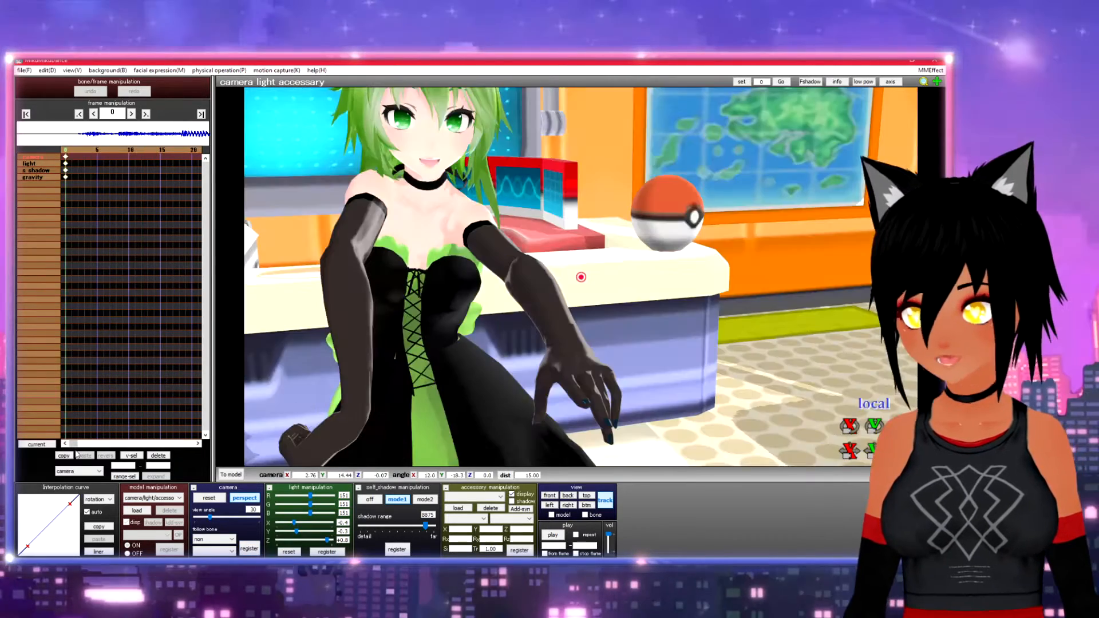
# At frame 60, turn the camera behind the model to a Y angle of 104.3 and register a second camera keyframe
pyautogui.moveTo(73, 443); pyautogui.dragTo(78, 444)
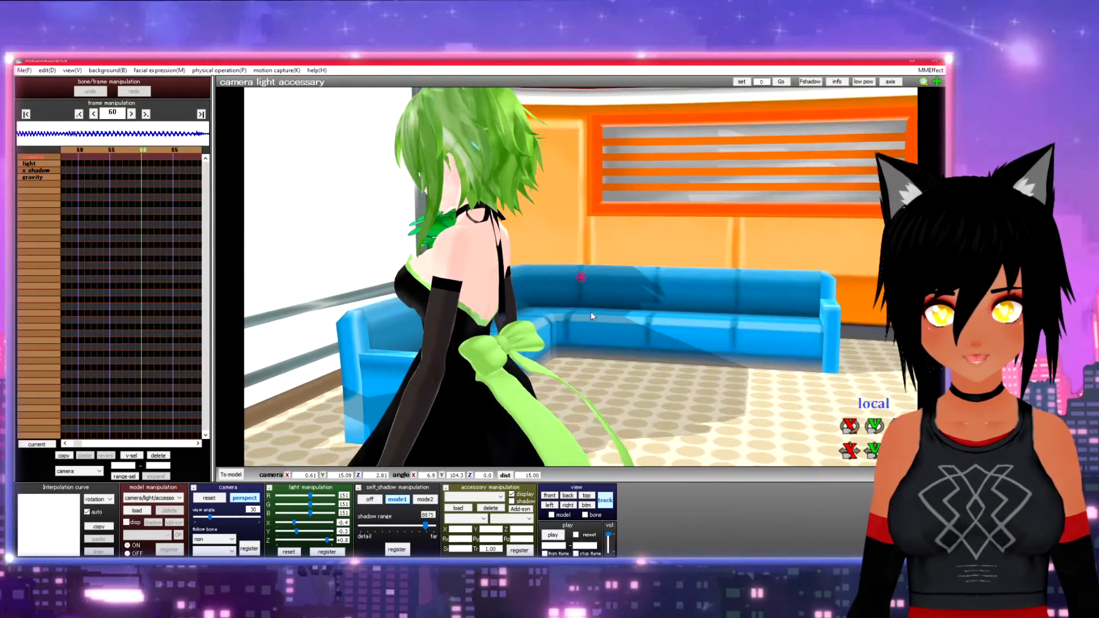
pyautogui.moveTo(591, 312); pyautogui.dragTo(596, 309, button='middle')
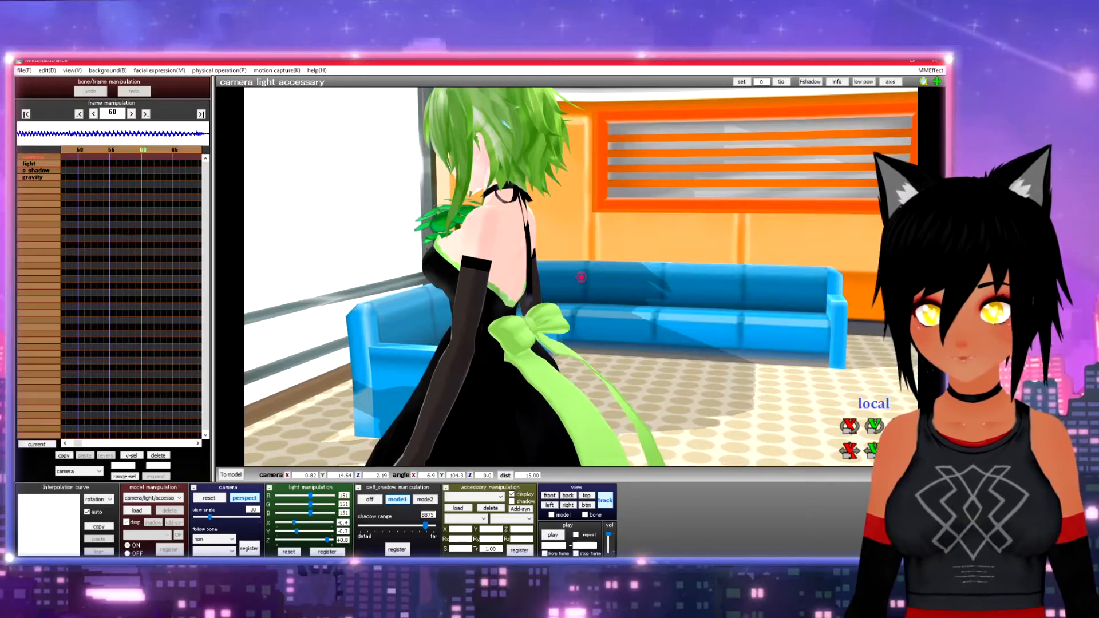
pyautogui.click(553, 535)
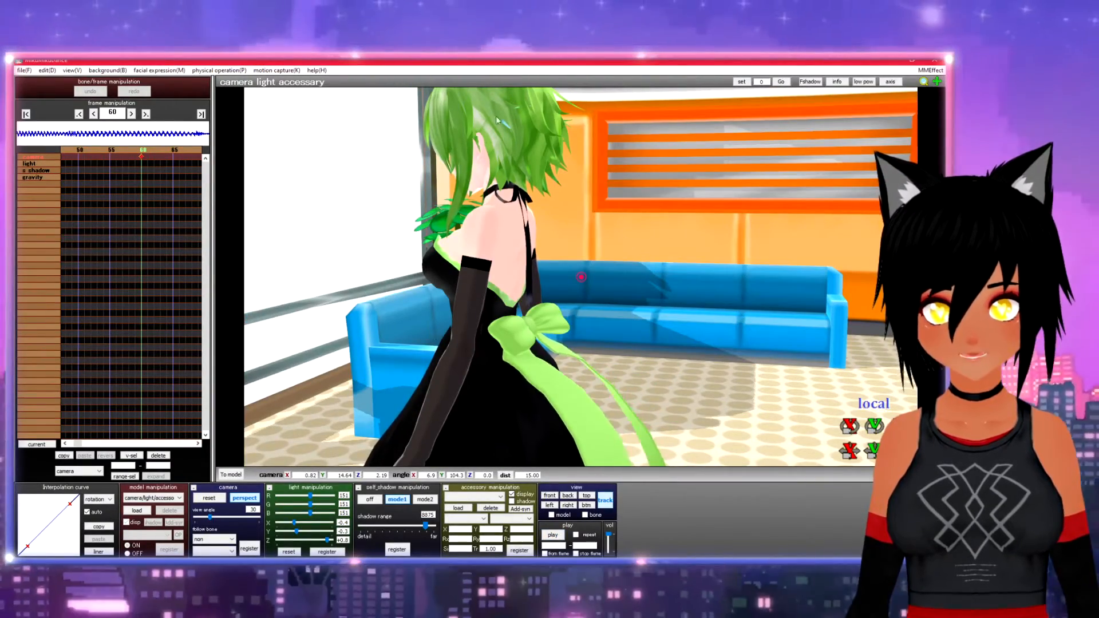
pyautogui.moveTo(513, 291); pyautogui.dragTo(743, 311, button='right')
pyautogui.scroll(-5, 768, 303)
pyautogui.moveTo(743, 311); pyautogui.dragTo(709, 270, button='middle')
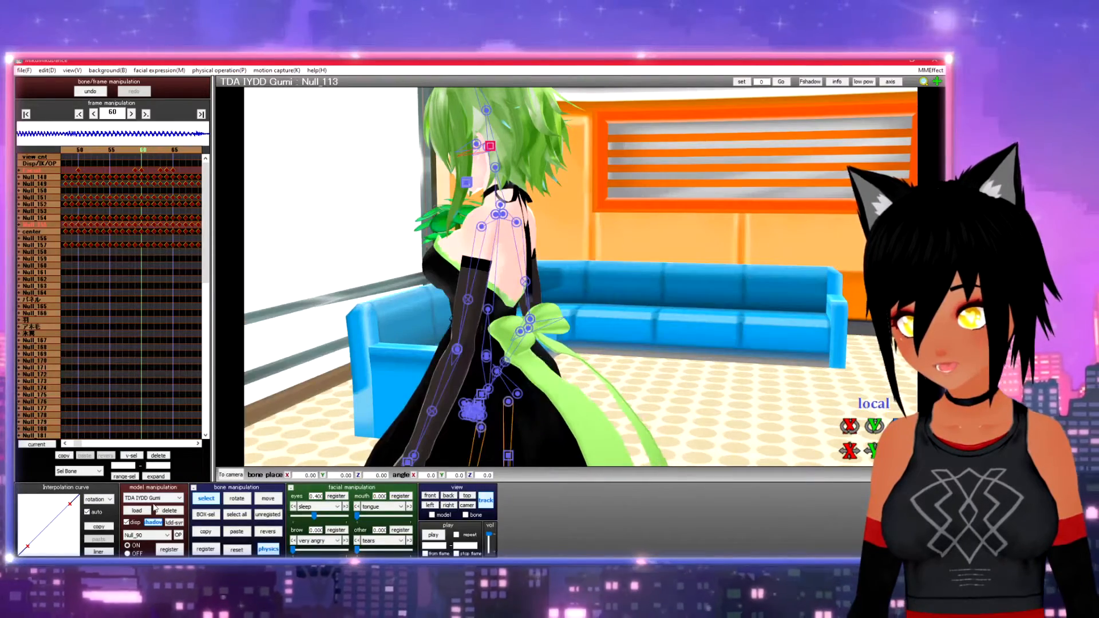
# Select all bone frames of the TDA IYDD Gumi model and delete them to clear its dance motion
pyautogui.click(48, 70)
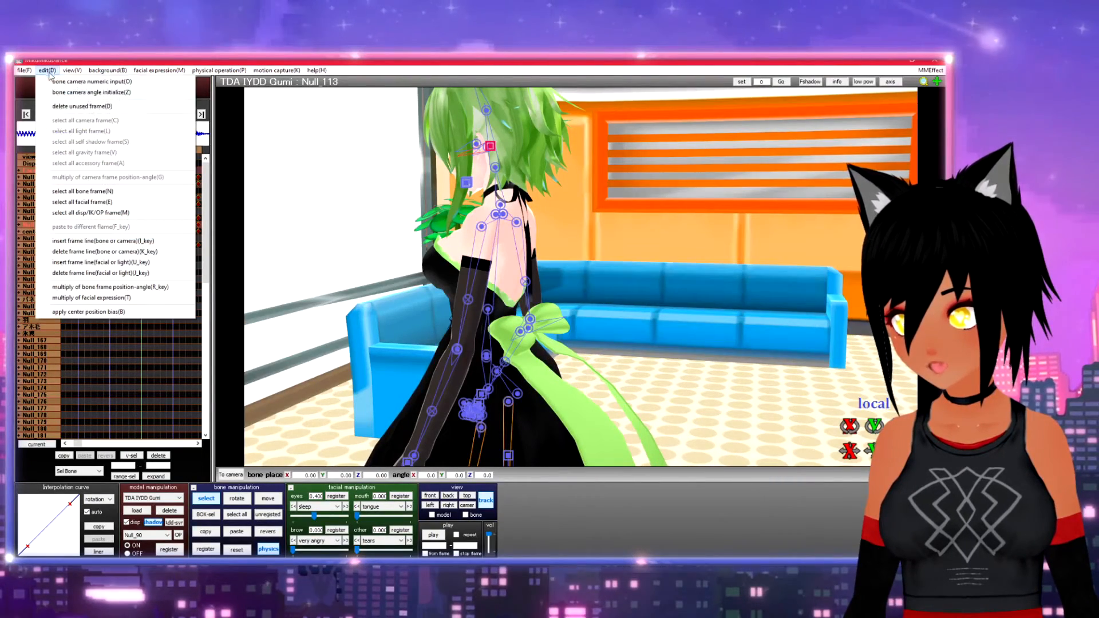
pyautogui.click(95, 190)
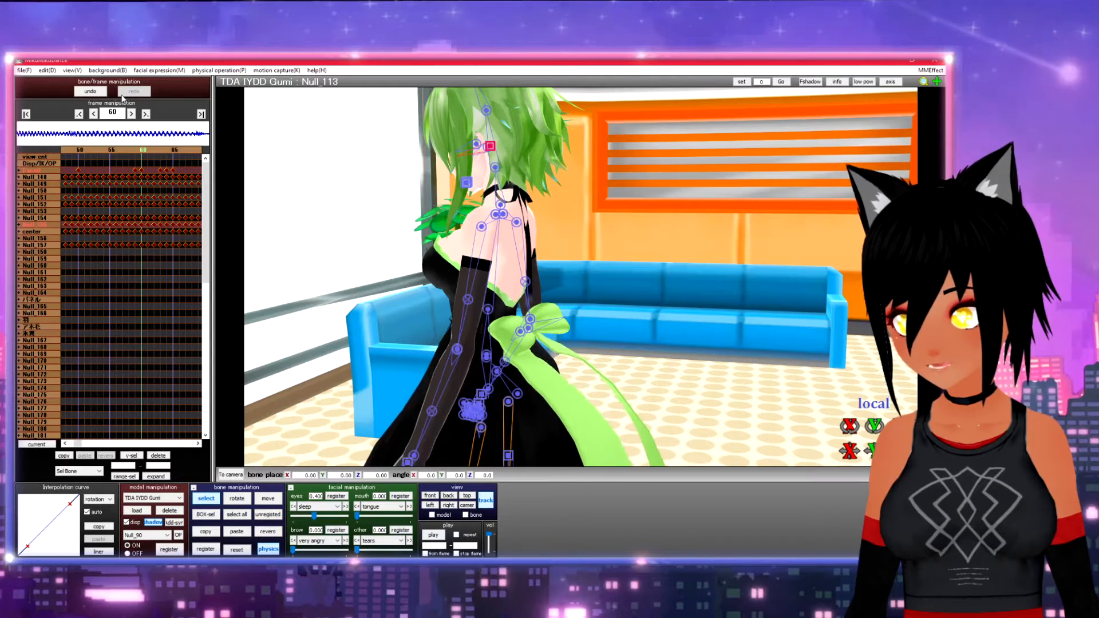
pyautogui.click(173, 500)
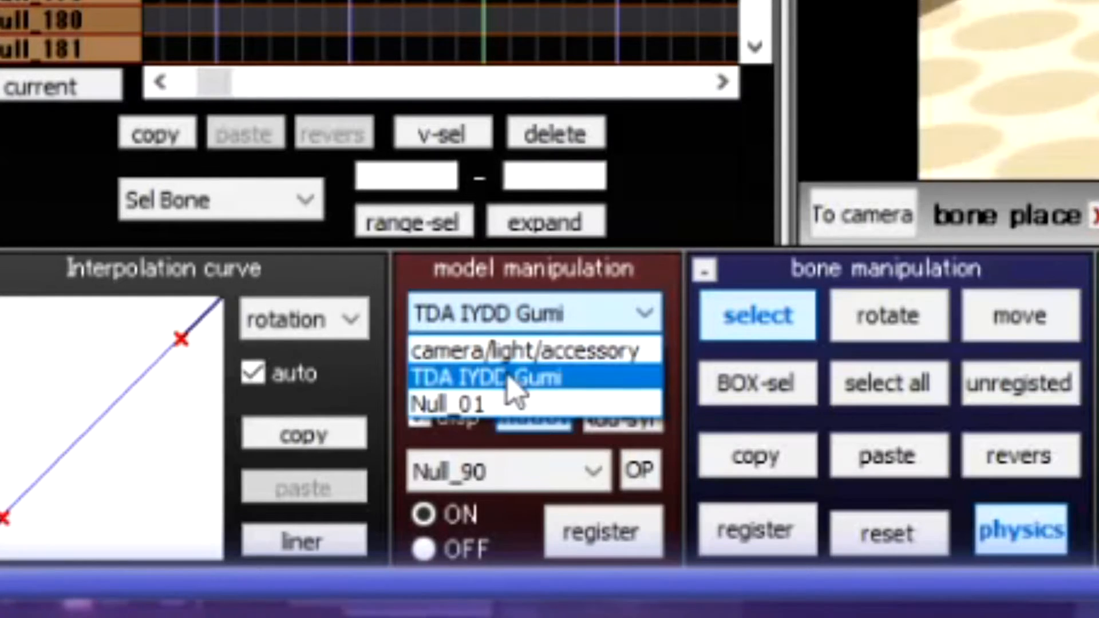
pyautogui.click(512, 378)
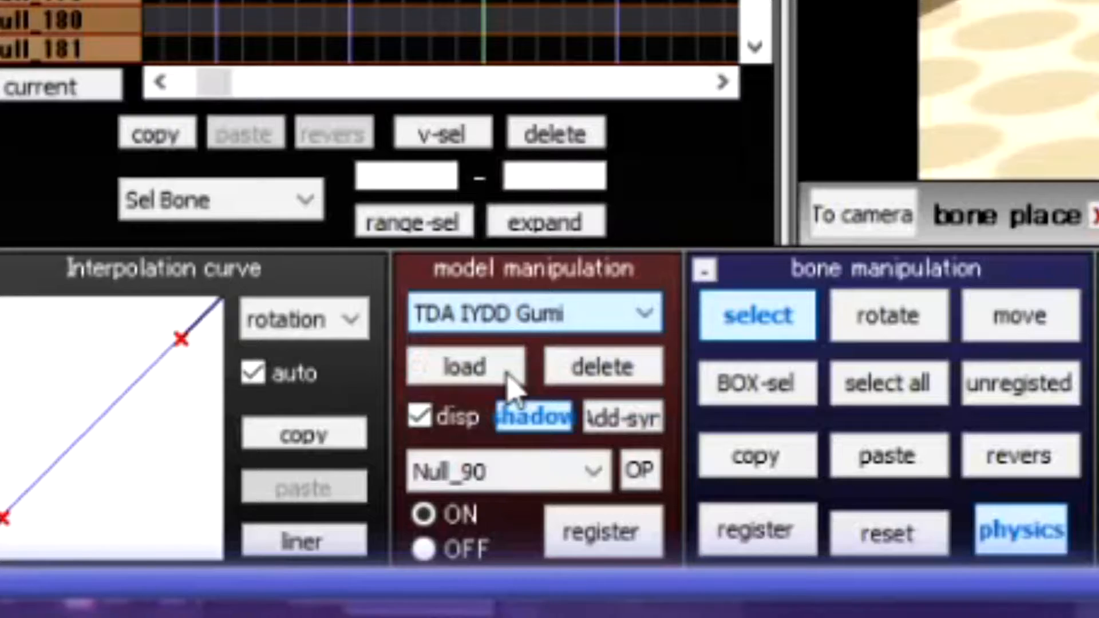
pyautogui.click(46, 70)
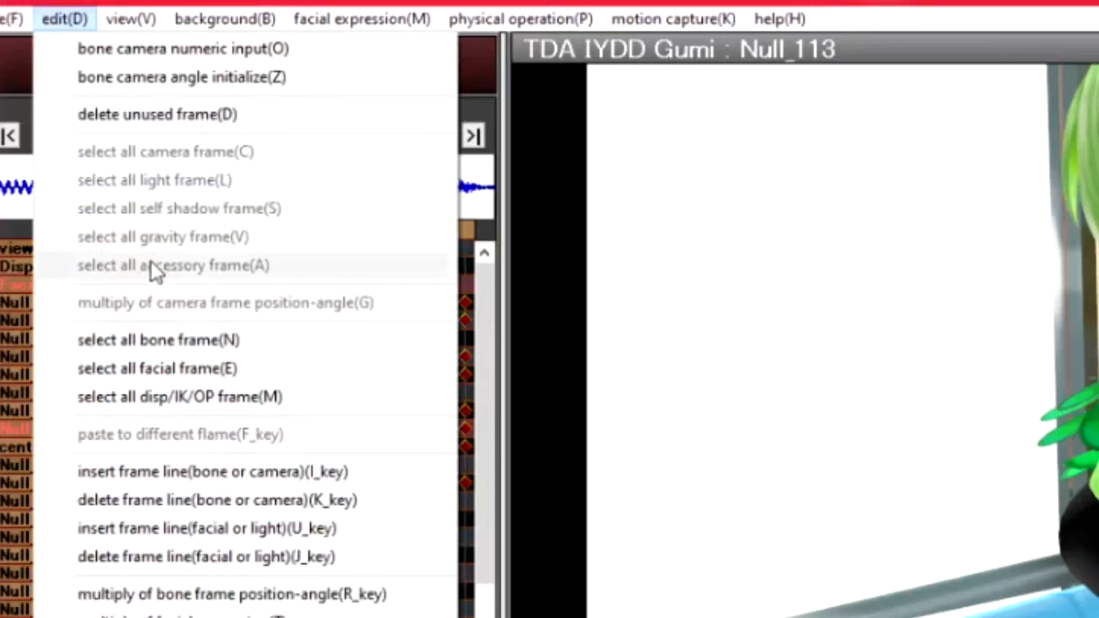
pyautogui.click(163, 340)
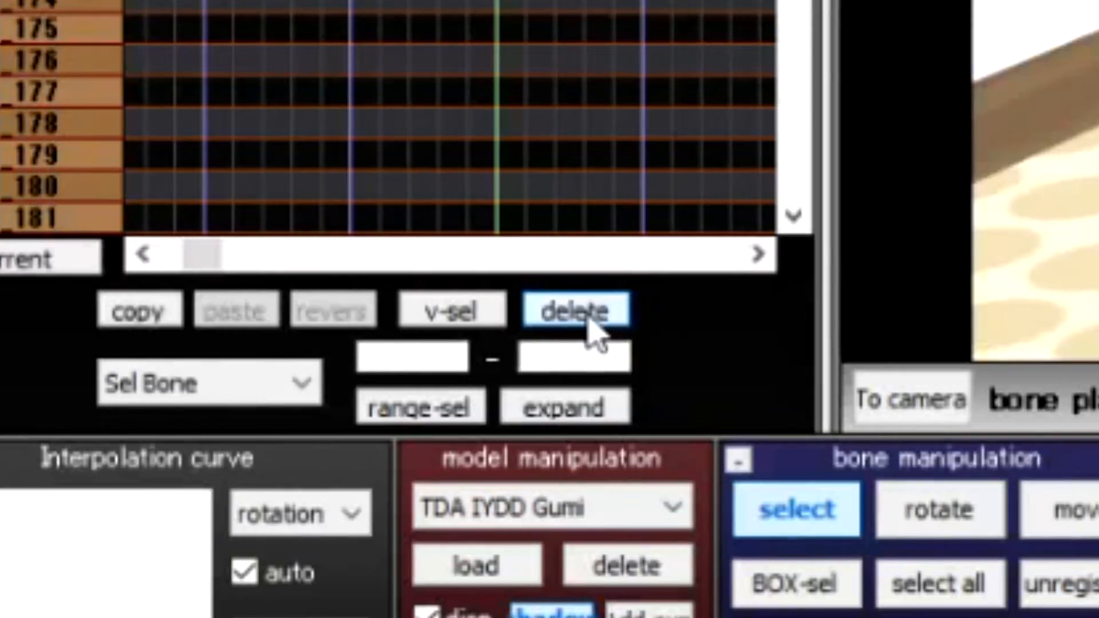
pyautogui.click(588, 321)
pyautogui.scroll(-5, 360, 339)
pyautogui.moveTo(359, 338); pyautogui.dragTo(483, 305, button='right')
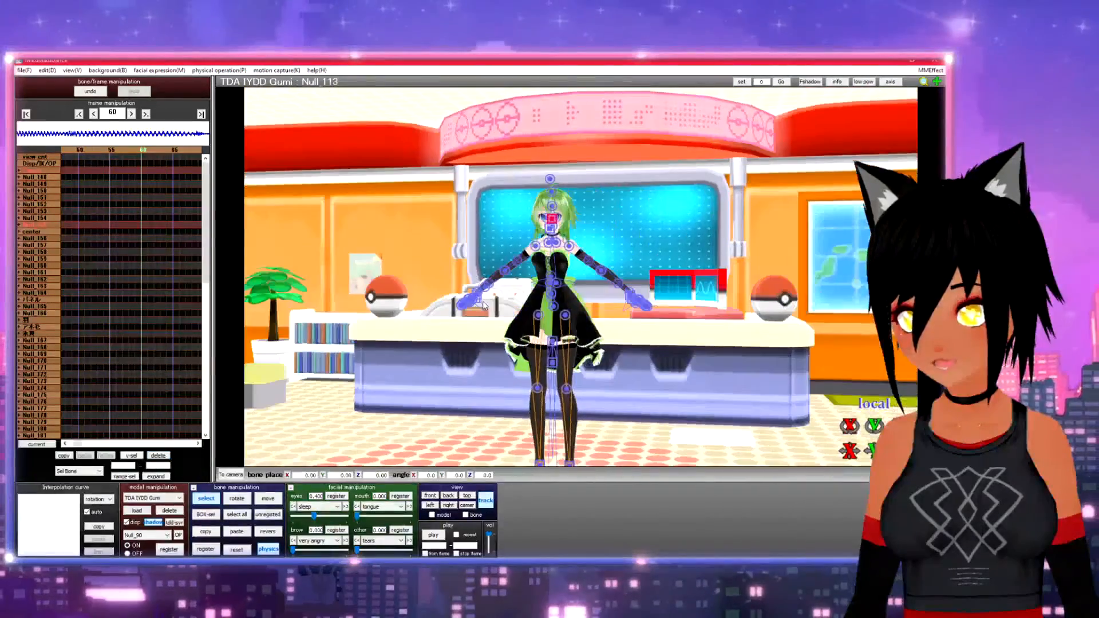
# Switch back to camera/light/accessory manipulation, return to frame 0, and select and delete all camera frames
pyautogui.click(172, 497)
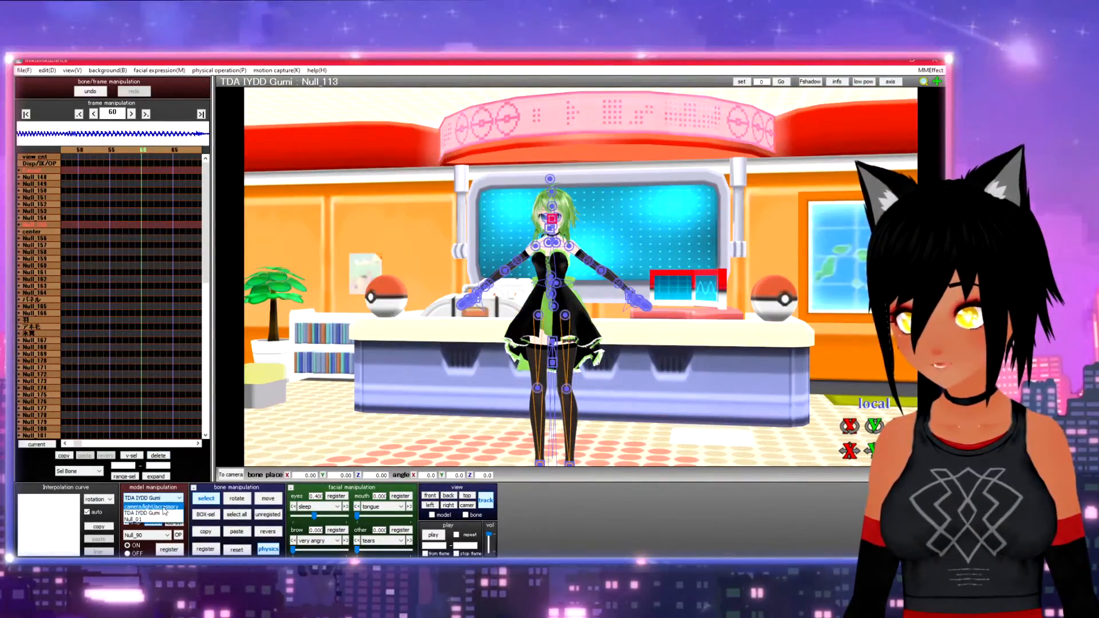
pyautogui.click(150, 506)
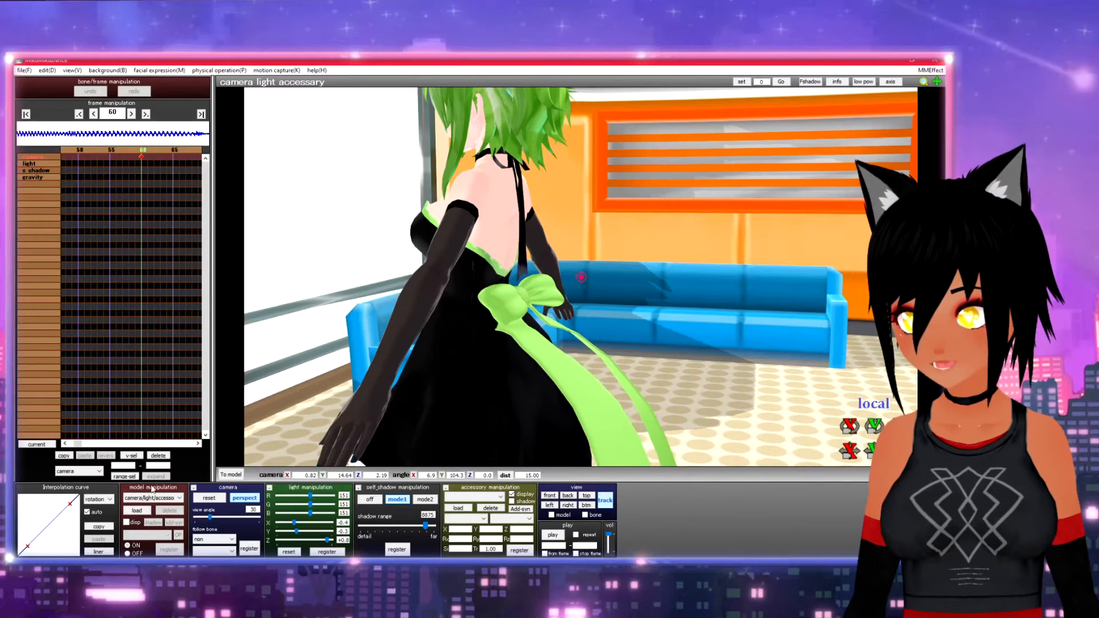
pyautogui.click(27, 114)
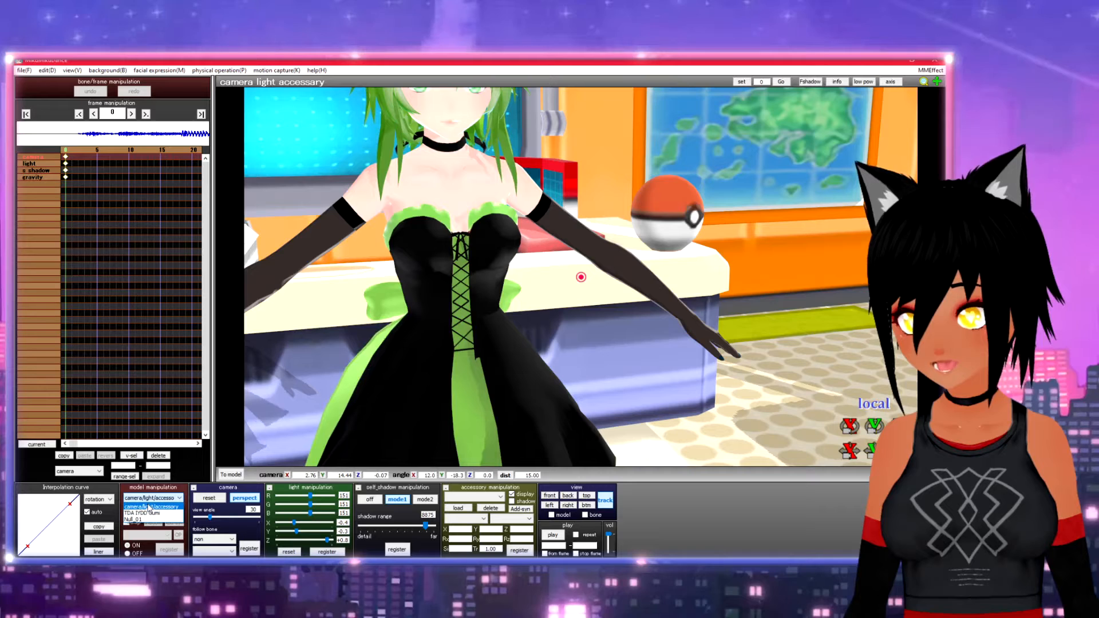
pyautogui.click(48, 70)
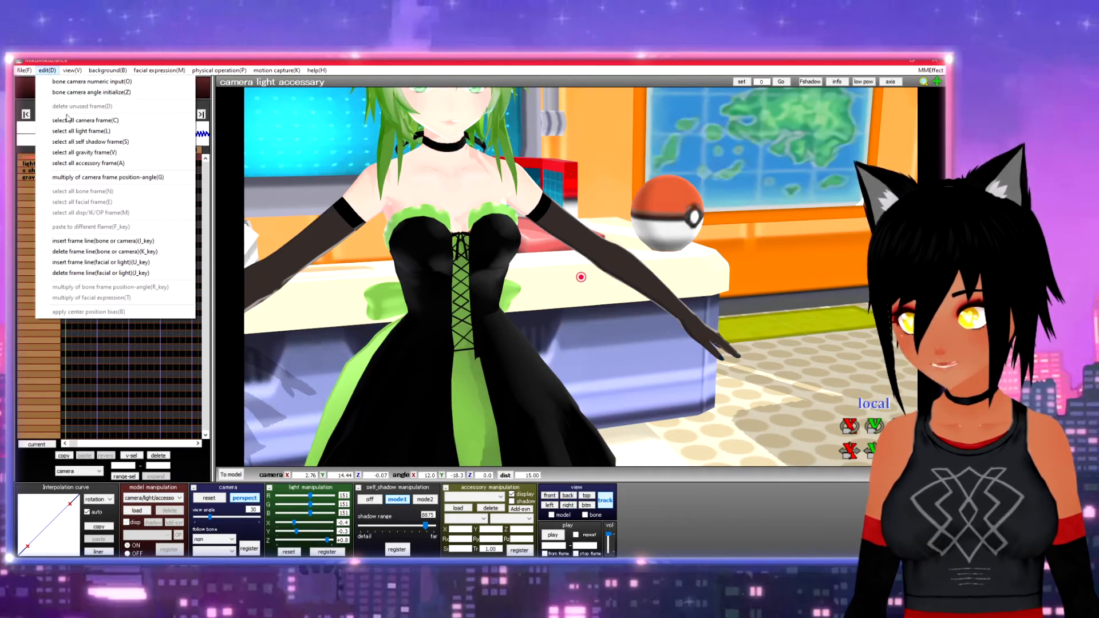
pyautogui.click(114, 120)
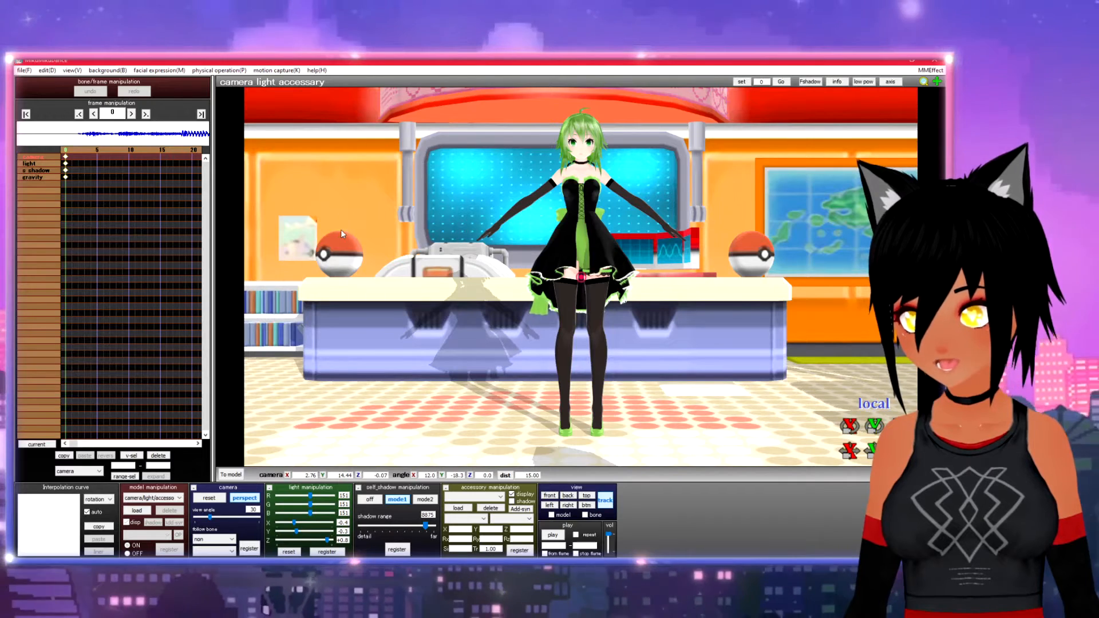
# Load the camera motion Camera.vmd from the 5SOS - Teeth folder in A2. Partial Song Motions
pyautogui.click(23, 70)
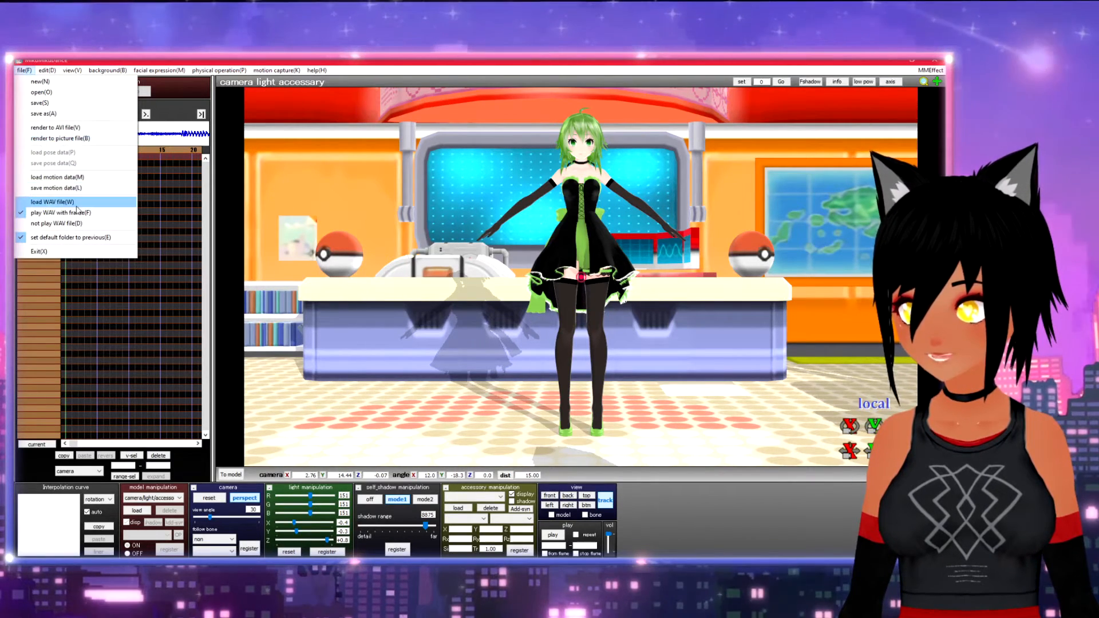
pyautogui.click(69, 178)
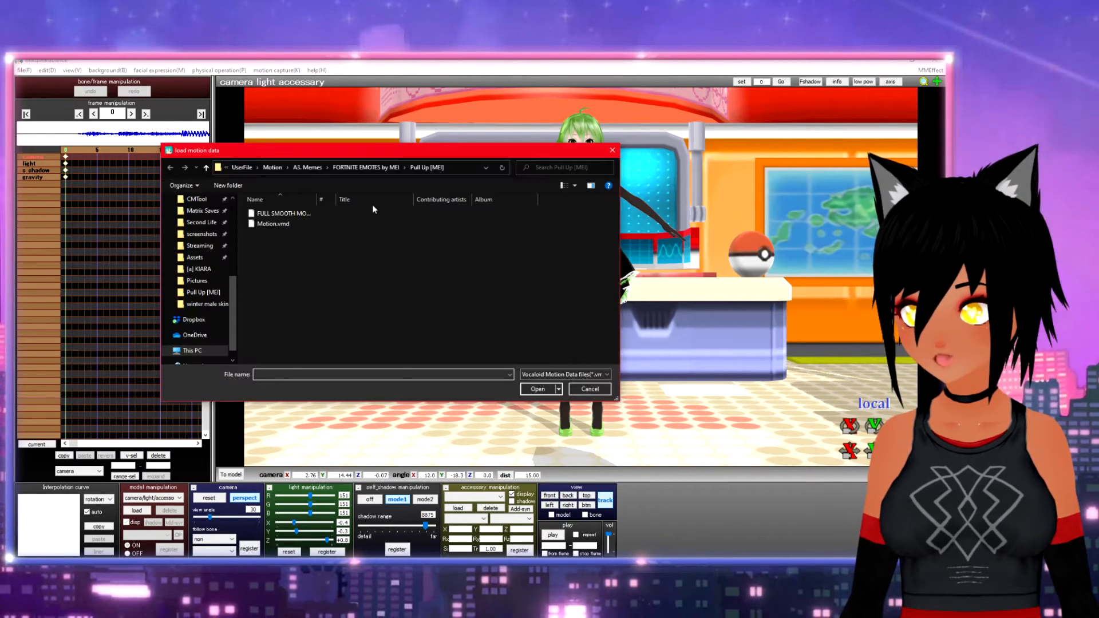
pyautogui.click(273, 167)
pyautogui.click(280, 223)
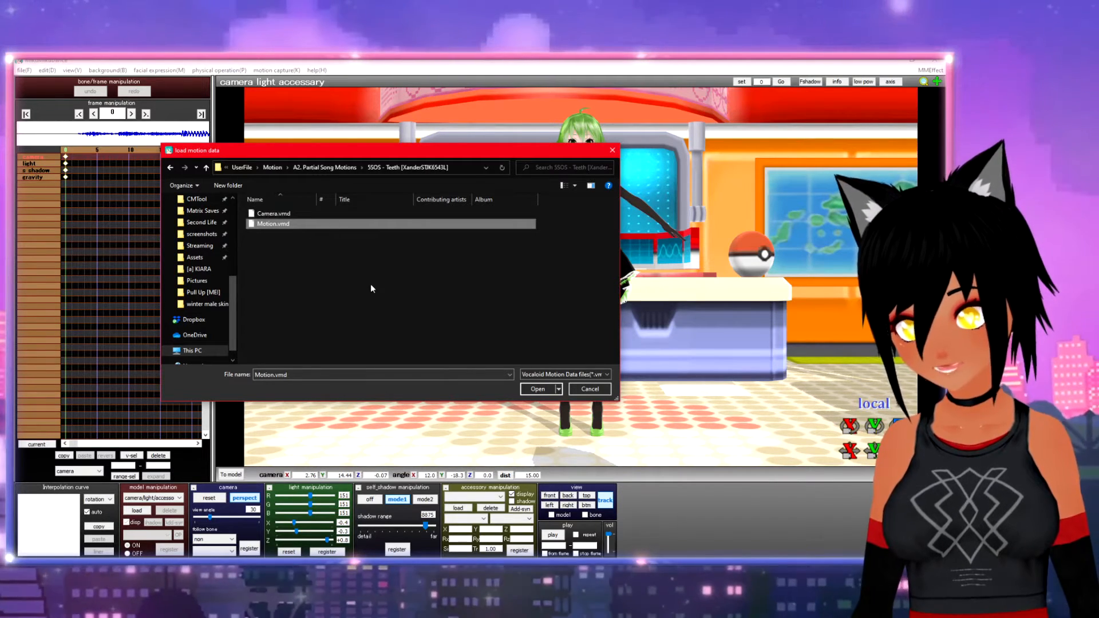
pyautogui.click(280, 214)
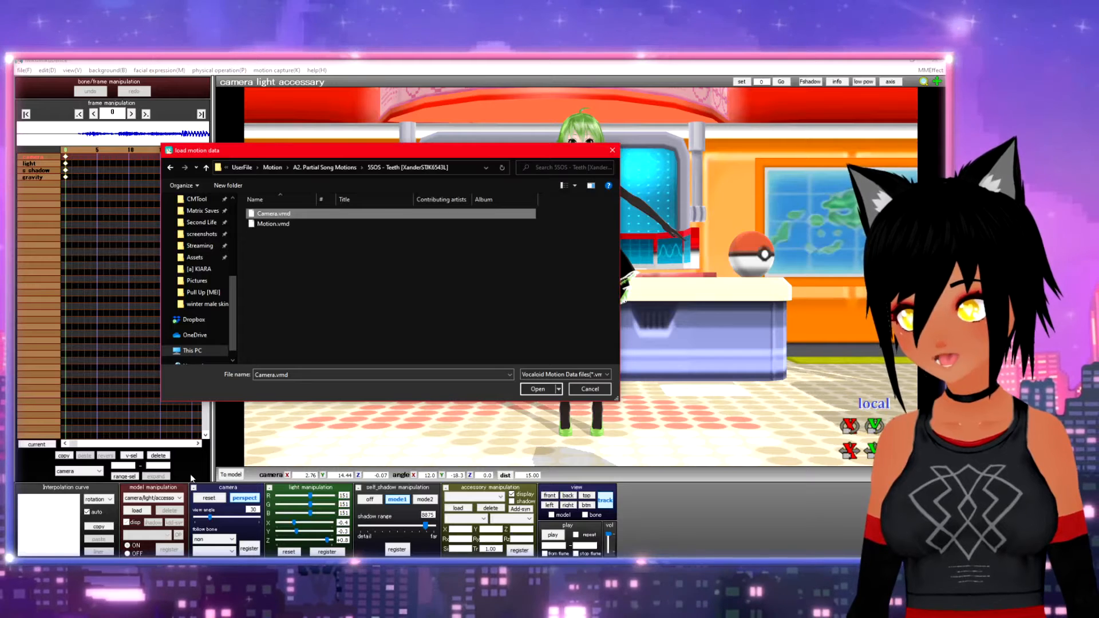
pyautogui.click(274, 214)
pyautogui.press('Escape')
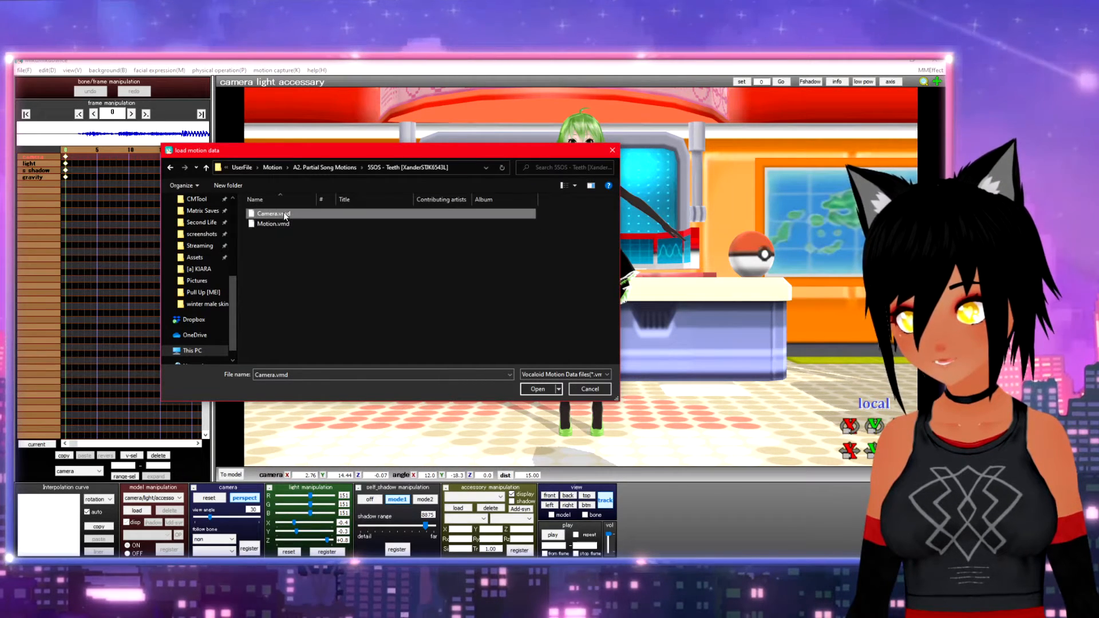
pyautogui.click(537, 389)
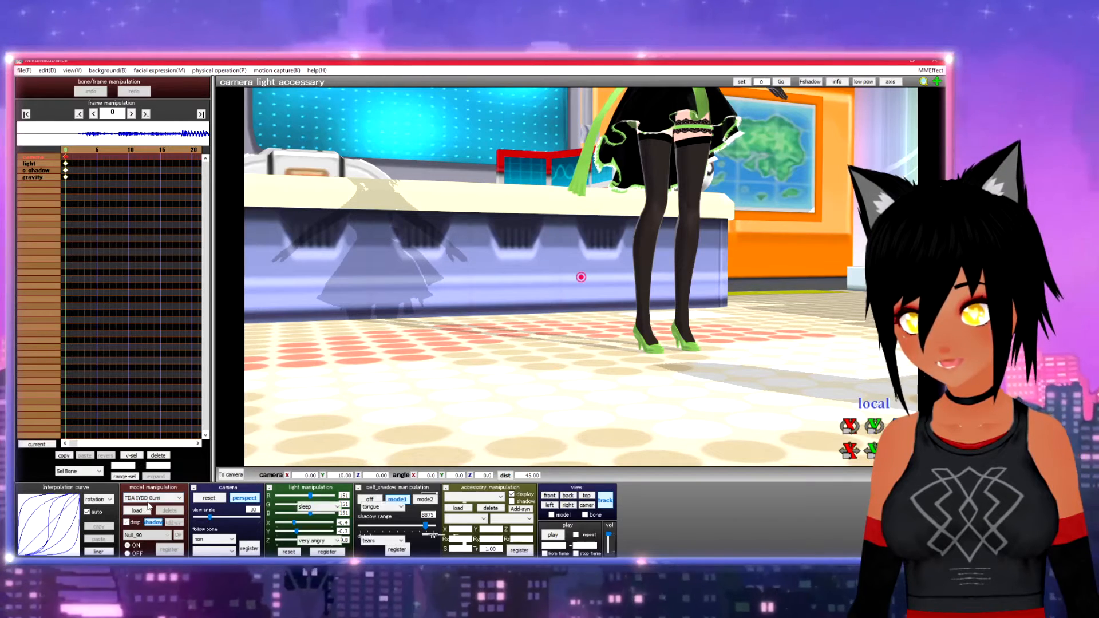
# Switch to the TDA IYDD Gumi model and load Motion.vmd from the 5SOS - Teeth folder onto it
pyautogui.click(154, 499)
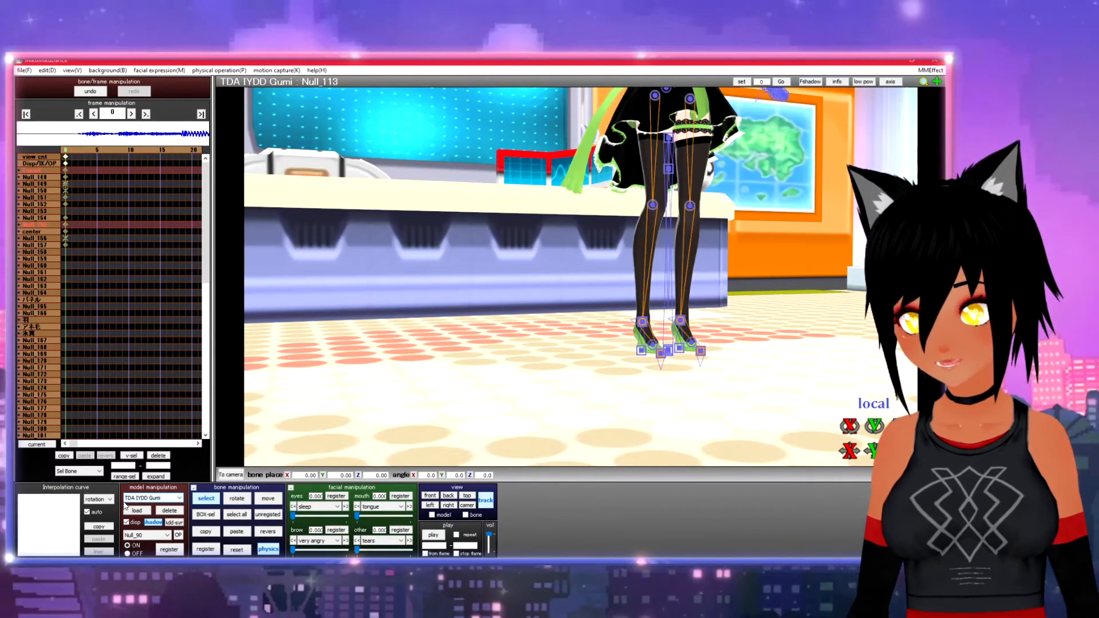
pyautogui.click(24, 70)
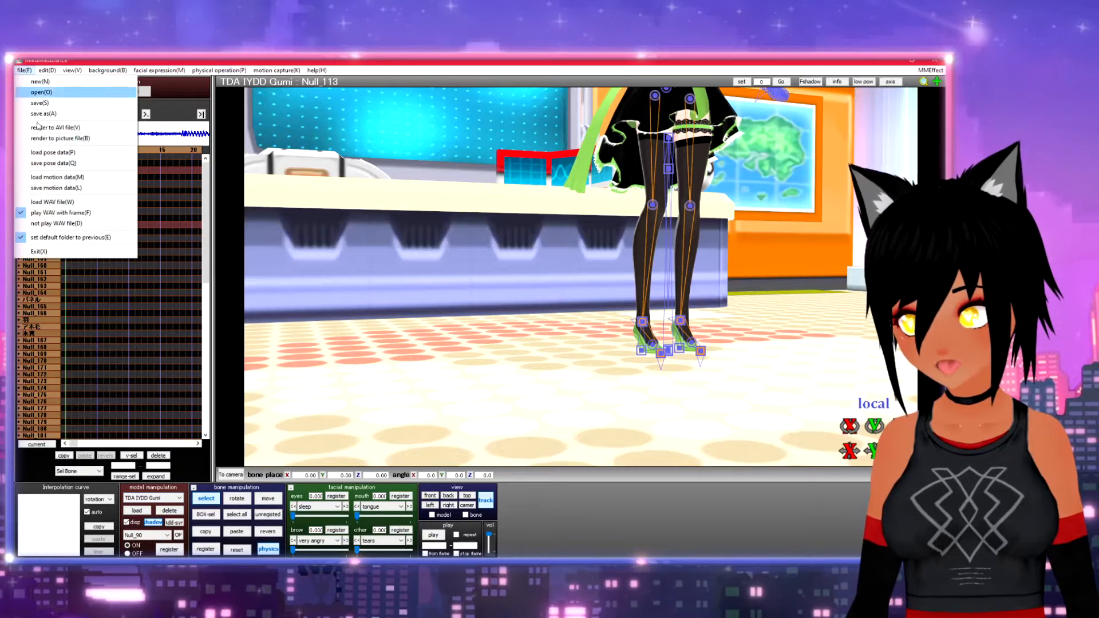
pyautogui.click(54, 178)
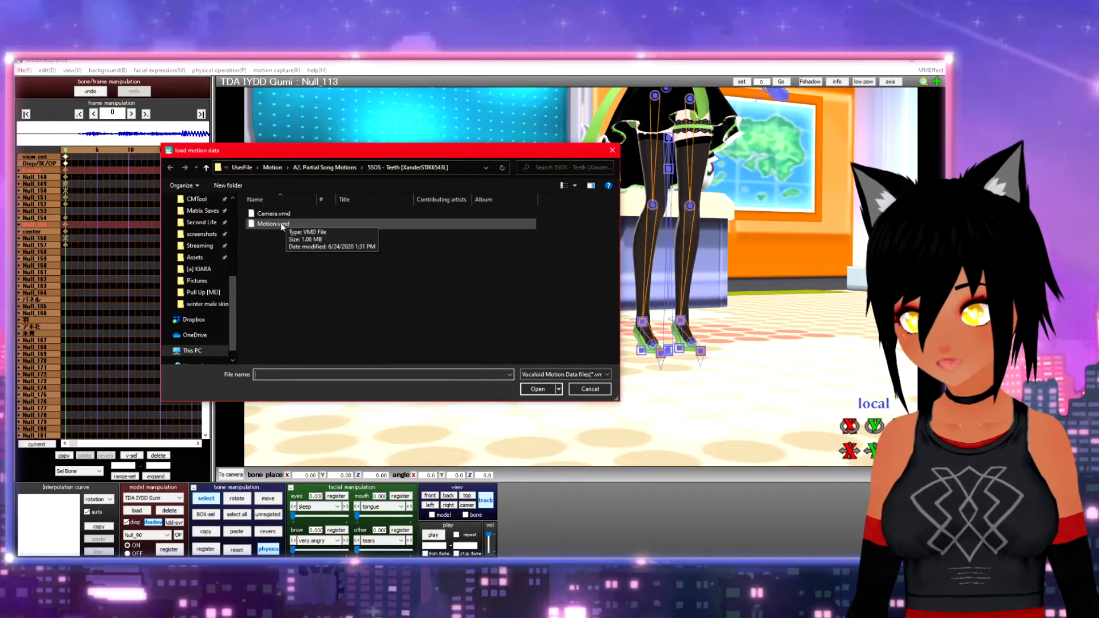
pyautogui.click(523, 392)
pyautogui.click(495, 346)
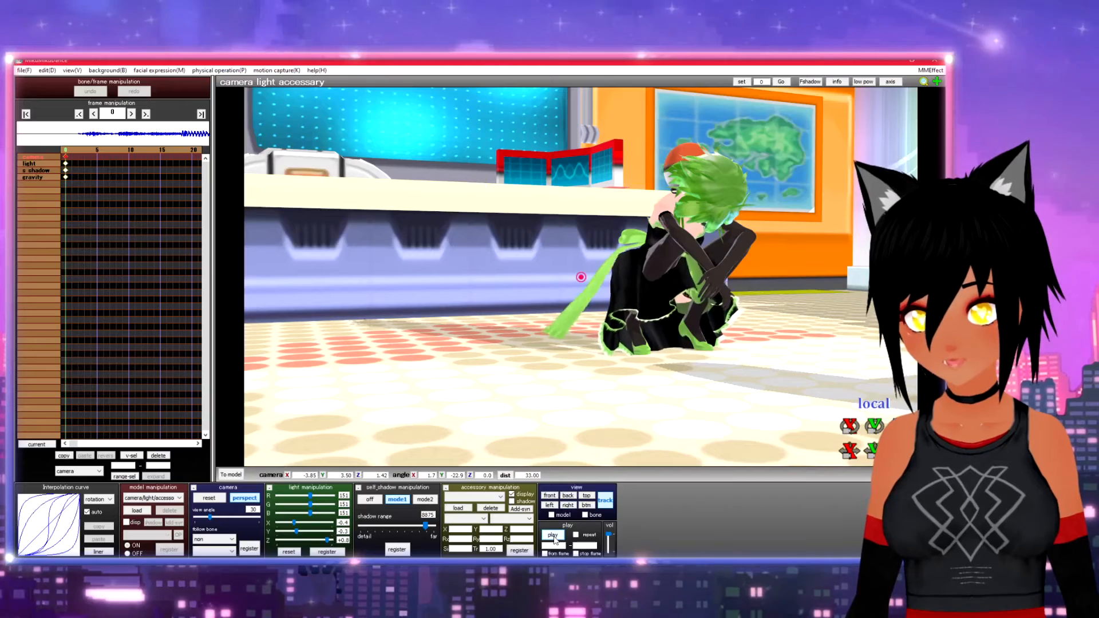
# Play back the dance with its camera work and inspect the model's starting pose from several angles
pyautogui.click(553, 536)
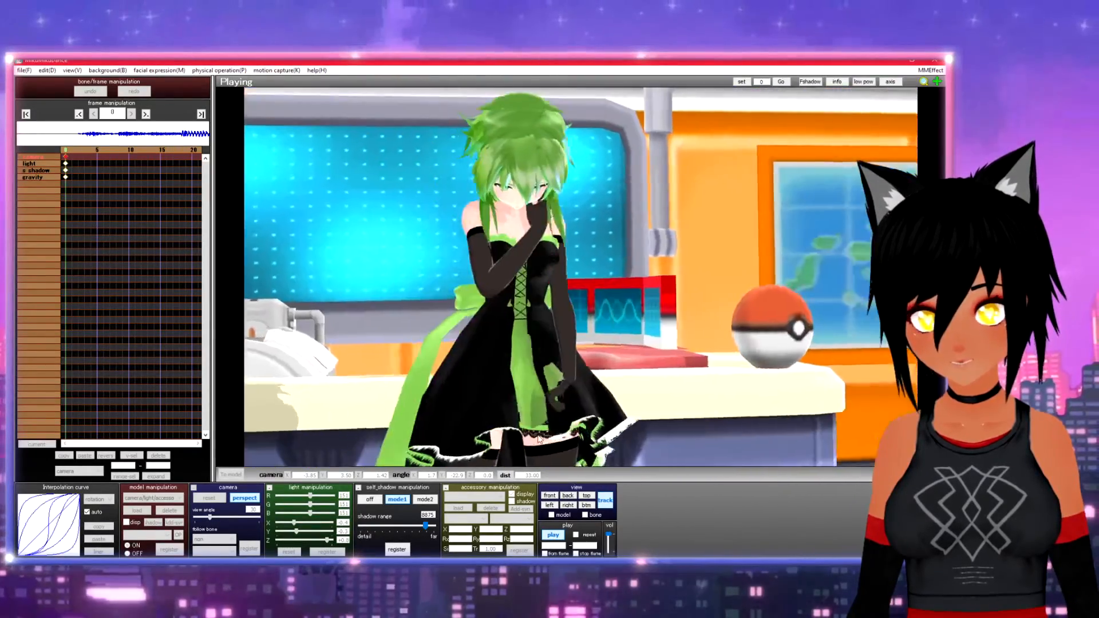
pyautogui.click(553, 534)
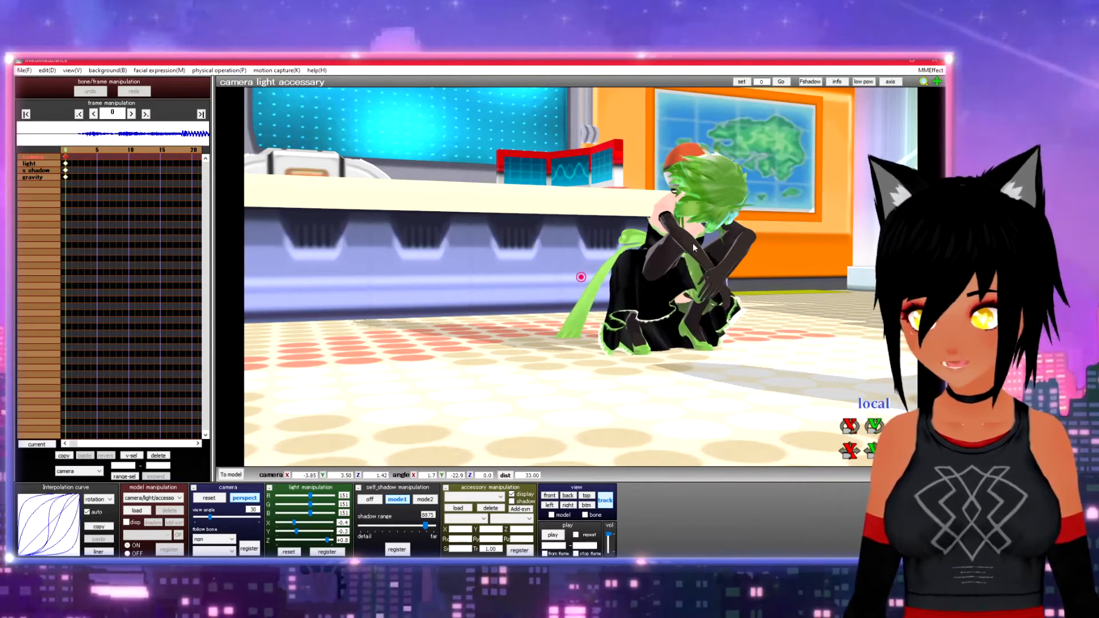
pyautogui.scroll(-5, 694, 245)
pyautogui.scroll(9, 693, 245)
pyautogui.moveTo(740, 261); pyautogui.dragTo(729, 264, button='right')
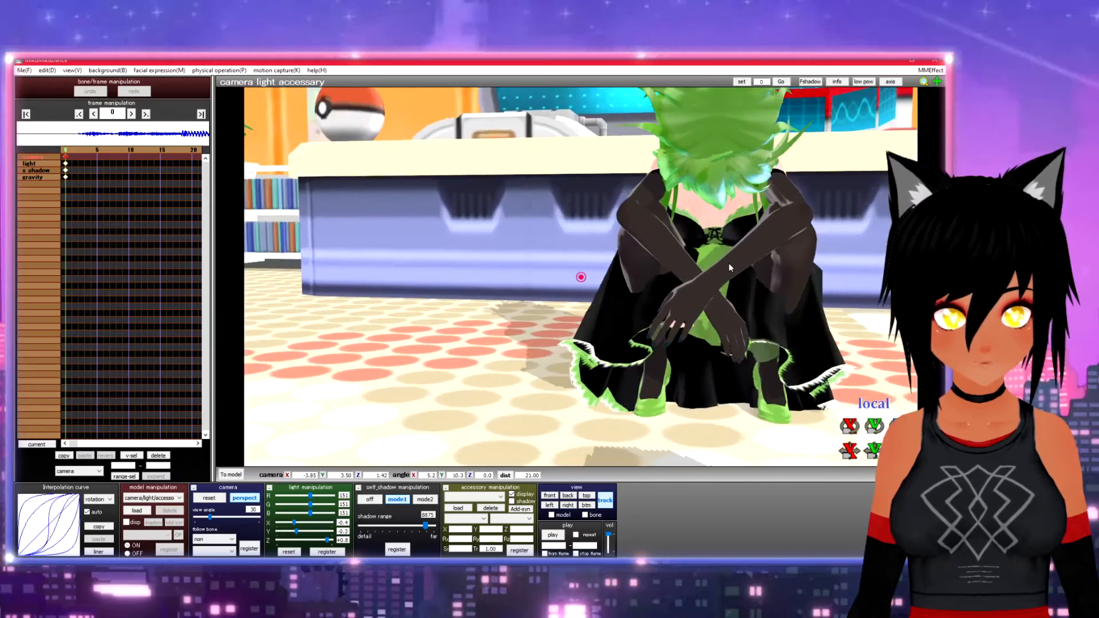
pyautogui.scroll(-4, 761, 243)
pyautogui.moveTo(761, 244); pyautogui.dragTo(730, 267, button='middle')
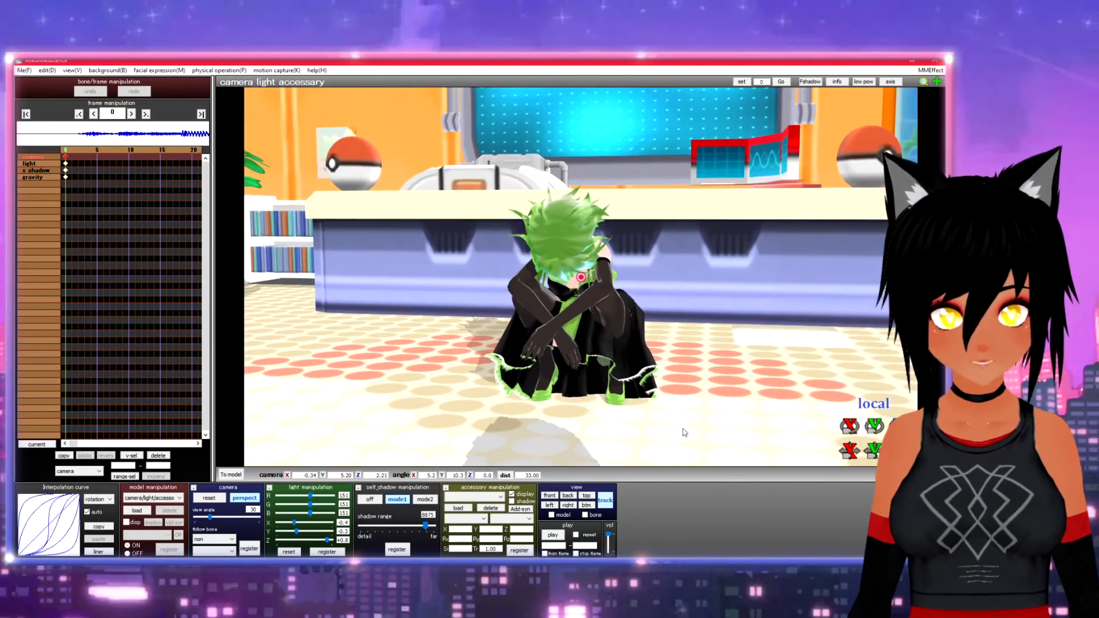
pyautogui.click(552, 535)
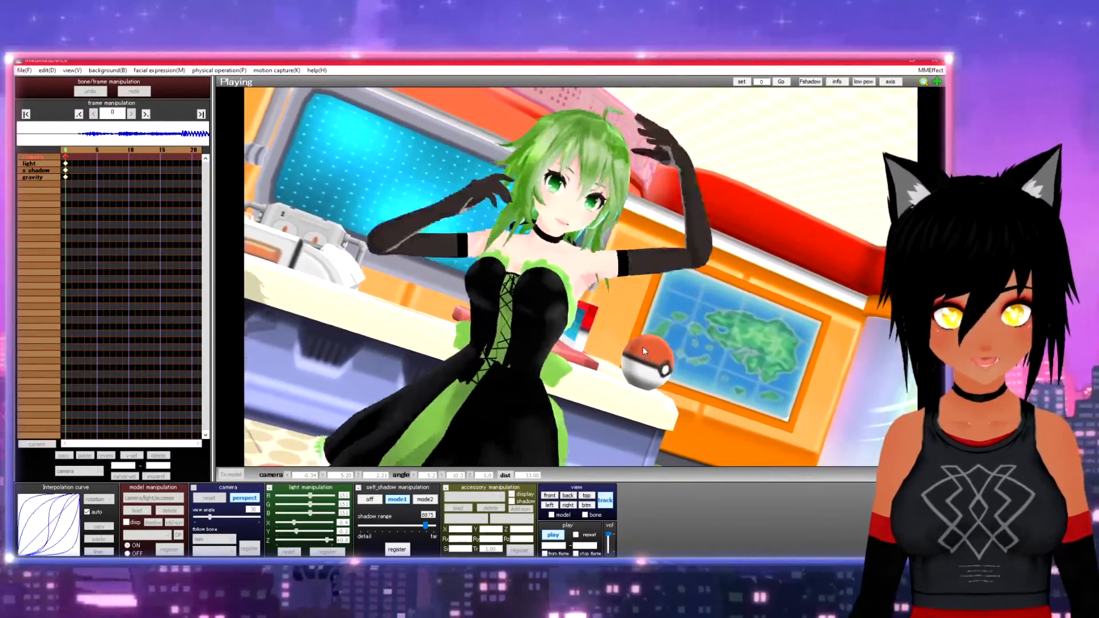
pyautogui.press('p')
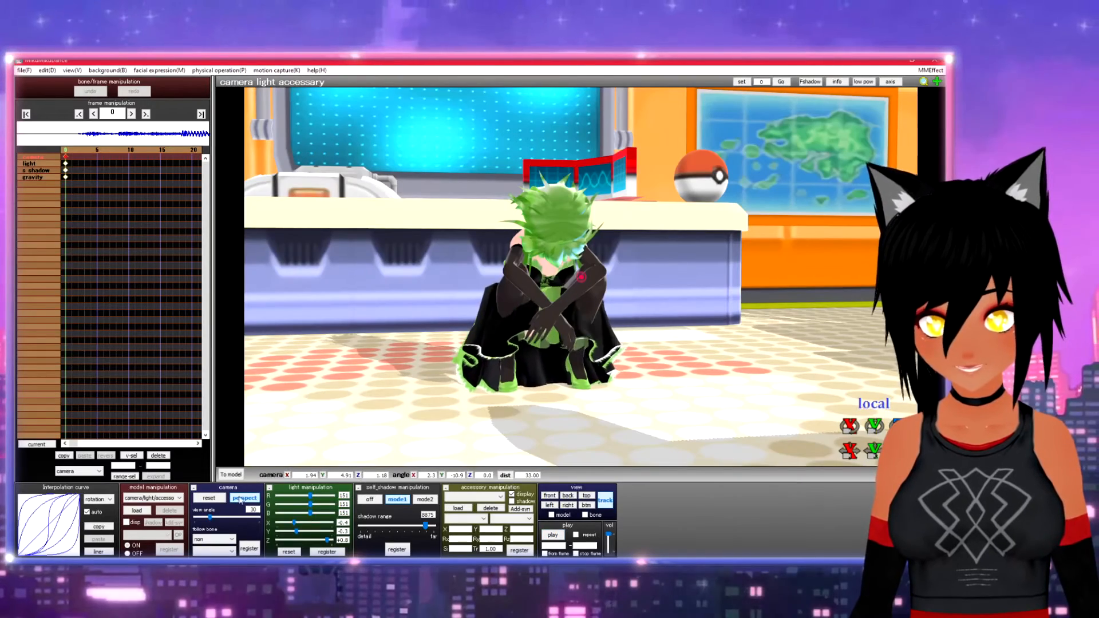
# Load the CheapLens.x accessory from the [B4] CheapLens folder inside MME
pyautogui.click(459, 508)
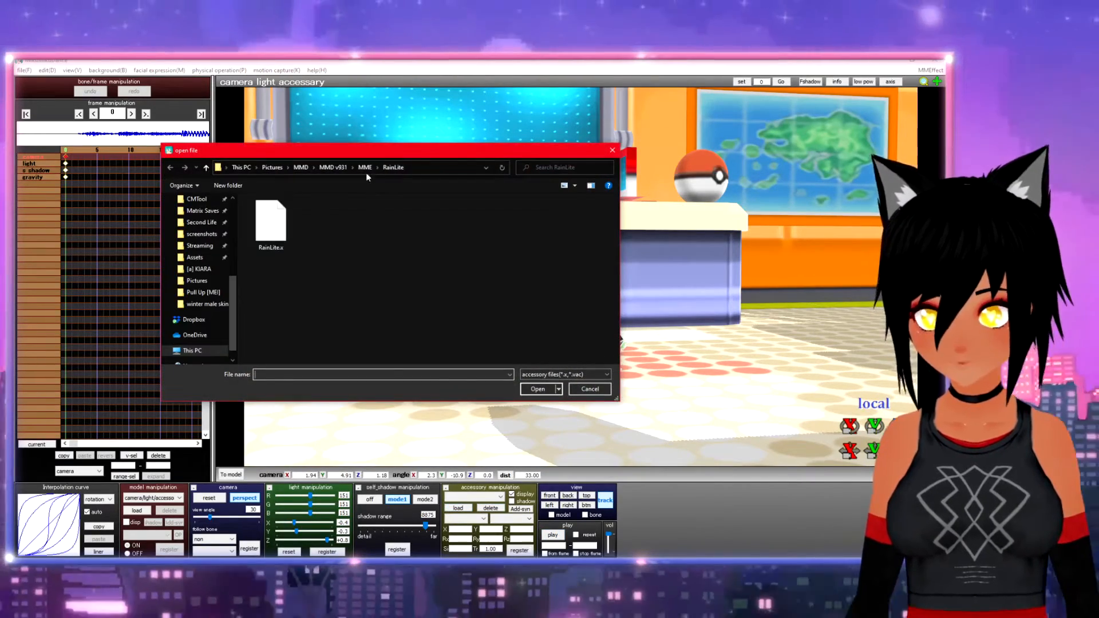
pyautogui.click(364, 167)
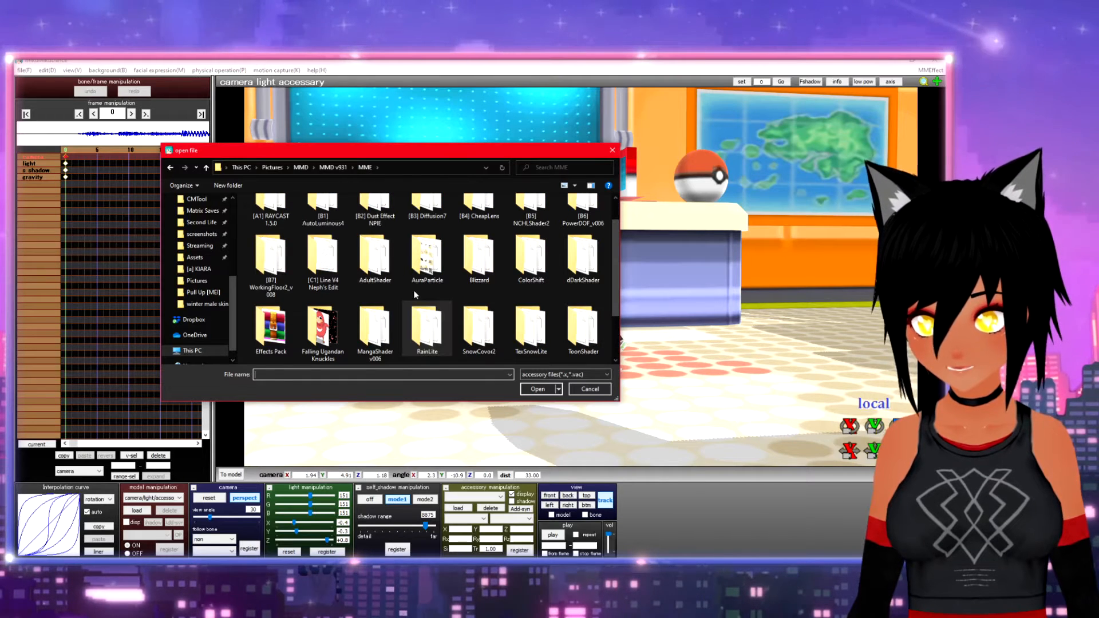
pyautogui.scroll(-1, 416, 295)
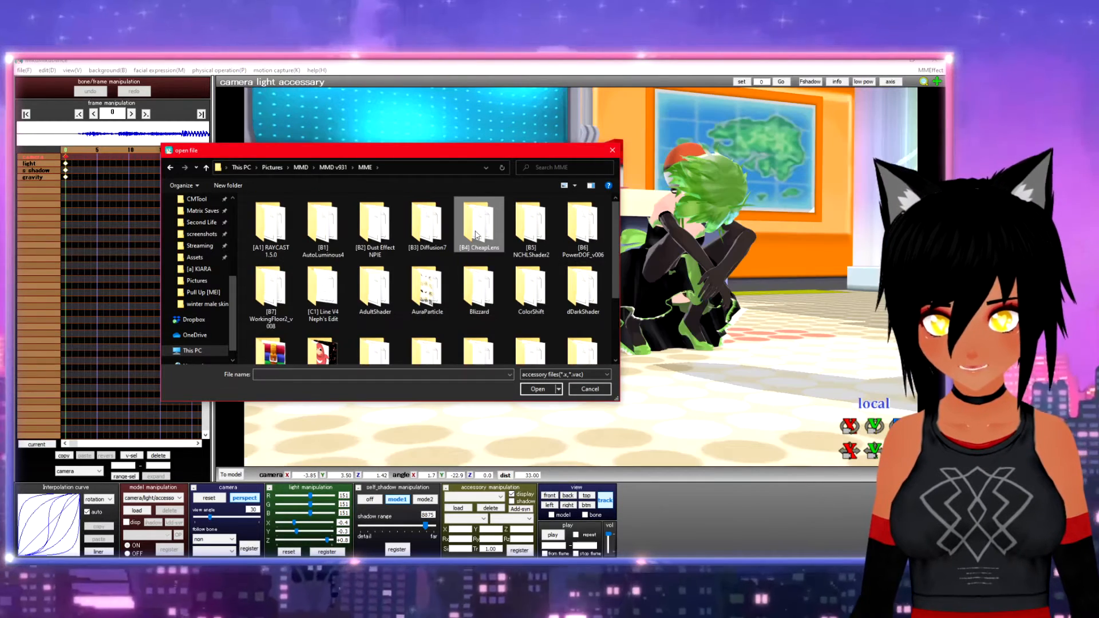
pyautogui.doubleClick(476, 235)
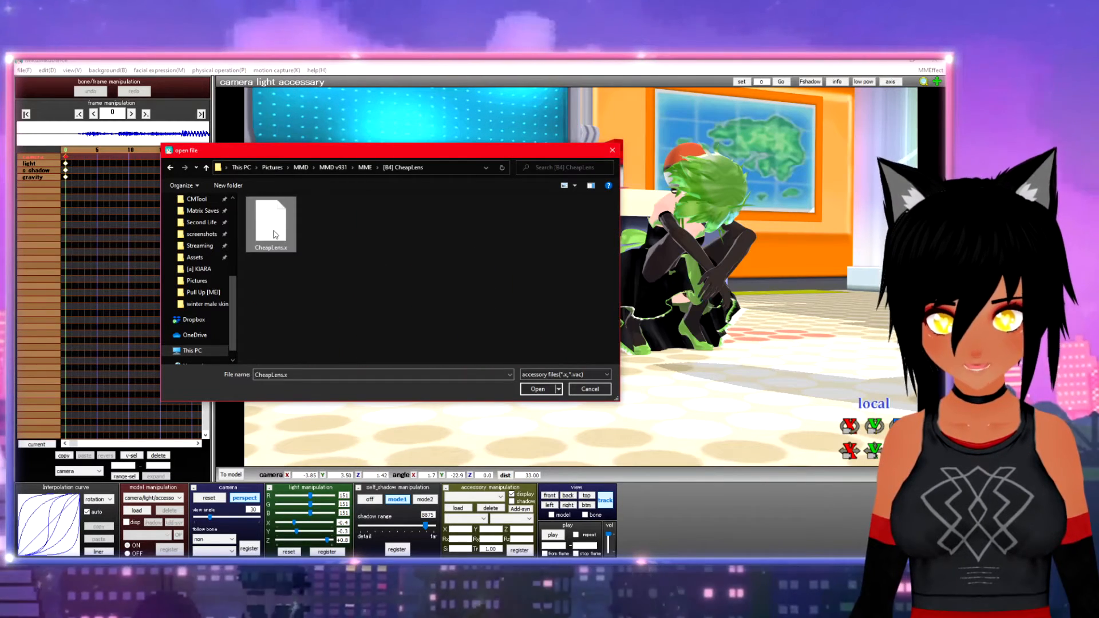
pyautogui.click(536, 390)
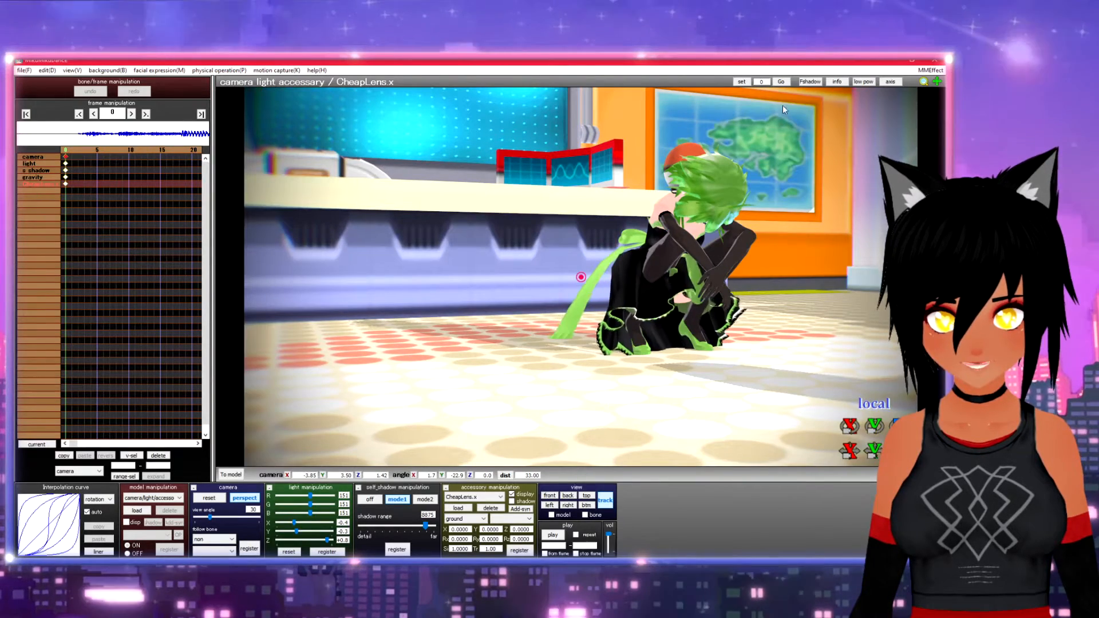
# Load the dust.x accessory from the [B2] Dust Effect NPIE folder inside MME
pyautogui.moveTo(536, 391); pyautogui.dragTo(674, 286, button='right')
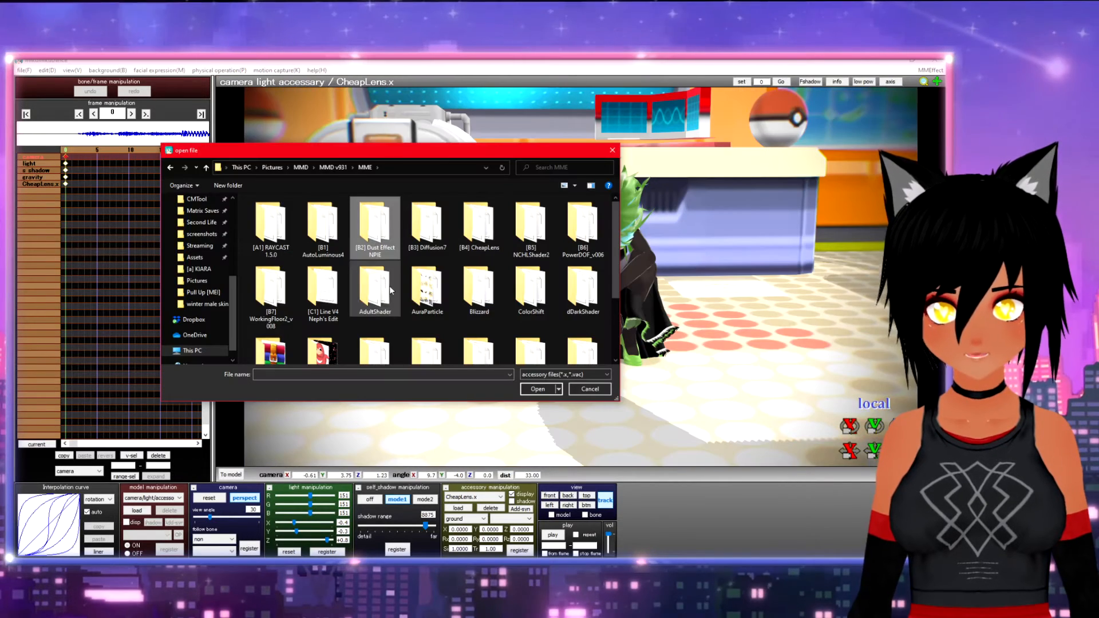
pyautogui.doubleClick(377, 226)
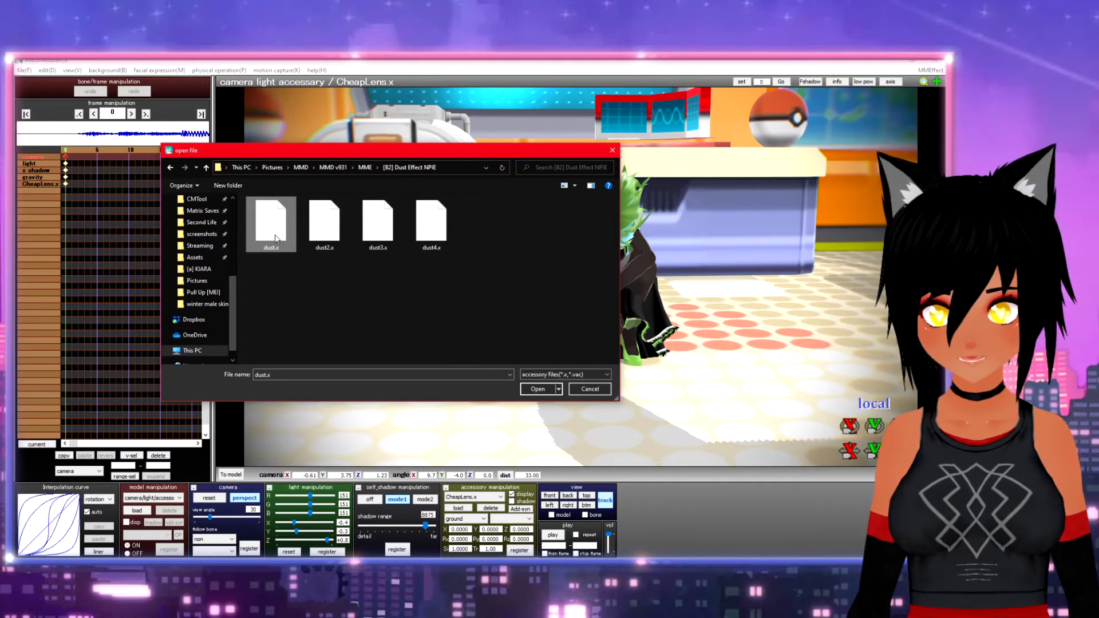
pyautogui.click(537, 389)
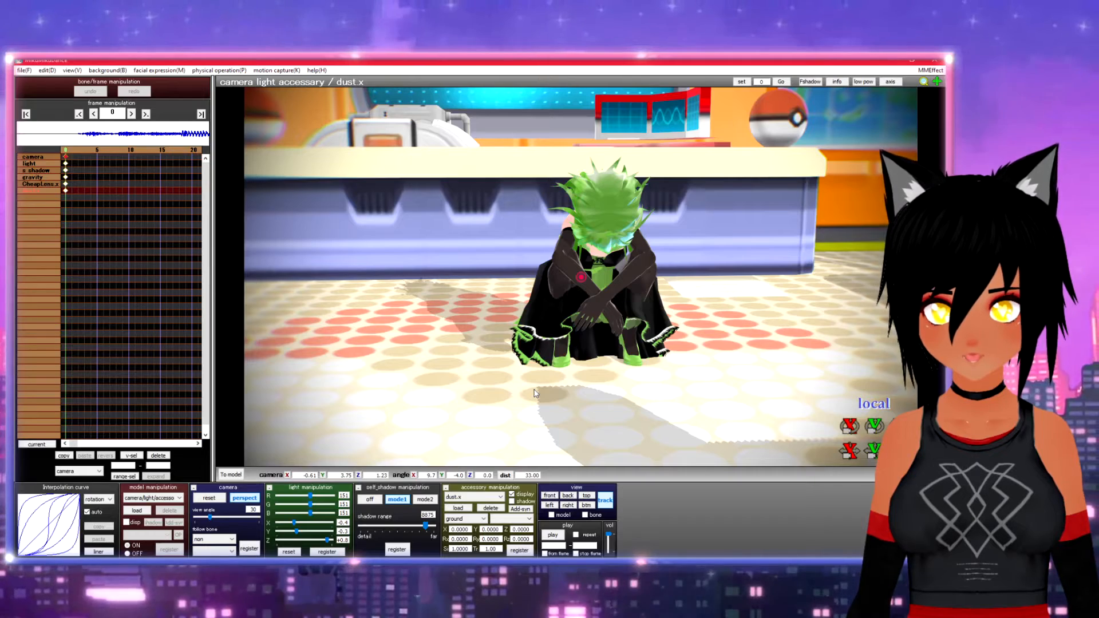
# Examine the lens and dust effects around the model up close and from the side, and preview them in playback
pyautogui.scroll(5, 538, 389)
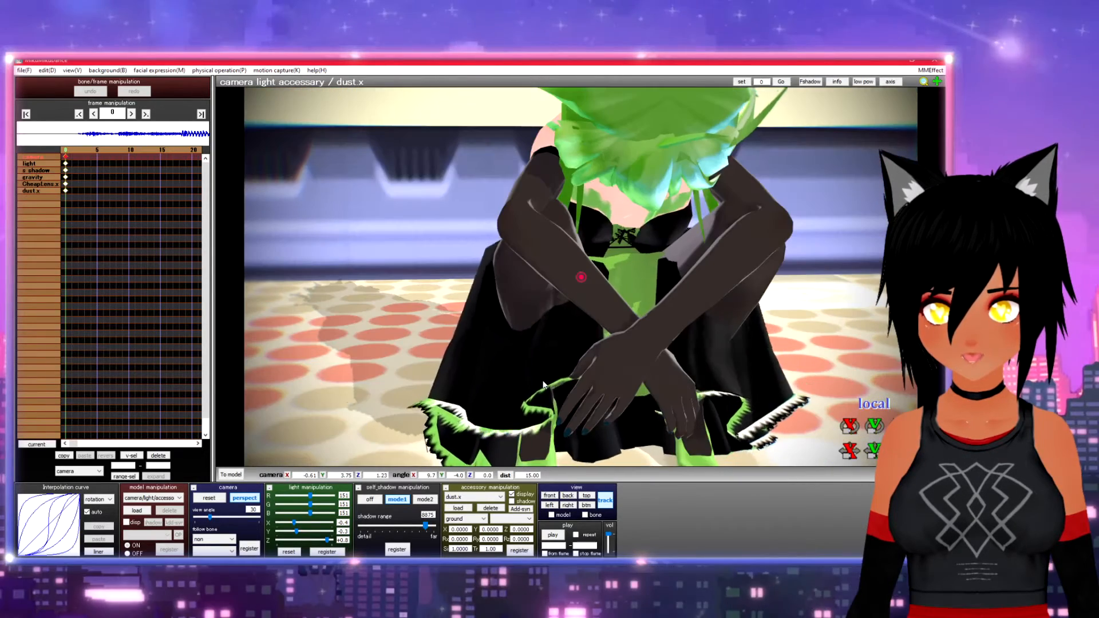
pyautogui.moveTo(548, 381); pyautogui.dragTo(640, 369, button='right')
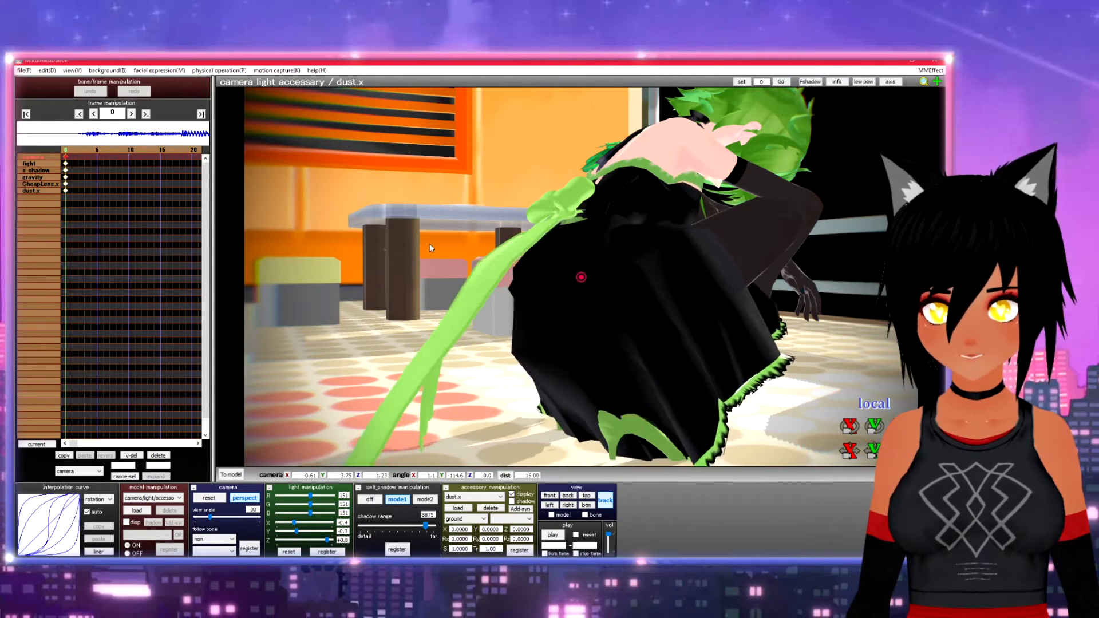
pyautogui.scroll(-6, 434, 243)
pyautogui.moveTo(697, 295); pyautogui.dragTo(628, 292, button='right')
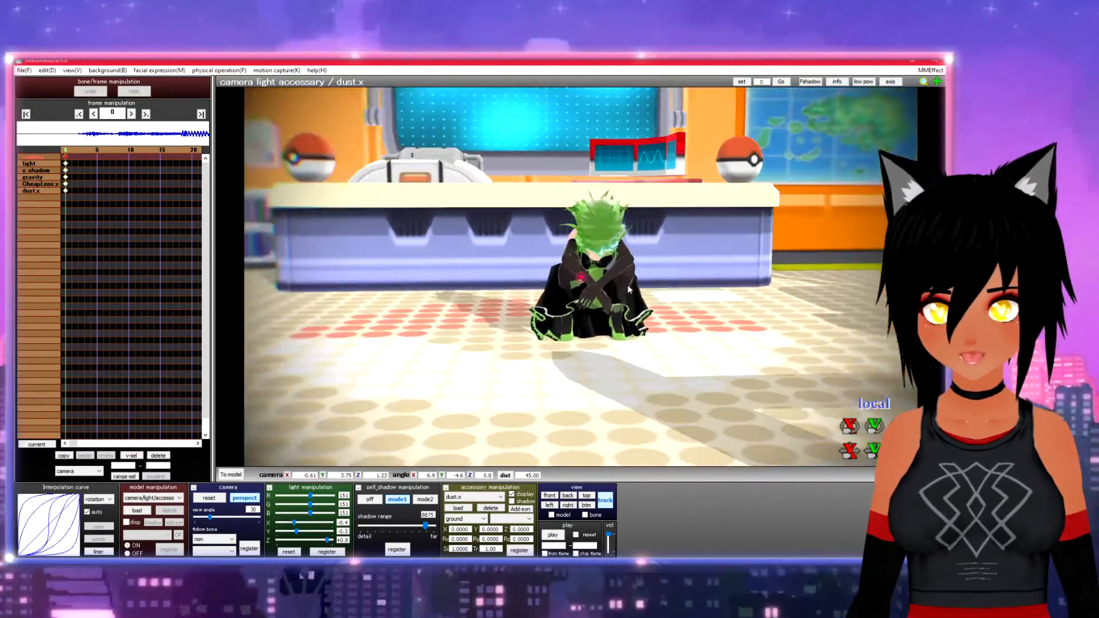
pyautogui.click(553, 535)
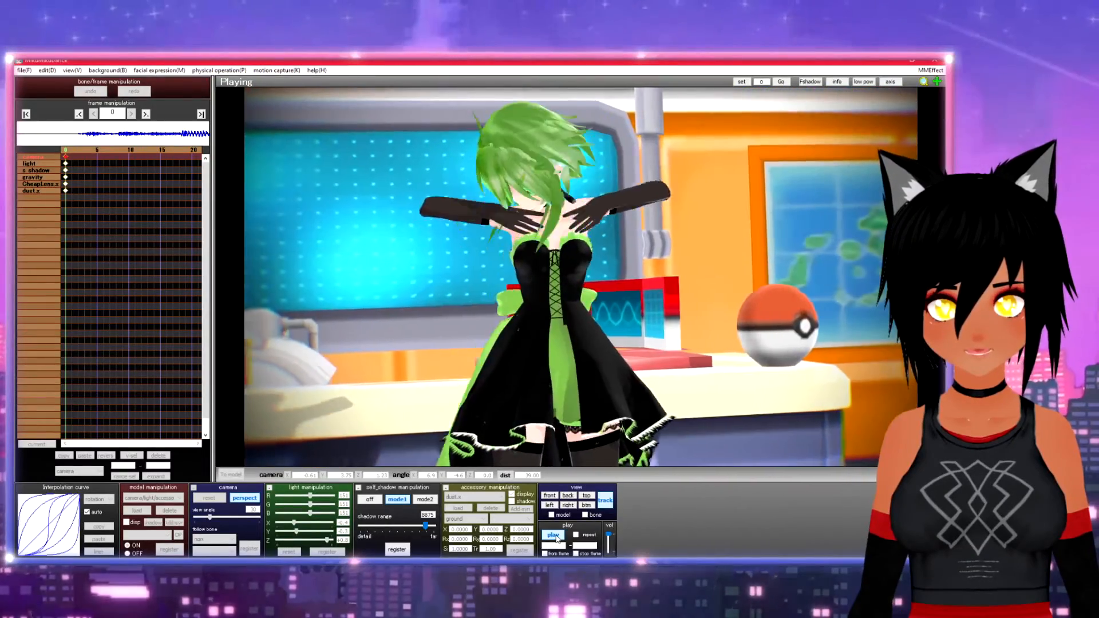
pyautogui.click(553, 535)
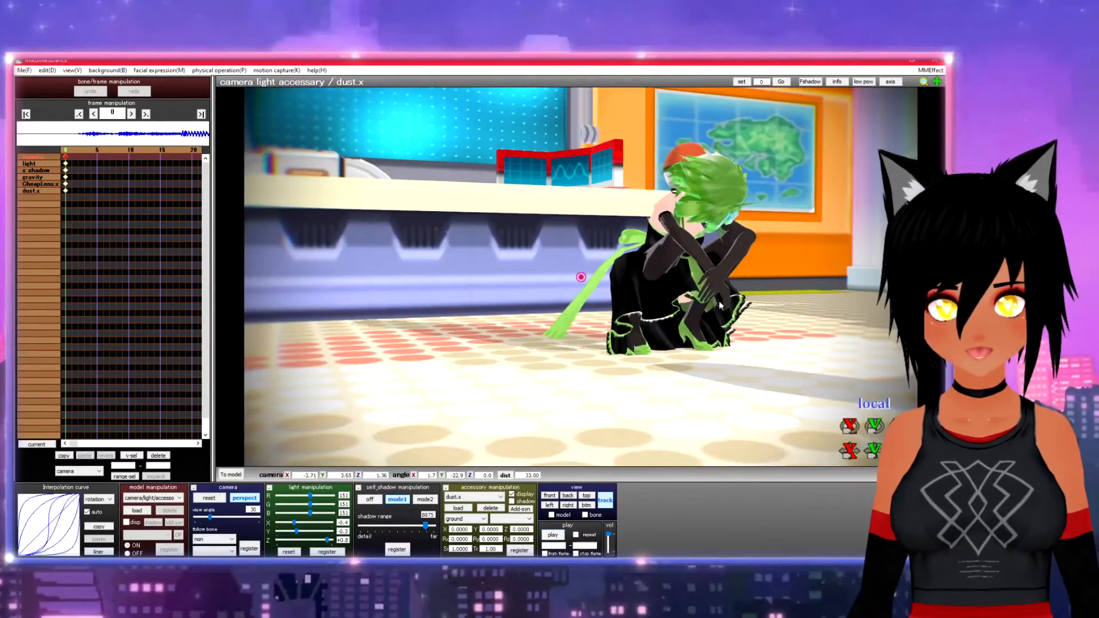
# Set the gravity acceleration to 1.80, register it, and play back the motion to test the physics
pyautogui.moveTo(720, 305); pyautogui.dragTo(655, 369, button='middle')
pyautogui.scroll(4, 655, 370)
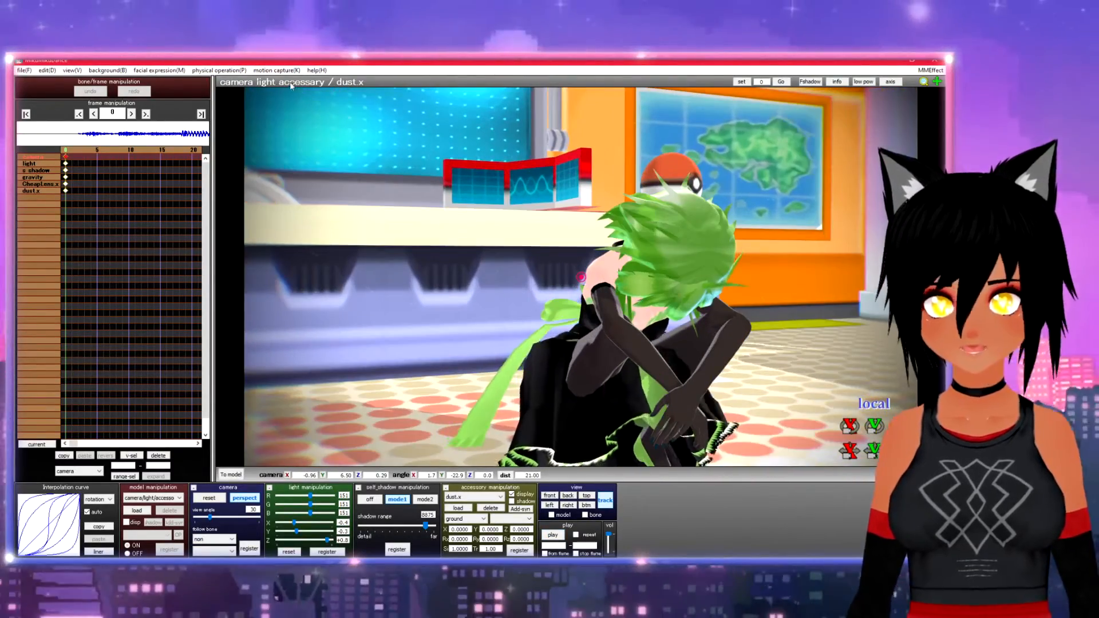
pyautogui.click(219, 70)
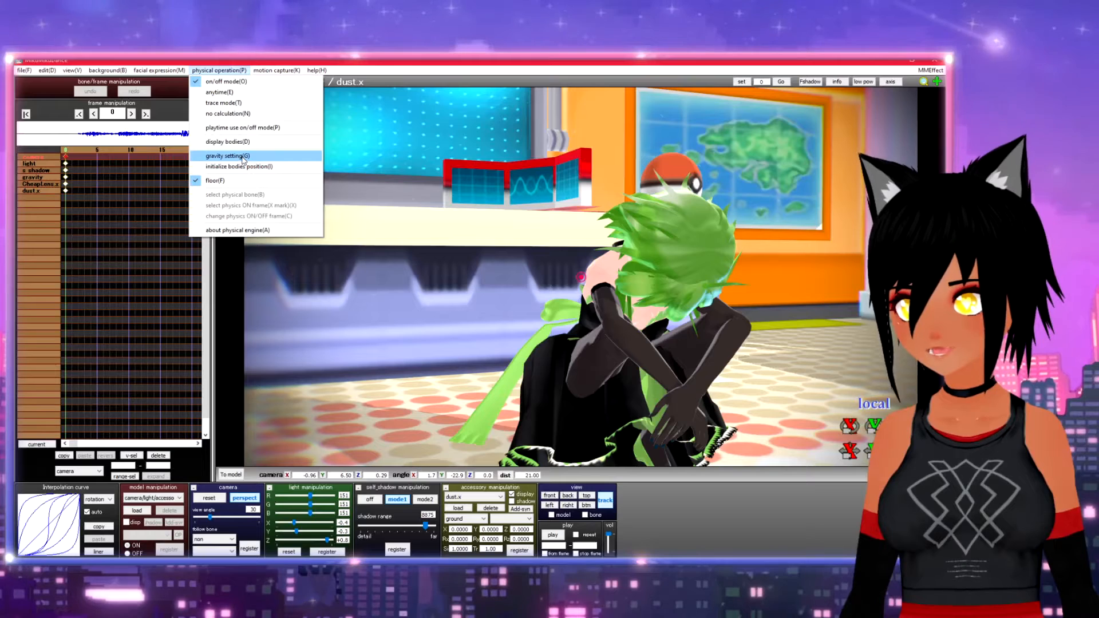
pyautogui.click(253, 329)
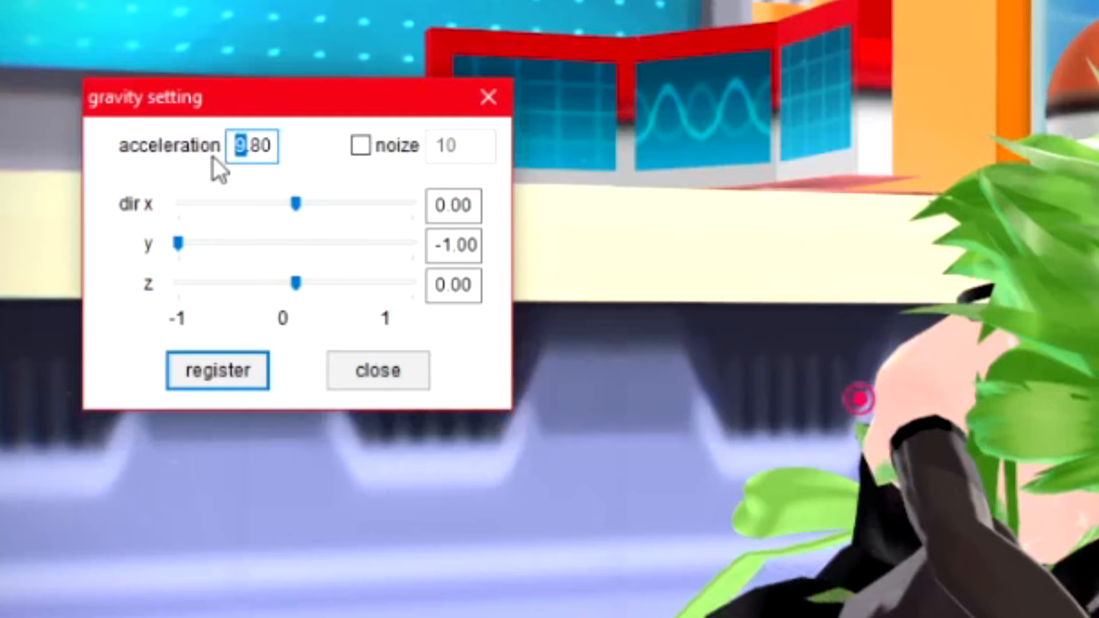
pyautogui.write('1')
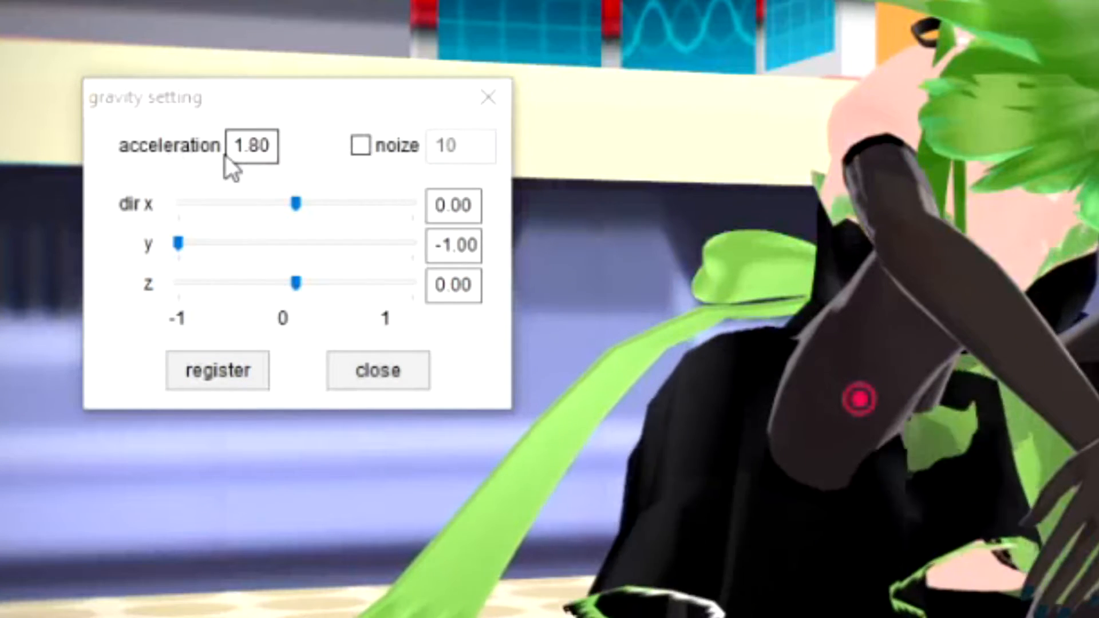
pyautogui.moveTo(245, 147); pyautogui.dragTo(216, 160)
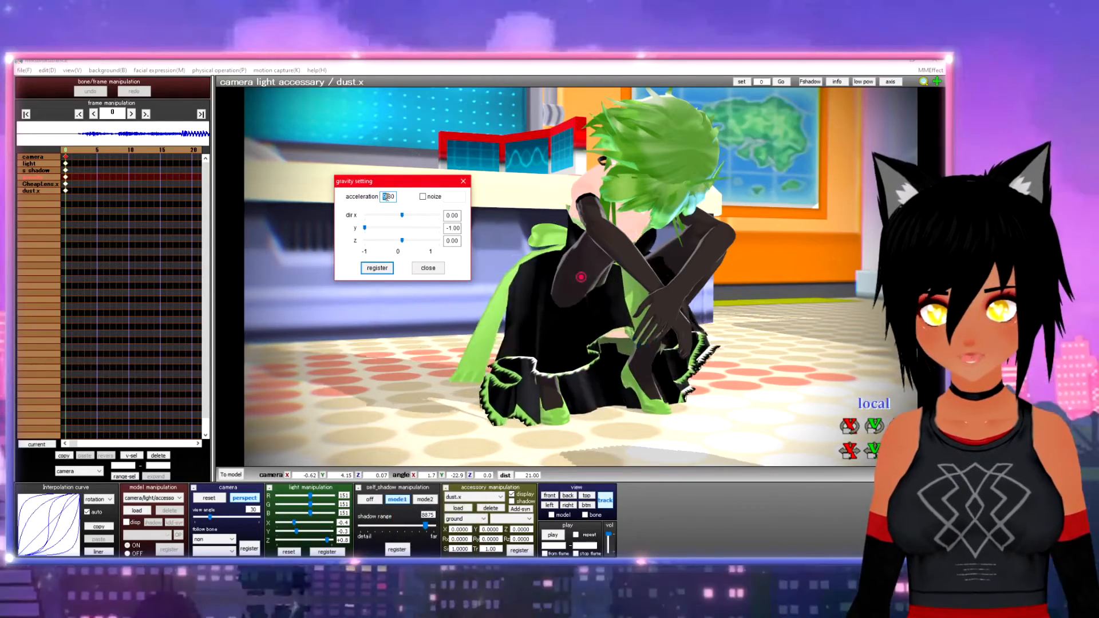
pyautogui.moveTo(388, 197); pyautogui.dragTo(383, 196)
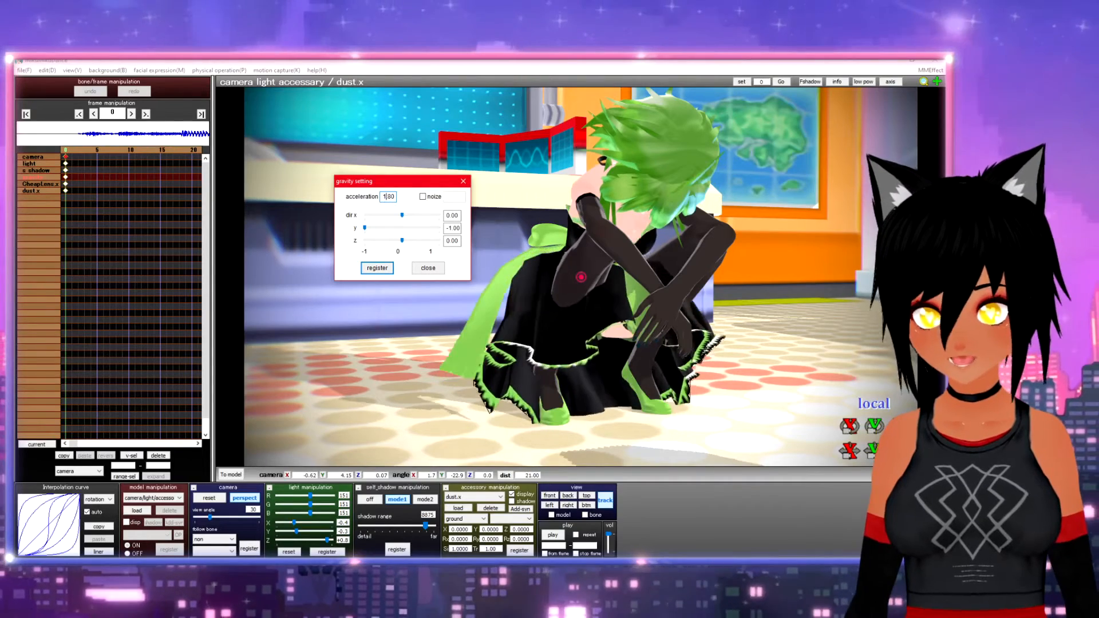
pyautogui.write('1')
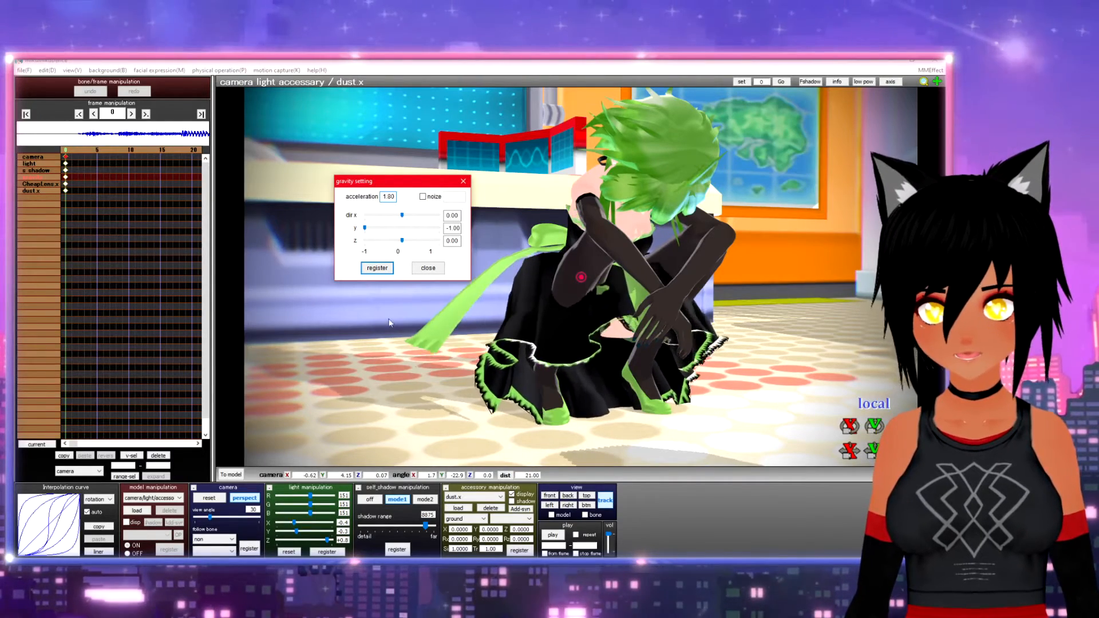
pyautogui.click(373, 269)
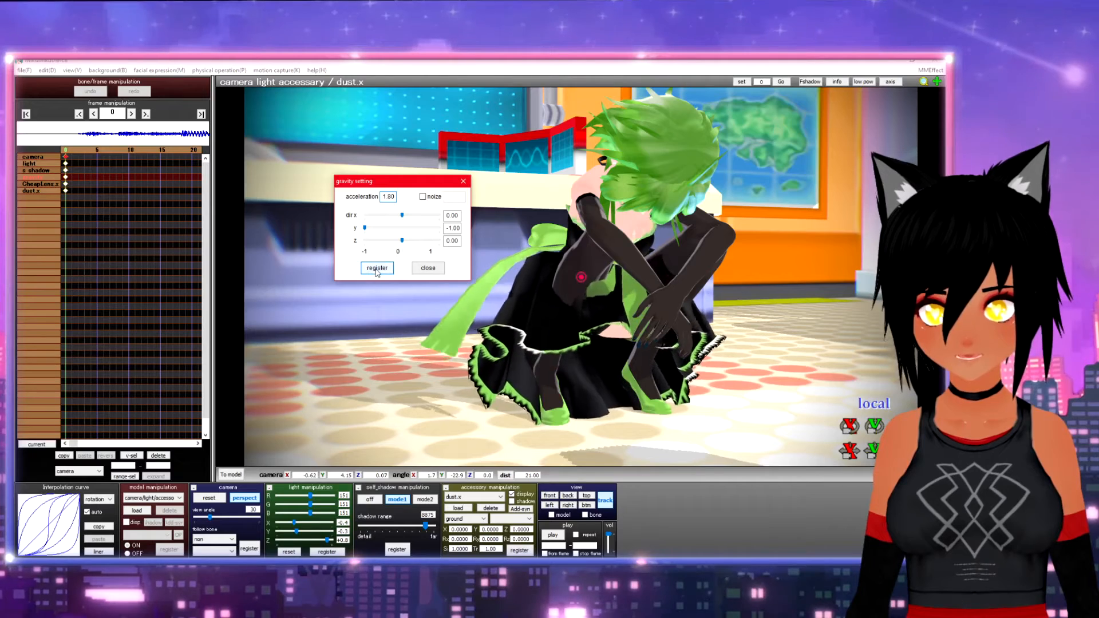
pyautogui.click(428, 267)
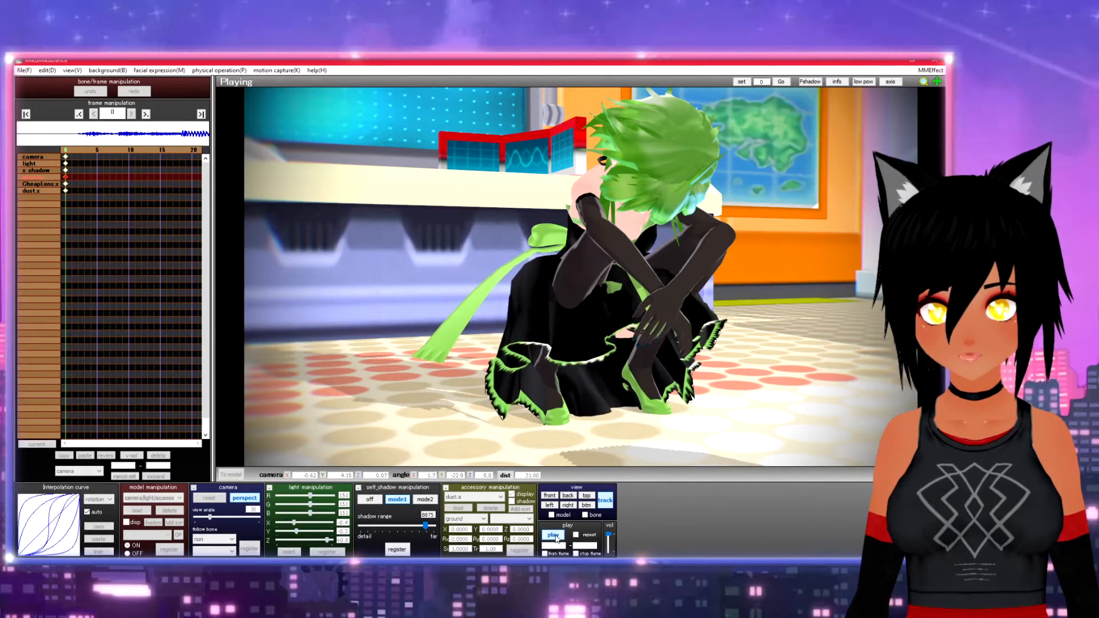
pyautogui.click(553, 535)
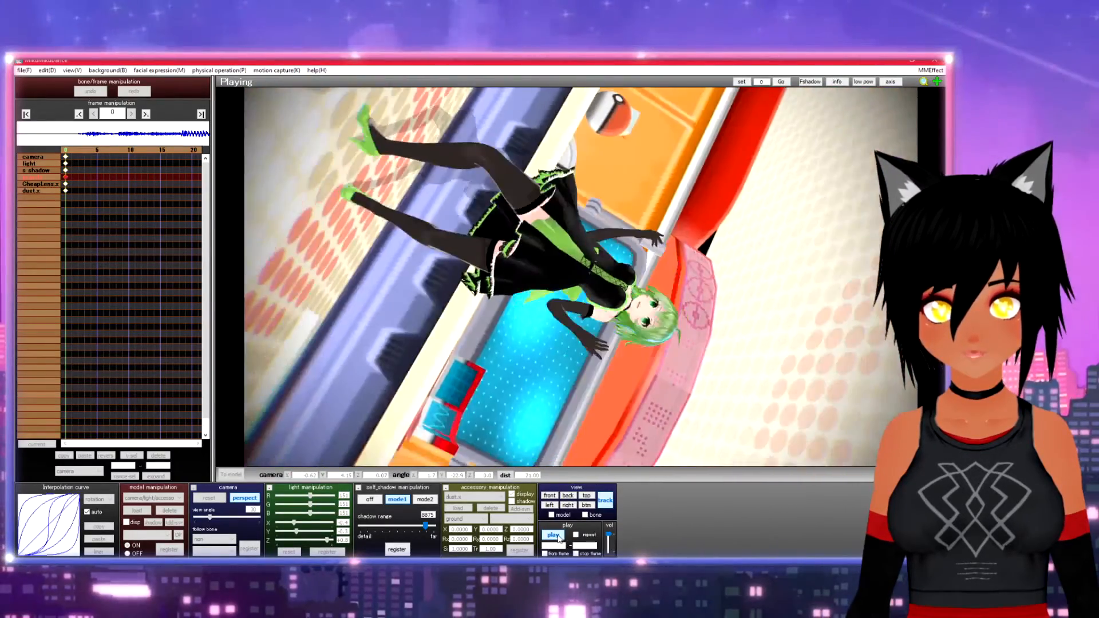
pyautogui.click(562, 537)
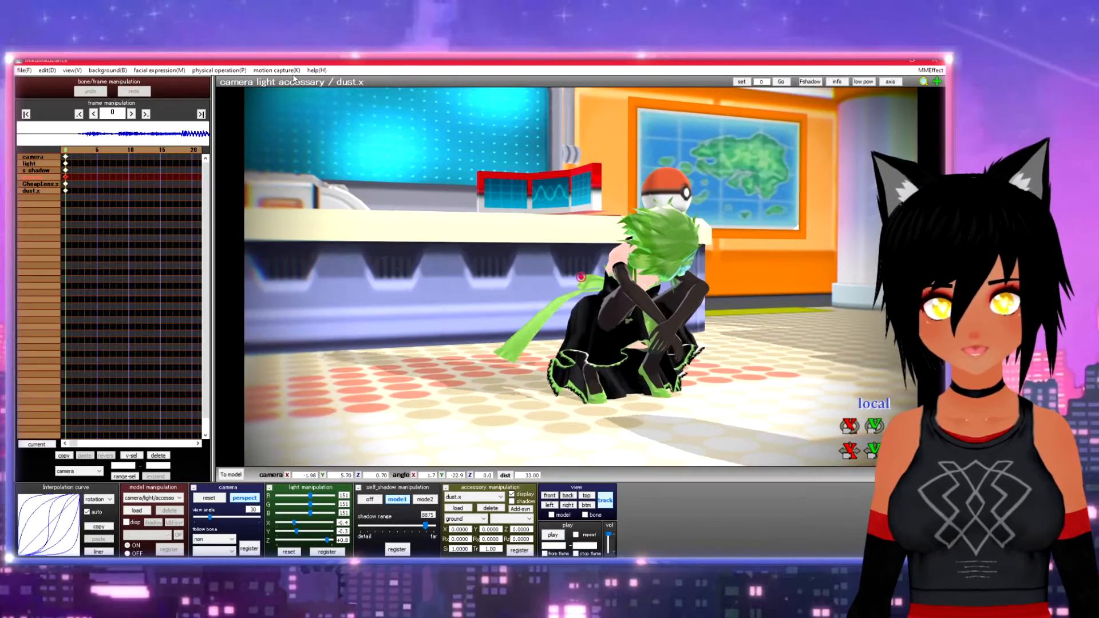
# Try a gravity direction with Z set to -1.00 in the gravity settings and check the ribbons' reaction
pyautogui.click(220, 69)
pyautogui.click(238, 158)
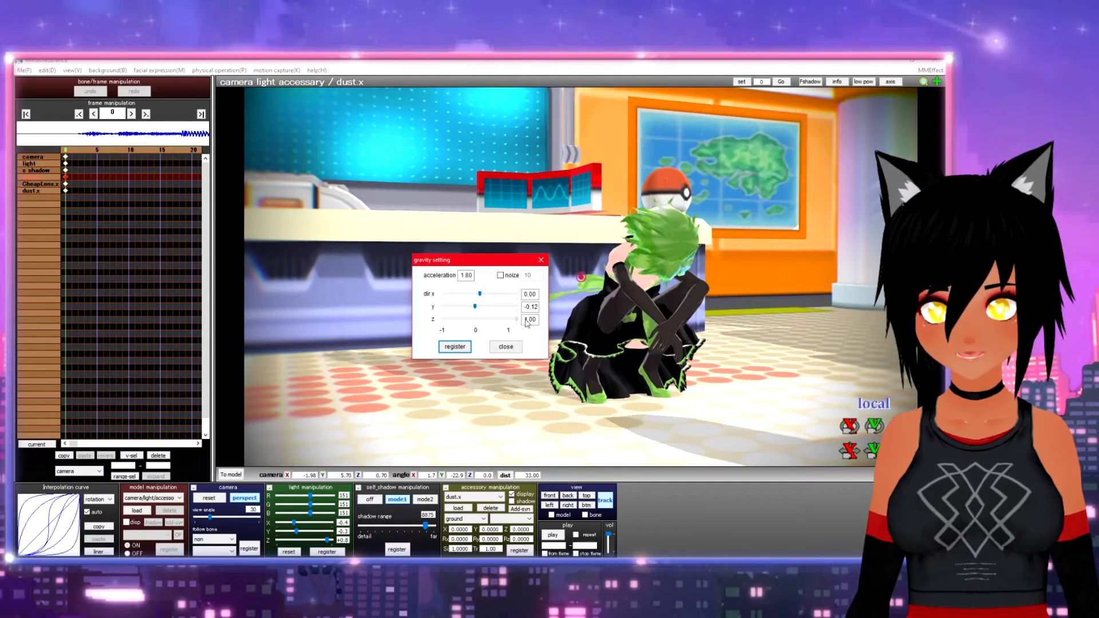
pyautogui.moveTo(764, 282); pyautogui.dragTo(736, 326, button='right')
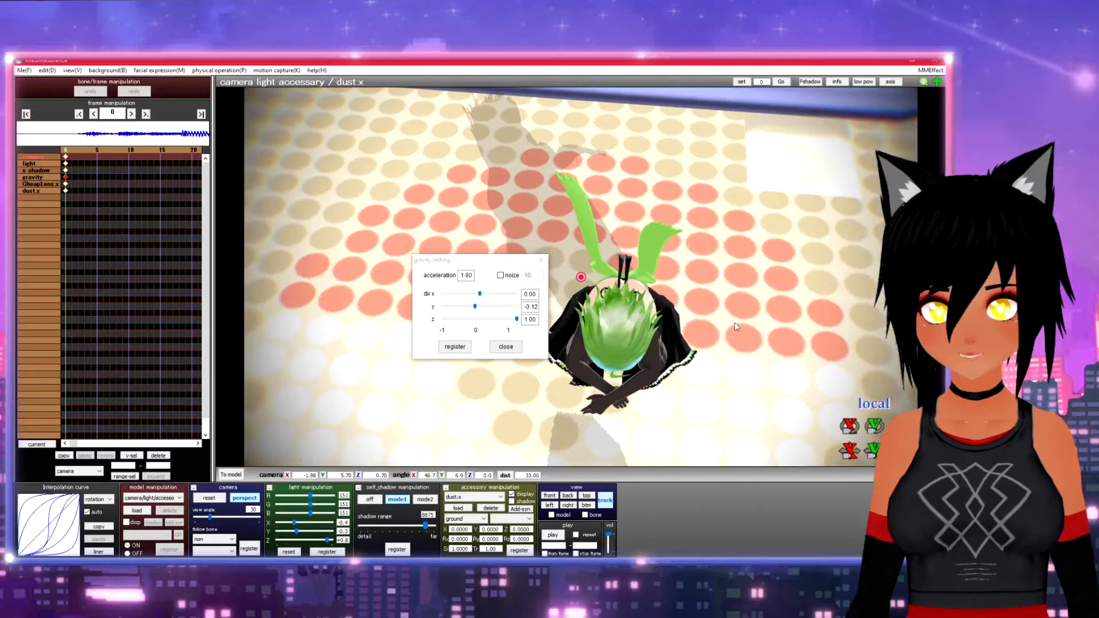
pyautogui.click(515, 322)
pyautogui.moveTo(469, 325); pyautogui.dragTo(445, 329)
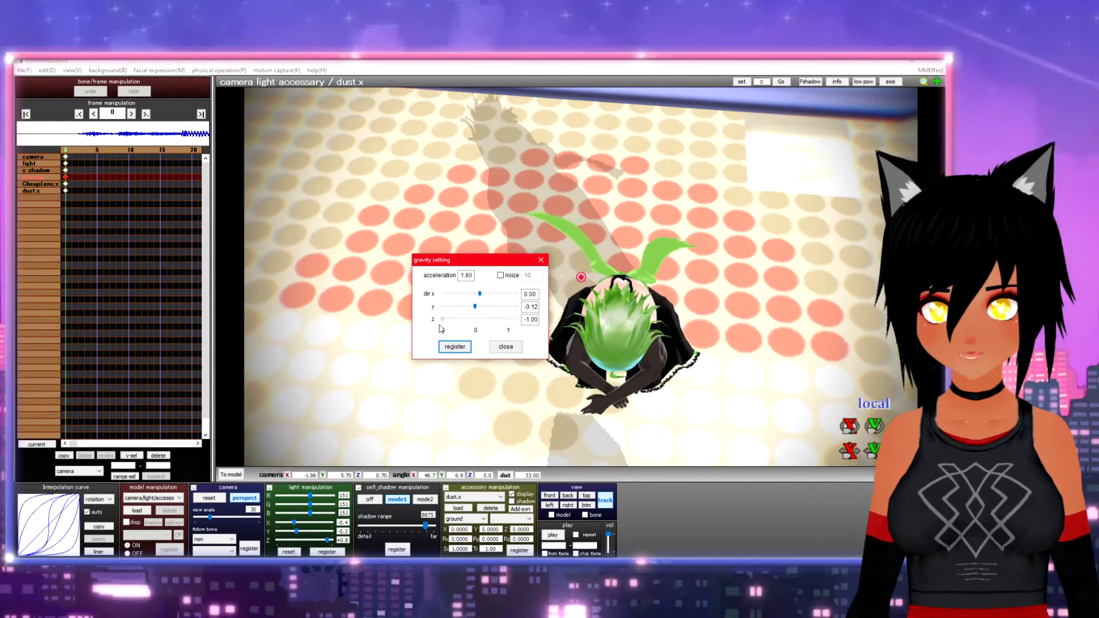
pyautogui.moveTo(641, 238); pyautogui.dragTo(734, 202, button='right')
pyautogui.click(482, 294)
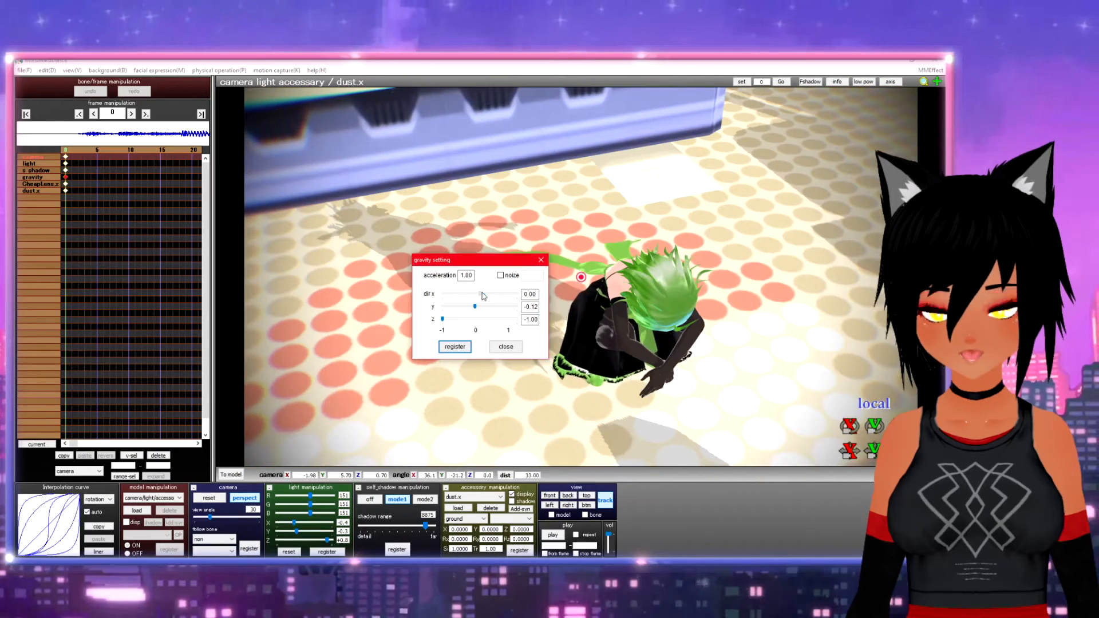
pyautogui.click(743, 233)
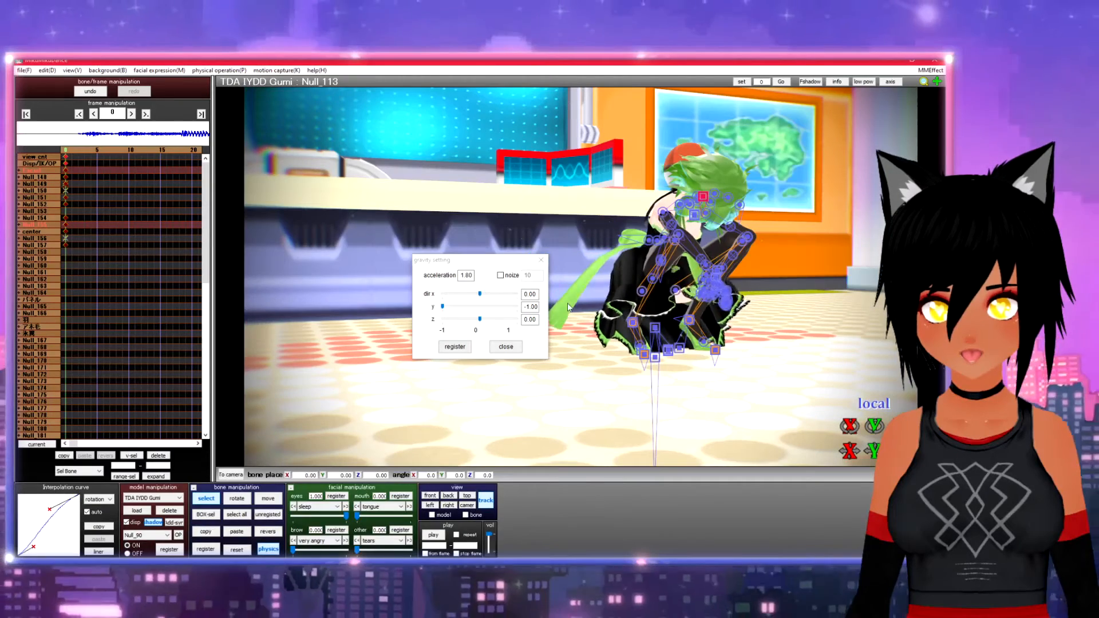
# Try a gravity direction of X 1.00, Y 1.00 and Z -1.00 on the model, and close the gravity settings
pyautogui.moveTo(775, 278); pyautogui.dragTo(775, 344, button='right')
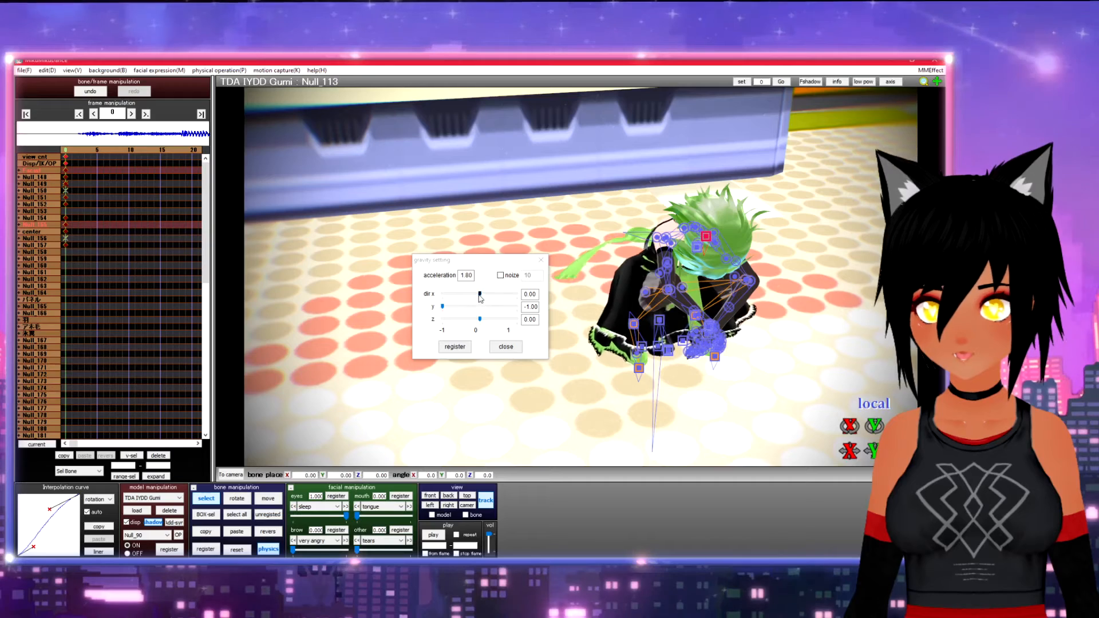
pyautogui.moveTo(480, 297); pyautogui.dragTo(496, 297)
pyautogui.moveTo(729, 243); pyautogui.dragTo(760, 303, button='right')
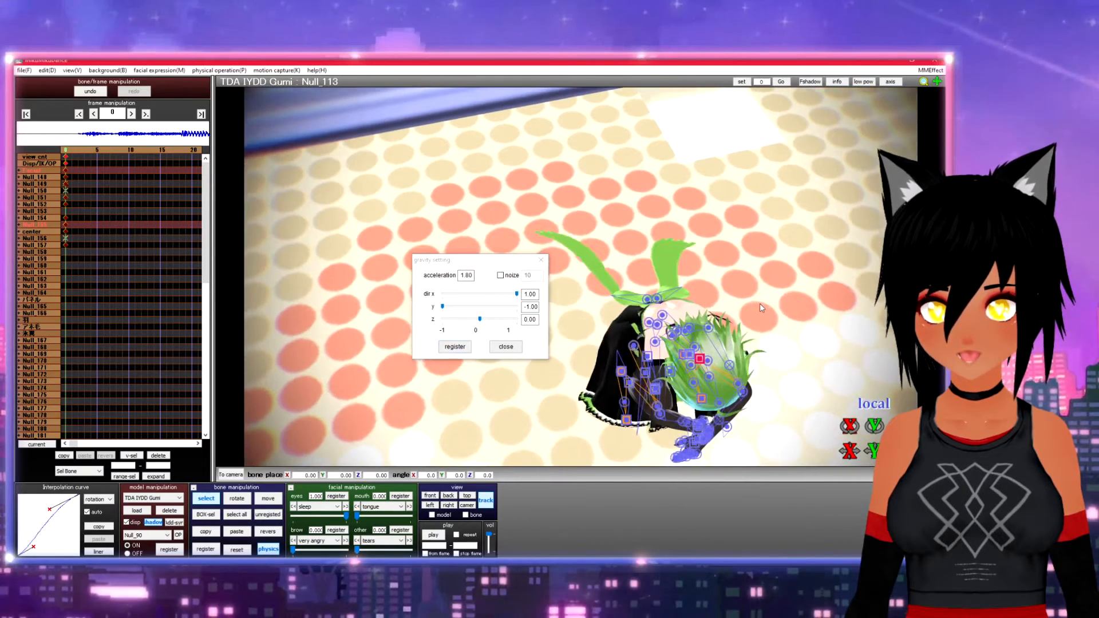
pyautogui.click(442, 307)
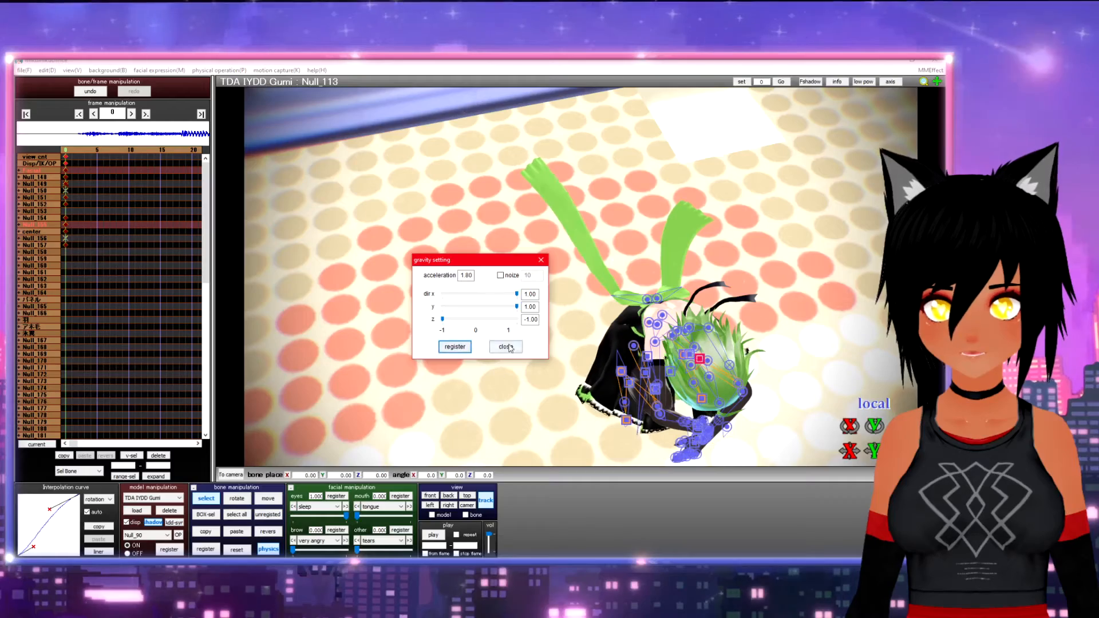
pyautogui.click(506, 346)
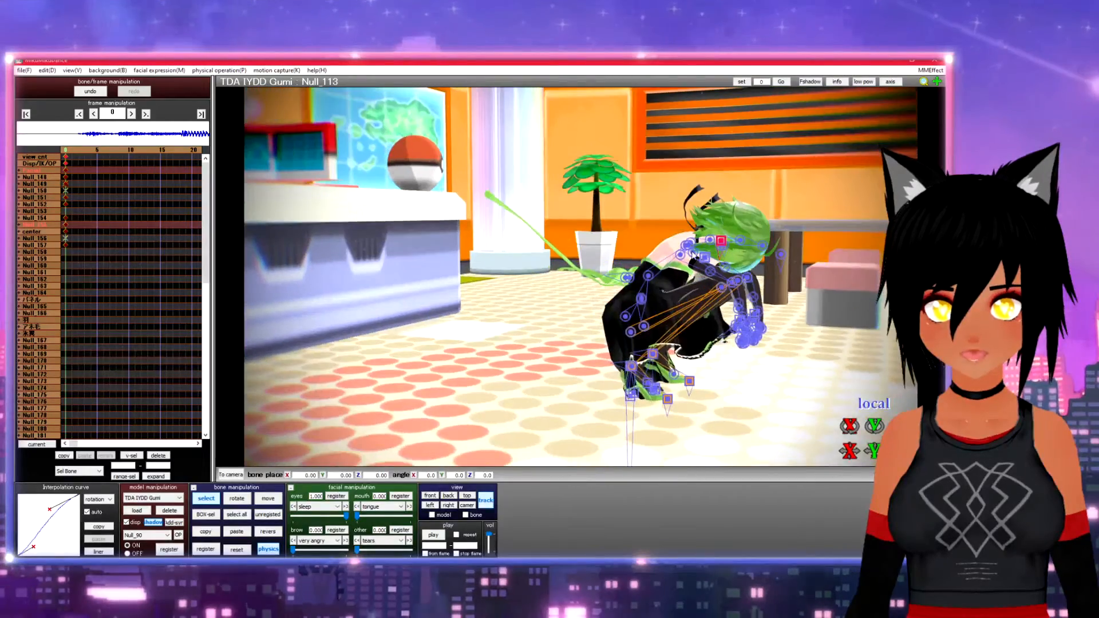
# Play back the motion to test the changed gravity direction, and check the ribbons and hair from the side
pyautogui.moveTo(747, 289); pyautogui.dragTo(552, 303, button='right')
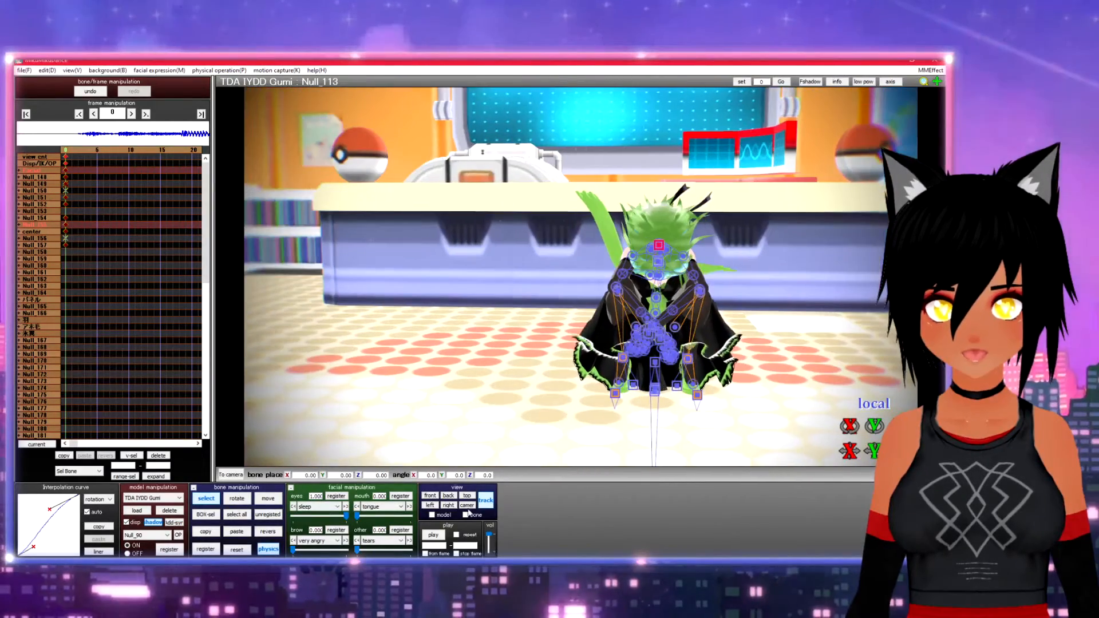
pyautogui.click(433, 535)
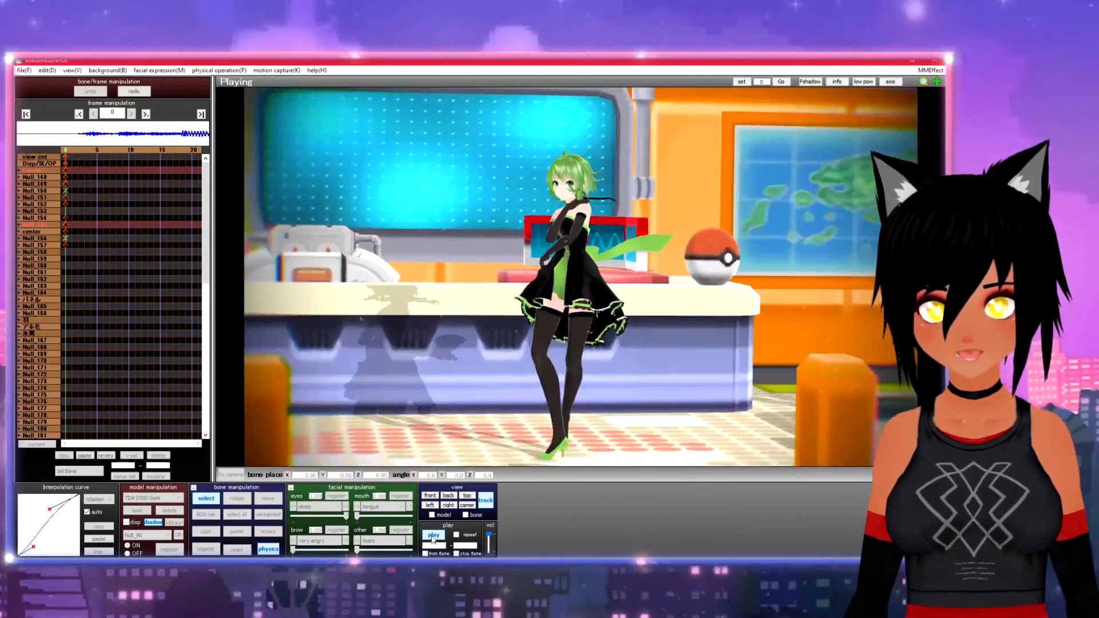
pyautogui.click(434, 535)
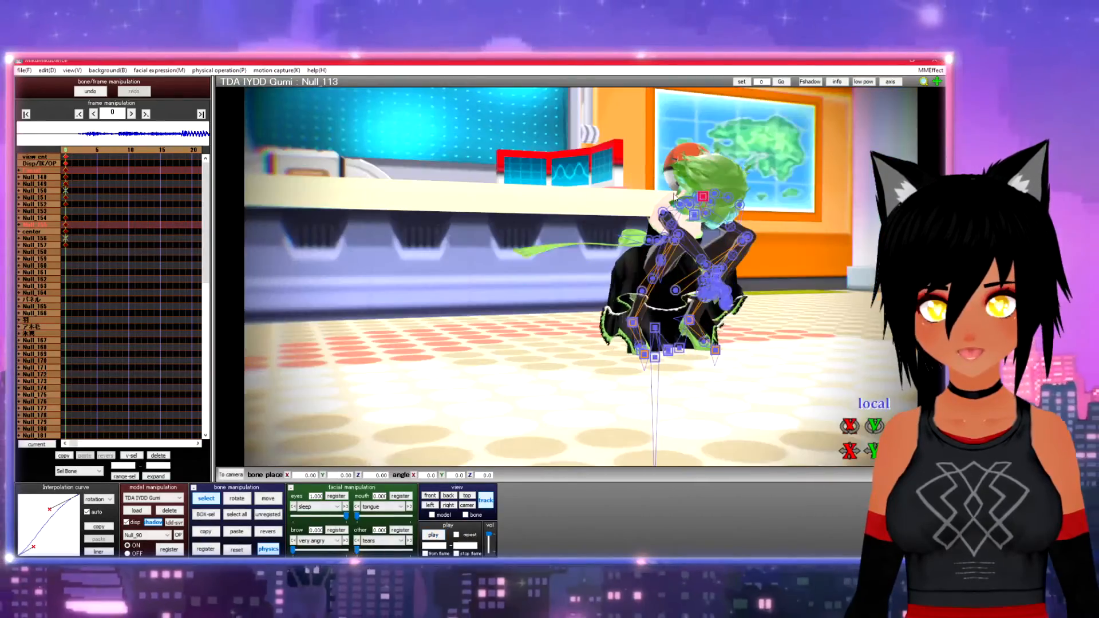
pyautogui.moveTo(770, 243); pyautogui.dragTo(723, 229, button='right')
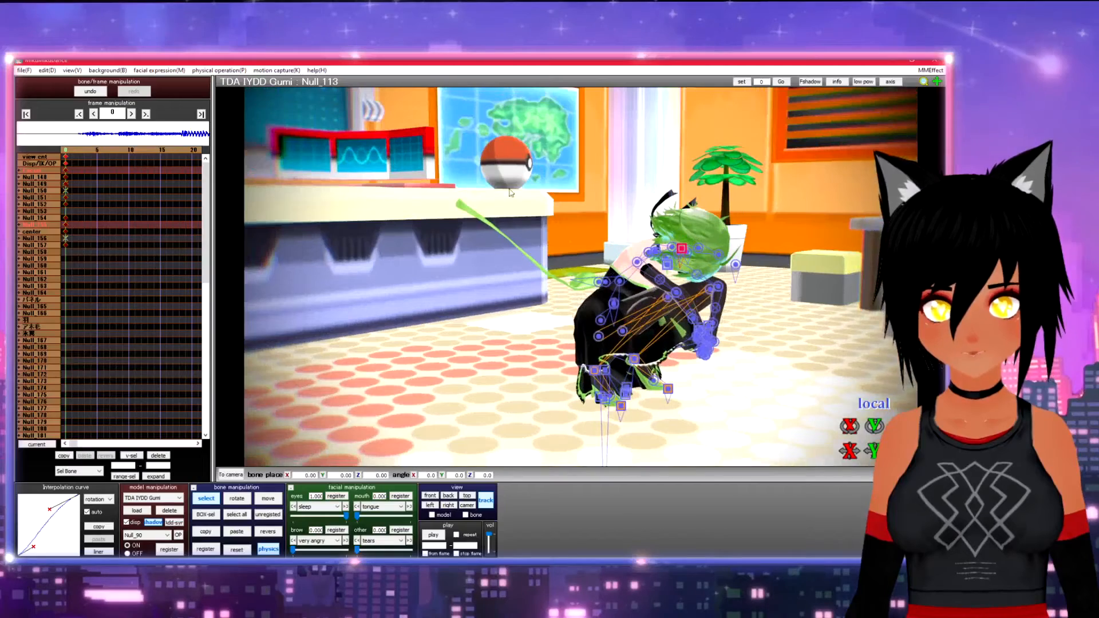
# Set the gravity acceleration to 9.80 with direction X 0, Y -1.00 and Z 0, and close the gravity settings
pyautogui.click(220, 70)
pyautogui.click(229, 156)
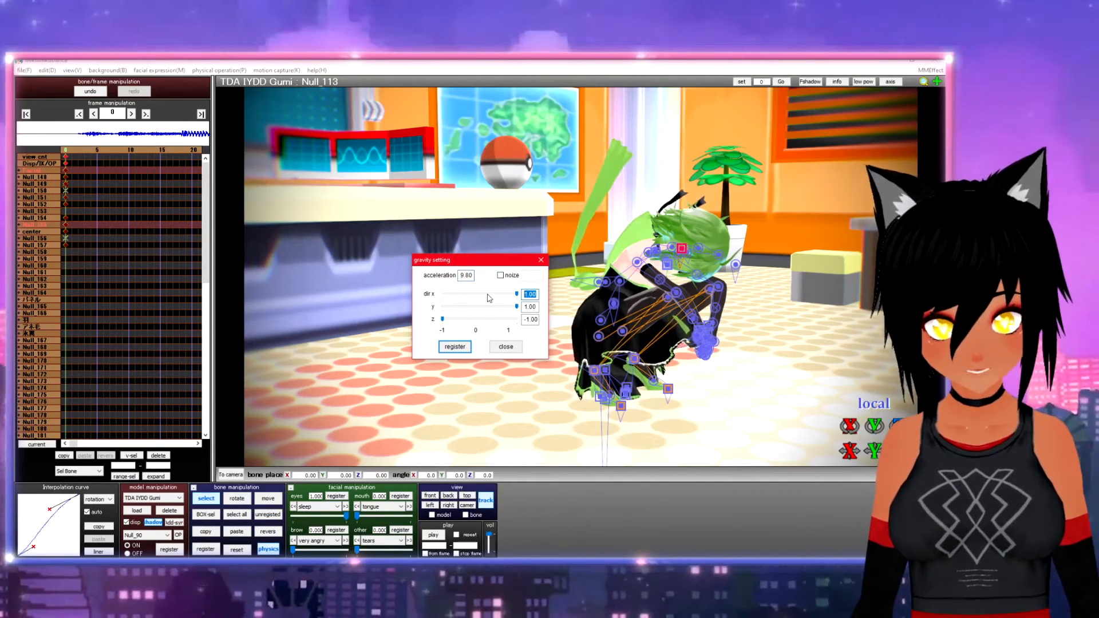
pyautogui.write('0')
pyautogui.moveTo(522, 319); pyautogui.dragTo(559, 322)
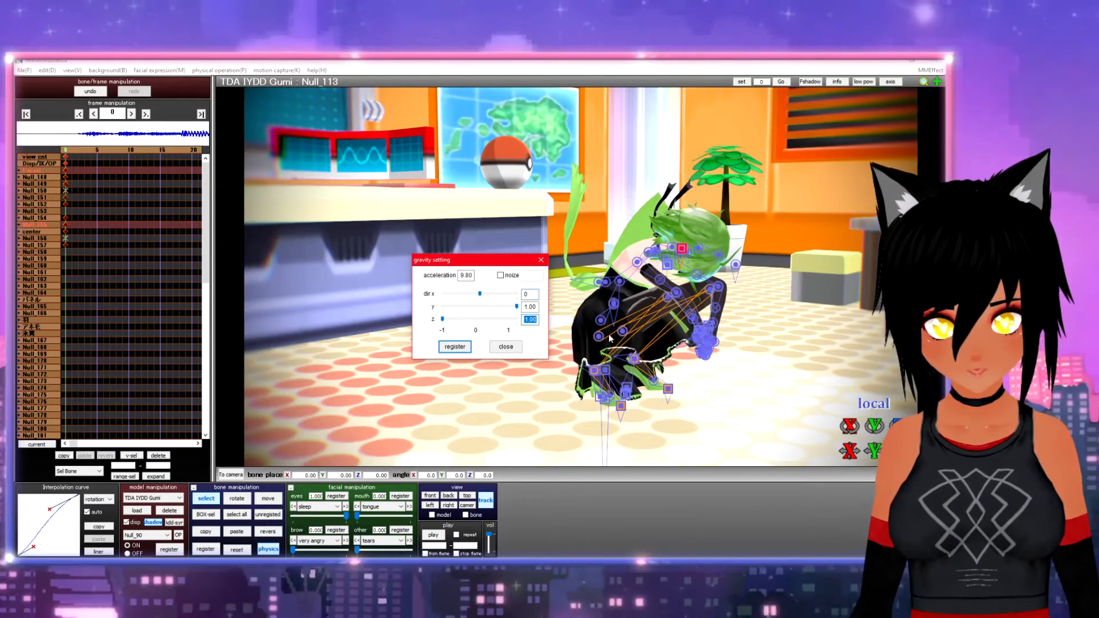
pyautogui.write('0')
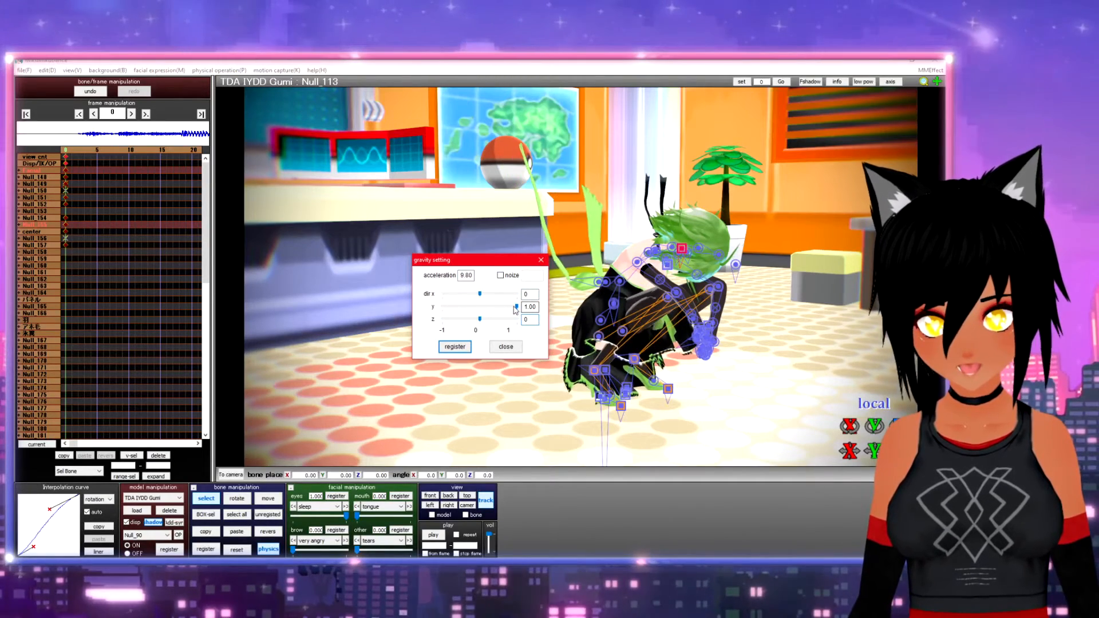
pyautogui.moveTo(517, 308); pyautogui.dragTo(402, 315)
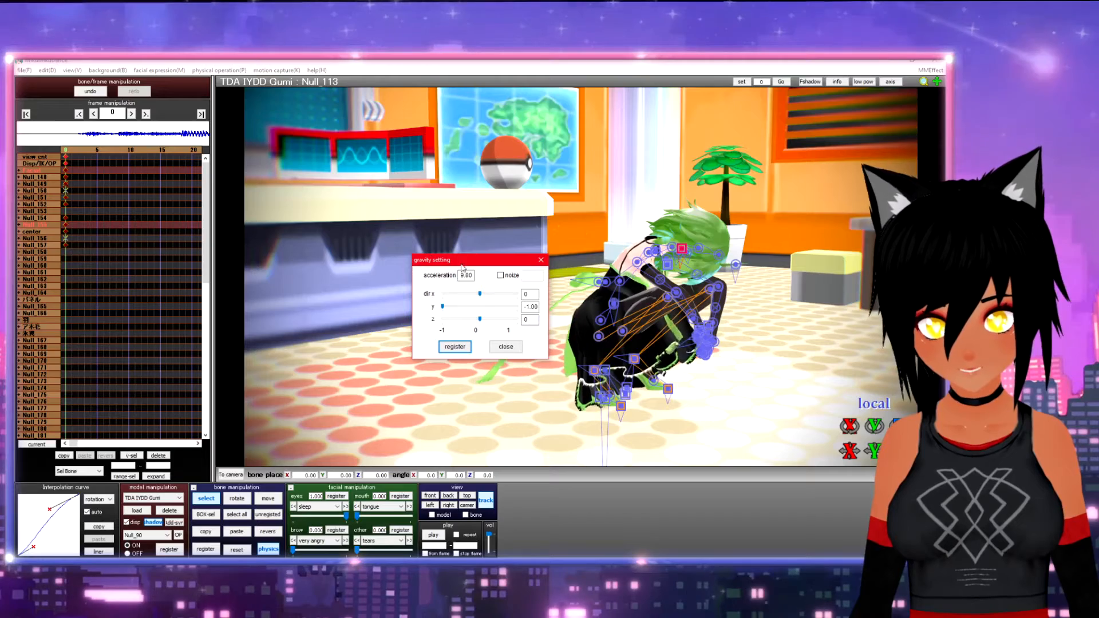
pyautogui.click(506, 347)
# Hide the bone markers and examine the crouching model's hair, ribbons and skirt from several angles
pyautogui.moveTo(515, 352); pyautogui.dragTo(710, 332, button='right')
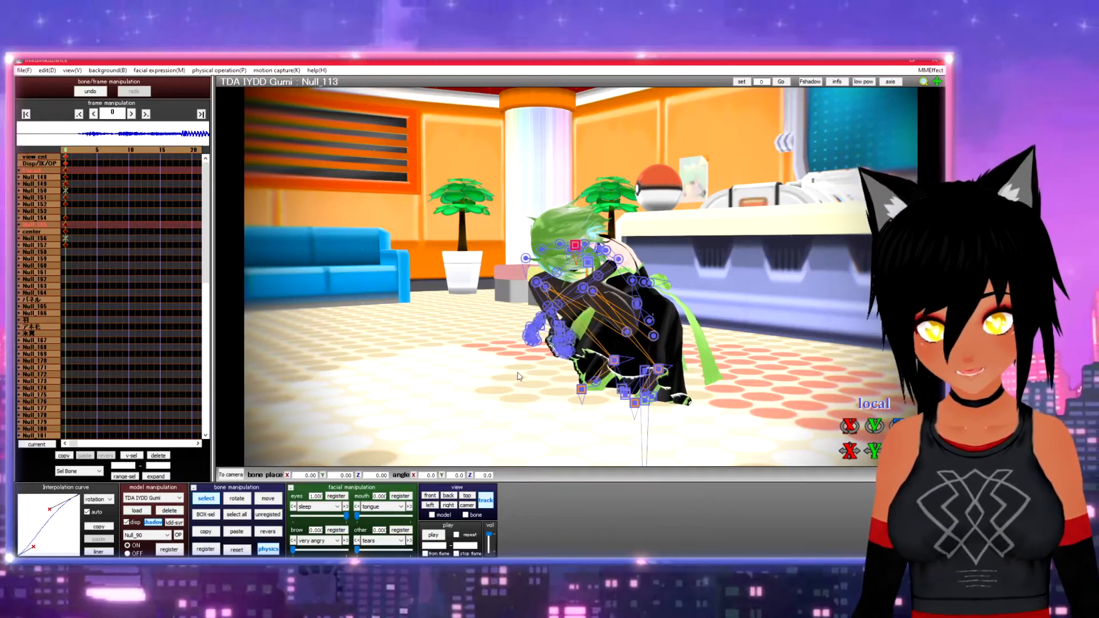
pyautogui.moveTo(458, 389); pyautogui.dragTo(518, 392, button='right')
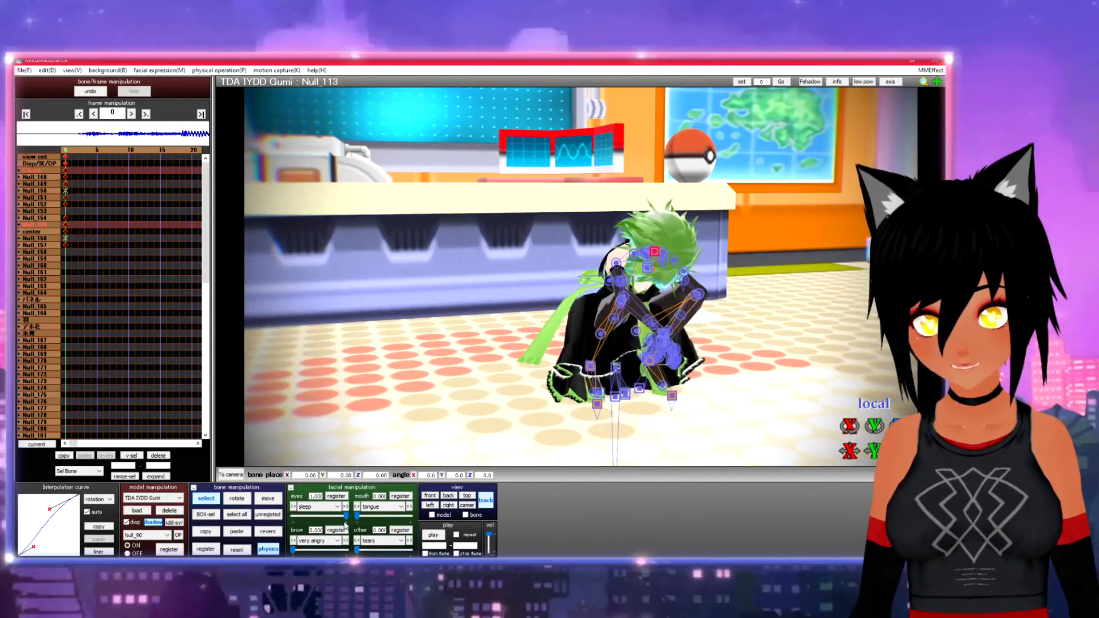
pyautogui.click(206, 499)
pyautogui.moveTo(652, 300); pyautogui.dragTo(680, 281, button='right')
pyautogui.scroll(3, 708, 314)
pyautogui.scroll(-3, 709, 314)
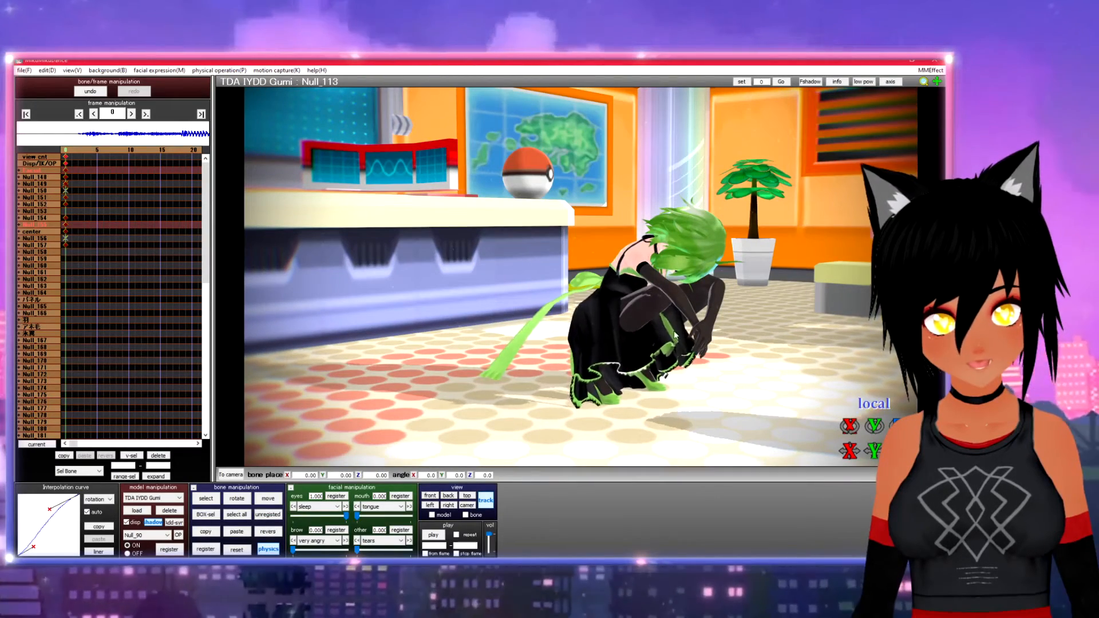
pyautogui.moveTo(788, 315); pyautogui.dragTo(761, 318, button='right')
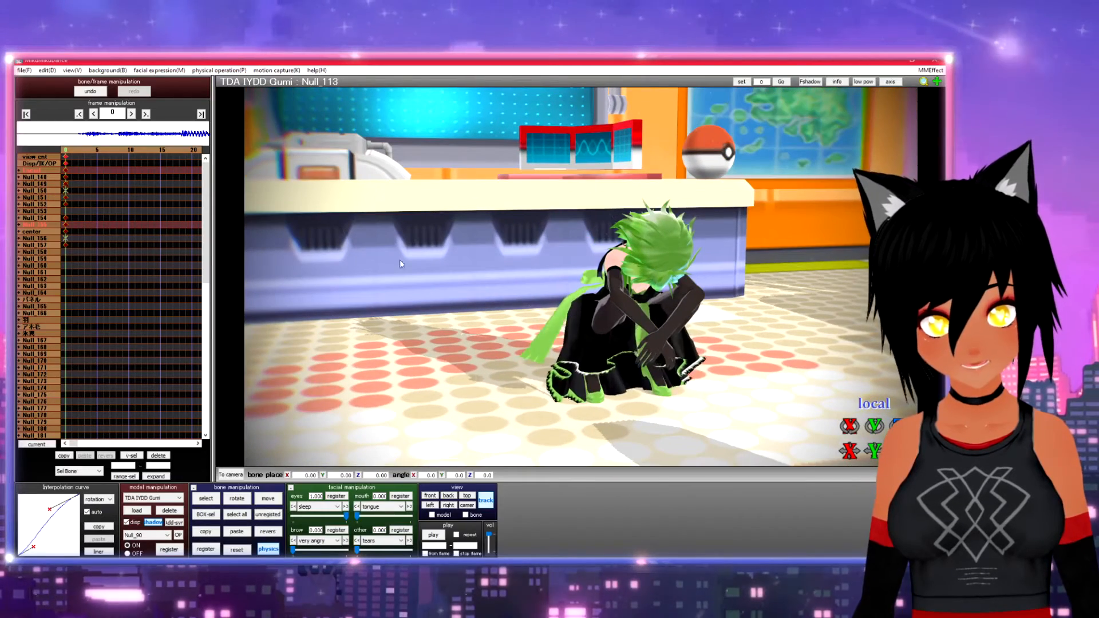
pyautogui.scroll(-2, 689, 247)
pyautogui.scroll(5, 690, 246)
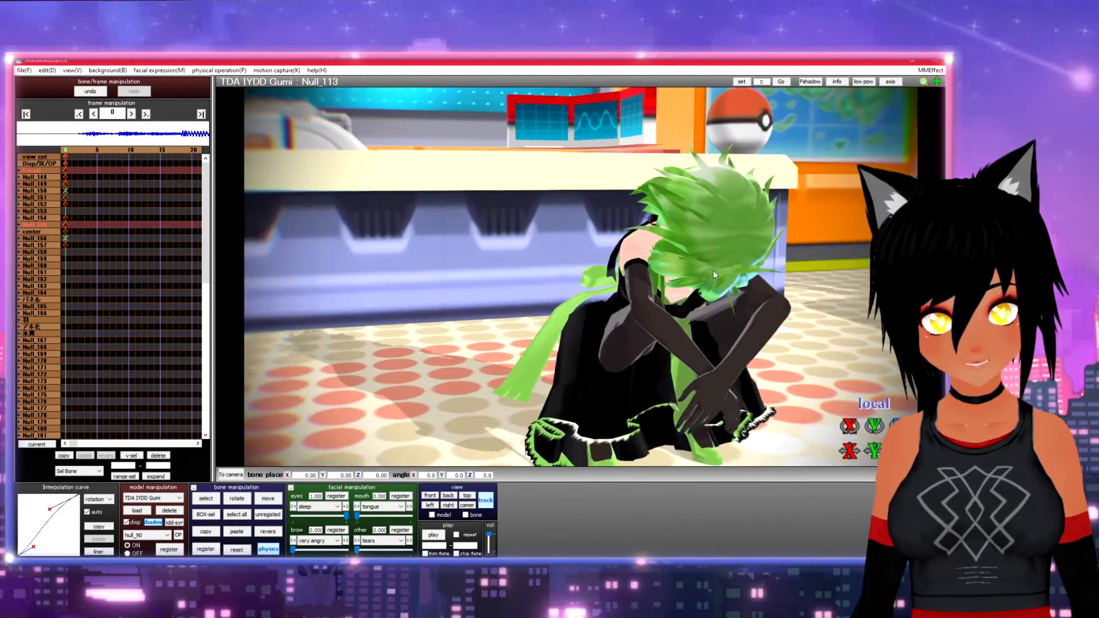
pyautogui.moveTo(713, 271); pyautogui.dragTo(680, 265, button='right')
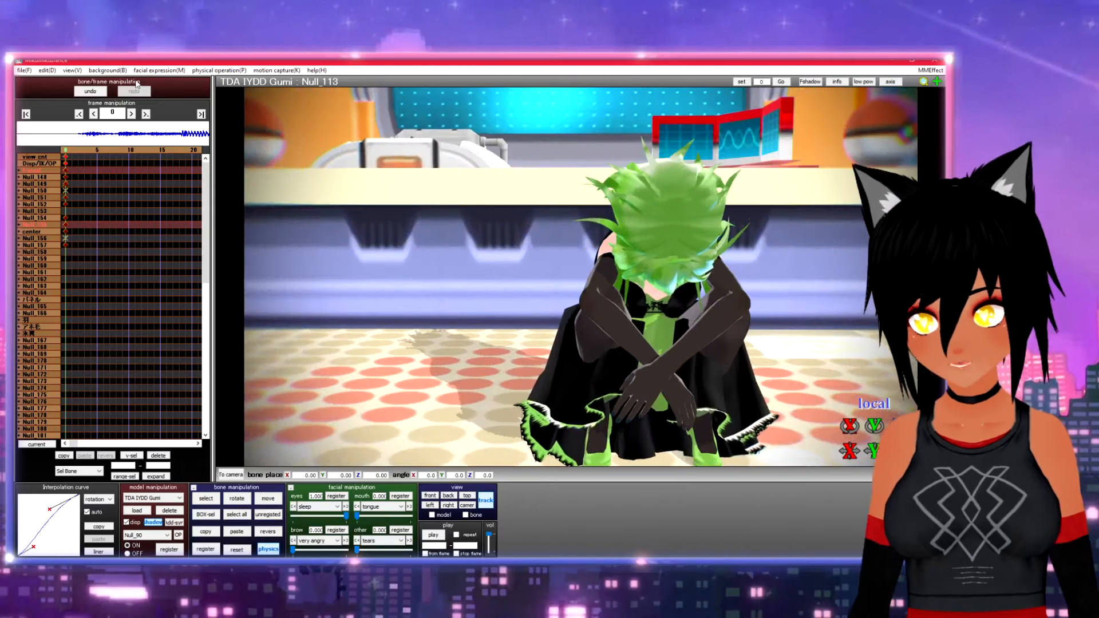
pyautogui.click(24, 69)
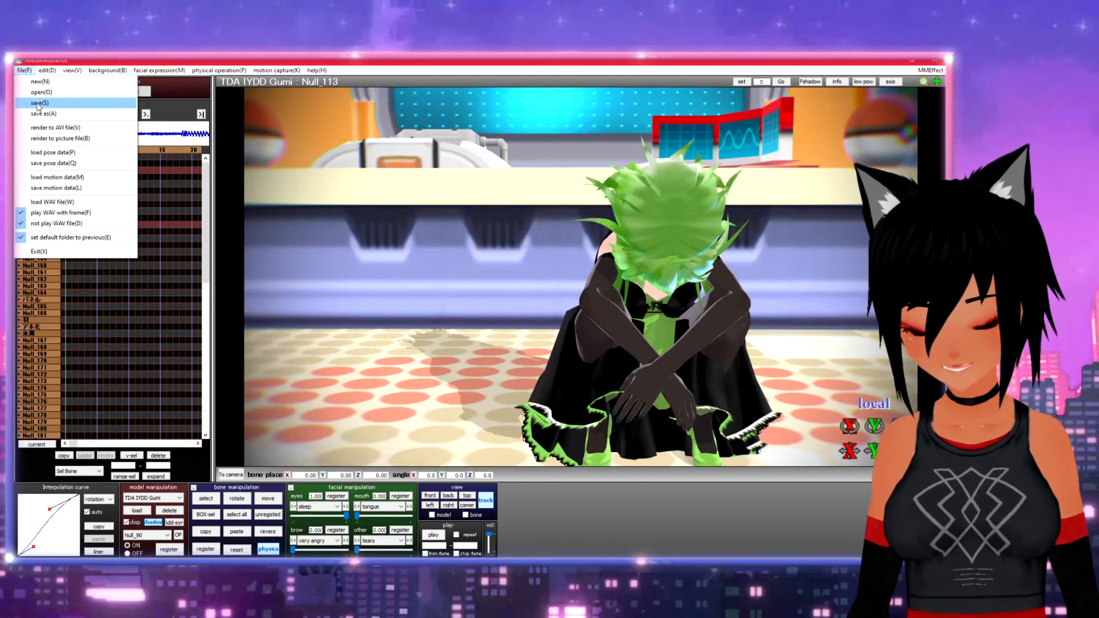
pyautogui.moveTo(219, 69)
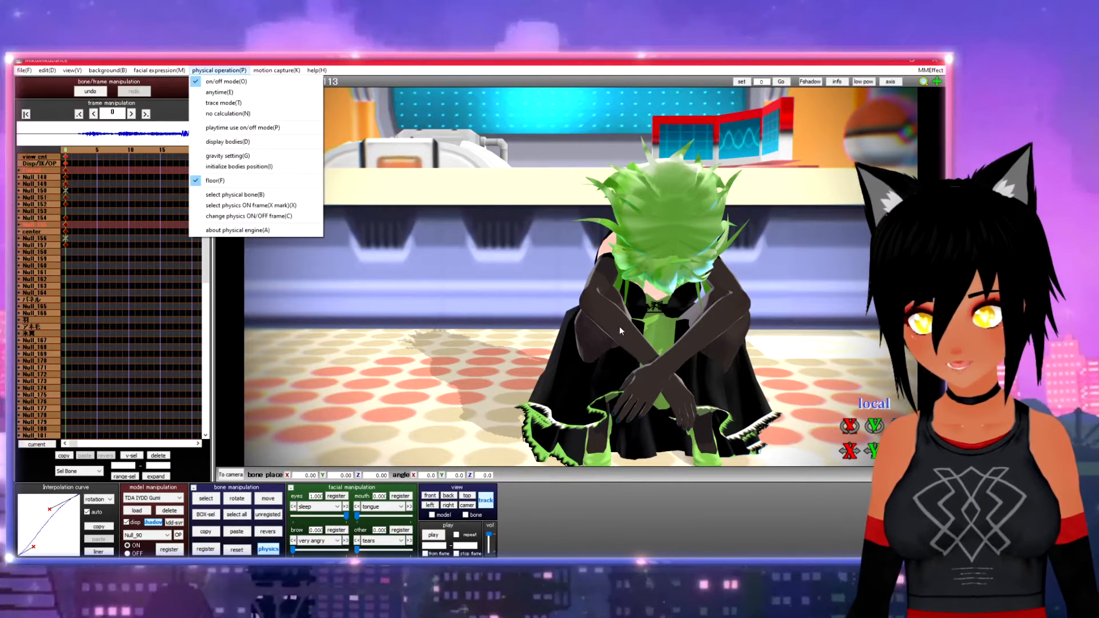
pyautogui.click(361, 306)
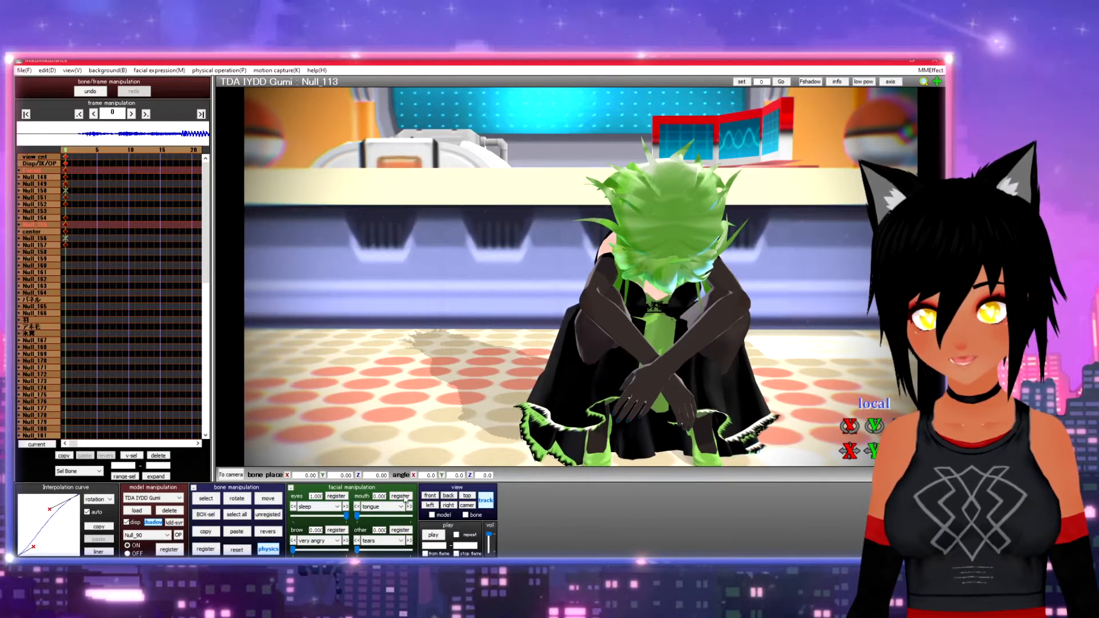
# Switch from the model to camera/light/accessory mode and examine the crouching model up close from the front and sides
pyautogui.click(155, 498)
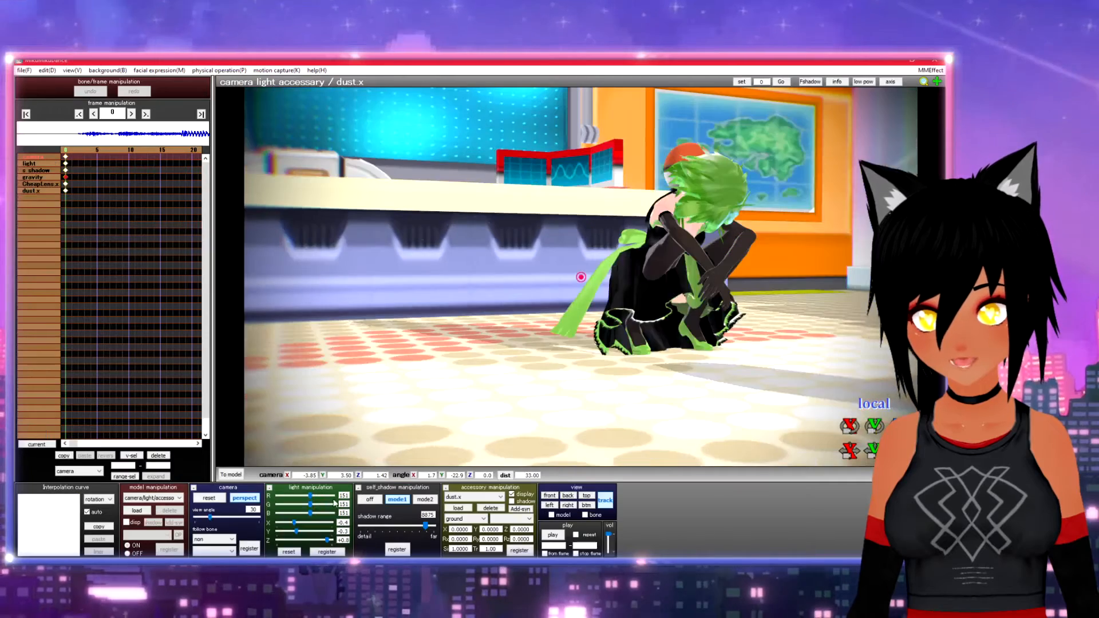
pyautogui.scroll(6, 763, 276)
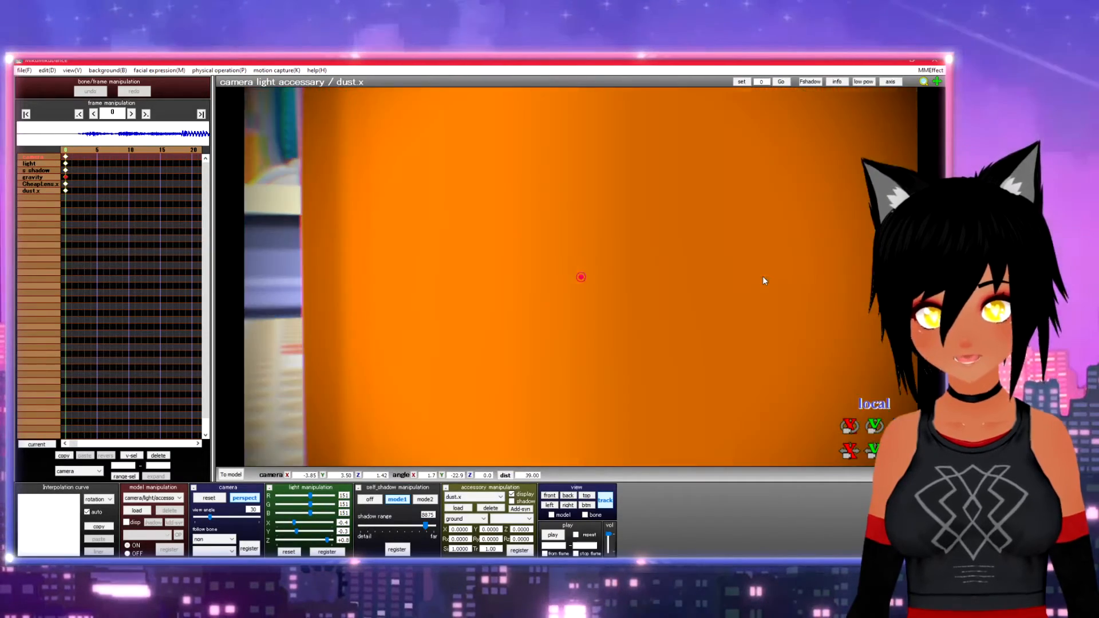
pyautogui.moveTo(822, 267); pyautogui.dragTo(611, 264, button='right')
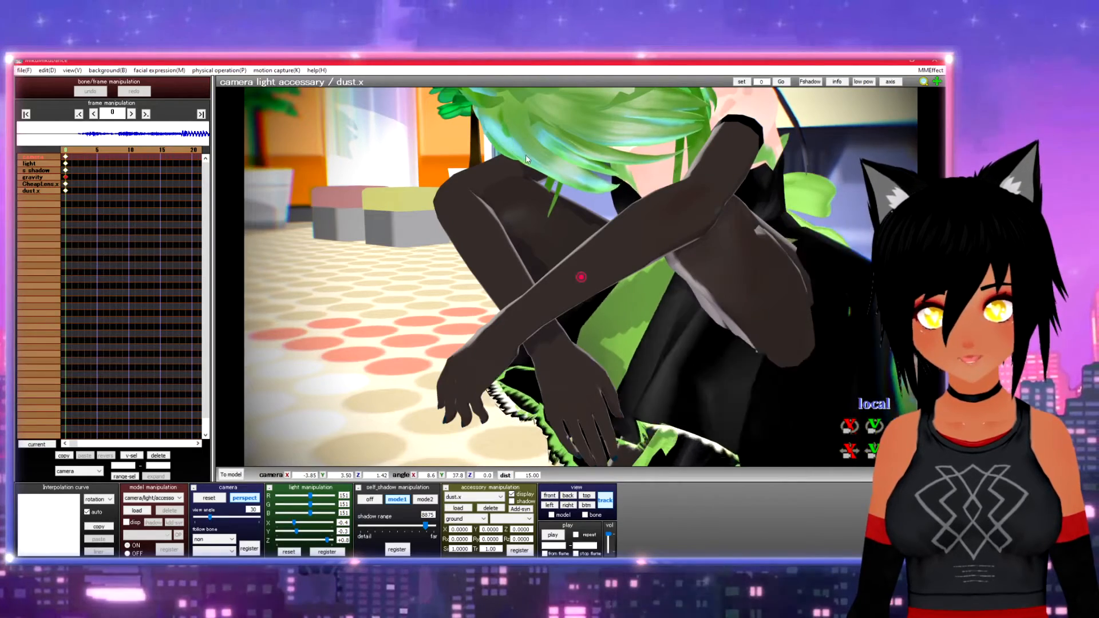
pyautogui.scroll(-4, 624, 226)
pyautogui.scroll(4, 624, 228)
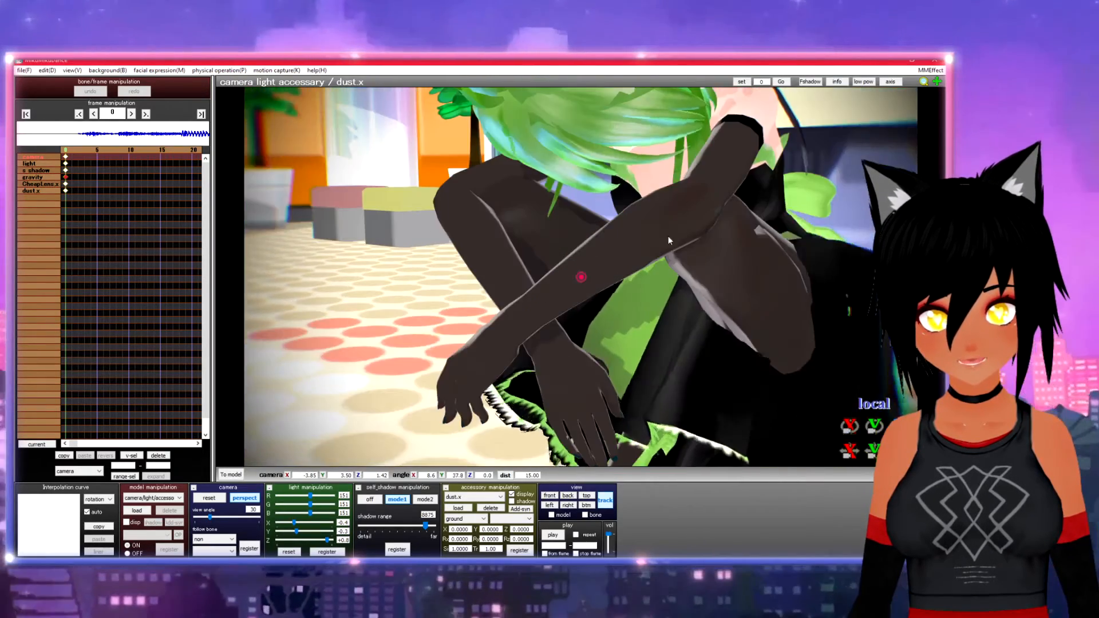
pyautogui.moveTo(668, 236); pyautogui.dragTo(790, 239, button='right')
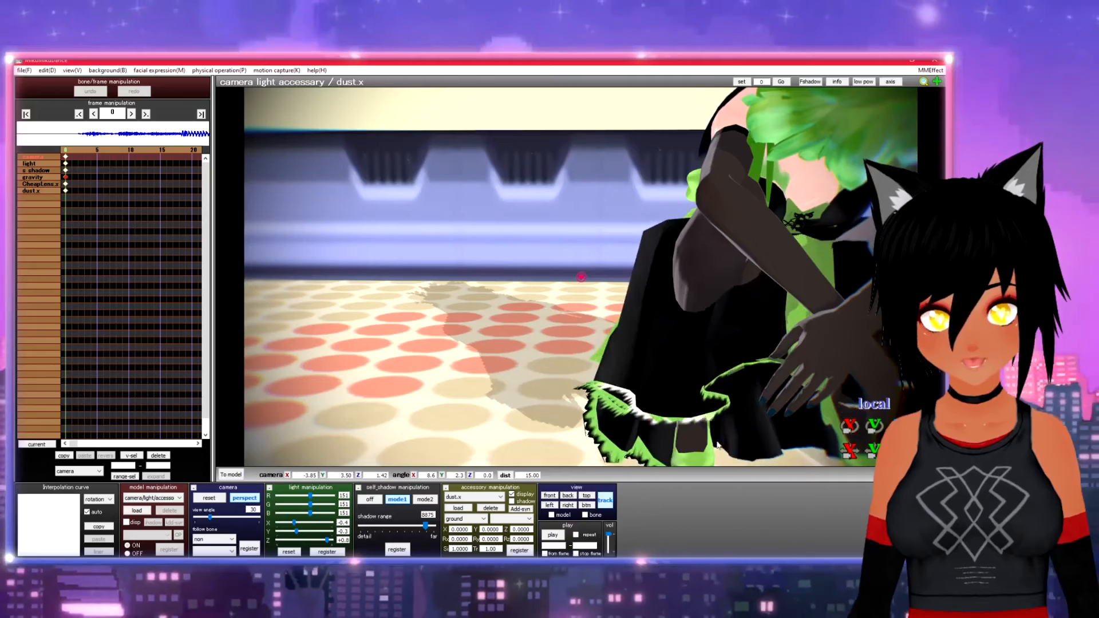
pyautogui.moveTo(831, 327); pyautogui.dragTo(782, 335, button='middle')
pyautogui.scroll(-4, 708, 287)
pyautogui.scroll(4, 709, 286)
pyautogui.moveTo(617, 284)
pyautogui.mouseDown(button='right')
pyautogui.moveTo(685, 280)
pyautogui.moveTo(606, 283)
pyautogui.mouseUp(button='right')
pyautogui.scroll(-4, 607, 283)
pyautogui.moveTo(606, 283); pyautogui.dragTo(621, 288, button='middle')
pyautogui.moveTo(621, 288); pyautogui.dragTo(653, 276, button='right')
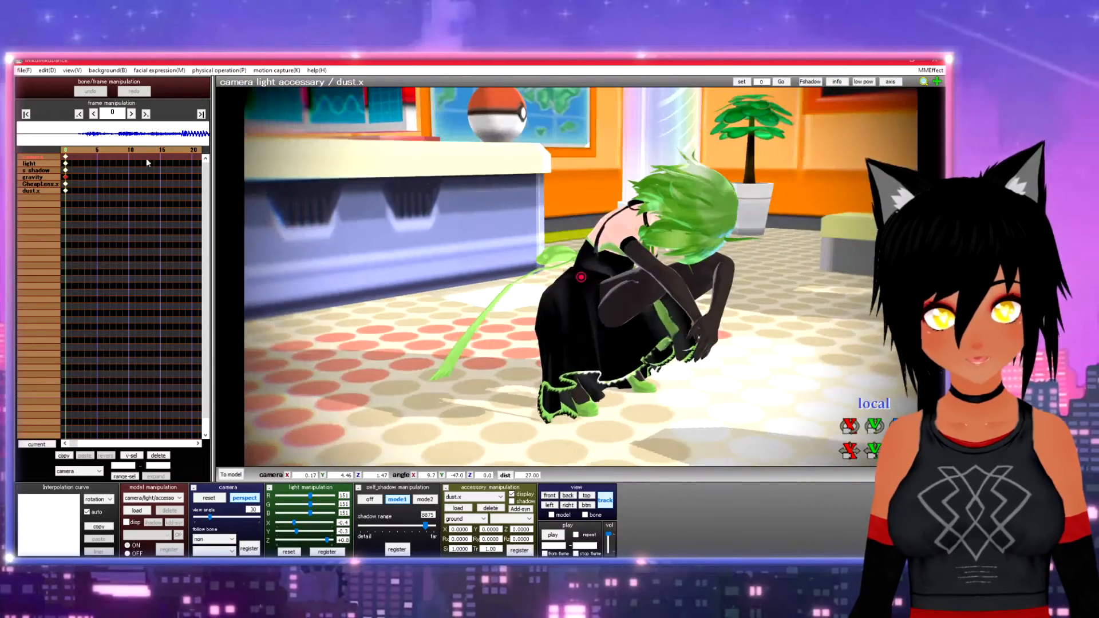
# Inspect the bow and the back of the dress up close, and preview the scene in playback
pyautogui.scroll(8, 682, 293)
pyautogui.scroll(-4, 682, 294)
pyautogui.moveTo(682, 291); pyautogui.dragTo(747, 213, button='right')
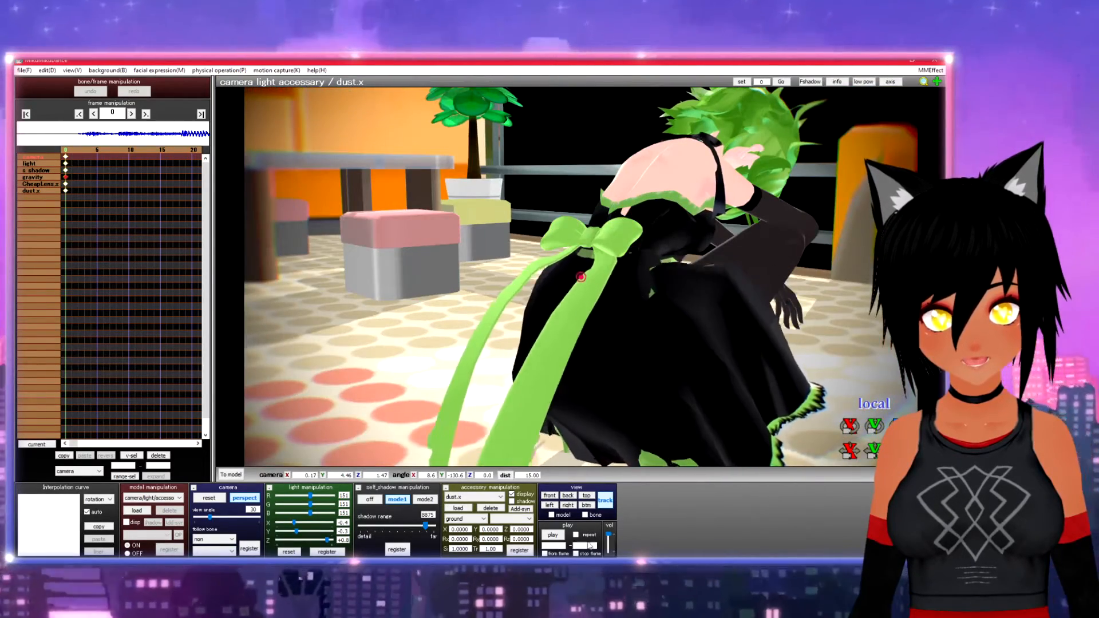
pyautogui.click(553, 535)
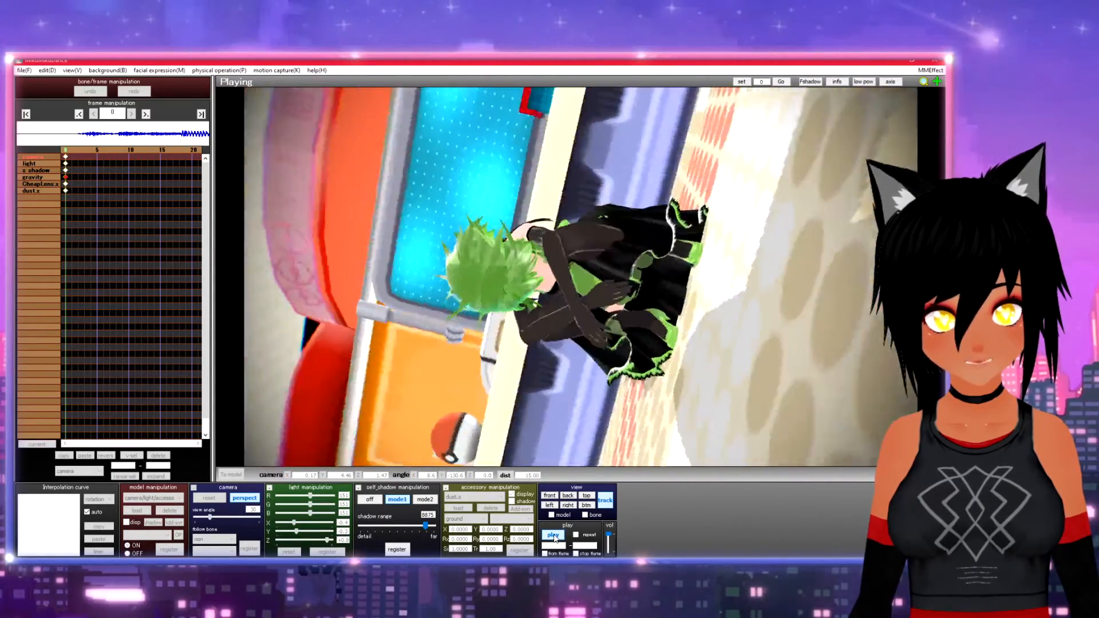
pyautogui.click(552, 537)
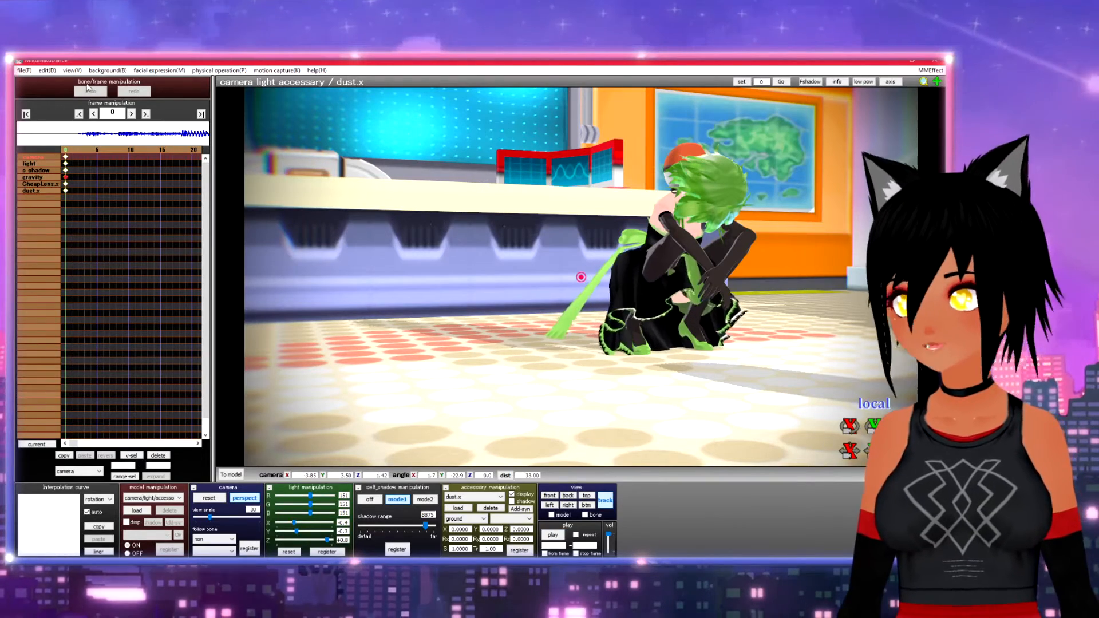
# Examine the crouching model's back, arms and skirt up close from the side
pyautogui.moveTo(763, 196); pyautogui.dragTo(605, 234, button='right')
pyautogui.scroll(10, 721, 263)
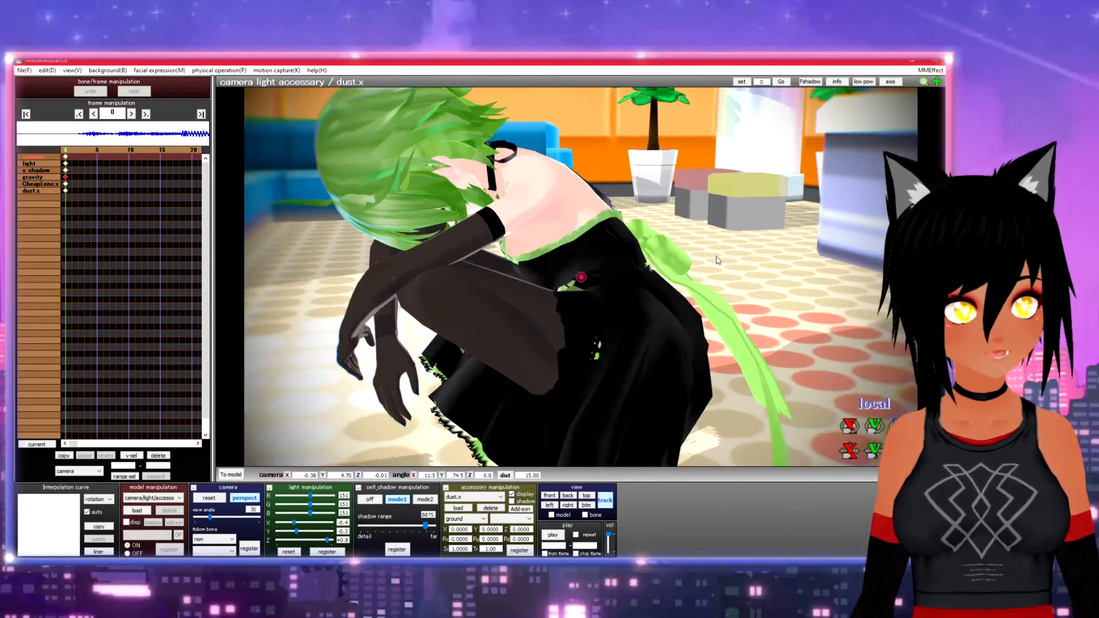
pyautogui.moveTo(727, 252); pyautogui.dragTo(895, 128, button='right')
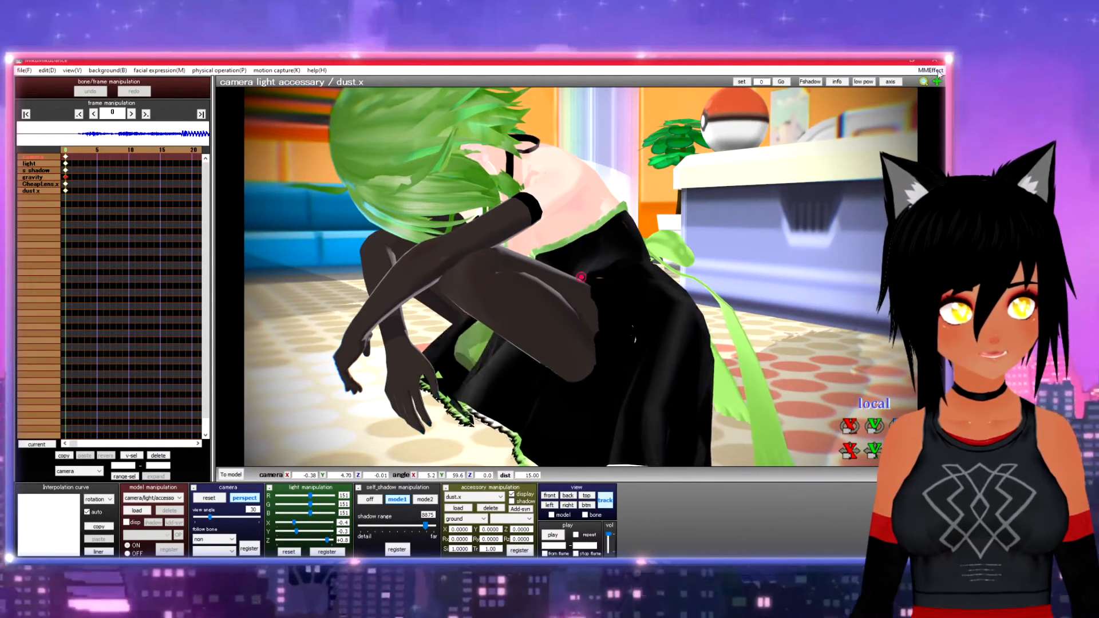
pyautogui.moveTo(754, 211)
pyautogui.mouseDown(button='right')
pyautogui.moveTo(748, 229)
pyautogui.moveTo(735, 215)
pyautogui.moveTo(749, 210)
pyautogui.mouseUp(button='right')
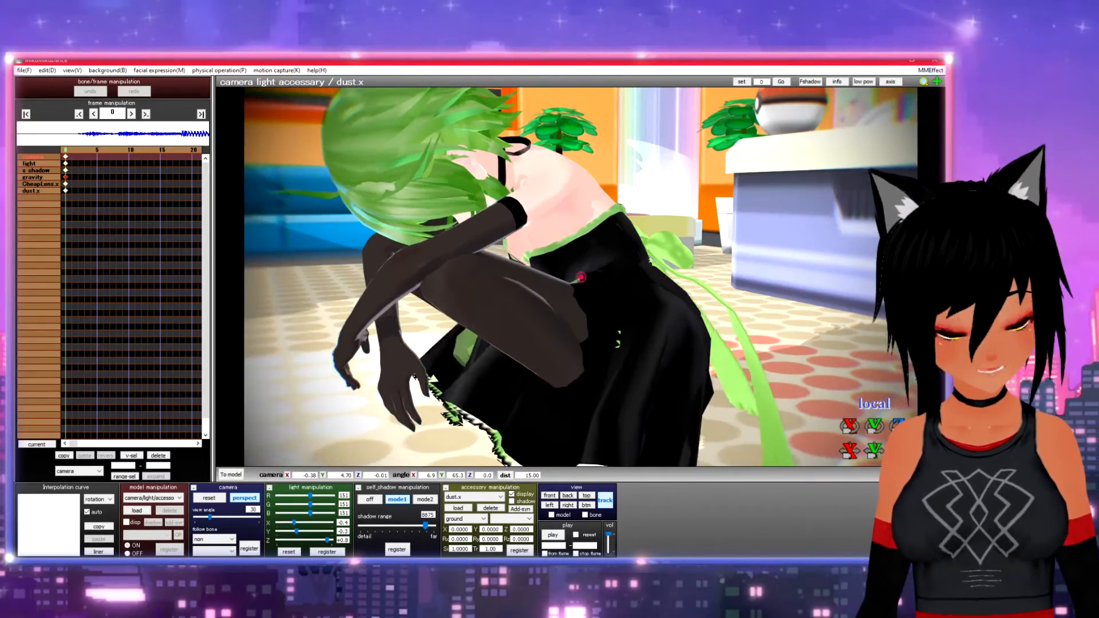
pyautogui.scroll(-5, 766, 198)
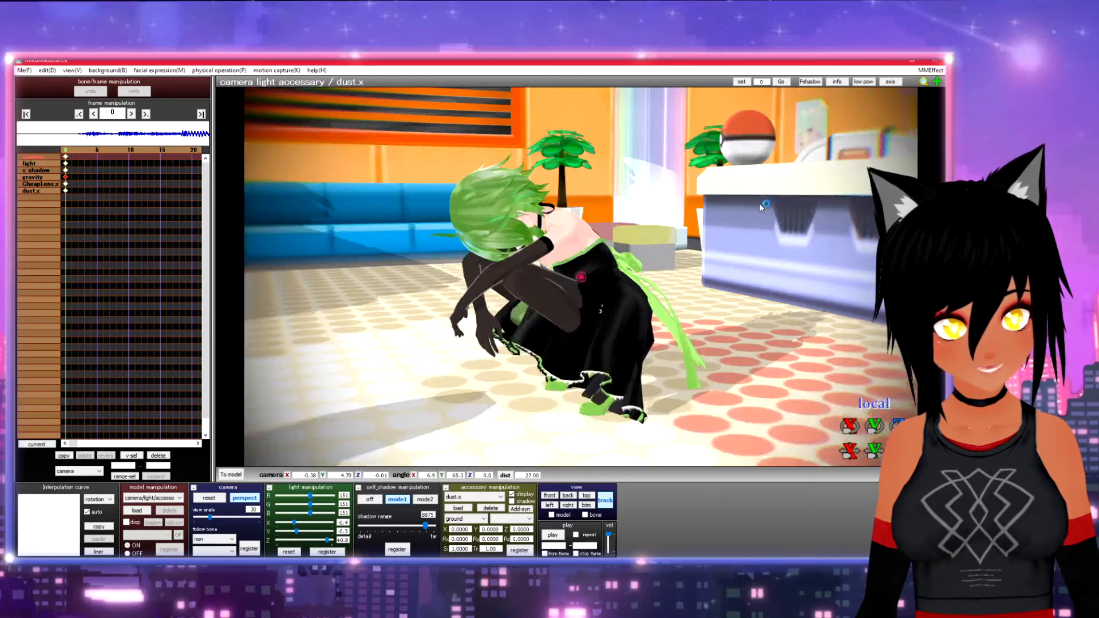
pyautogui.scroll(8, 759, 204)
pyautogui.scroll(2, 759, 204)
pyautogui.scroll(-5, 759, 204)
# Open the MME effect mapping and start assigning an effect file to TDA IYDD Gumi.pmx
pyautogui.click(930, 70)
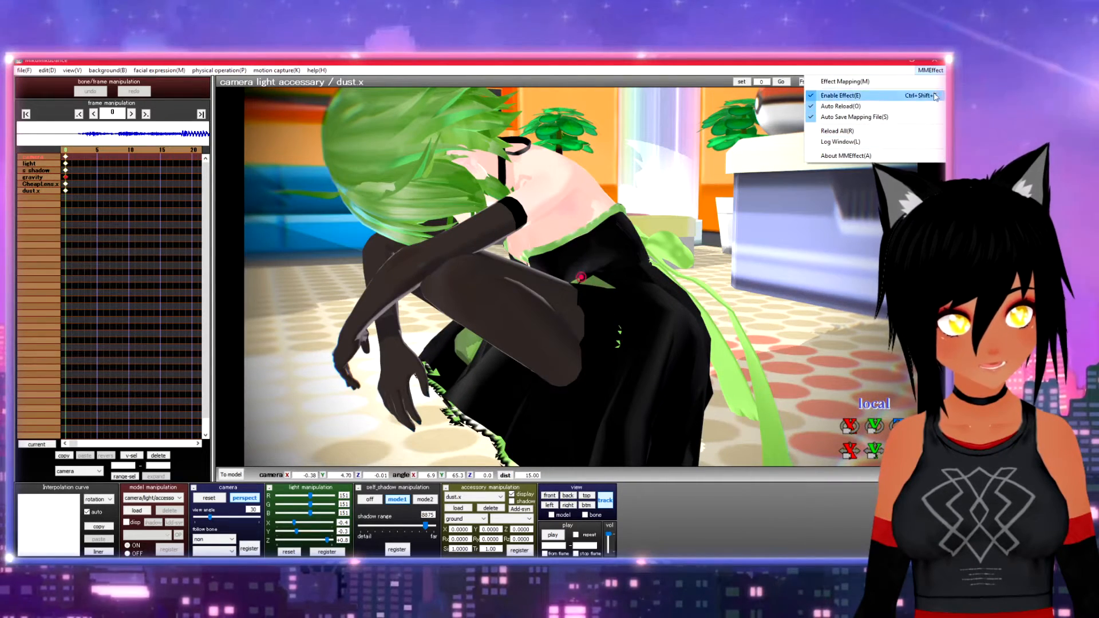
pyautogui.click(935, 73)
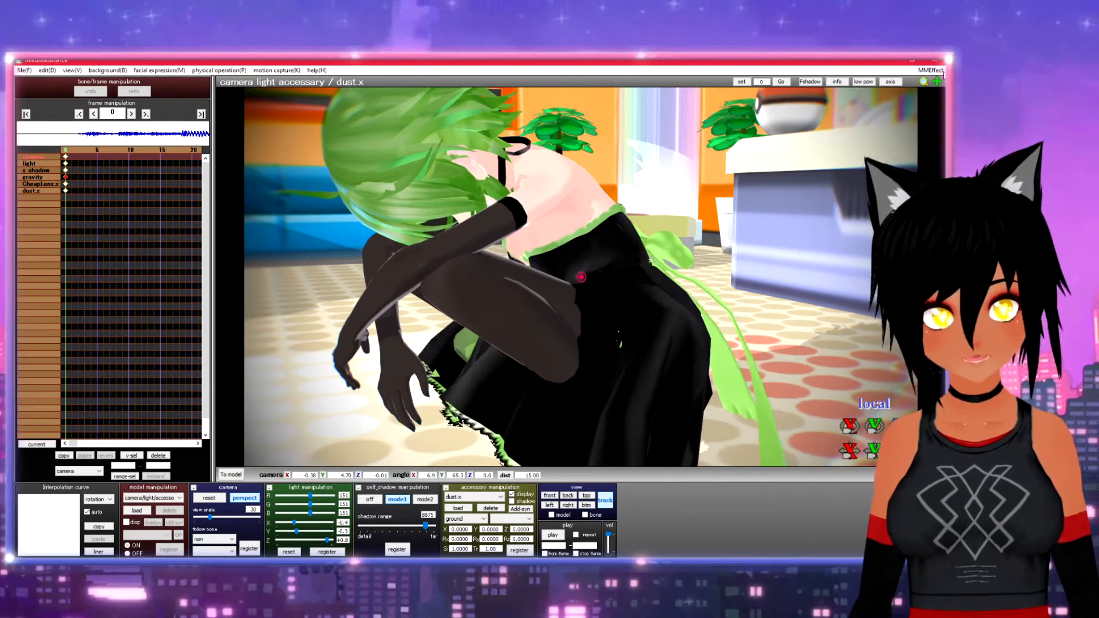
pyautogui.click(930, 70)
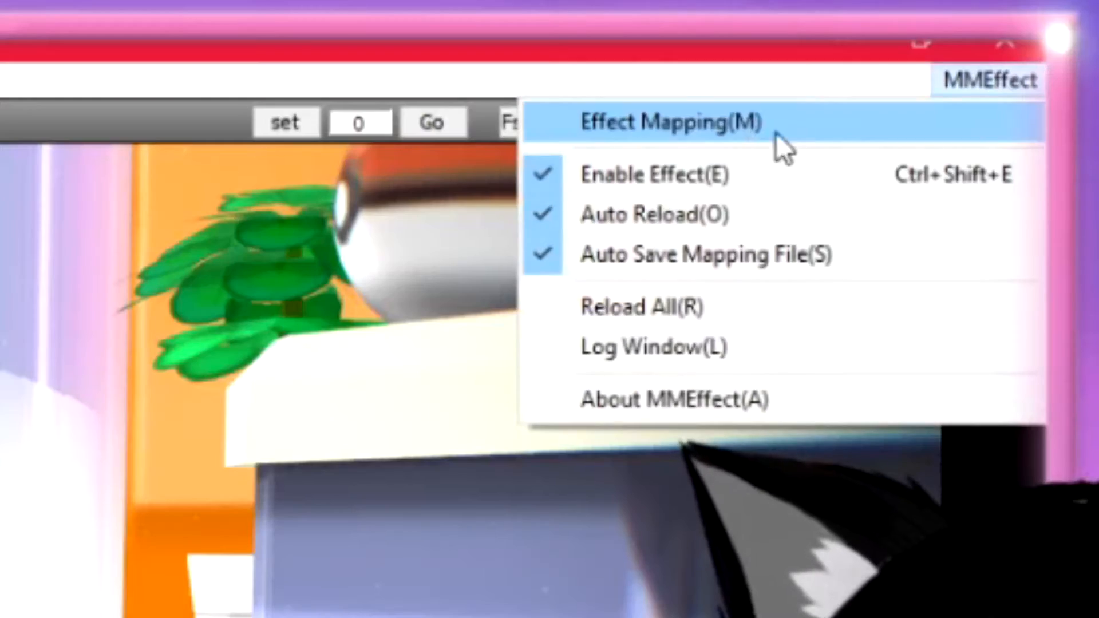
pyautogui.click(738, 122)
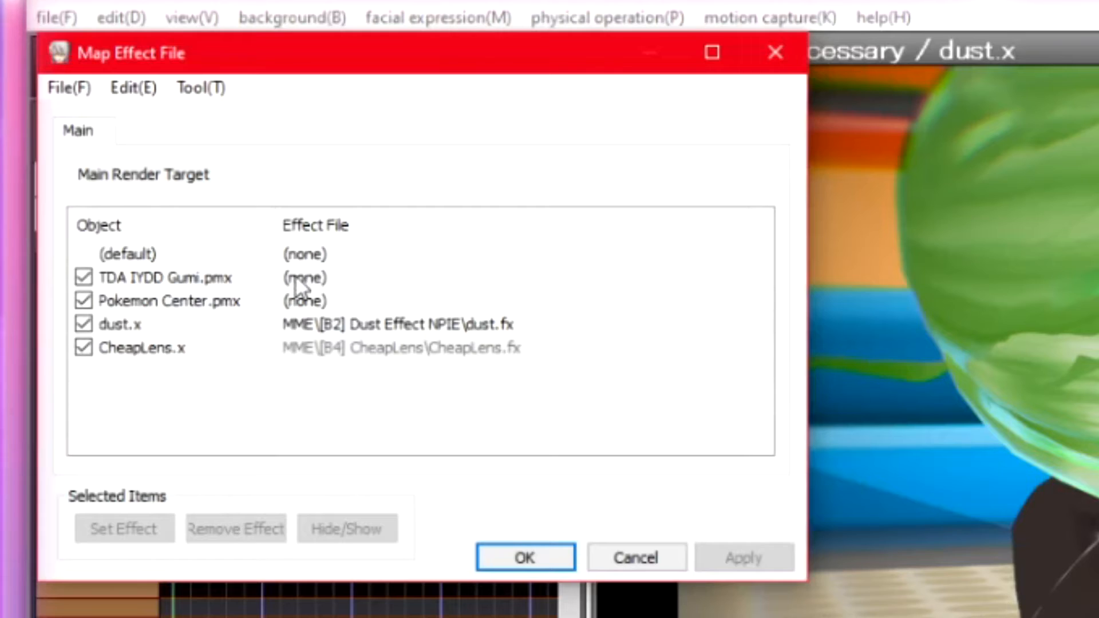
pyautogui.click(294, 277)
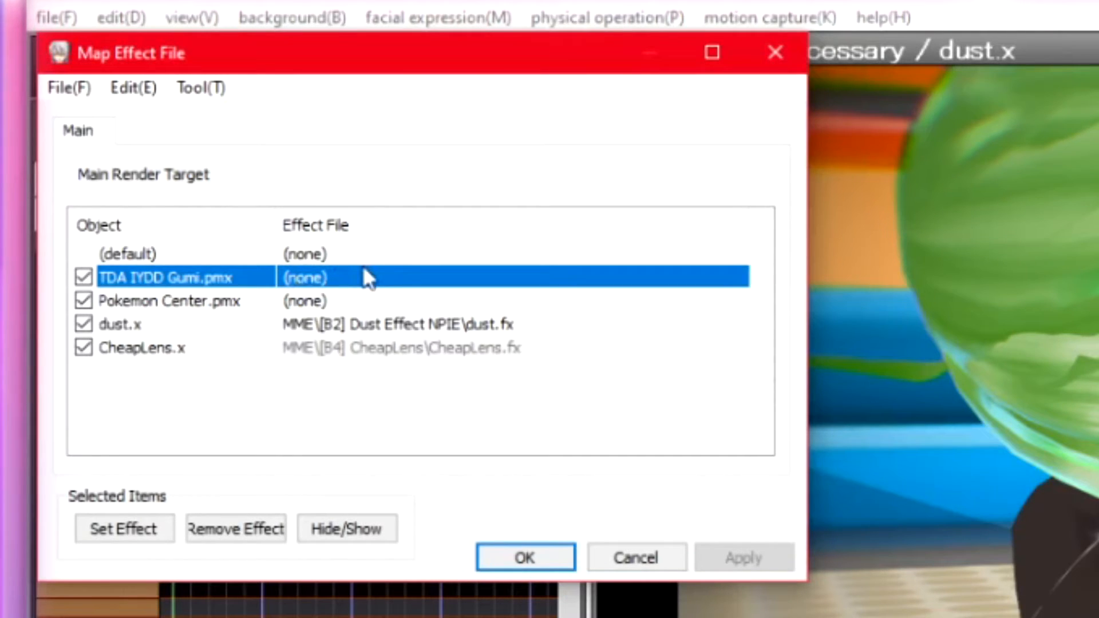
pyautogui.click(131, 530)
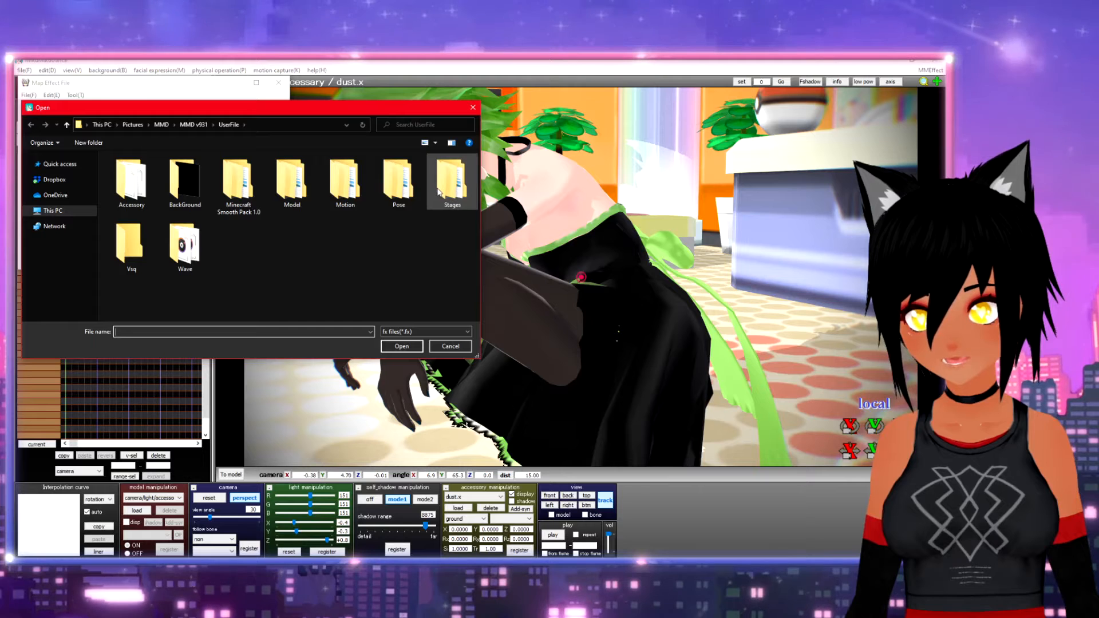
# Assign MangaShader.fx from the MMD v931 MME\MangaShader v006 folder to the Gumi model and confirm the effect mapping
pyautogui.click(162, 125)
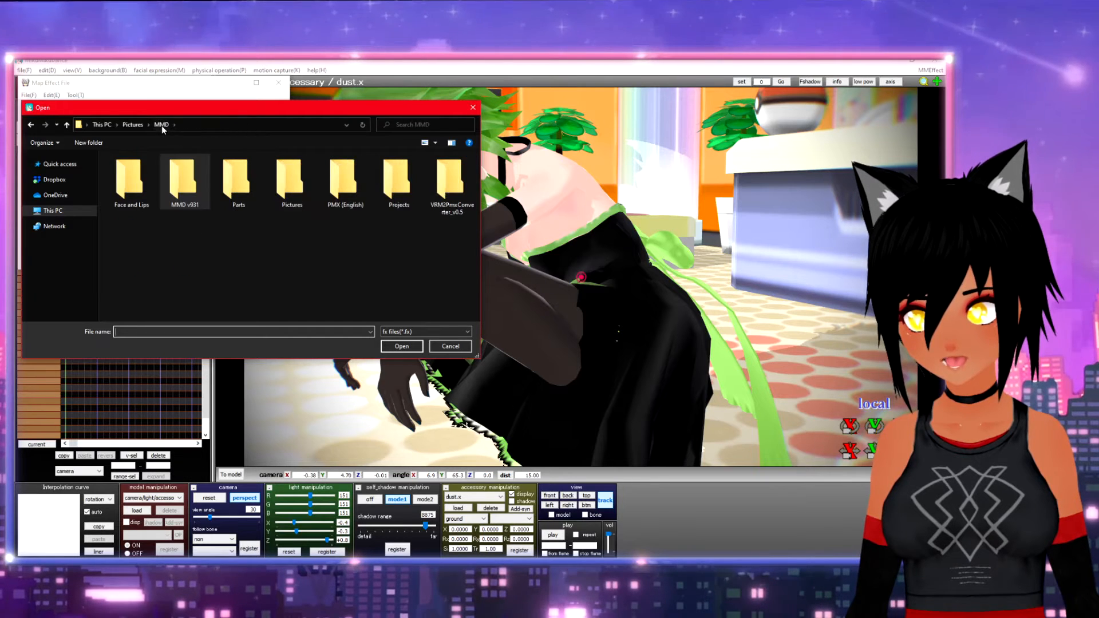
pyautogui.doubleClick(208, 191)
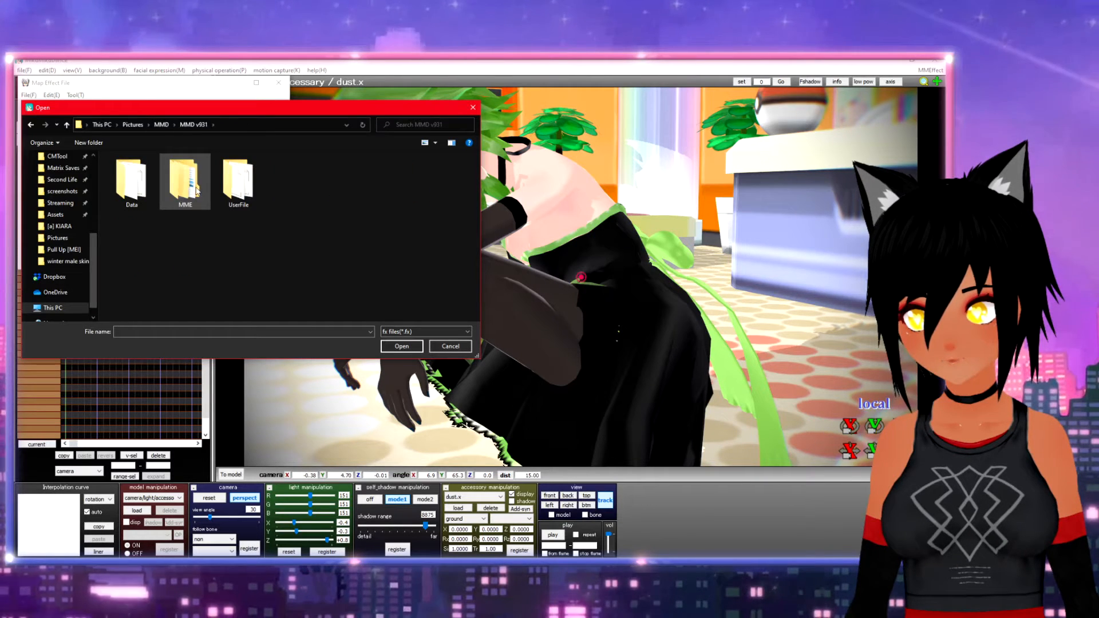
pyautogui.doubleClick(197, 191)
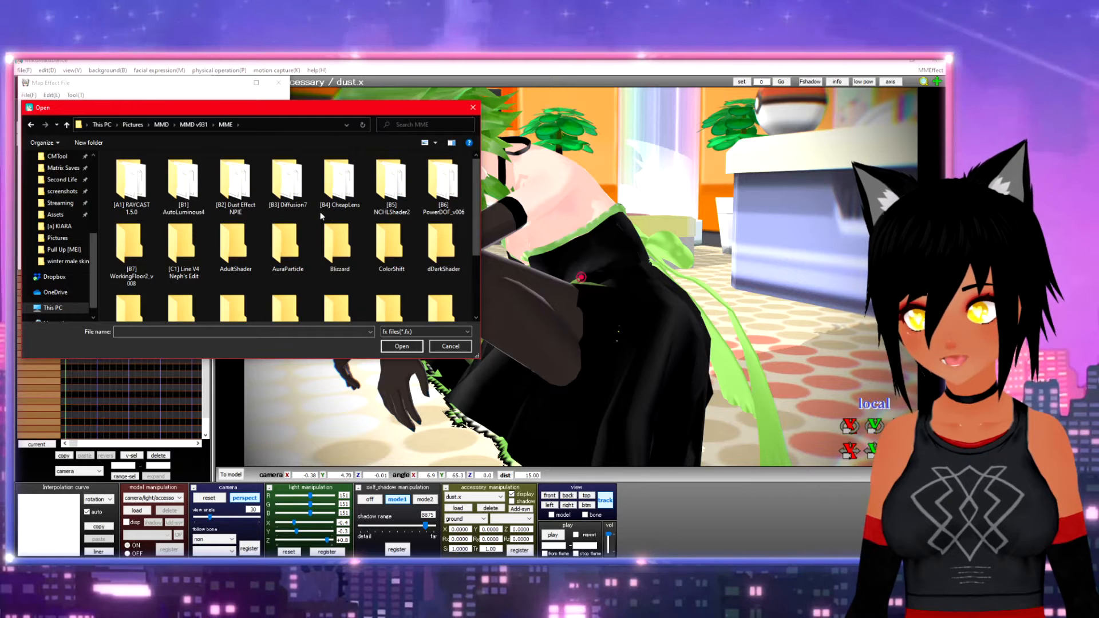
pyautogui.scroll(-1, 341, 269)
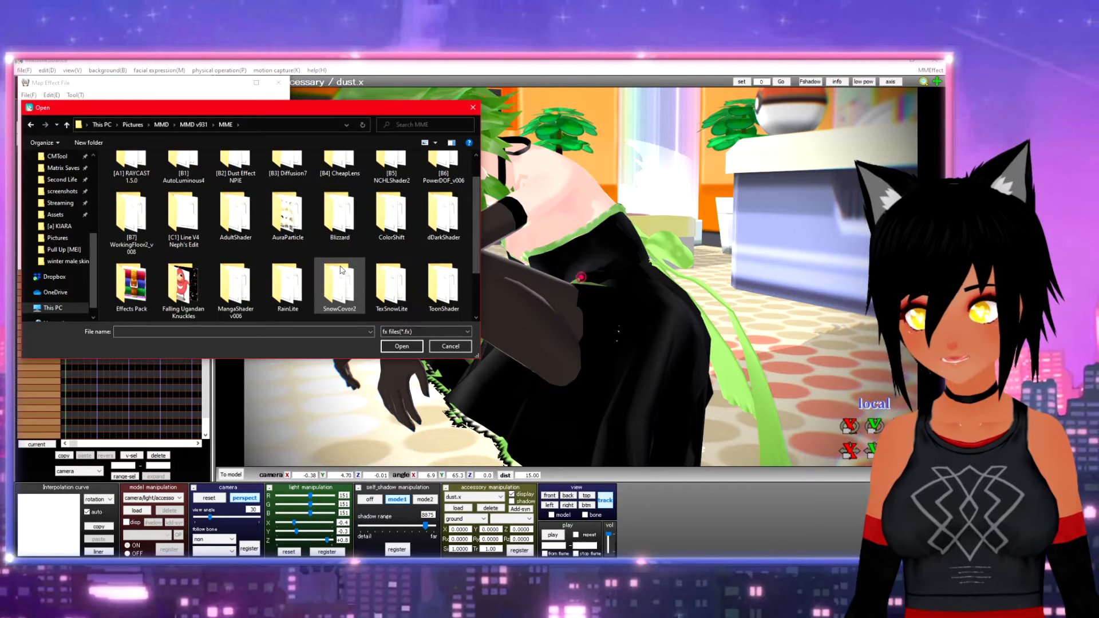
pyautogui.scroll(-2, 341, 271)
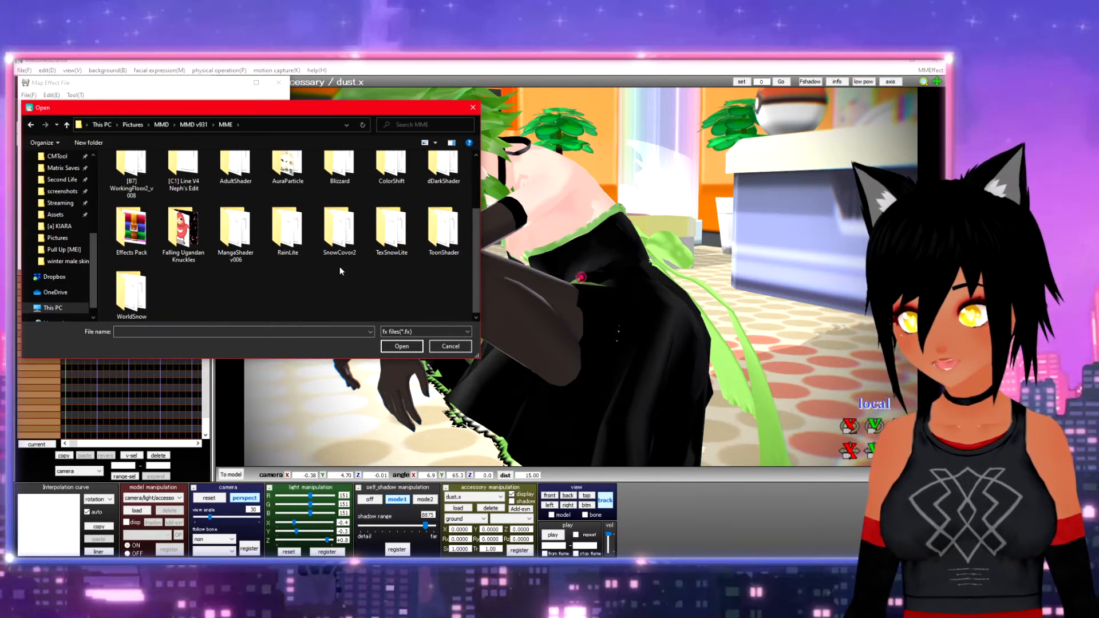
pyautogui.doubleClick(228, 231)
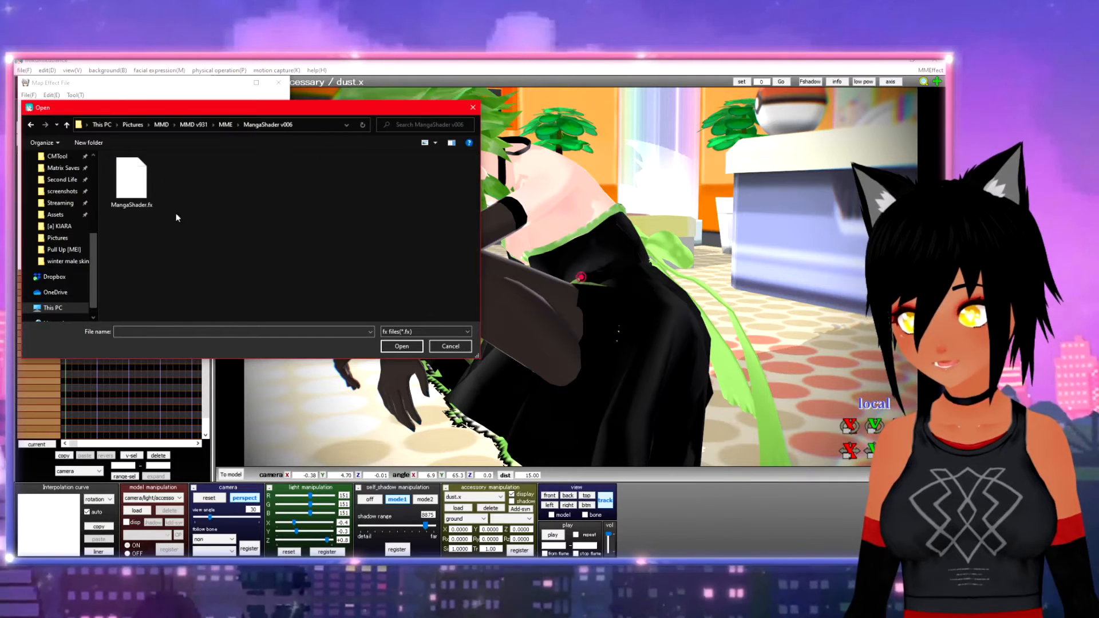
pyautogui.click(133, 190)
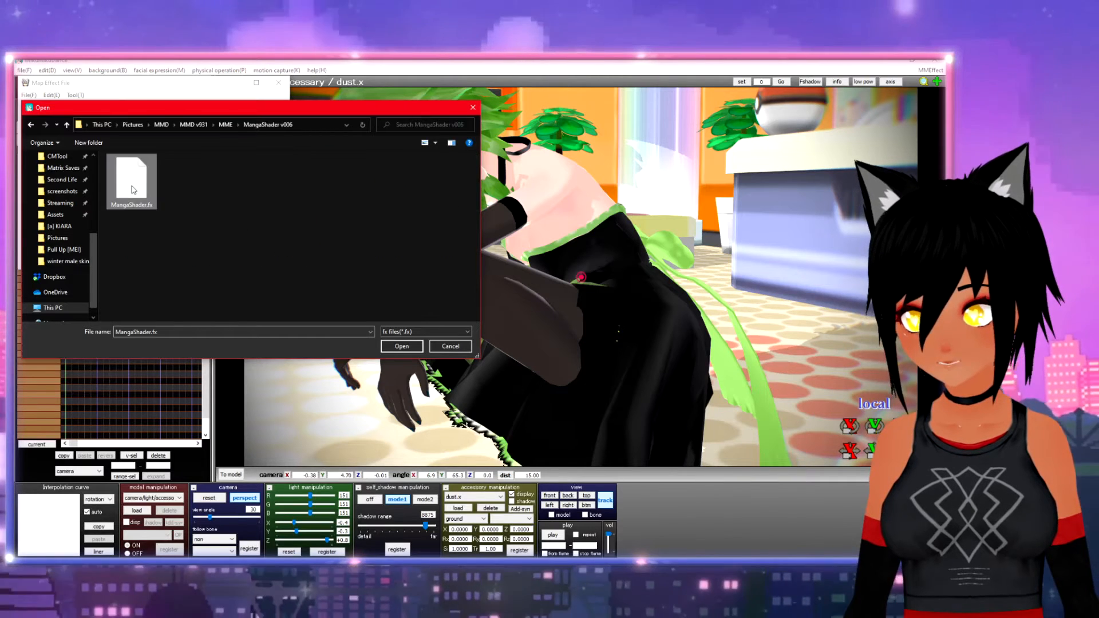
pyautogui.click(408, 348)
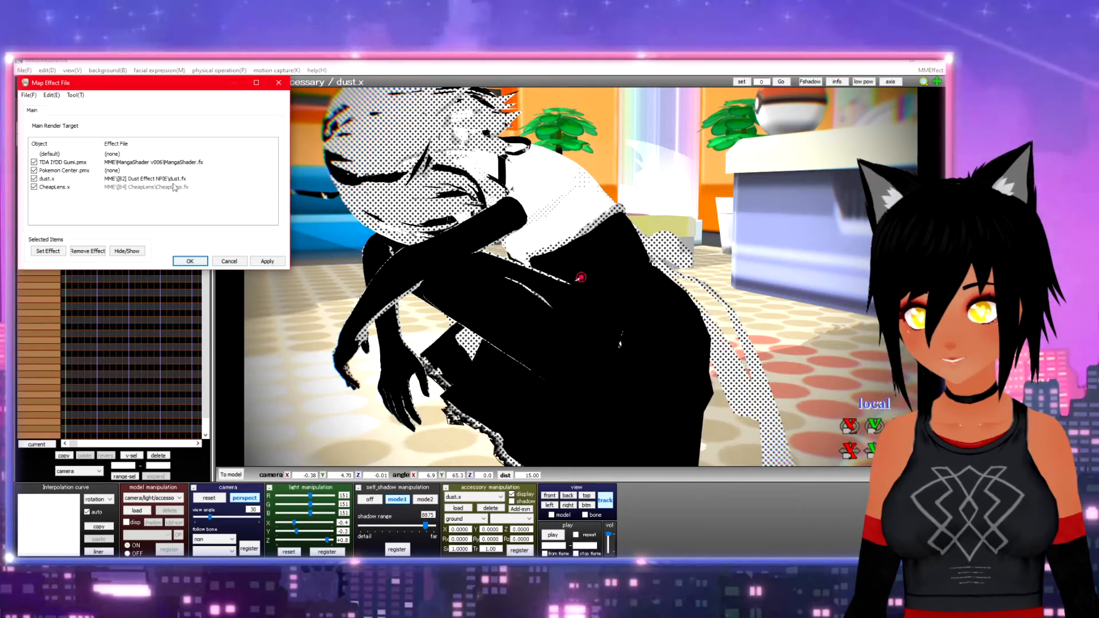
pyautogui.click(189, 261)
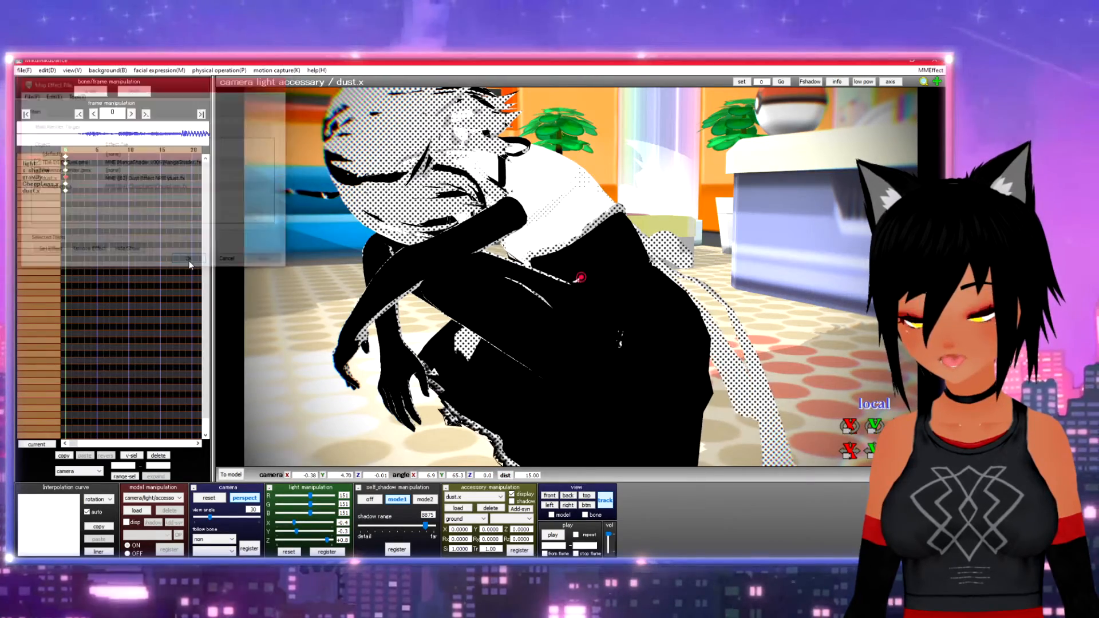
# Assign MangaShader.fx to Pokemon Center.pmx in the effect mapping as well
pyautogui.scroll(-2, 349, 244)
pyautogui.moveTo(349, 244); pyautogui.dragTo(801, 171, button='right')
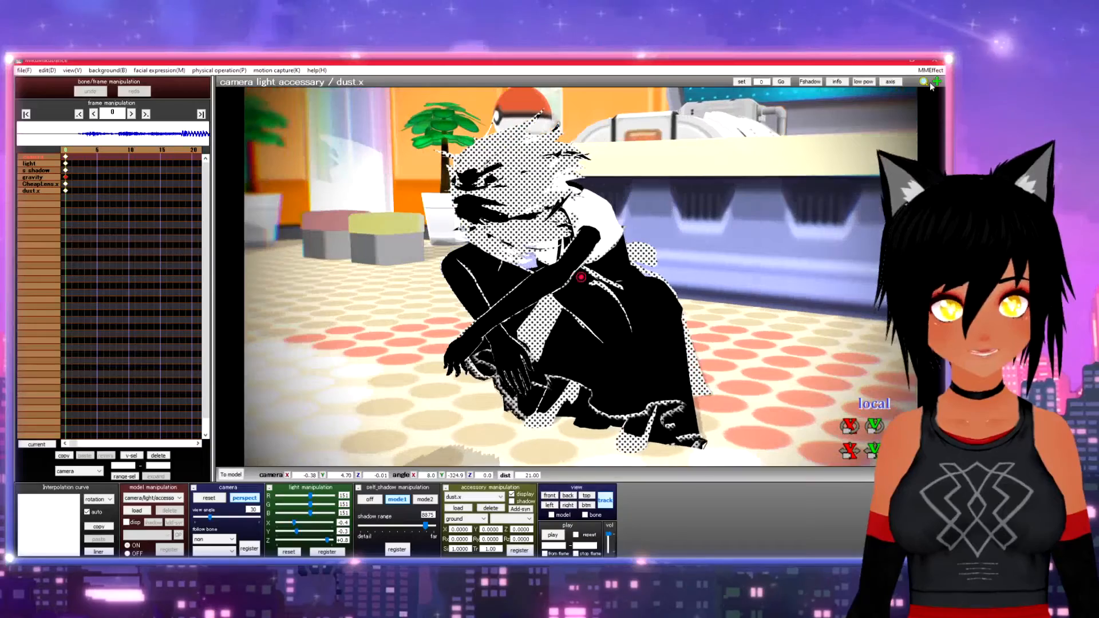
pyautogui.click(930, 70)
pyautogui.click(866, 82)
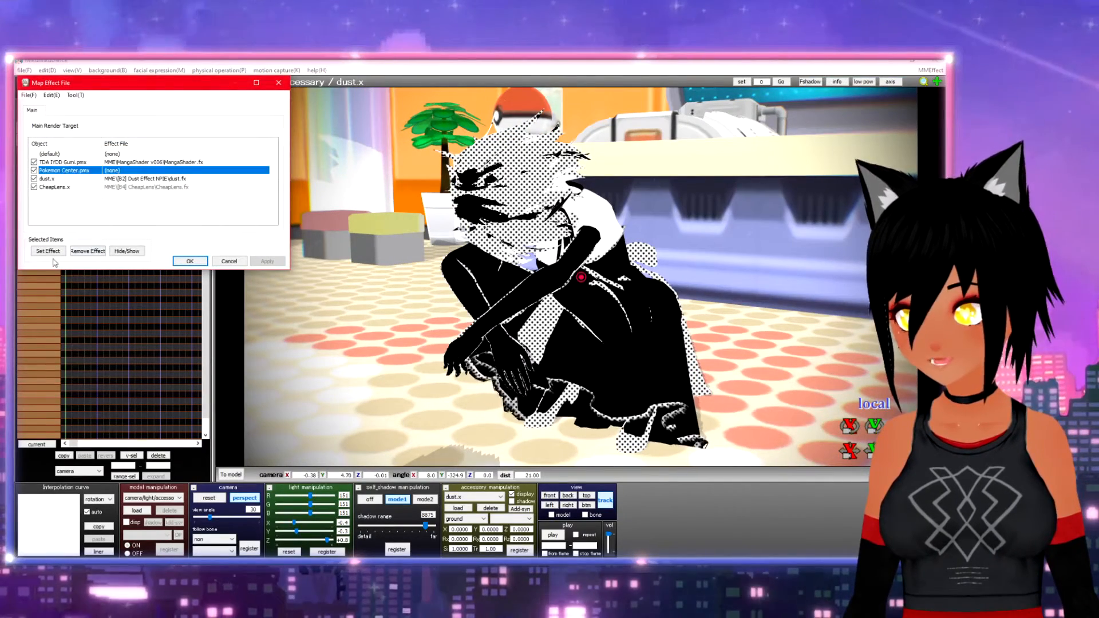
pyautogui.click(48, 252)
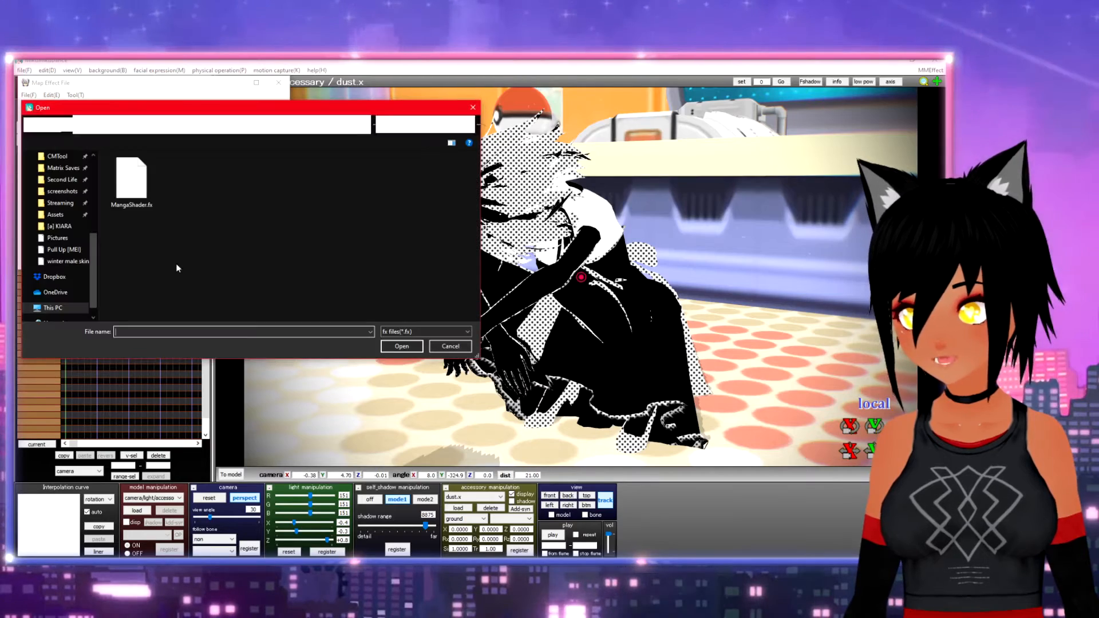
pyautogui.click(400, 346)
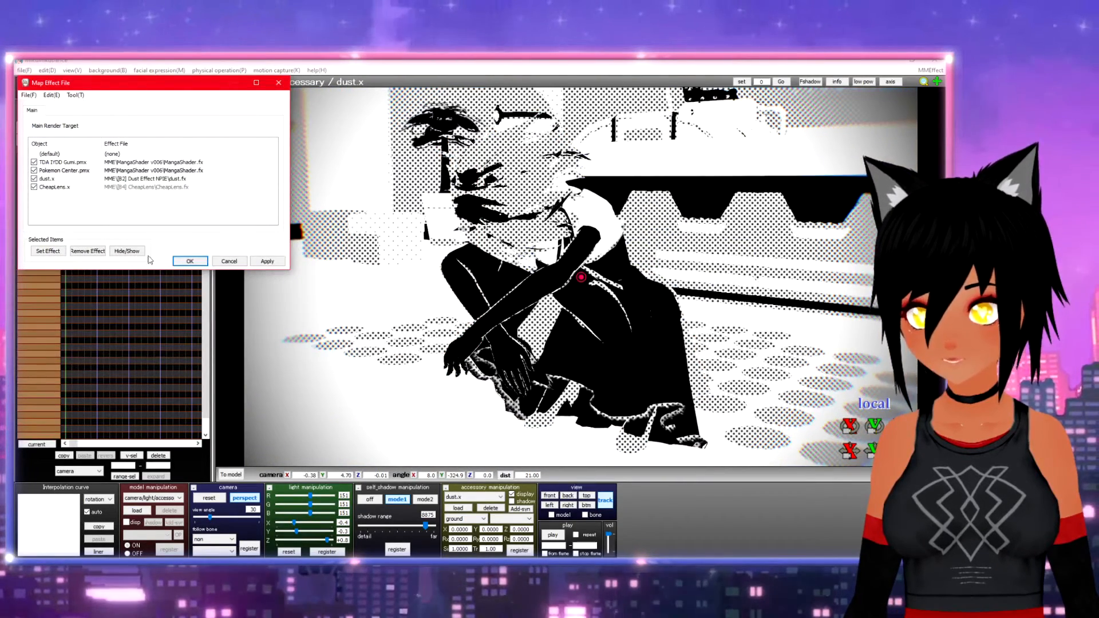
pyautogui.click(189, 261)
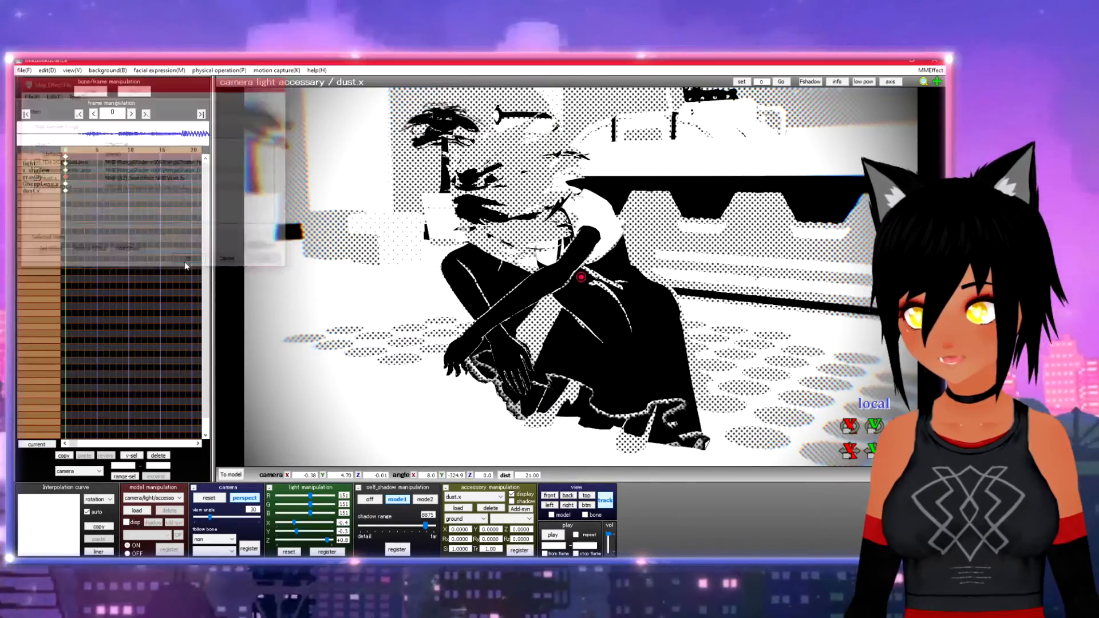
# Inspect the manga-shaded model and stage from the front, and preview the scene in playback
pyautogui.scroll(-3, 335, 229)
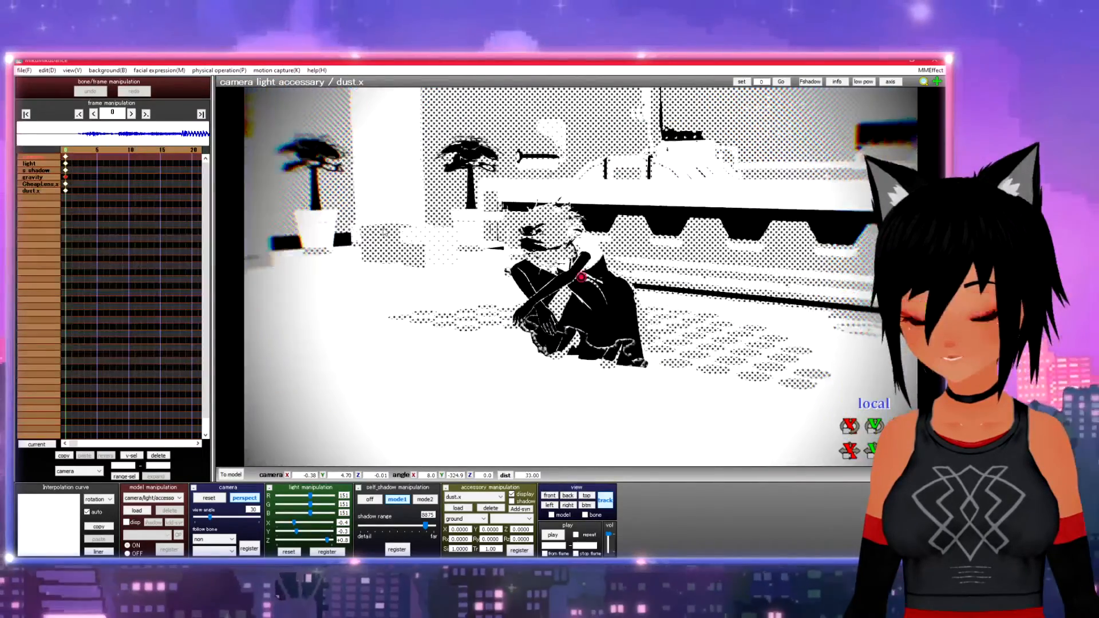
pyautogui.scroll(3, 384, 231)
pyautogui.moveTo(384, 231); pyautogui.dragTo(472, 262, button='right')
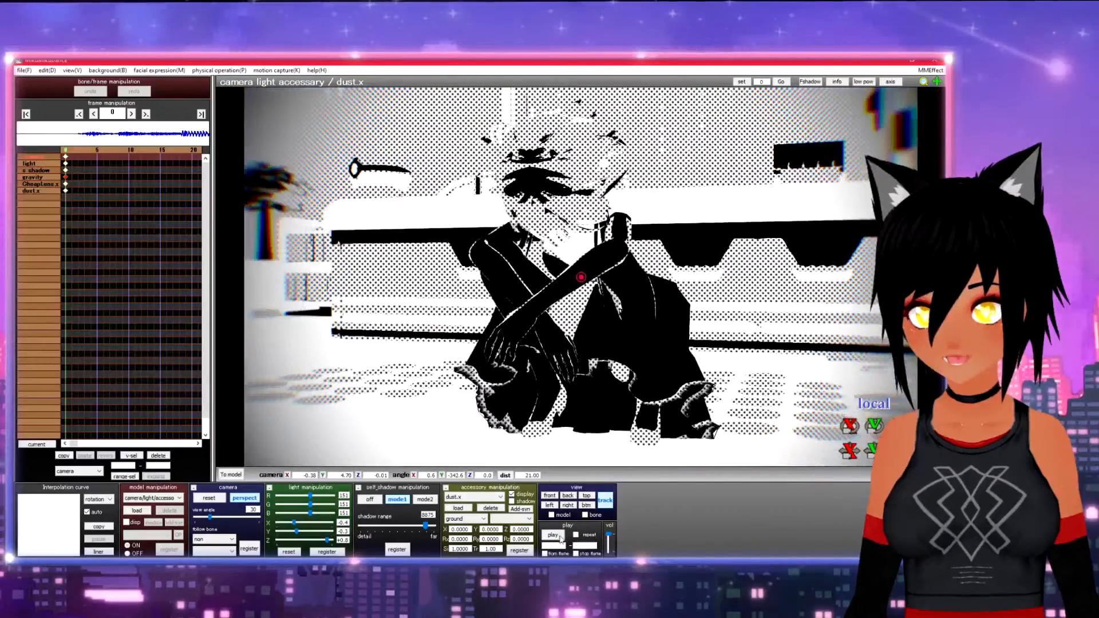
pyautogui.click(560, 535)
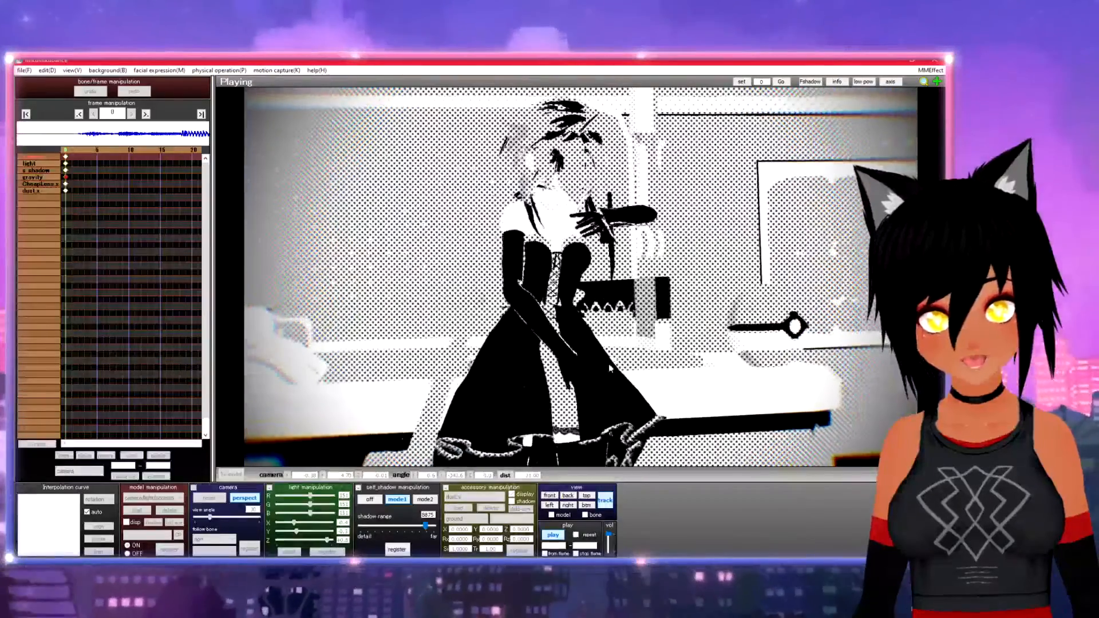
pyautogui.click(552, 535)
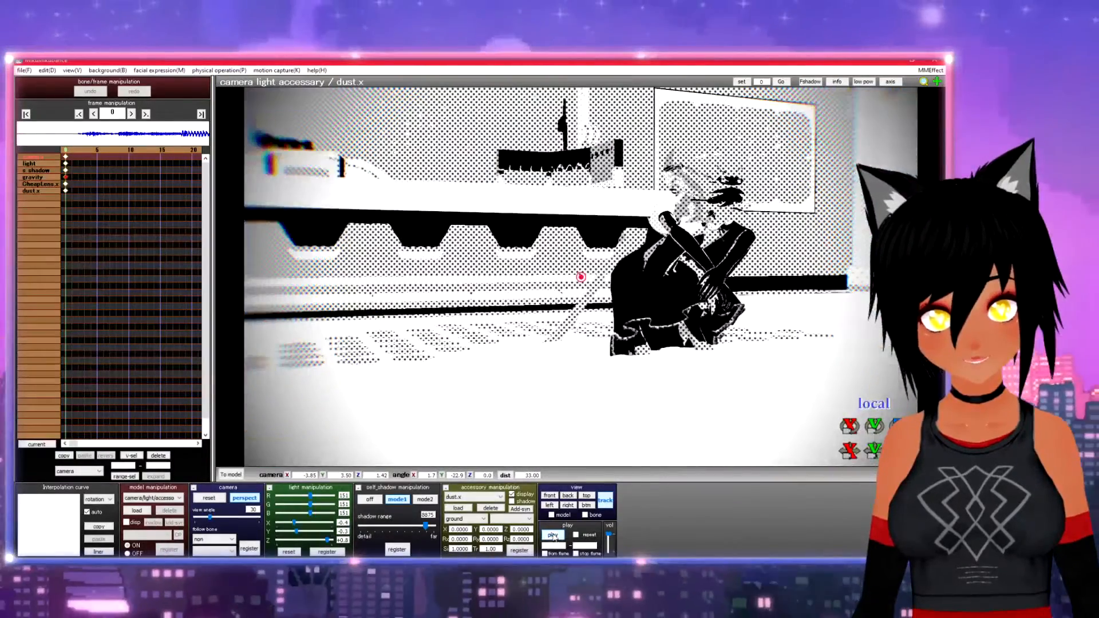
# Remove the MangaShader effect from Pokemon Center.pmx in the effect mapping
pyautogui.click(929, 70)
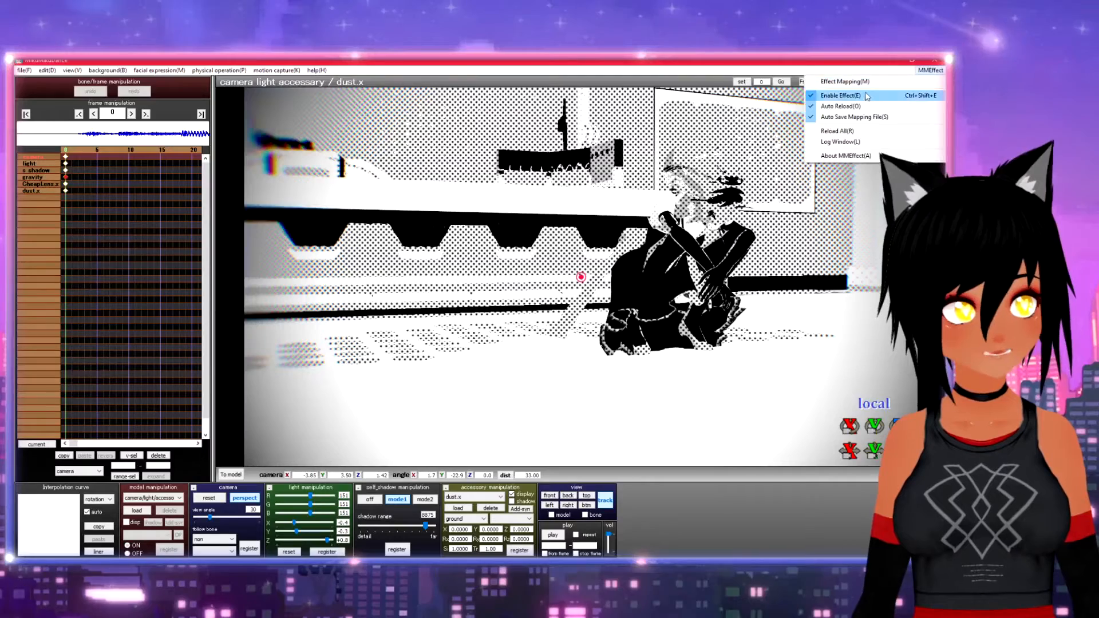
pyautogui.click(845, 82)
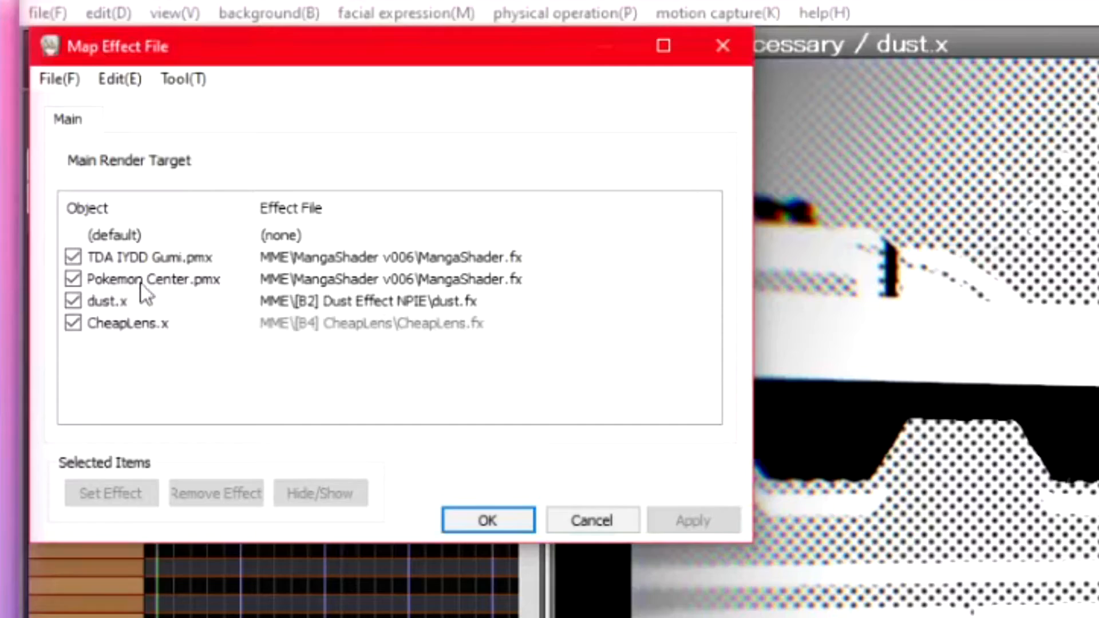
pyautogui.click(54, 170)
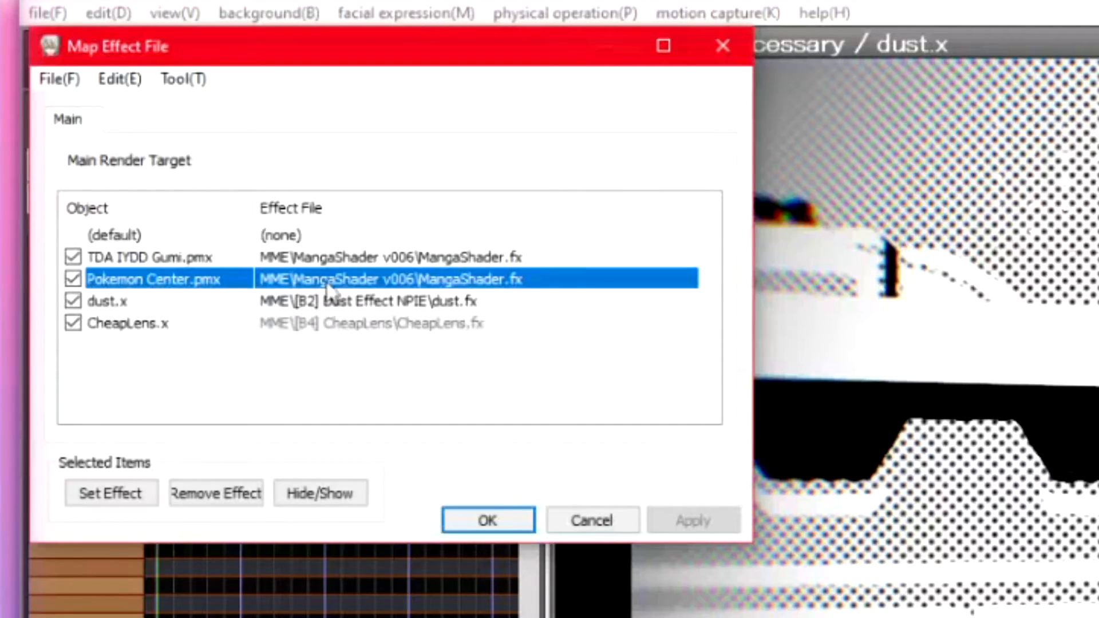
pyautogui.click(225, 493)
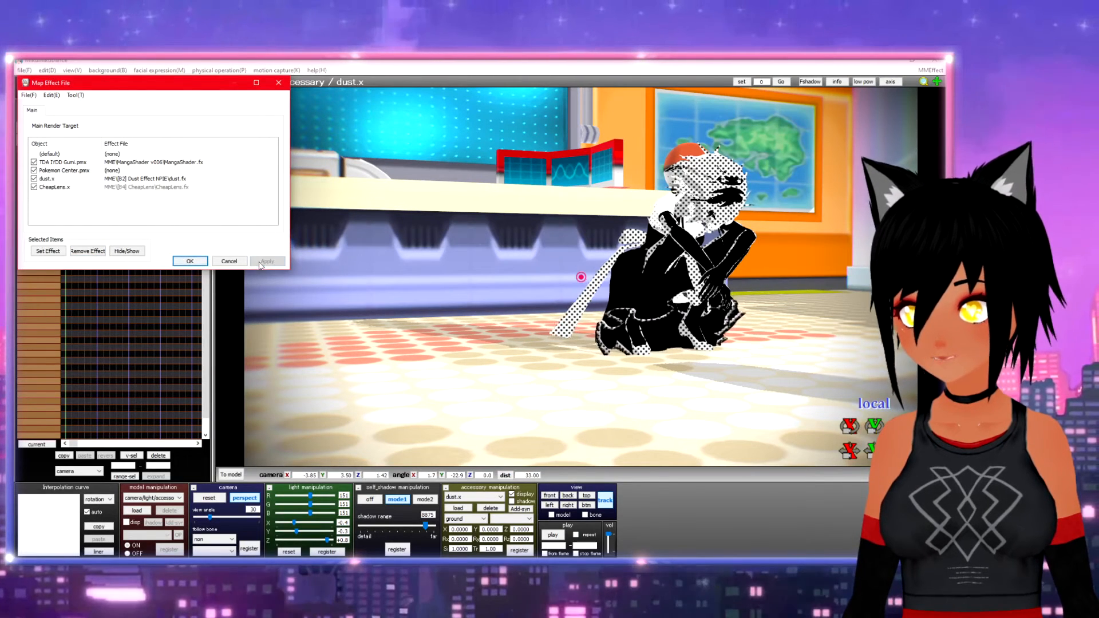
pyautogui.click(190, 261)
# Examine the manga-shaded Gumi model against the unshaded stage from several angles
pyautogui.scroll(-2, 764, 269)
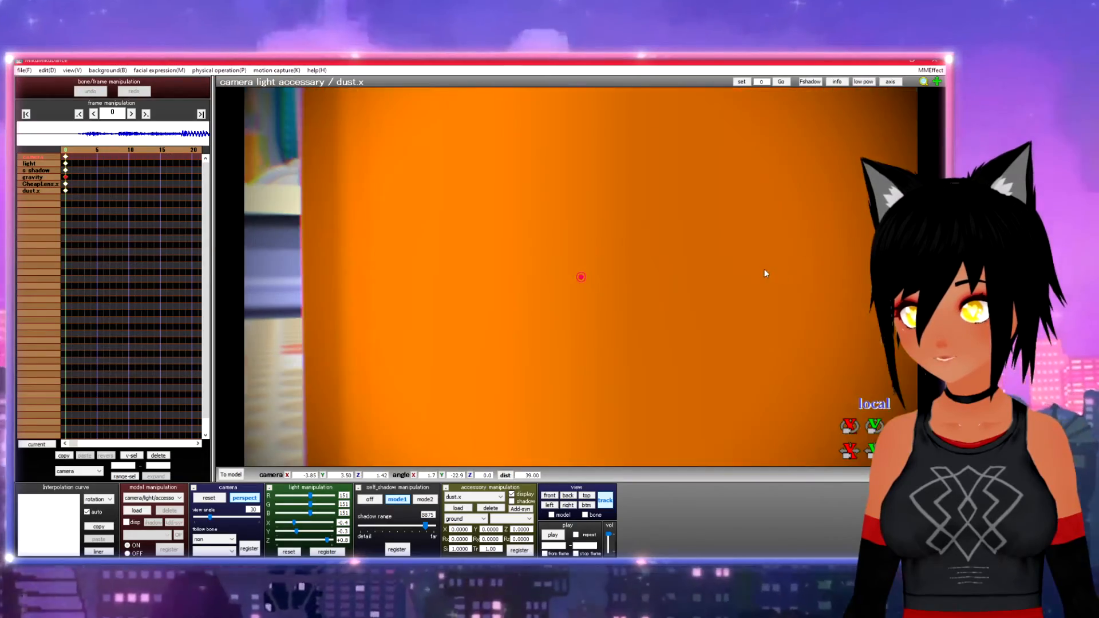
pyautogui.scroll(4, 764, 269)
pyautogui.scroll(2, 801, 269)
pyautogui.moveTo(836, 269); pyautogui.dragTo(767, 267, button='right')
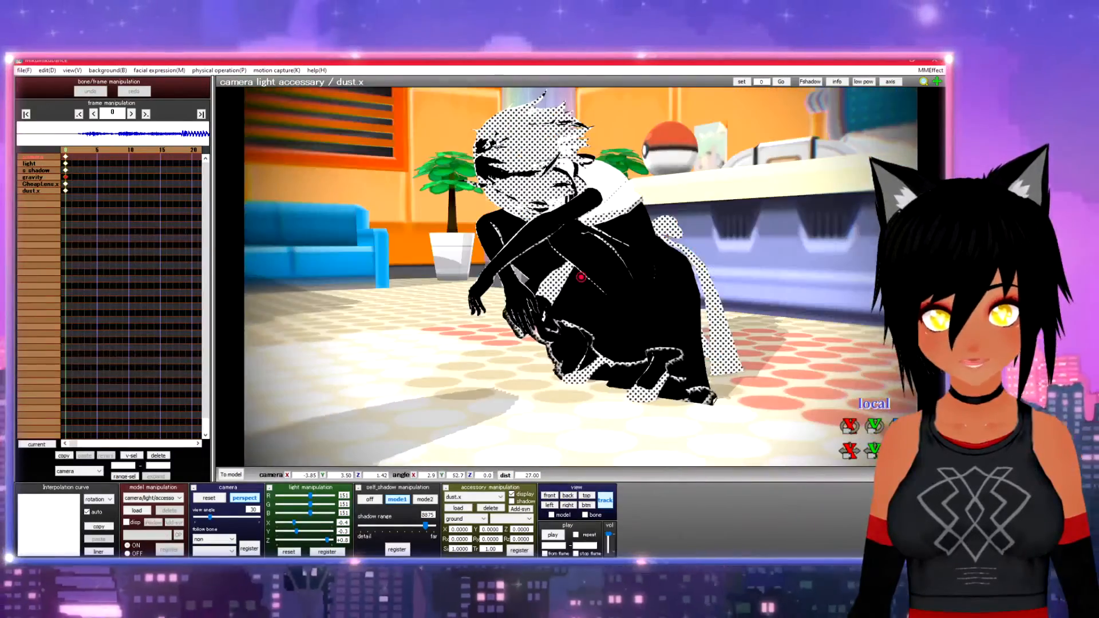
pyautogui.moveTo(767, 229); pyautogui.dragTo(709, 229, button='right')
pyautogui.moveTo(710, 206); pyautogui.dragTo(616, 264, button='middle')
pyautogui.moveTo(616, 265); pyautogui.dragTo(675, 266, button='right')
pyautogui.moveTo(675, 267); pyautogui.dragTo(579, 205, button='middle')
pyautogui.moveTo(595, 273)
pyautogui.mouseDown(button='right')
pyautogui.moveTo(644, 293)
pyautogui.moveTo(740, 276)
pyautogui.moveTo(557, 290)
pyautogui.moveTo(585, 290)
pyautogui.mouseUp(button='right')
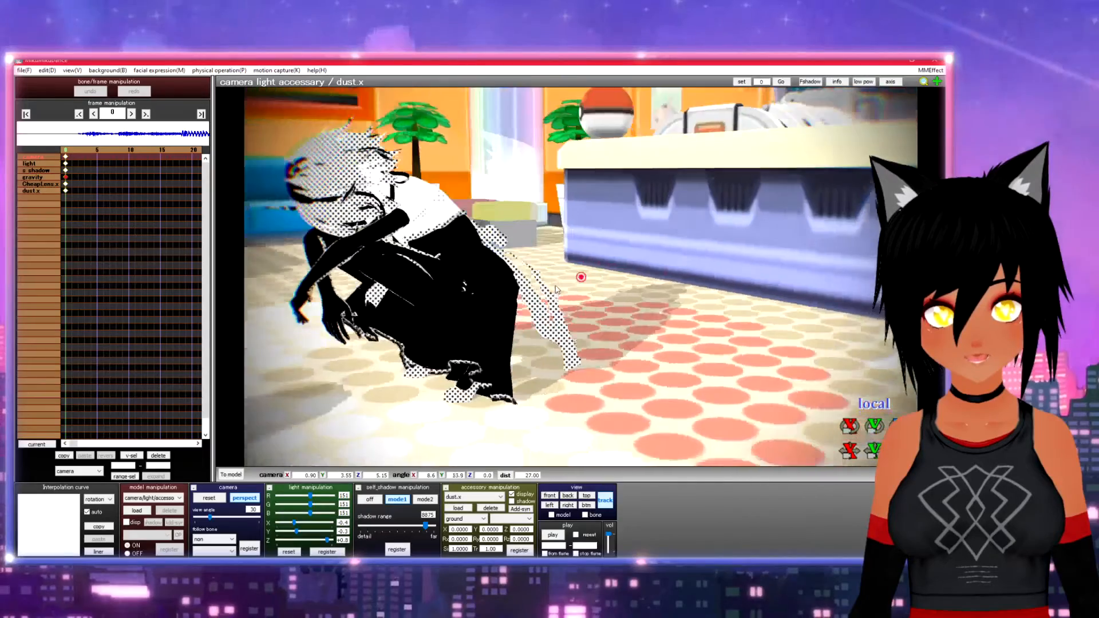
# Remove the MangaShader effect from TDA IYDD Gumi.pmx in the effect mapping
pyautogui.scroll(-9, 557, 289)
pyautogui.scroll(7, 556, 289)
pyautogui.moveTo(587, 292); pyautogui.dragTo(628, 276, button='middle')
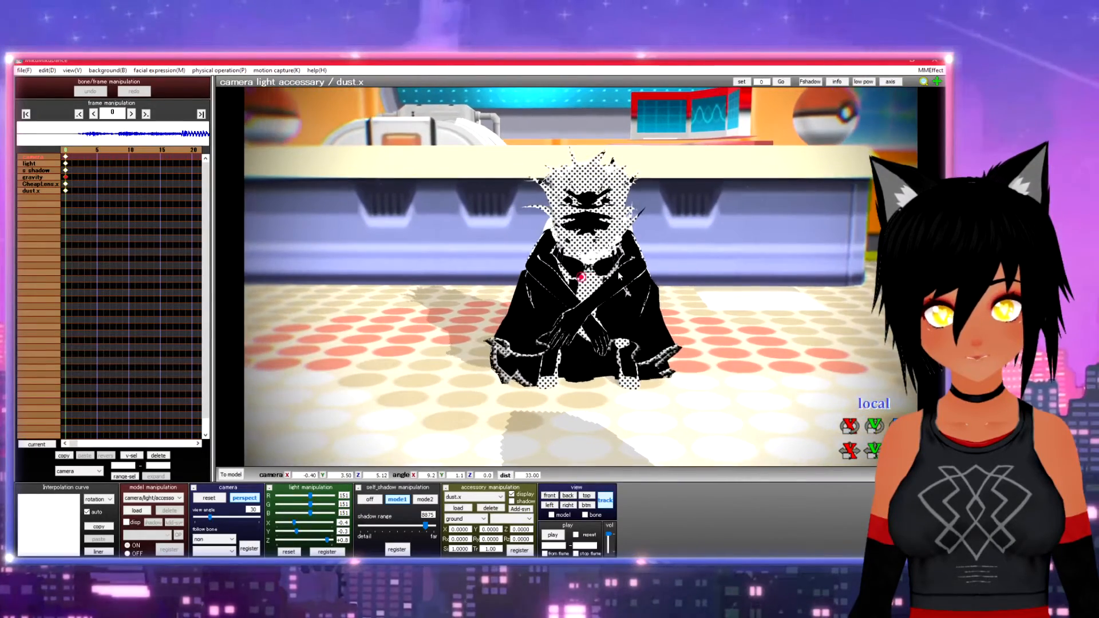
pyautogui.click(928, 71)
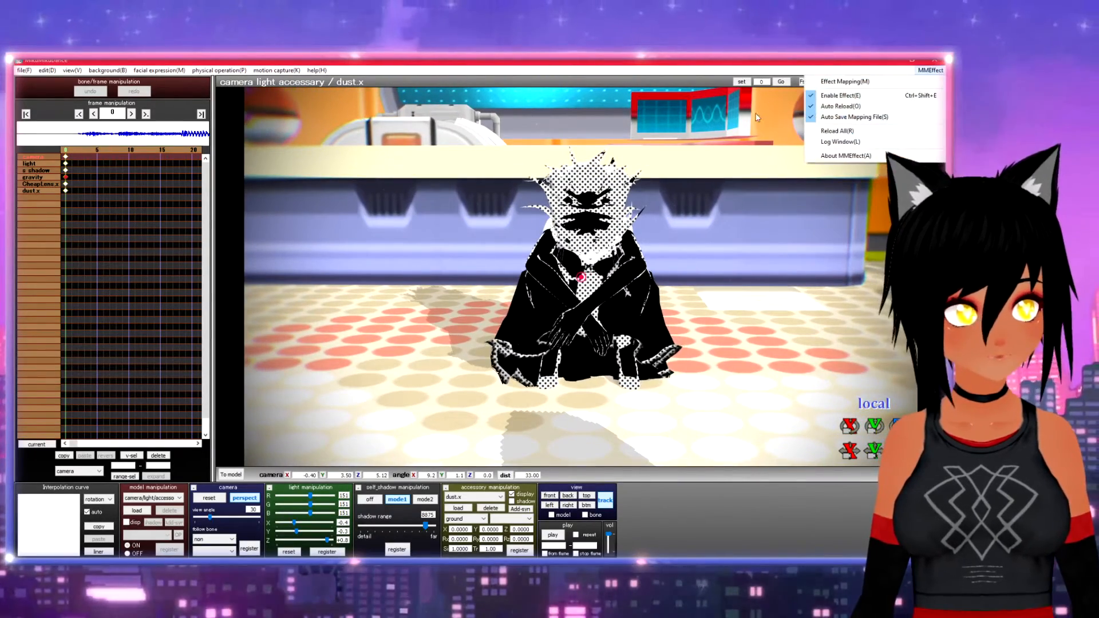
pyautogui.click(900, 83)
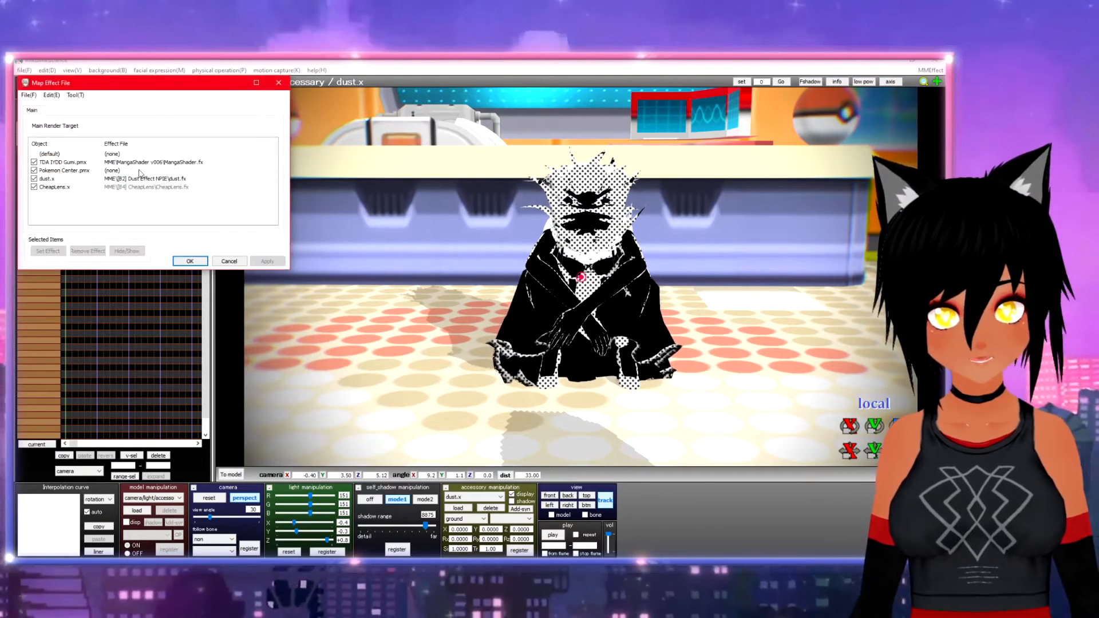
pyautogui.click(140, 164)
pyautogui.click(88, 250)
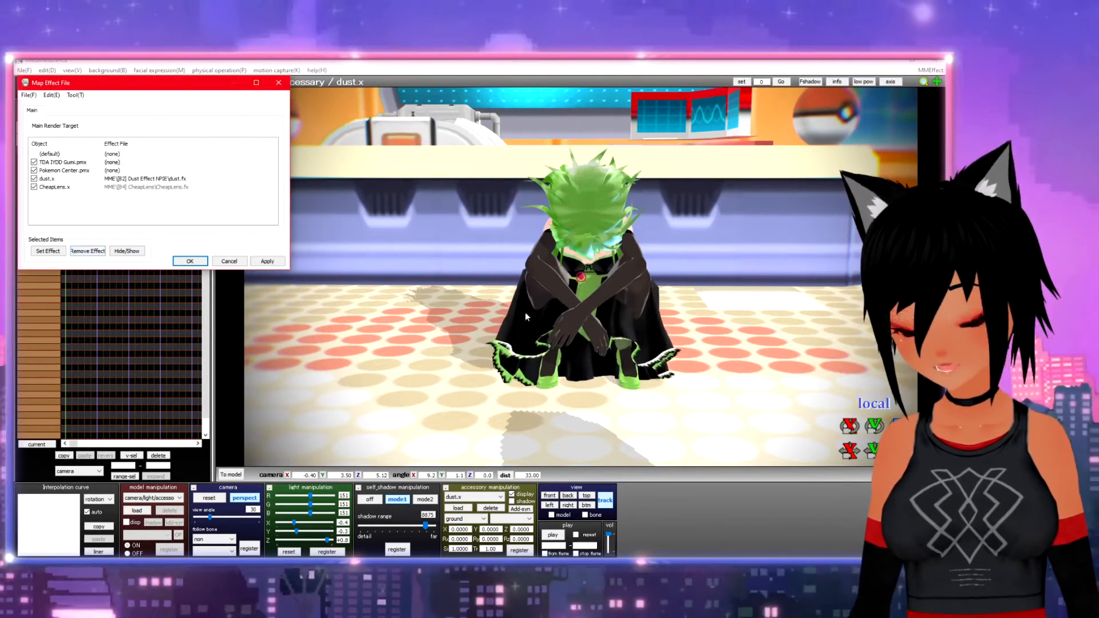
# Assign AdultShader.fx from the MME AdultShader folder to TDA IYDD Gumi.pmx, check the model up close, and apply the mapping
pyautogui.click(48, 252)
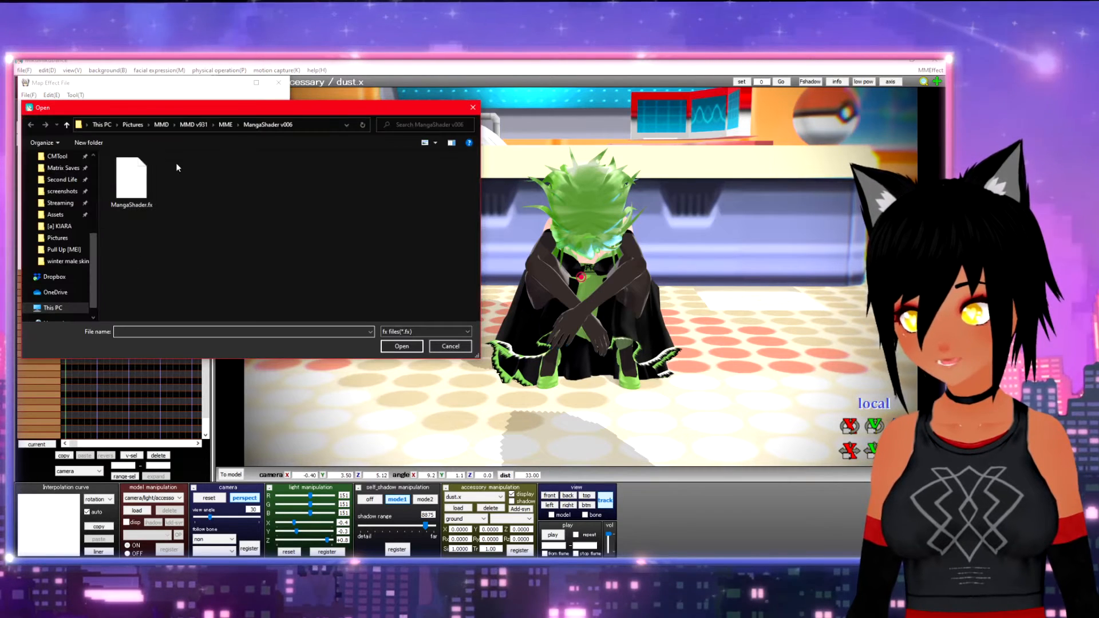
pyautogui.click(226, 125)
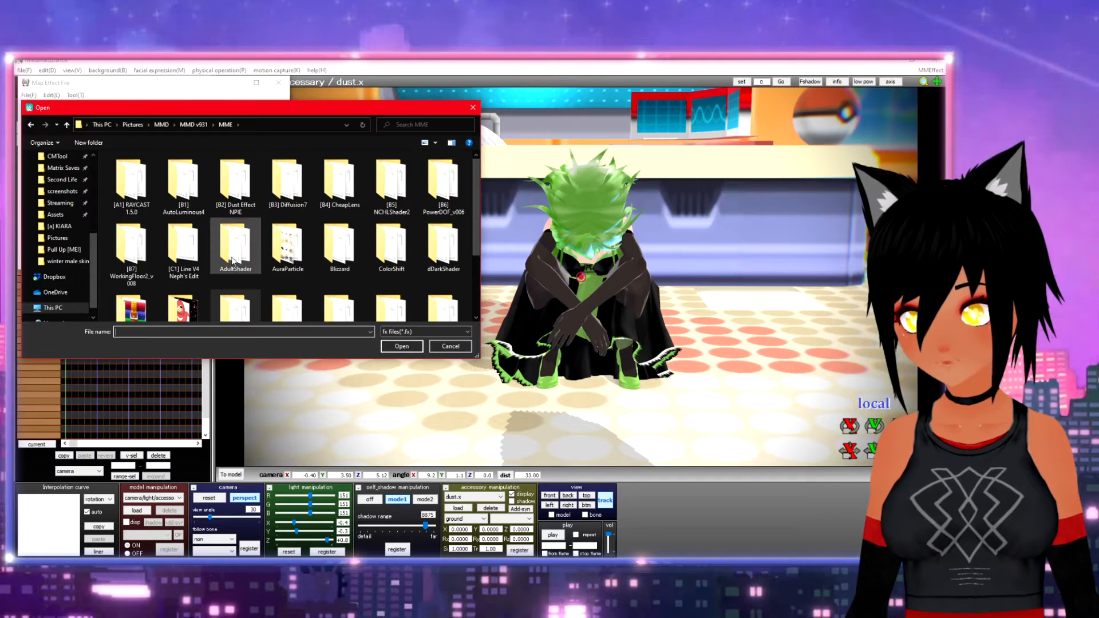
pyautogui.doubleClick(232, 261)
pyautogui.click(147, 198)
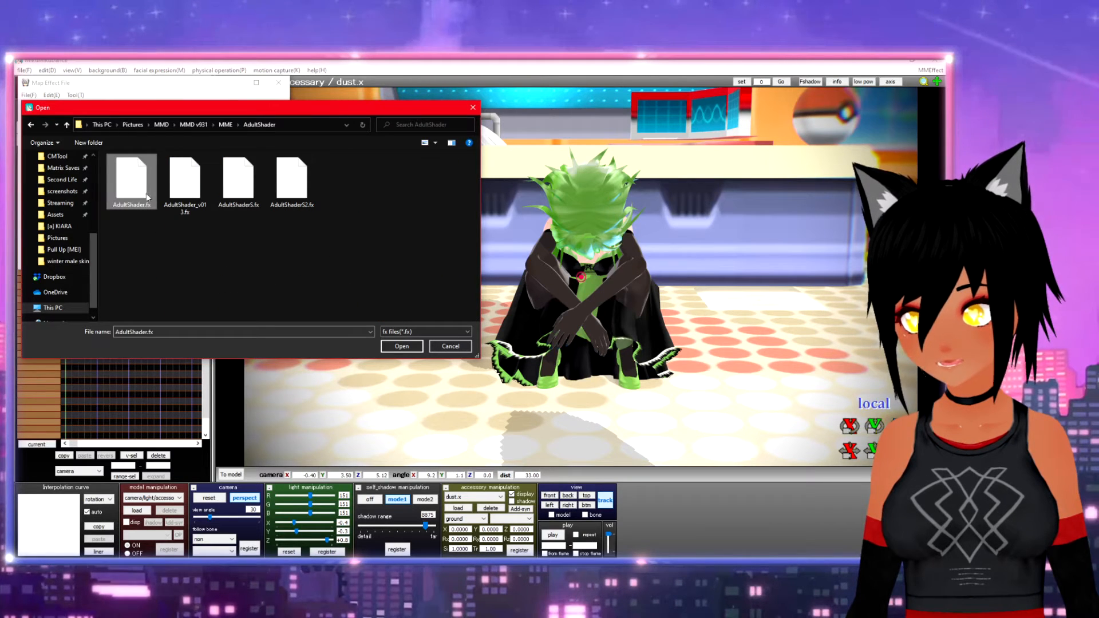
pyautogui.click(401, 346)
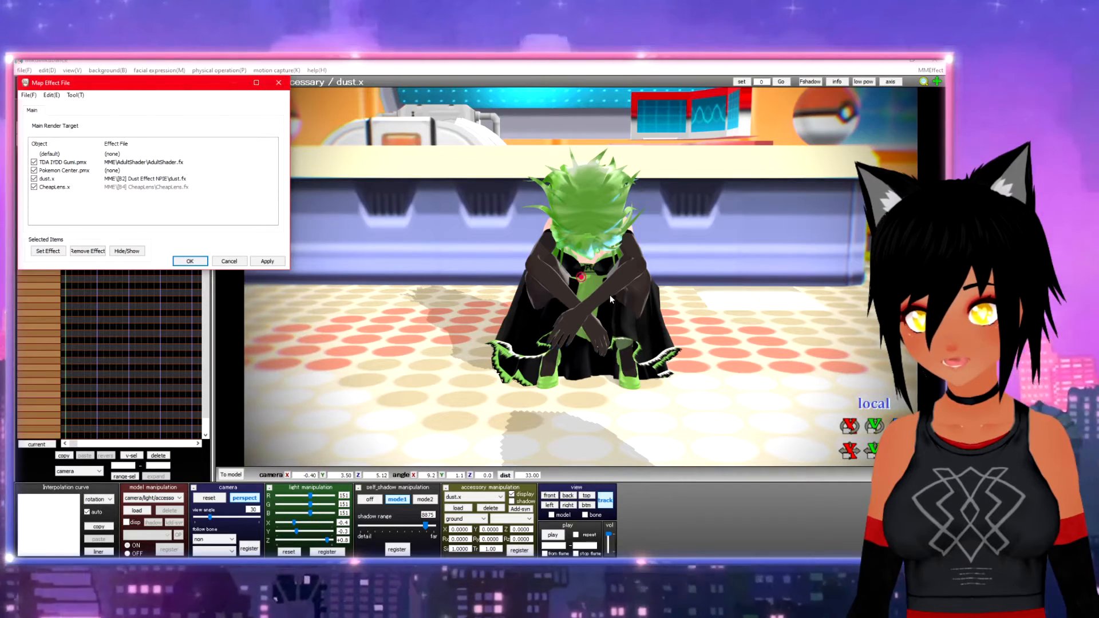
pyautogui.moveTo(579, 338); pyautogui.dragTo(469, 342, button='right')
pyautogui.scroll(4, 467, 279)
pyautogui.moveTo(467, 280); pyautogui.dragTo(514, 287, button='middle')
pyautogui.moveTo(524, 325)
pyautogui.mouseDown(button='right')
pyautogui.moveTo(651, 329)
pyautogui.moveTo(664, 341)
pyautogui.moveTo(618, 316)
pyautogui.moveTo(528, 311)
pyautogui.moveTo(540, 317)
pyautogui.mouseUp(button='right')
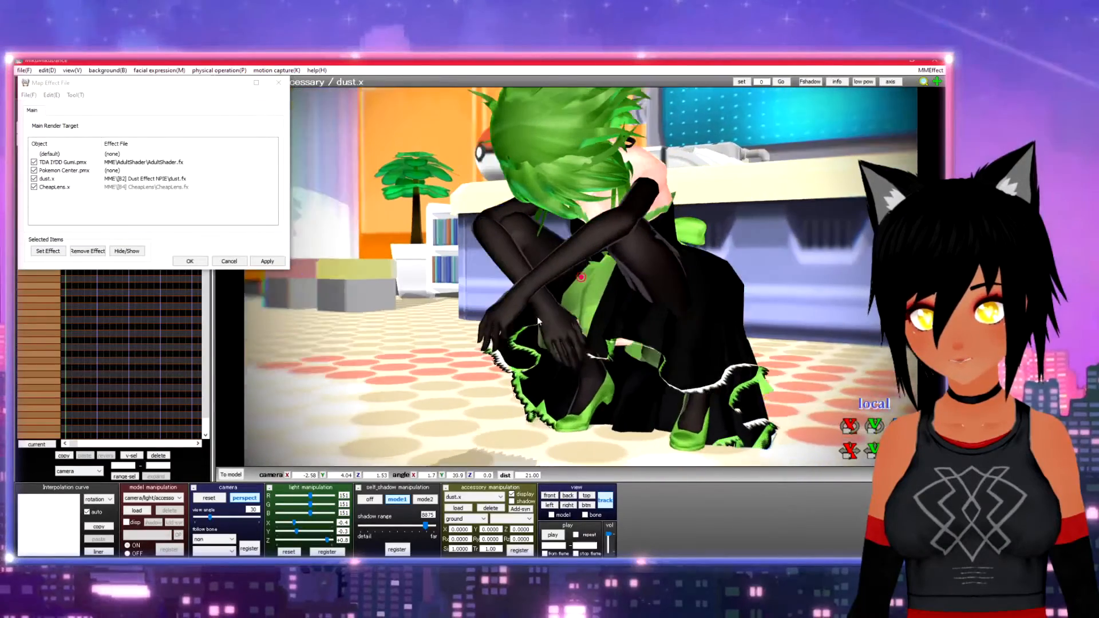
pyautogui.click(268, 261)
pyautogui.click(191, 262)
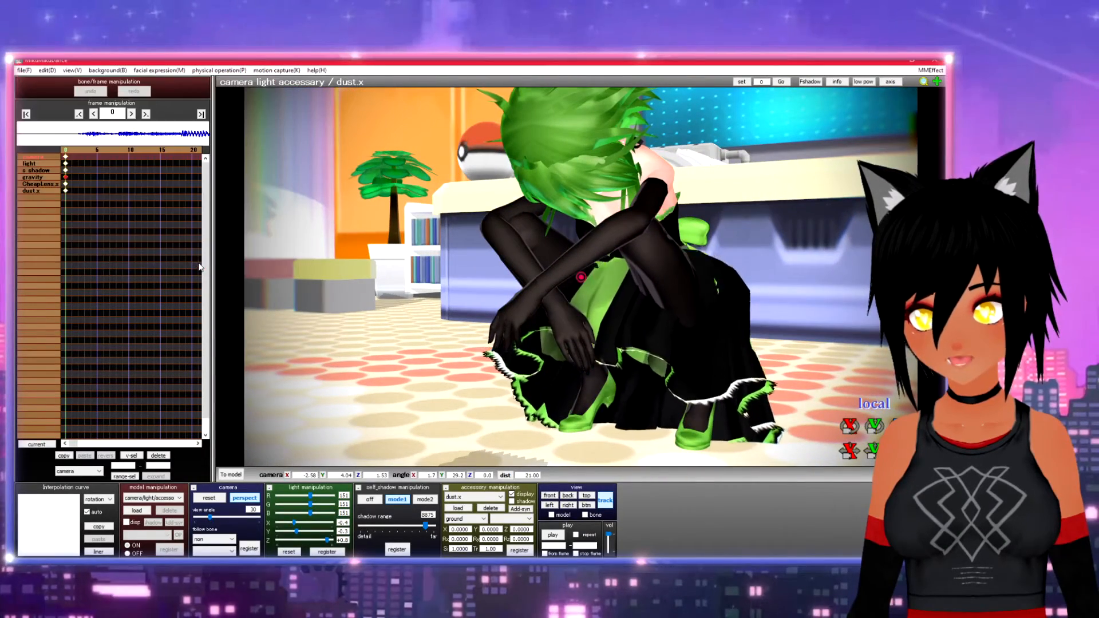
# Assign AdultShader.fx to Pokemon Center.pmx as well in the effect mapping
pyautogui.click(930, 70)
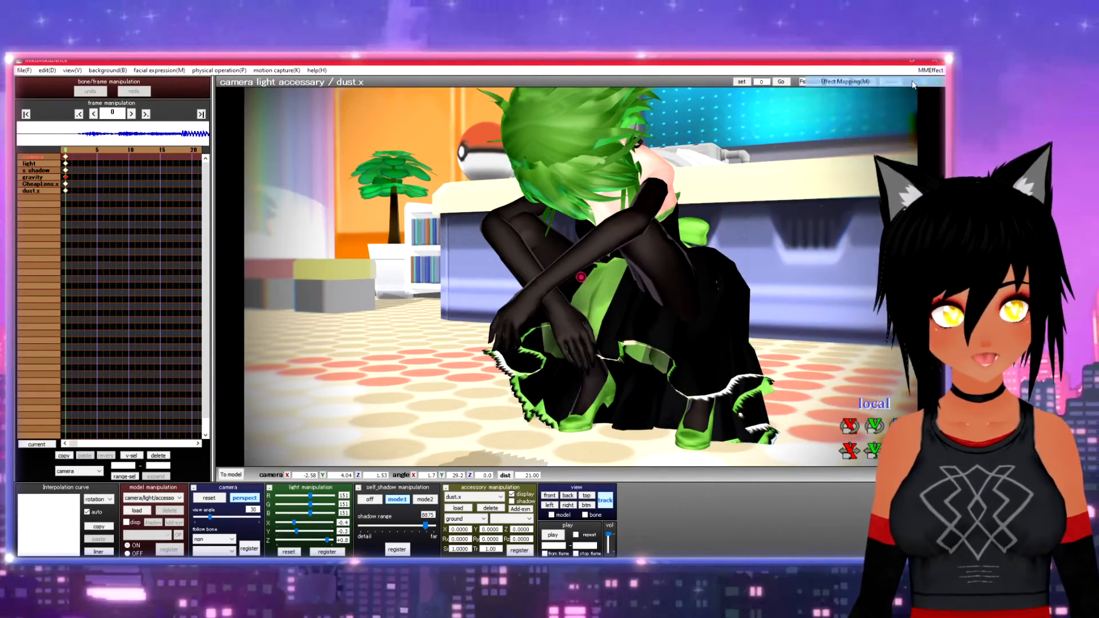
pyautogui.click(858, 81)
pyautogui.click(111, 170)
pyautogui.click(47, 251)
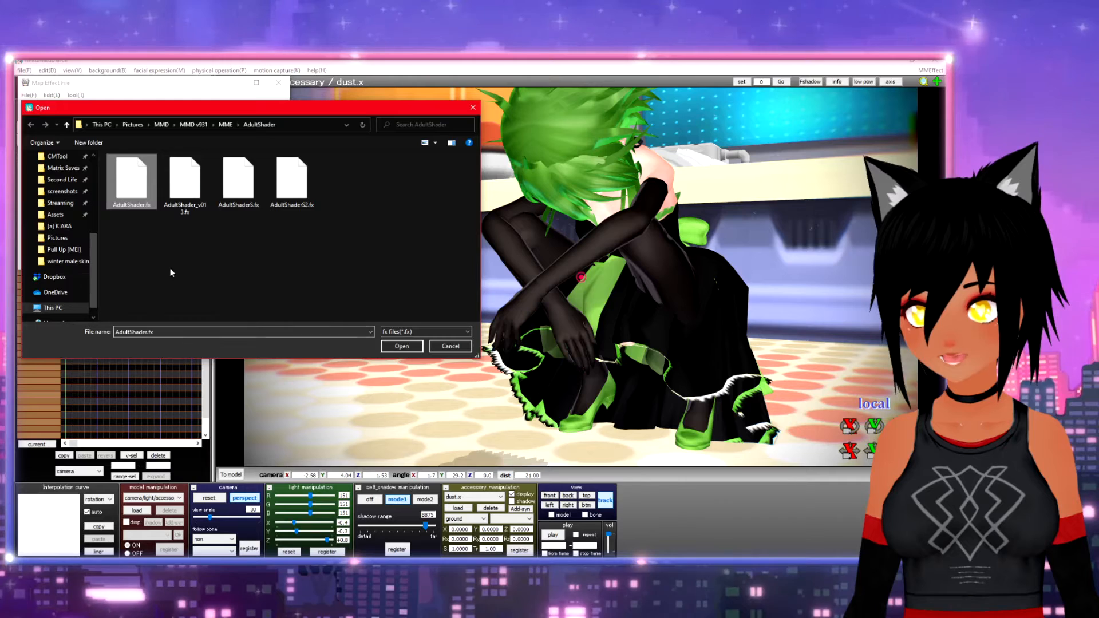
pyautogui.click(402, 347)
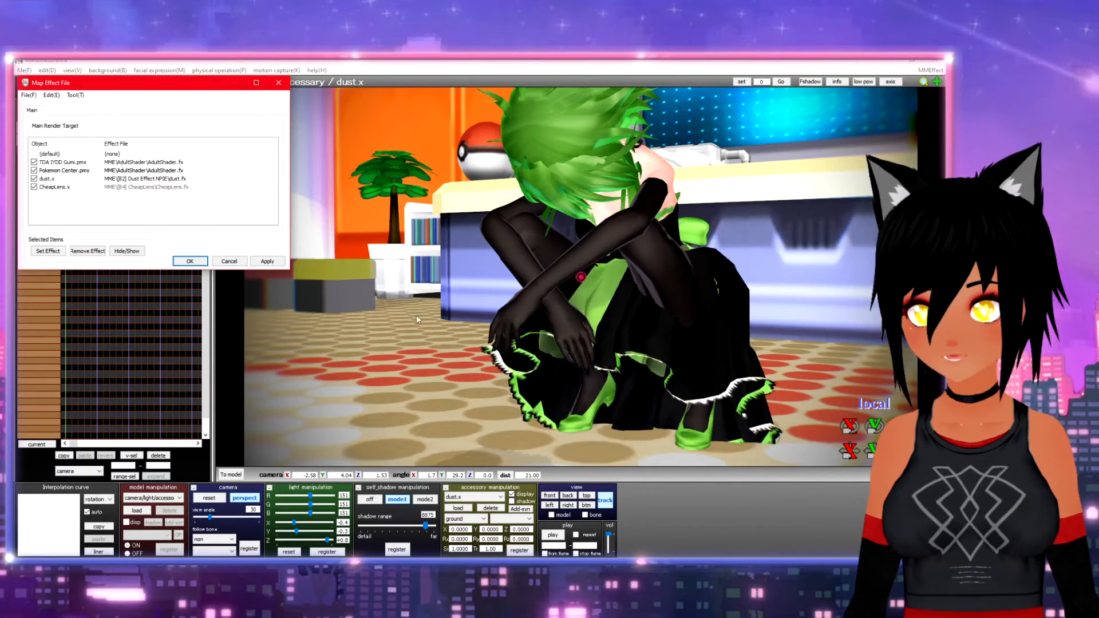
pyautogui.click(188, 259)
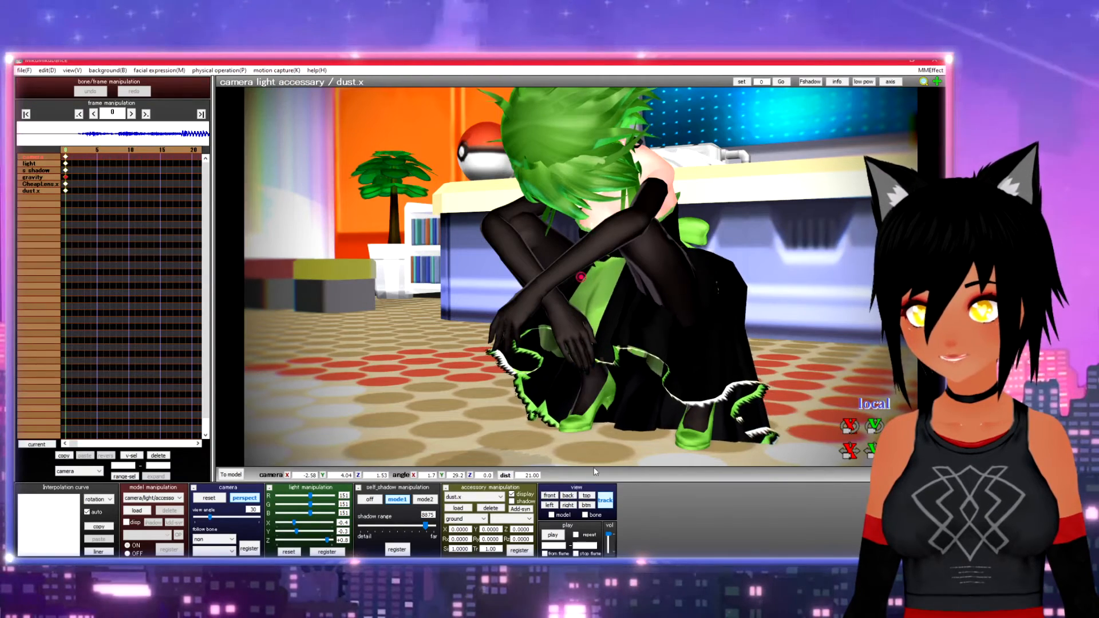
# Preview the scene briefly in playback, then view the AdultShader-shaded model and stage from the side
pyautogui.click(552, 535)
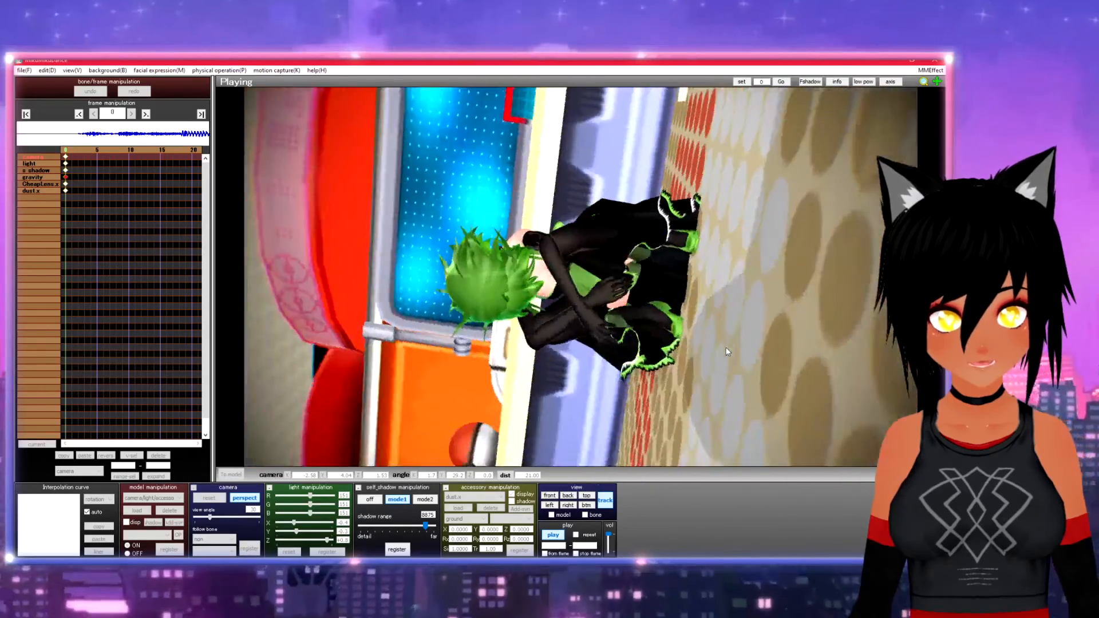
pyautogui.press('p')
pyautogui.moveTo(741, 308); pyautogui.dragTo(714, 320, button='right')
pyautogui.scroll(8, 682, 316)
pyautogui.scroll(-2, 682, 316)
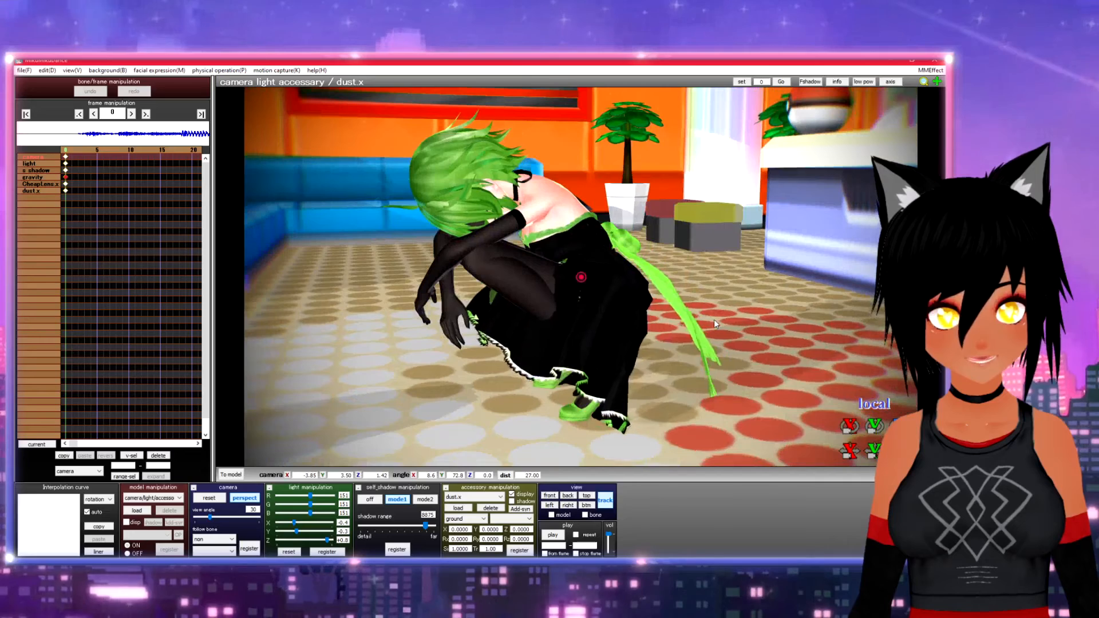
# Replace AdultShader.fx on TDA IYDD Gumi.pmx with DarkAdultShader.fx from the dDarkShader folder in the effect mapping
pyautogui.click(939, 71)
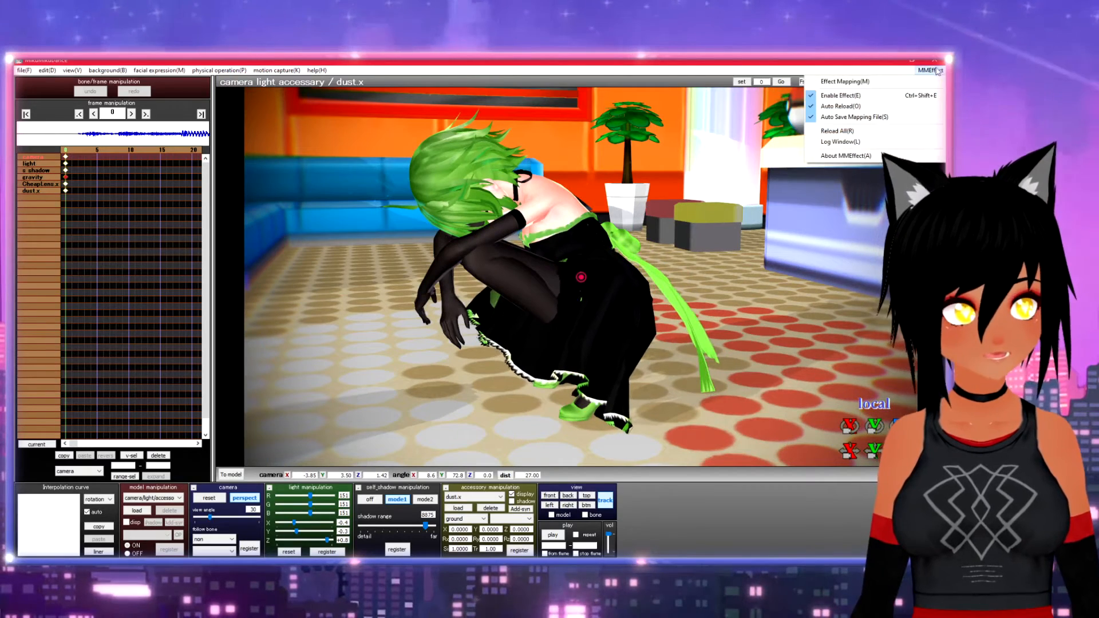
pyautogui.click(862, 81)
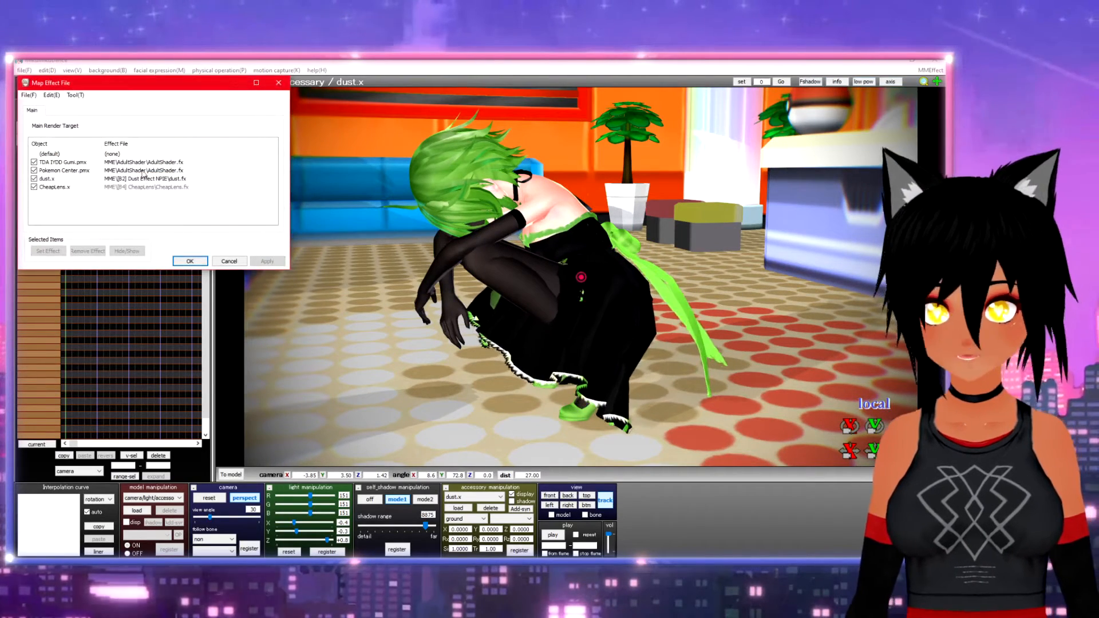
pyautogui.click(87, 251)
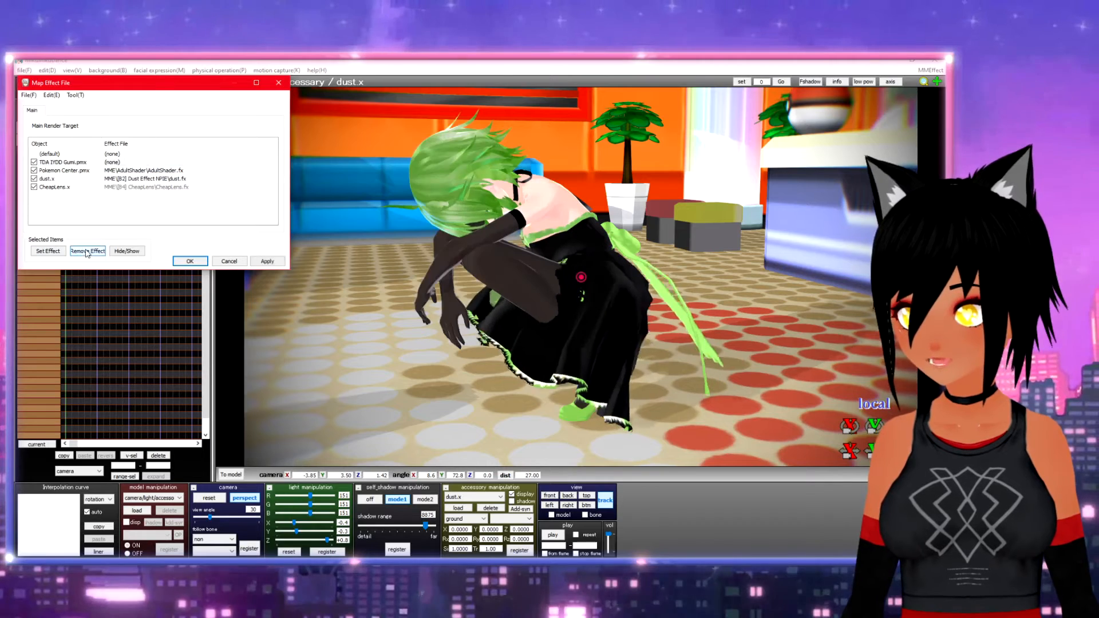
pyautogui.click(405, 348)
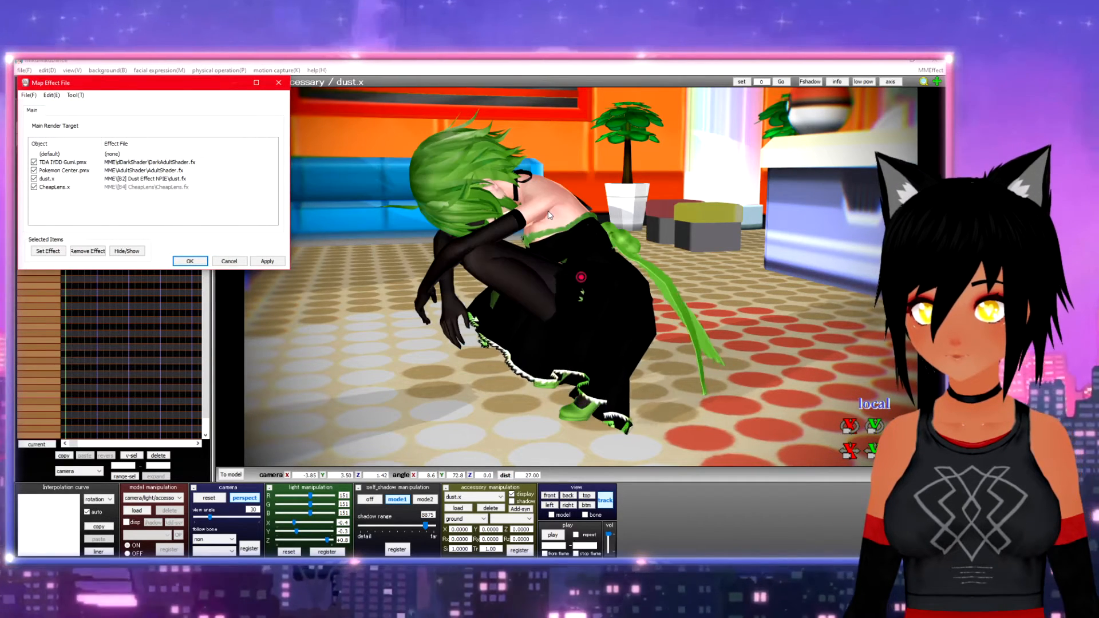
# Examine the Gumi model's DarkAdultShader shading against the stage from several angles and distances
pyautogui.scroll(4, 547, 215)
pyautogui.moveTo(544, 216); pyautogui.dragTo(601, 241, button='right')
pyautogui.moveTo(601, 240); pyautogui.dragTo(543, 222, button='middle')
pyautogui.scroll(-4, 544, 222)
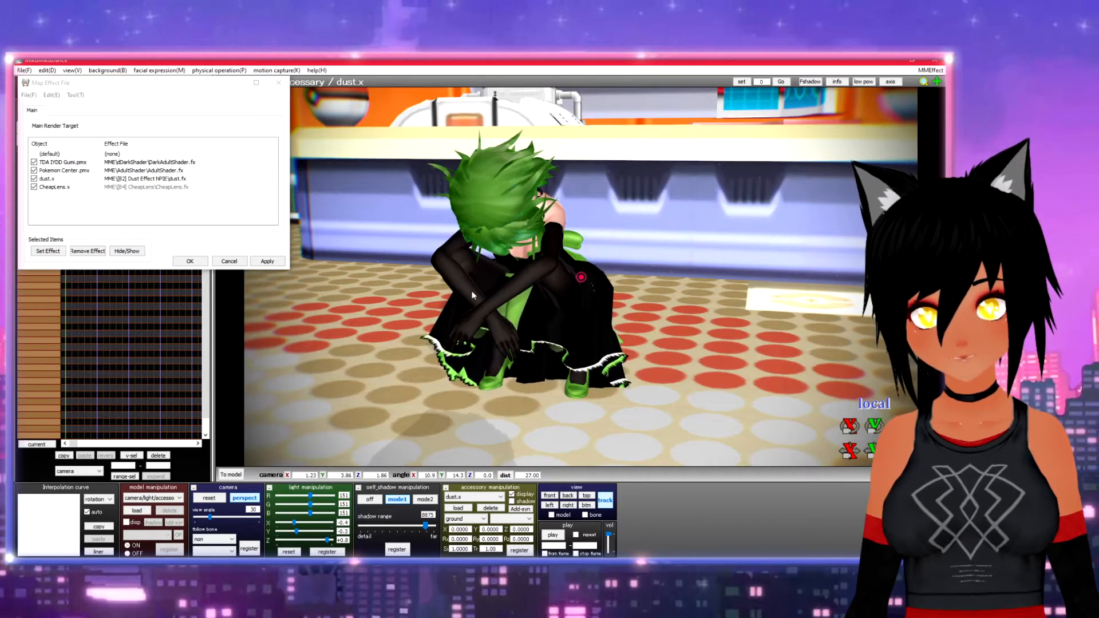
pyautogui.scroll(-3, 504, 307)
pyautogui.moveTo(503, 306); pyautogui.dragTo(709, 343, button='right')
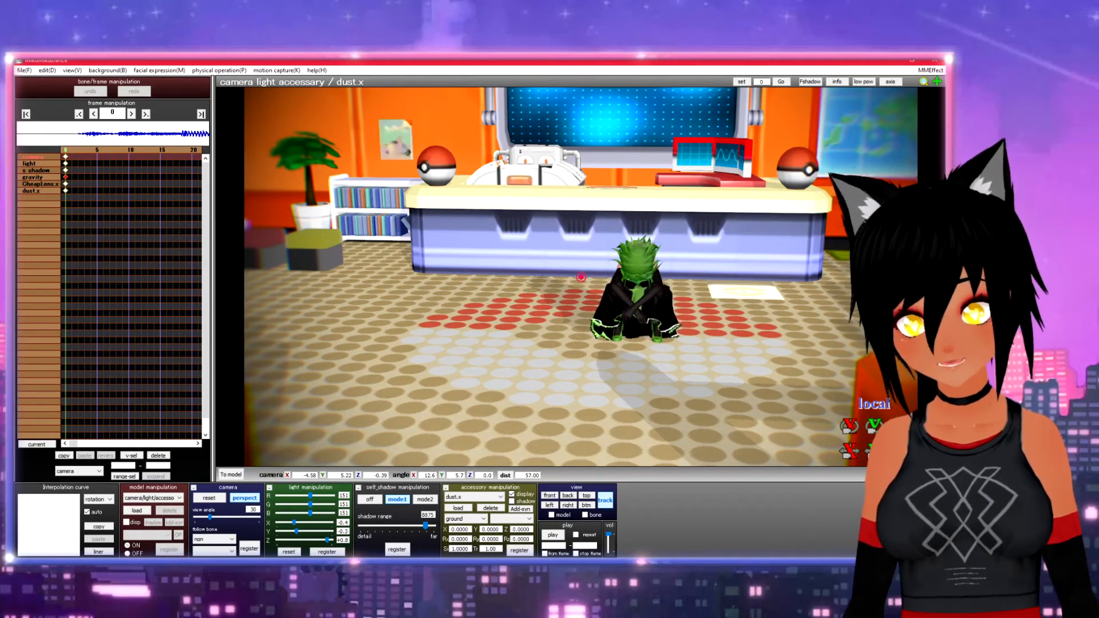
pyautogui.scroll(14, 650, 227)
pyautogui.moveTo(650, 228); pyautogui.dragTo(645, 216, button='right')
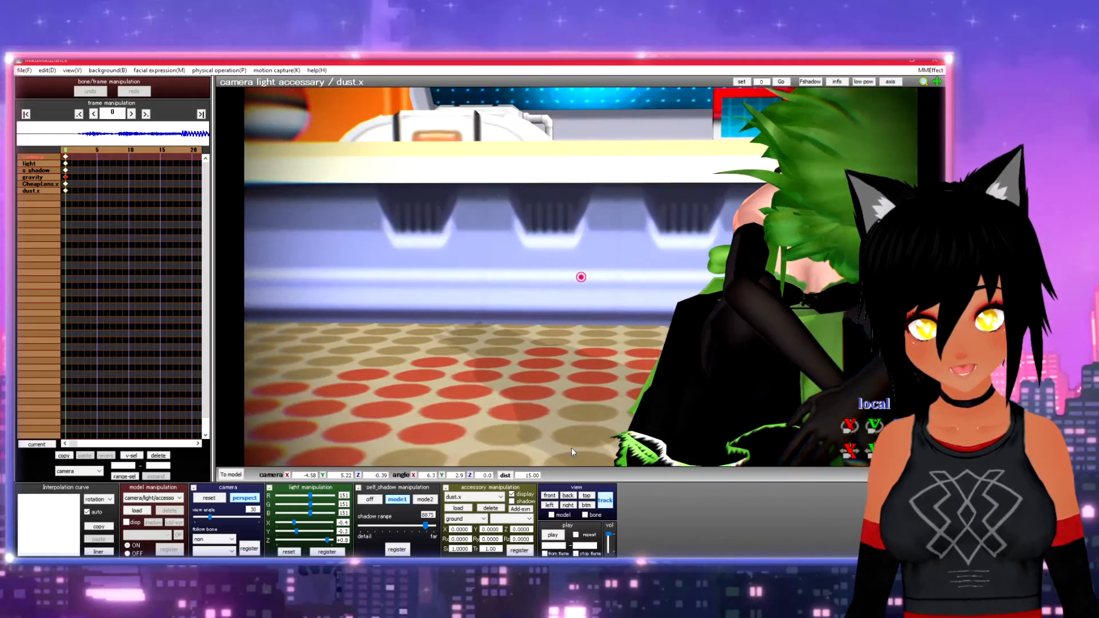
# Load the accessories dust2.x and dust3.x from the [B2] Dust Effect NPIE folder
pyautogui.click(457, 508)
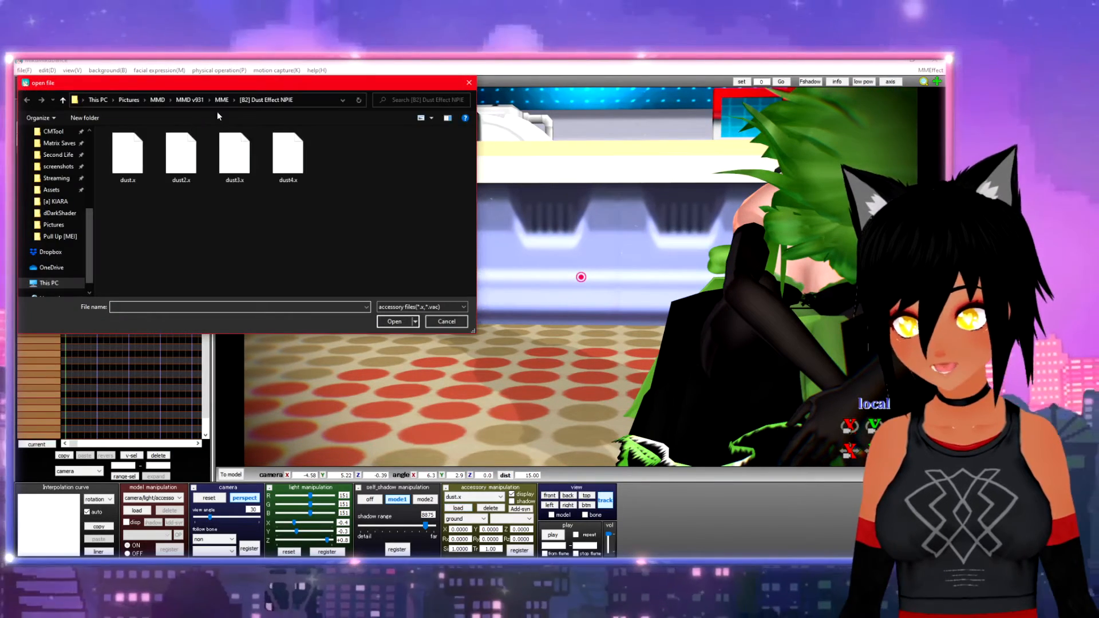
pyautogui.click(181, 158)
pyautogui.click(396, 321)
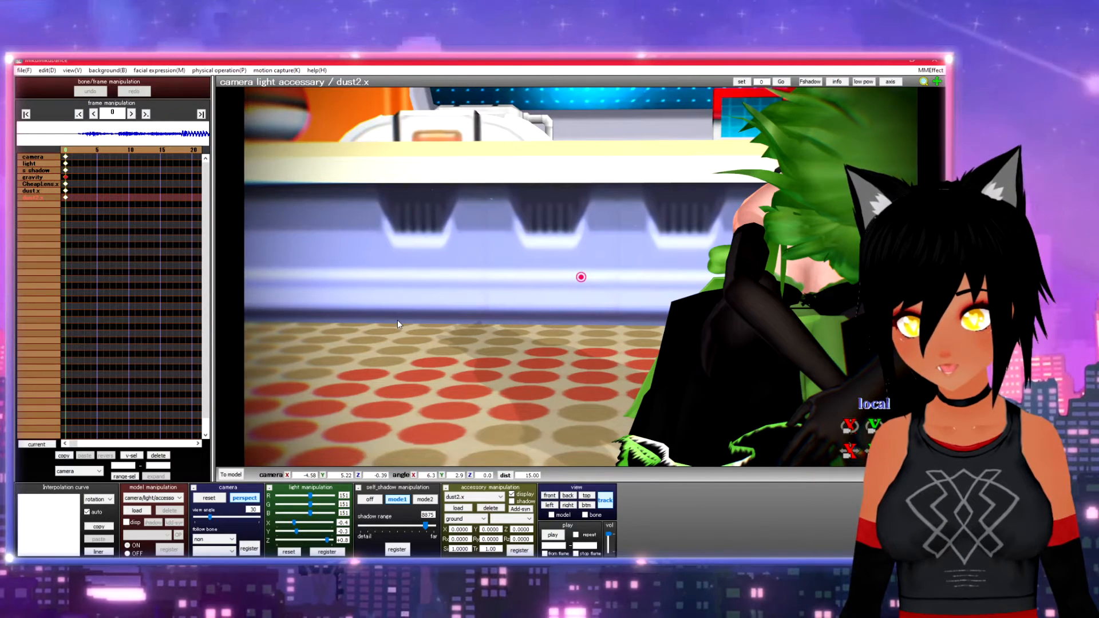
pyautogui.click(467, 510)
pyautogui.click(234, 153)
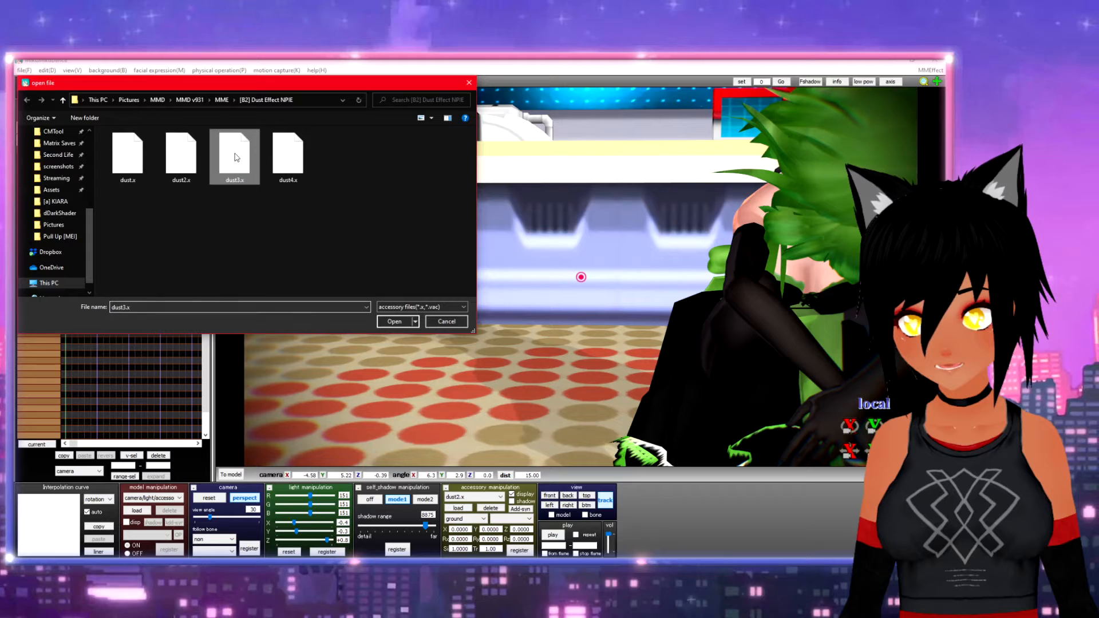
pyautogui.click(397, 322)
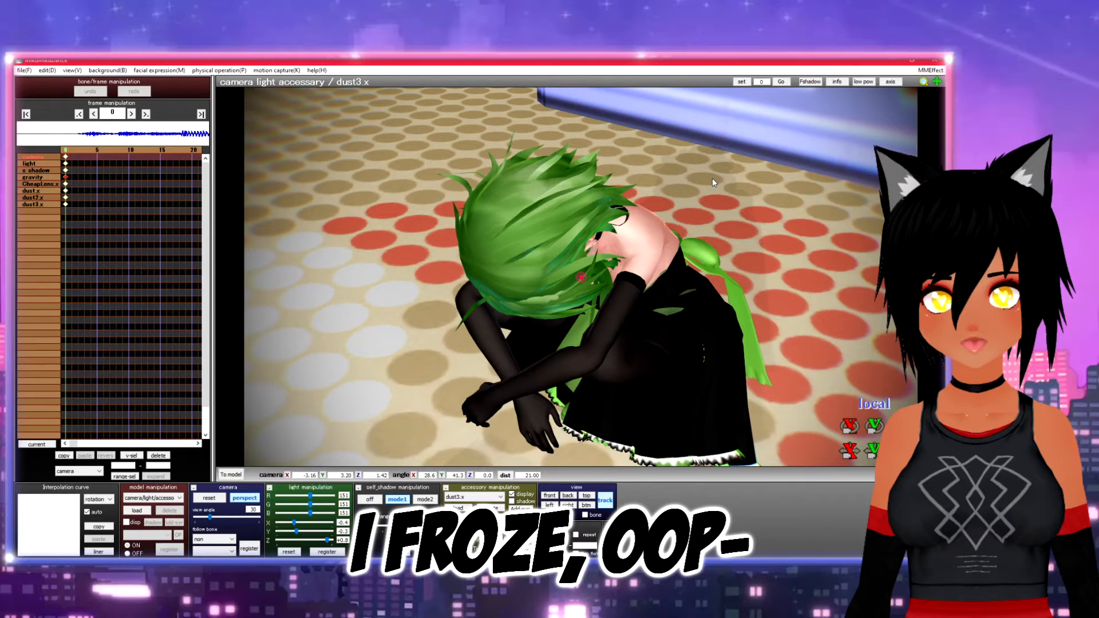
# Examine the scene with the added dust effects around the Gumi model from several angles and distances
pyautogui.scroll(-5, 588, 274)
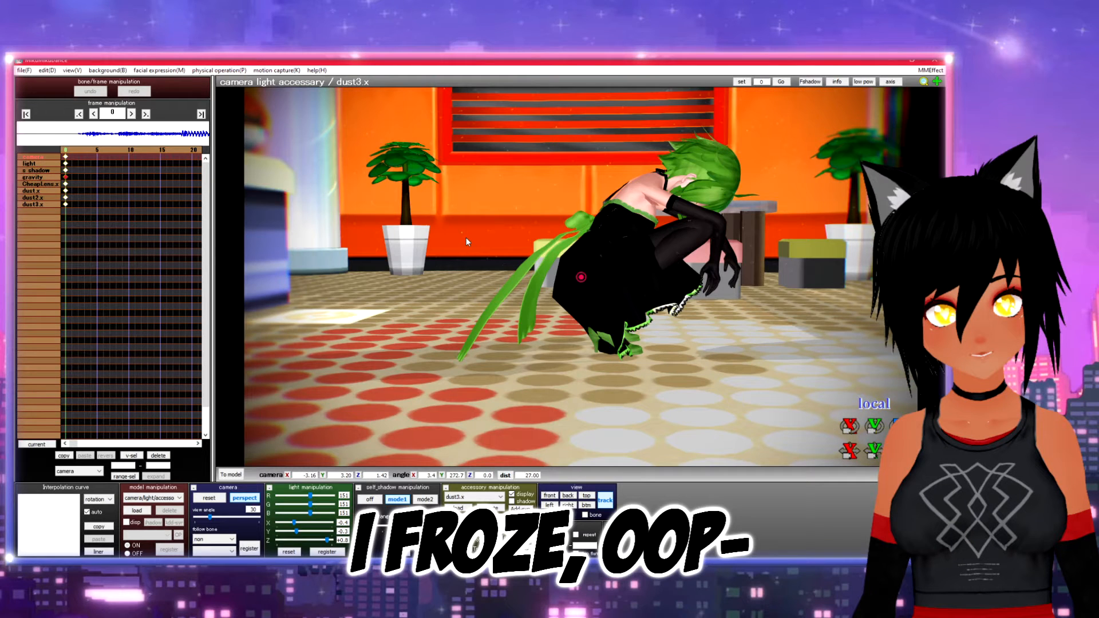
pyautogui.moveTo(466, 237); pyautogui.dragTo(626, 281, button='right')
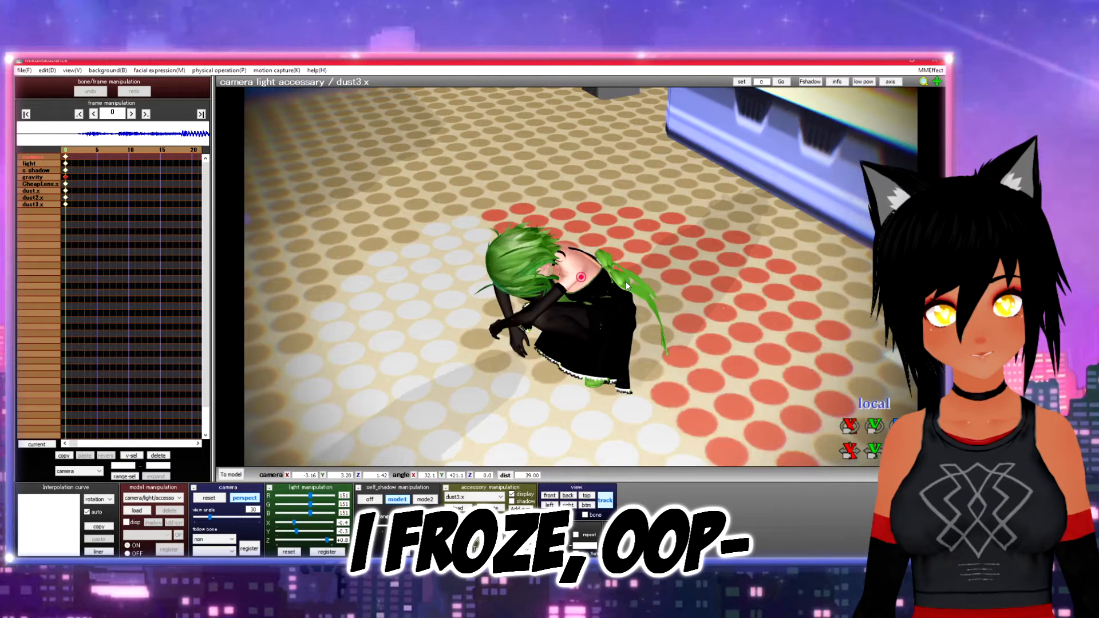
pyautogui.moveTo(626, 280); pyautogui.dragTo(623, 252, button='right')
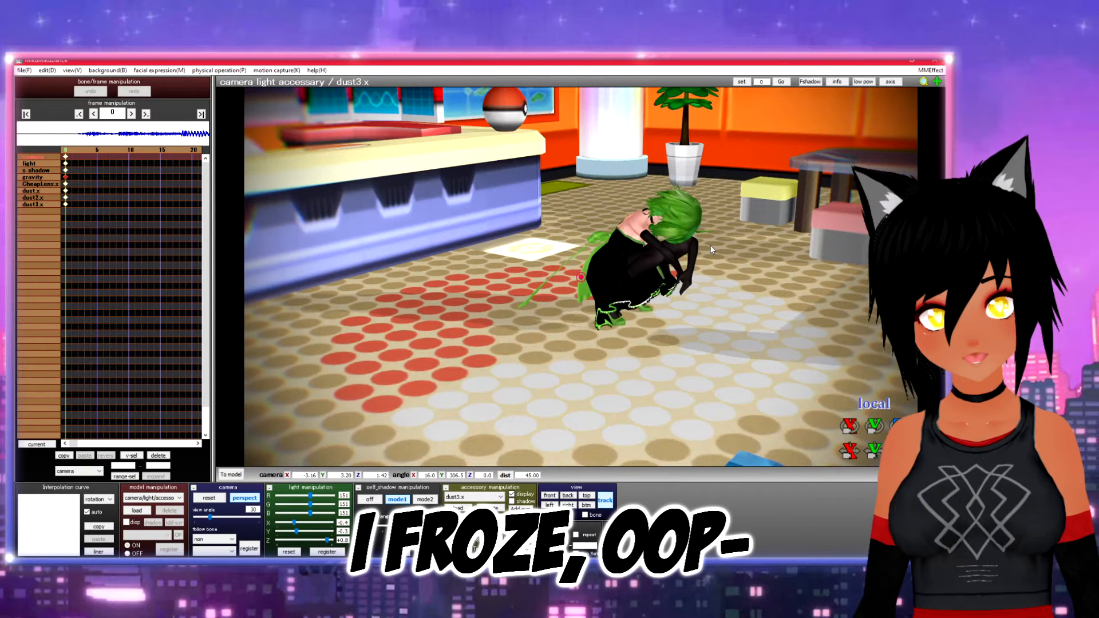
pyautogui.moveTo(710, 245); pyautogui.dragTo(671, 243, button='right')
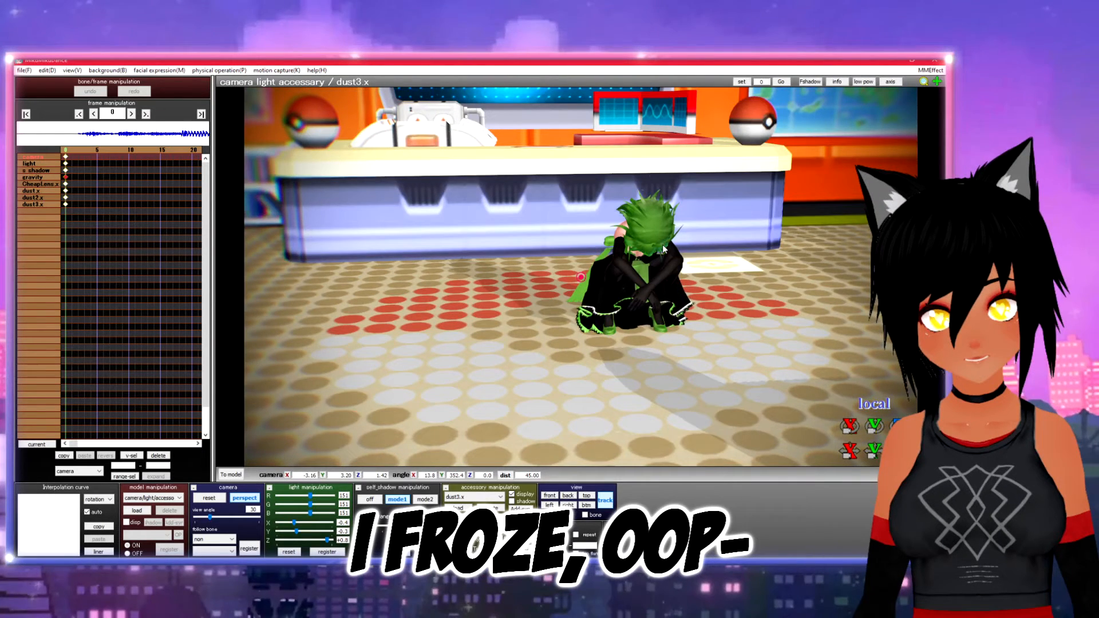
pyautogui.scroll(5, 662, 245)
pyautogui.scroll(-5, 664, 246)
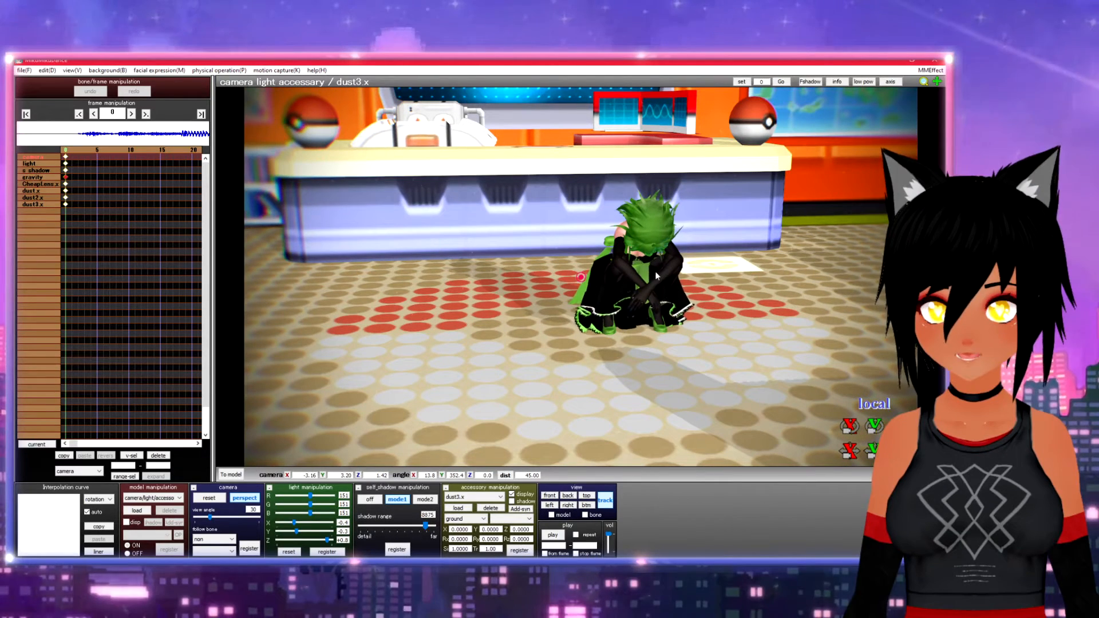
pyautogui.moveTo(726, 174); pyautogui.dragTo(563, 341, button='right')
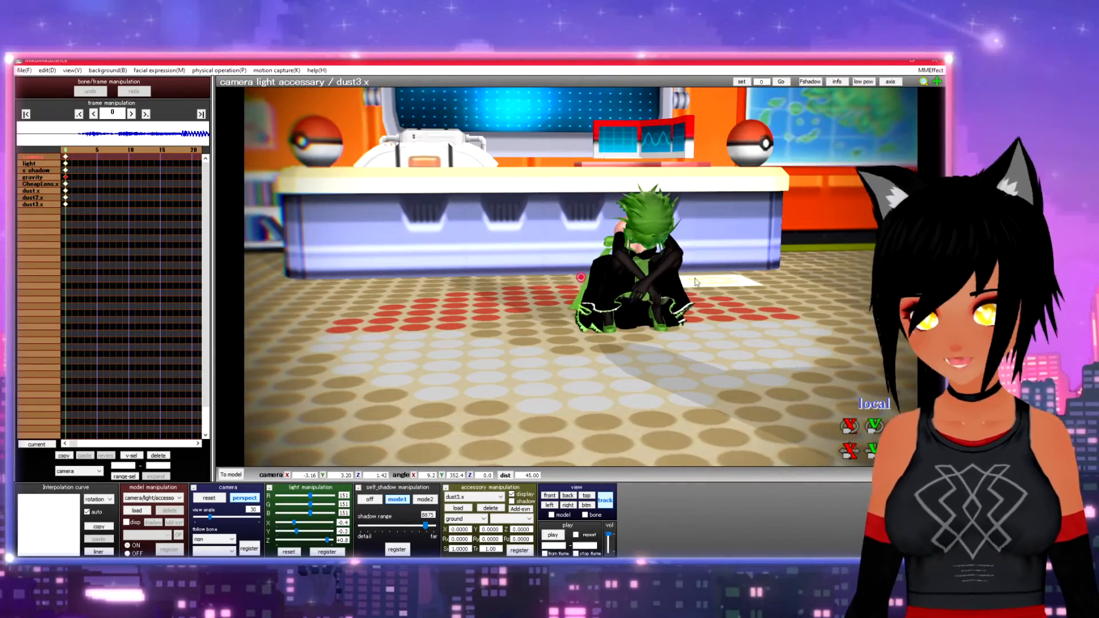
pyautogui.scroll(5, 616, 256)
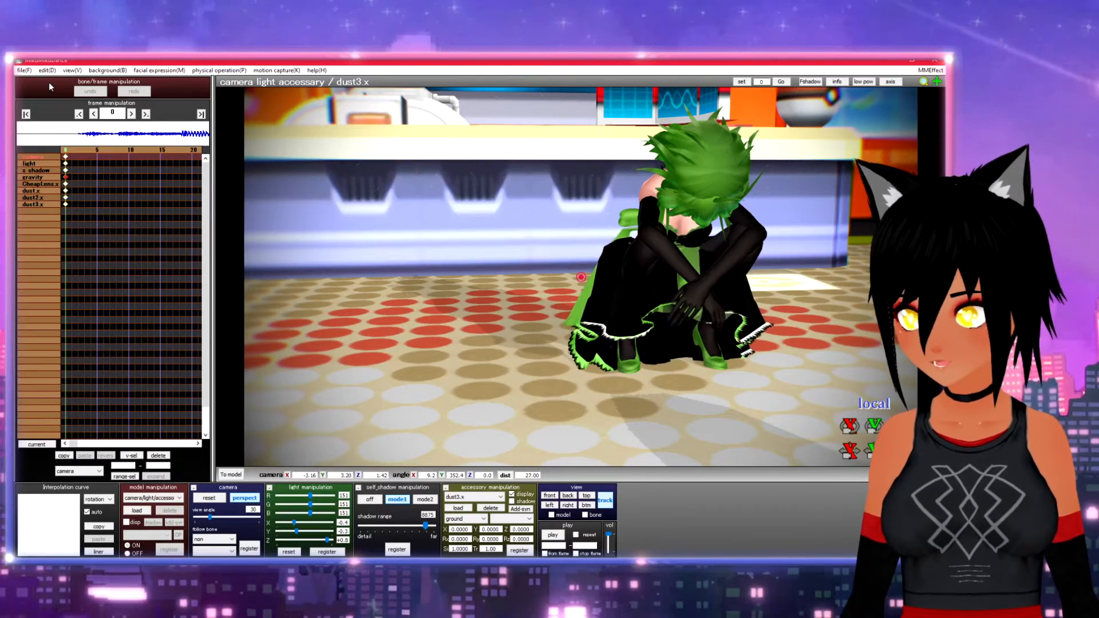
pyautogui.click(29, 72)
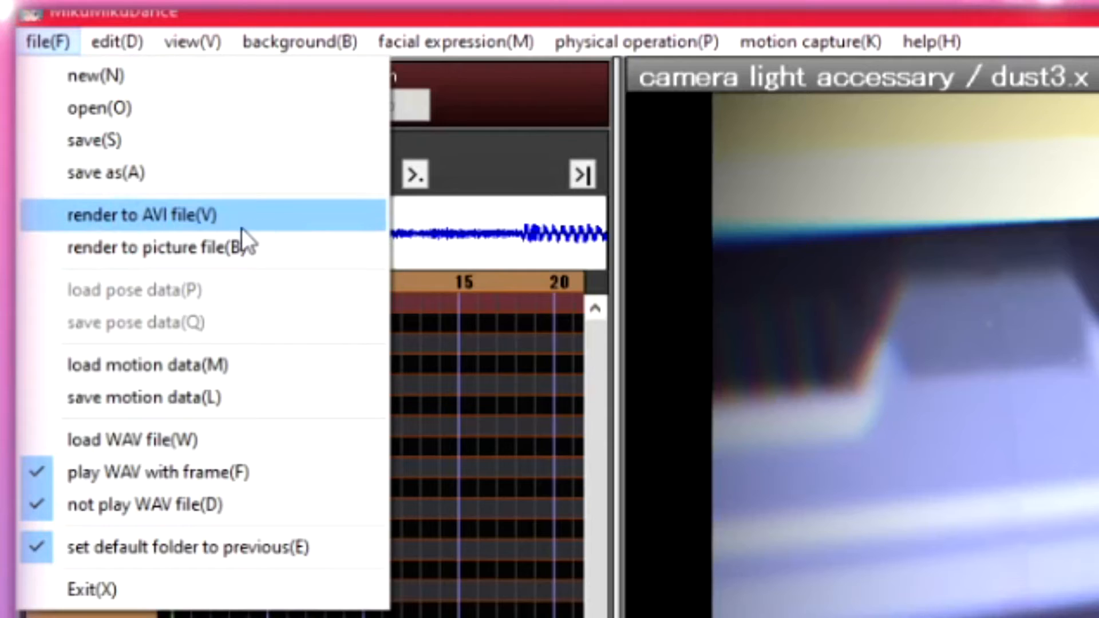
pyautogui.click(222, 218)
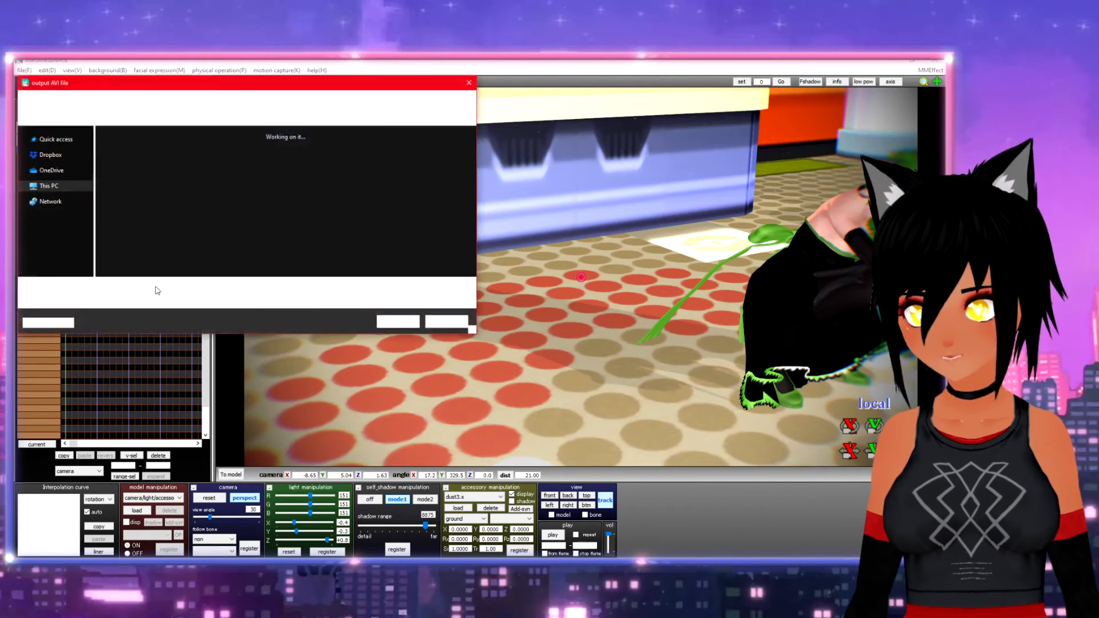
pyautogui.click(490, 121)
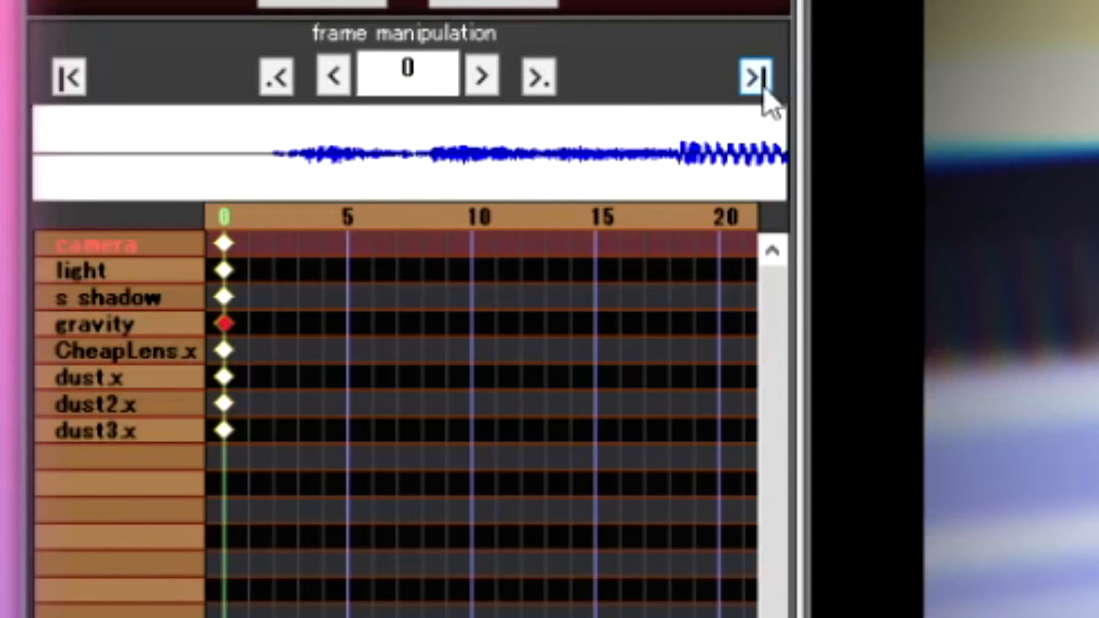
# Go to the last frame of the animation, frame 1930, and check the frames around it
pyautogui.click(751, 83)
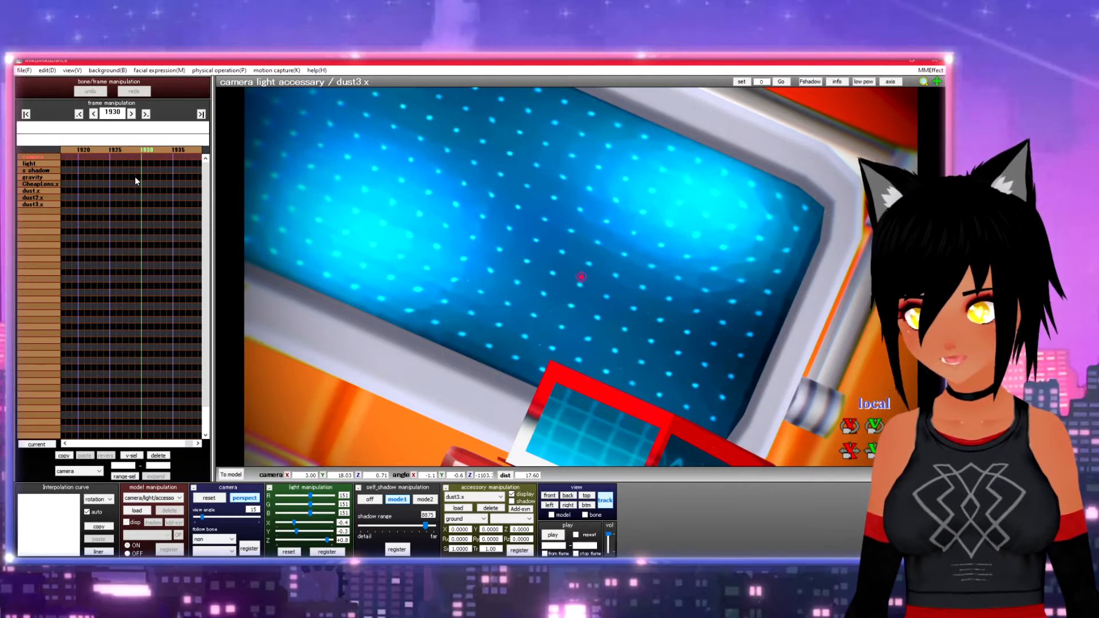
pyautogui.press('Left')
pyautogui.press('Left')
pyautogui.press('Left')
pyautogui.press('Right')
pyautogui.press('Right')
pyautogui.press('Right')
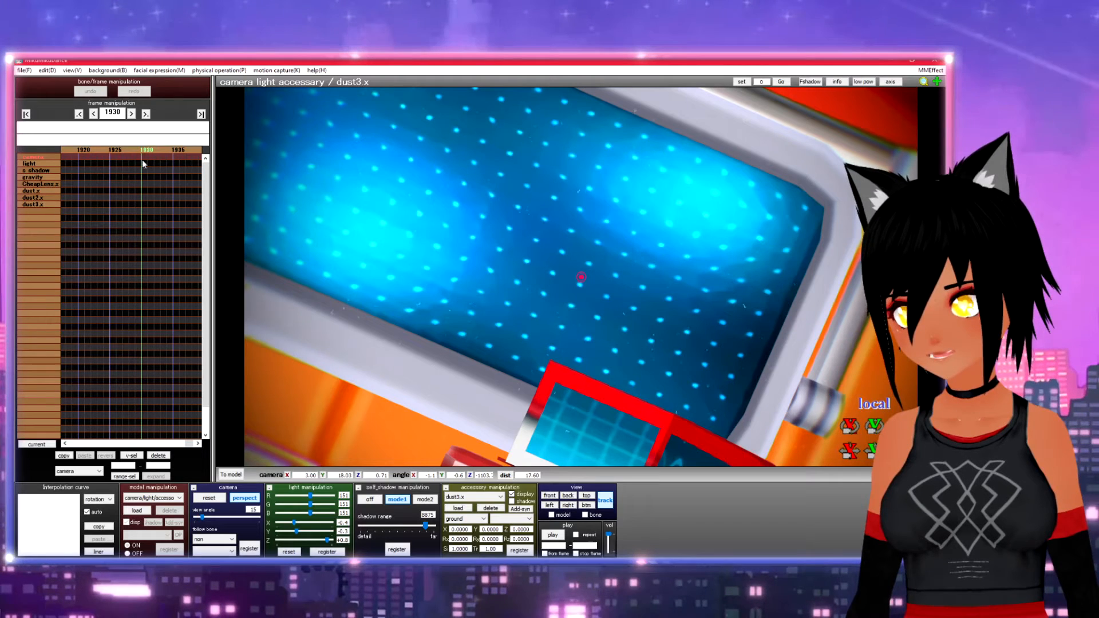
# Start rendering to an AVI file named bb in the MMD folder, keeping the AVI files (*.avi) type
pyautogui.click(24, 69)
pyautogui.click(63, 128)
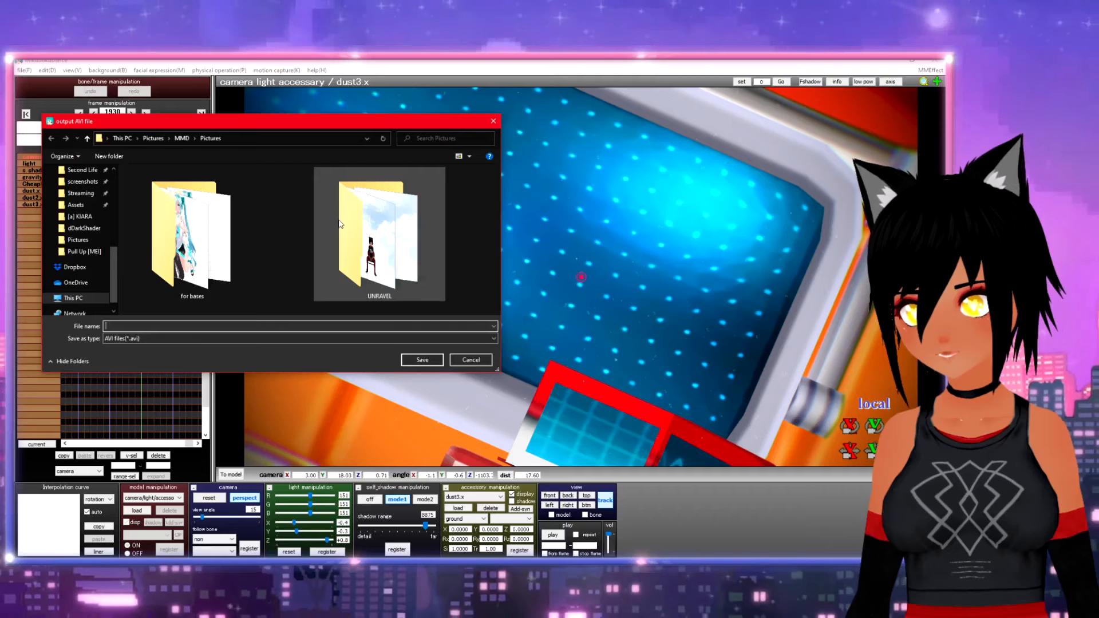
pyautogui.click(183, 138)
pyautogui.scroll(-1, 308, 283)
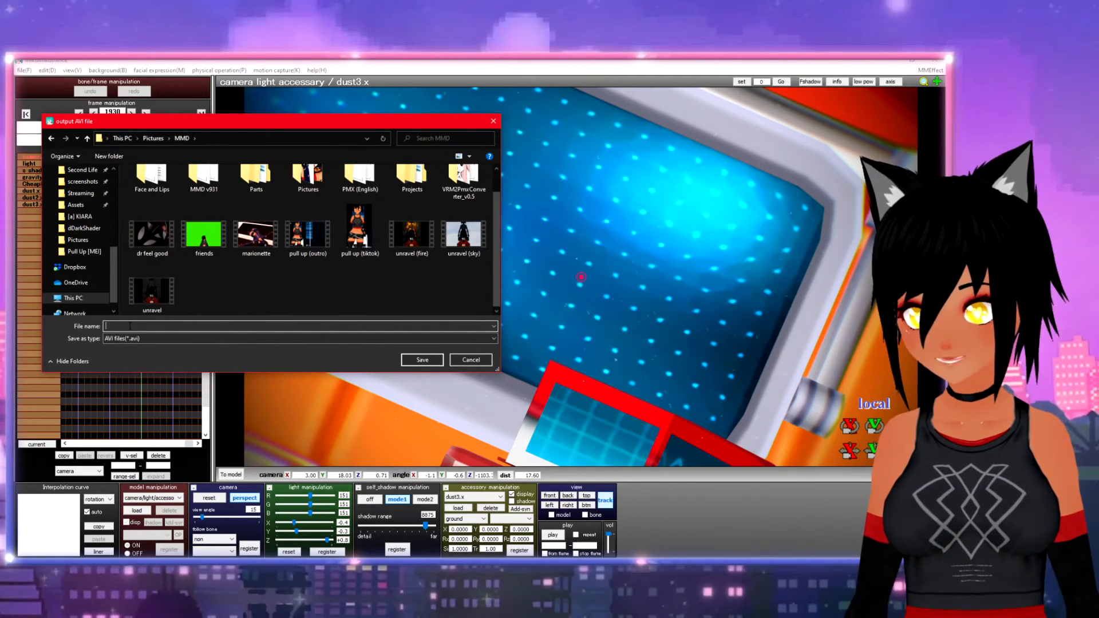
pyautogui.write('bb')
pyautogui.click(170, 339)
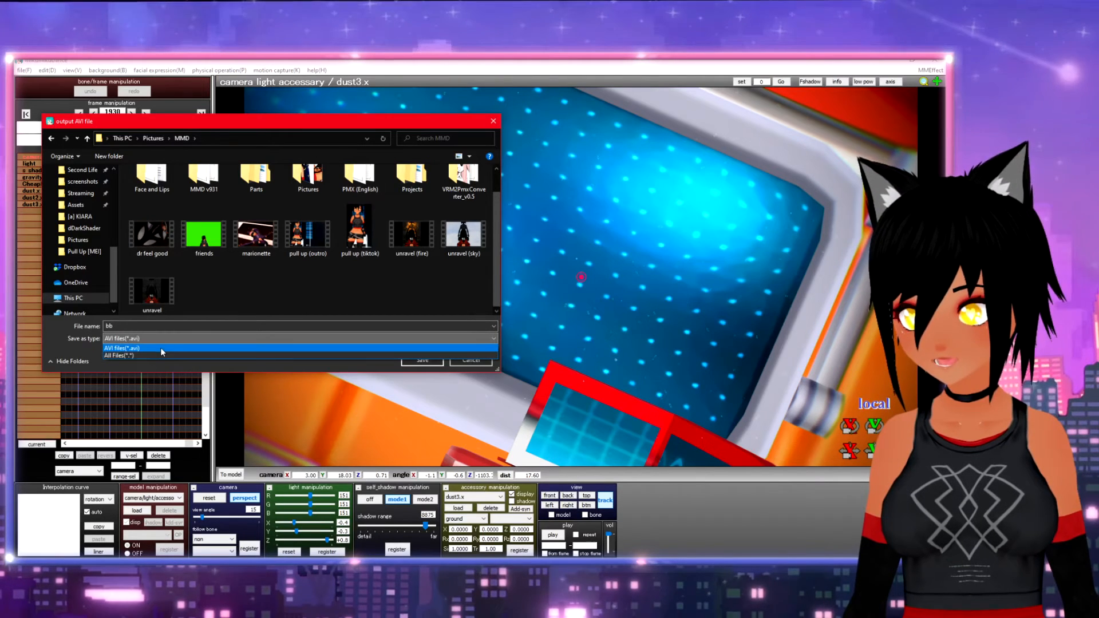
pyautogui.click(164, 345)
pyautogui.click(421, 361)
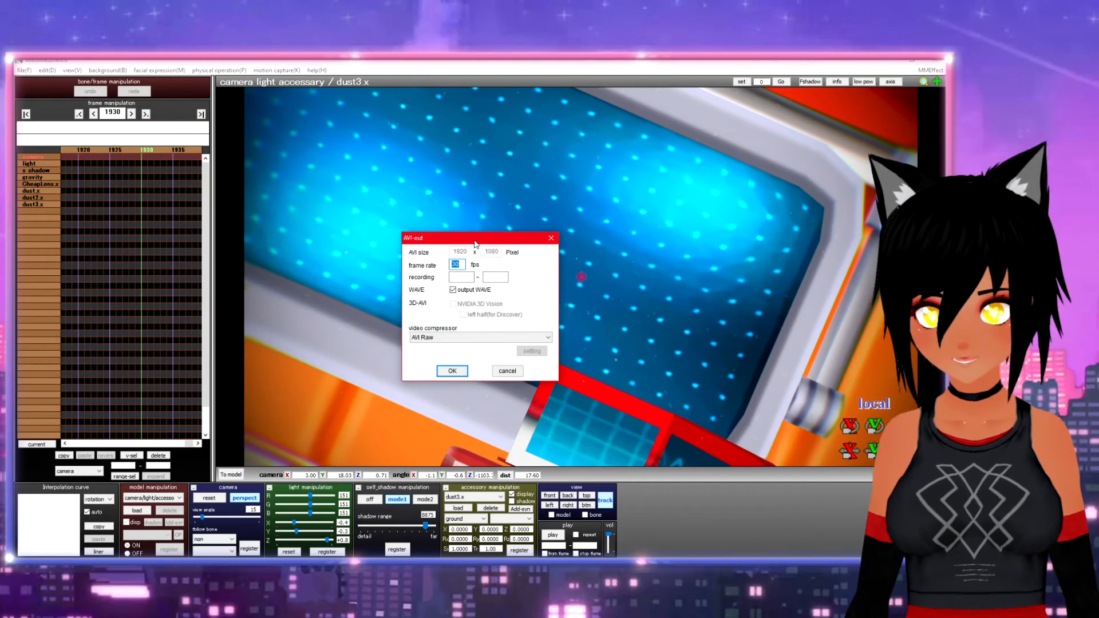
# Set the AVI output's frame rate to 30 fps
pyautogui.moveTo(475, 242); pyautogui.dragTo(497, 228)
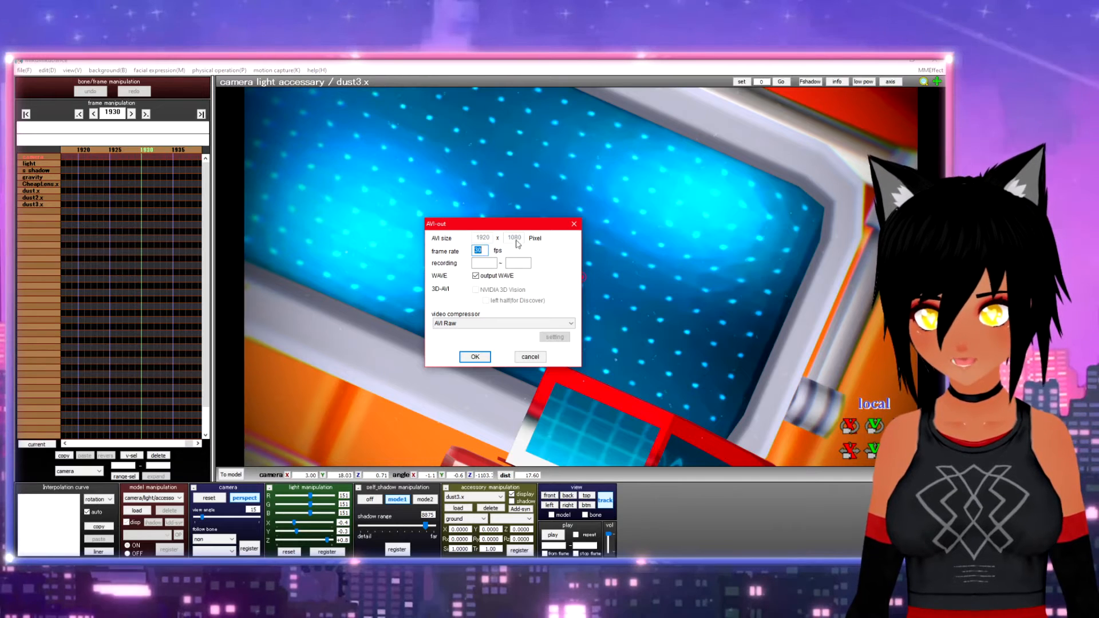
pyautogui.click(485, 252)
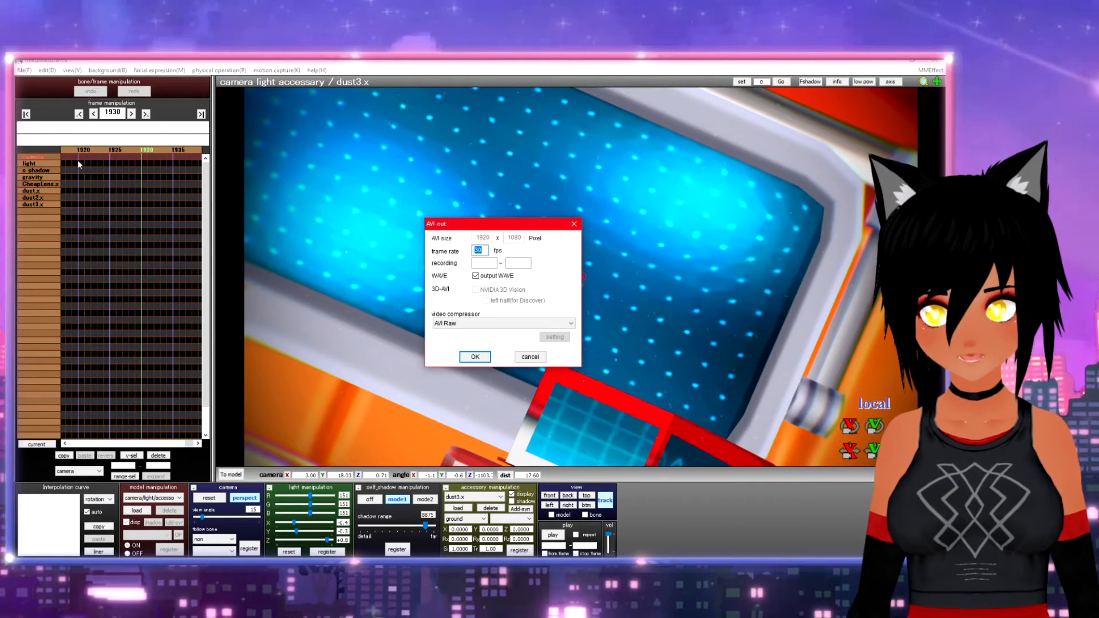
pyautogui.click(482, 251)
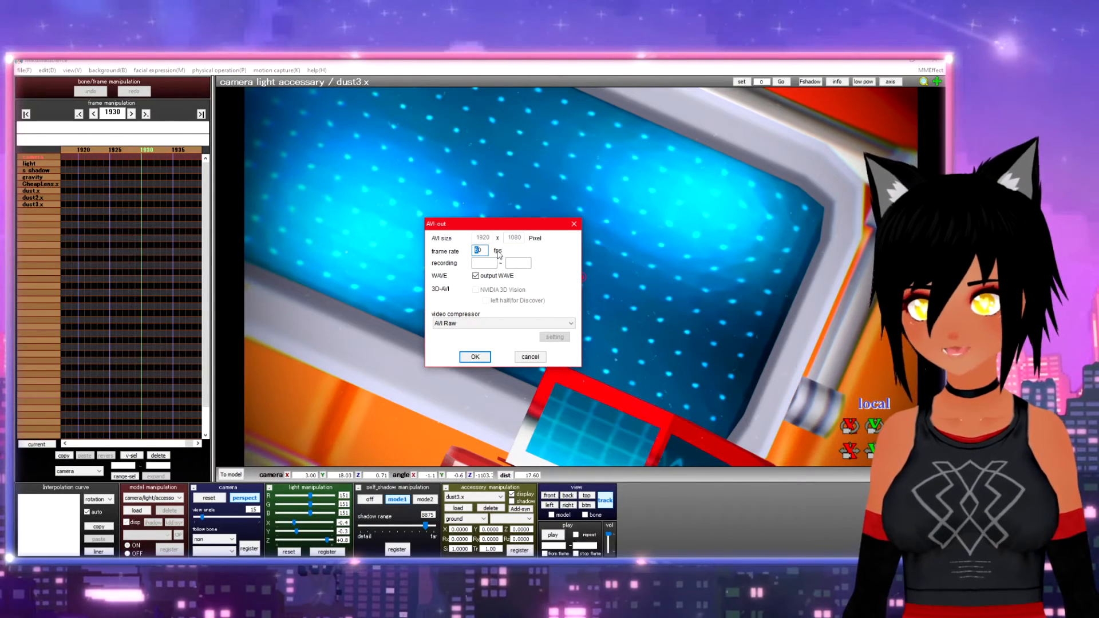
pyautogui.write('30')
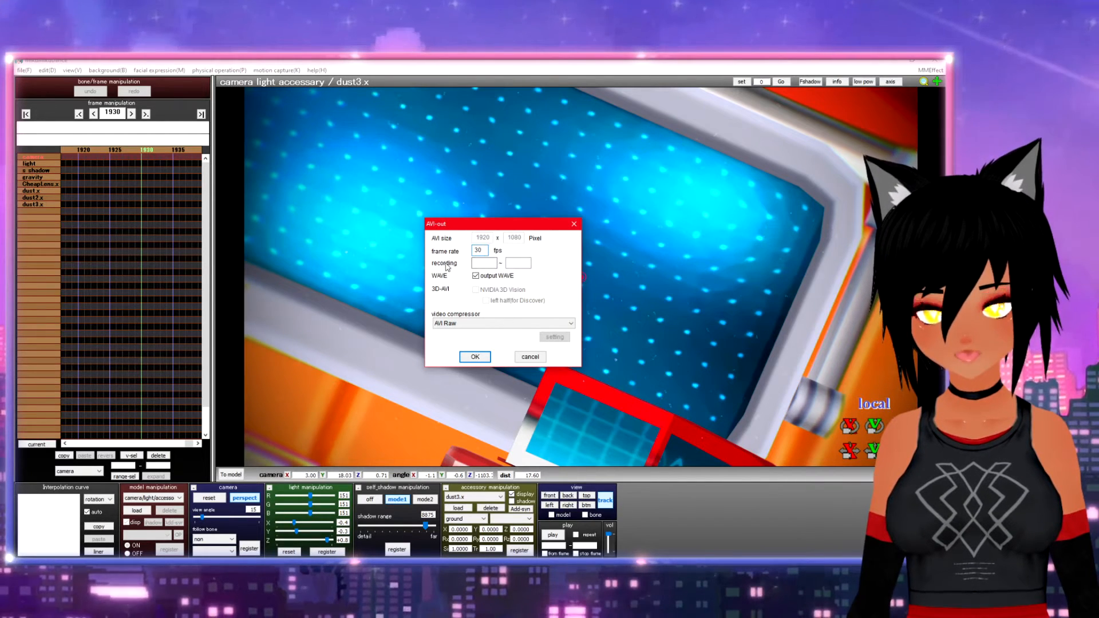
# Enter a recording range of frames 0 to 1930 and change it to 10 to 1820
pyautogui.click(484, 263)
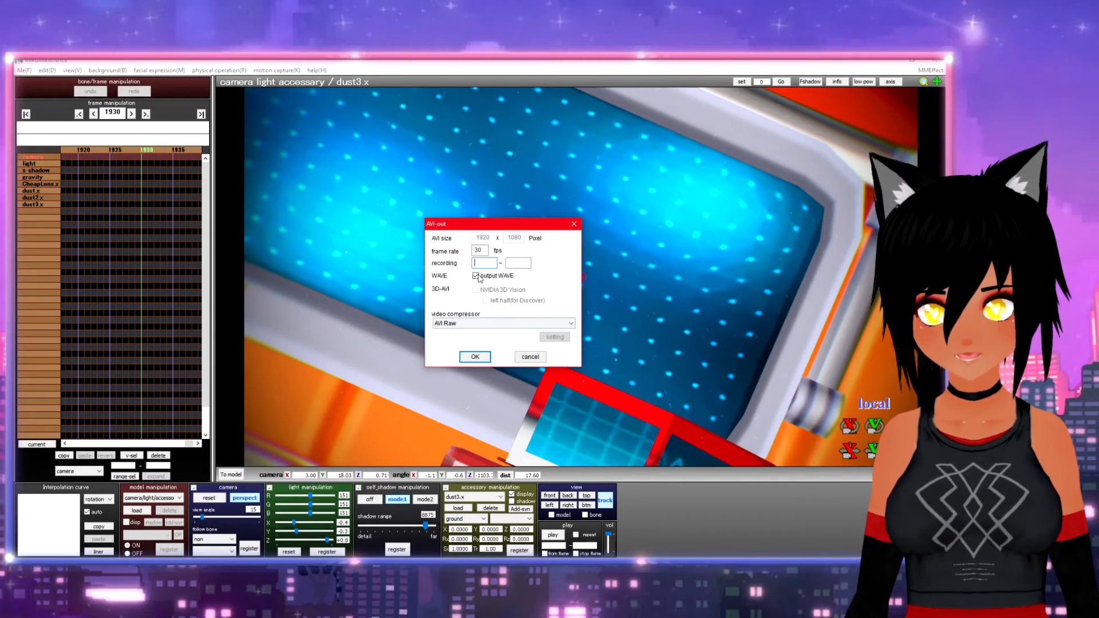
pyautogui.click(519, 262)
pyautogui.write('1930')
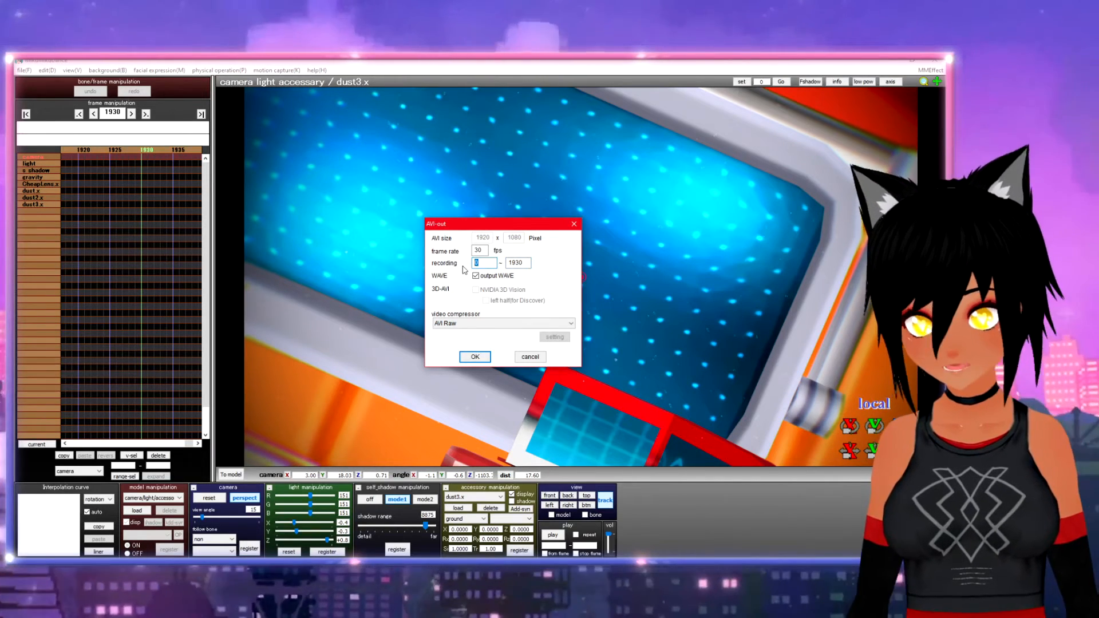
pyautogui.write('10')
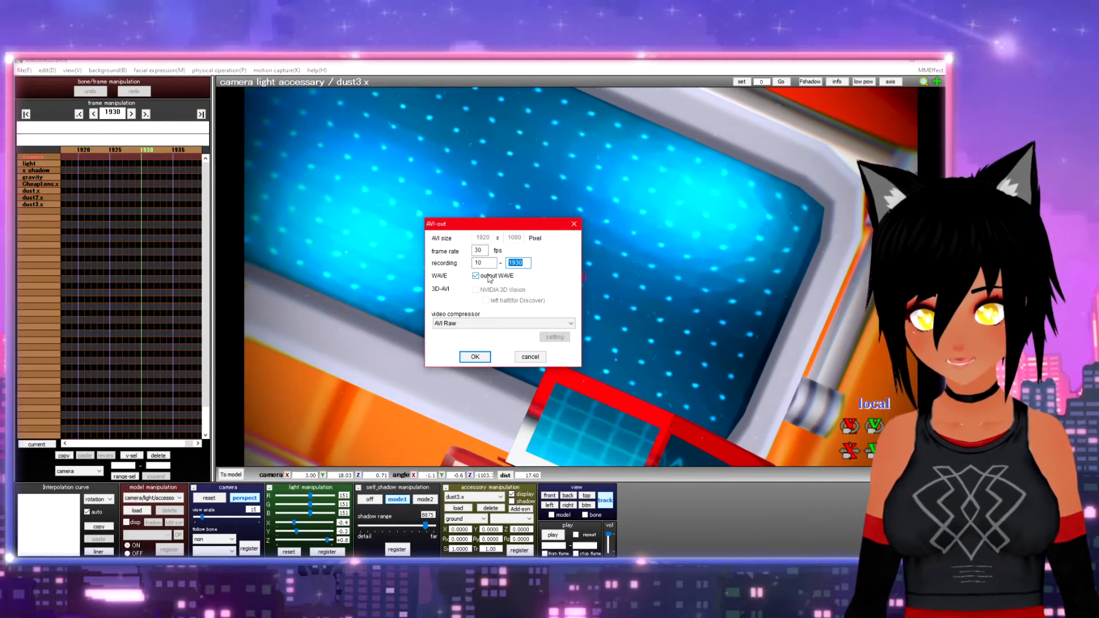
pyautogui.write('1820')
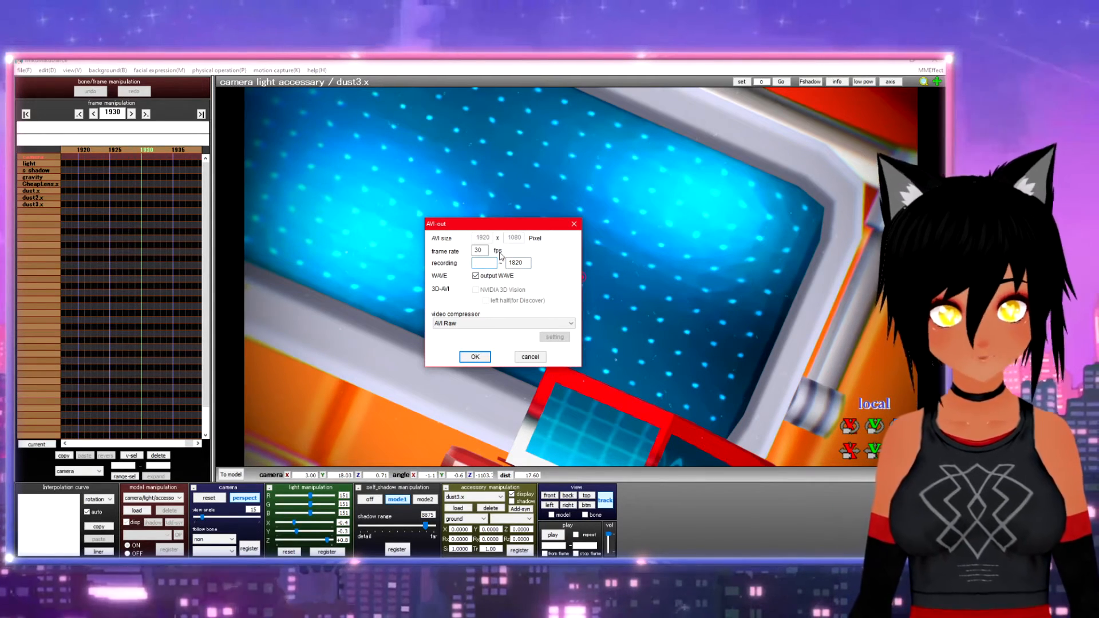
# Set the recording range to frames 0 to 1930 and keep the WAVE output enabled
pyautogui.click(482, 263)
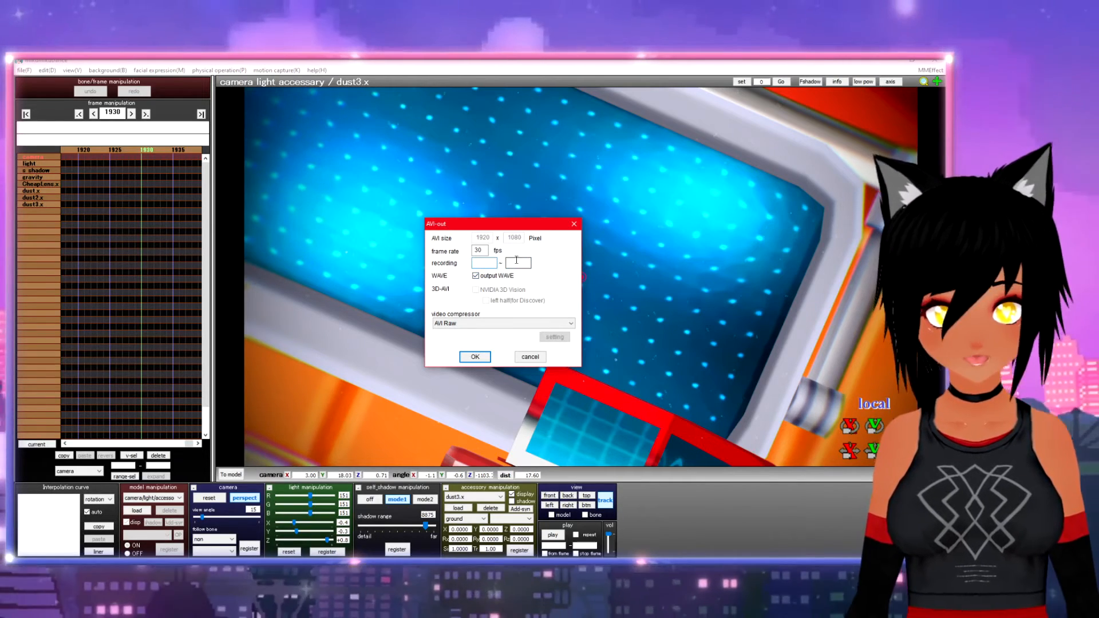
pyautogui.write('0')
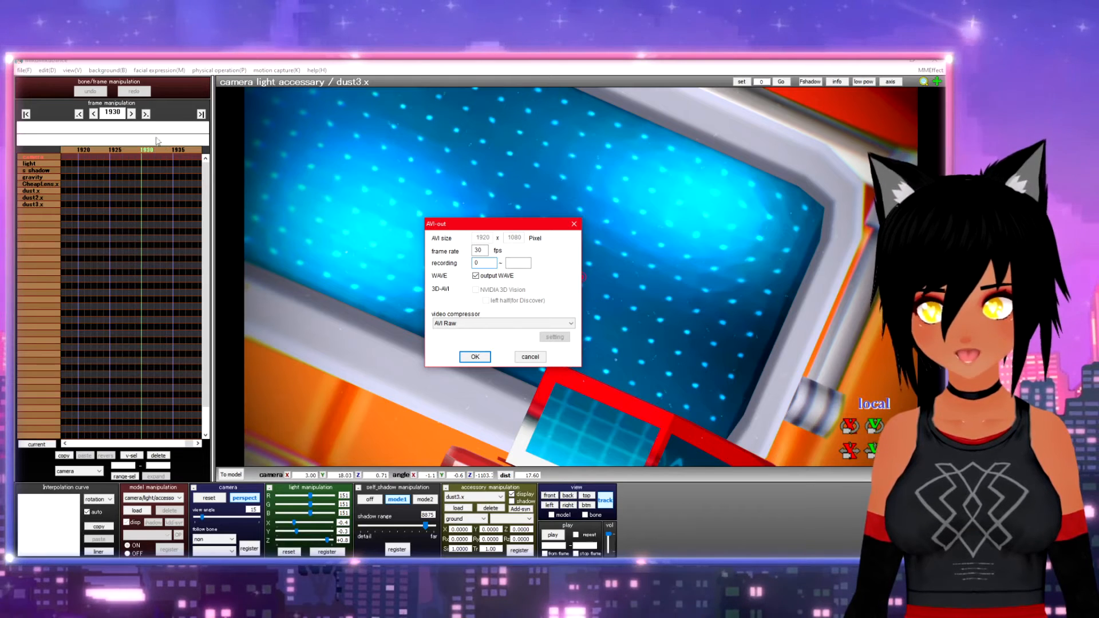
pyautogui.click(518, 263)
pyautogui.write('1930')
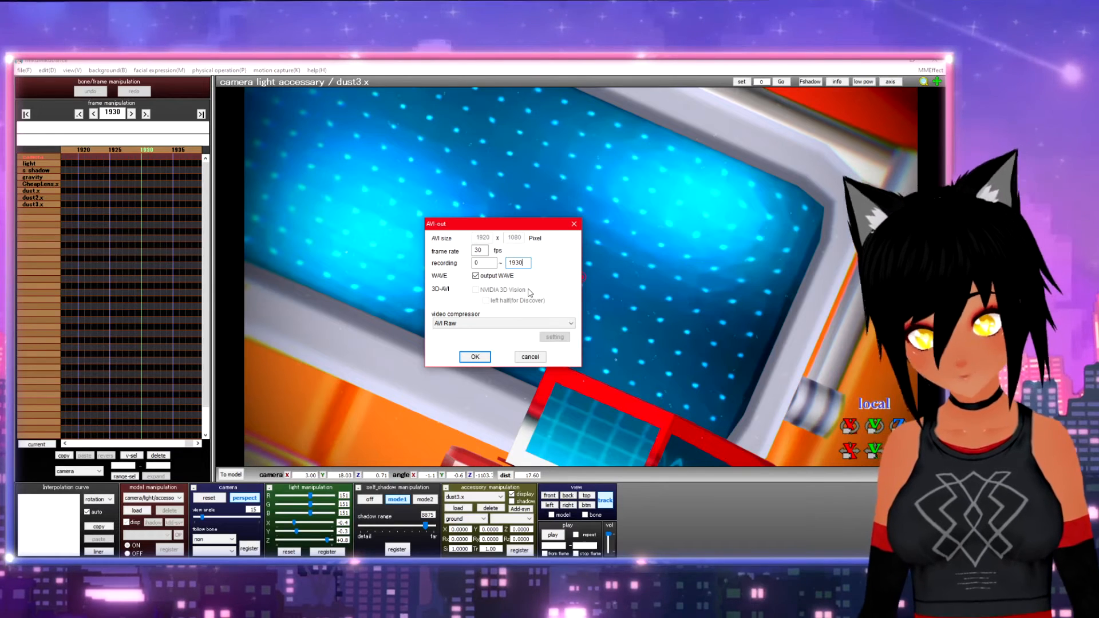
pyautogui.click(476, 275)
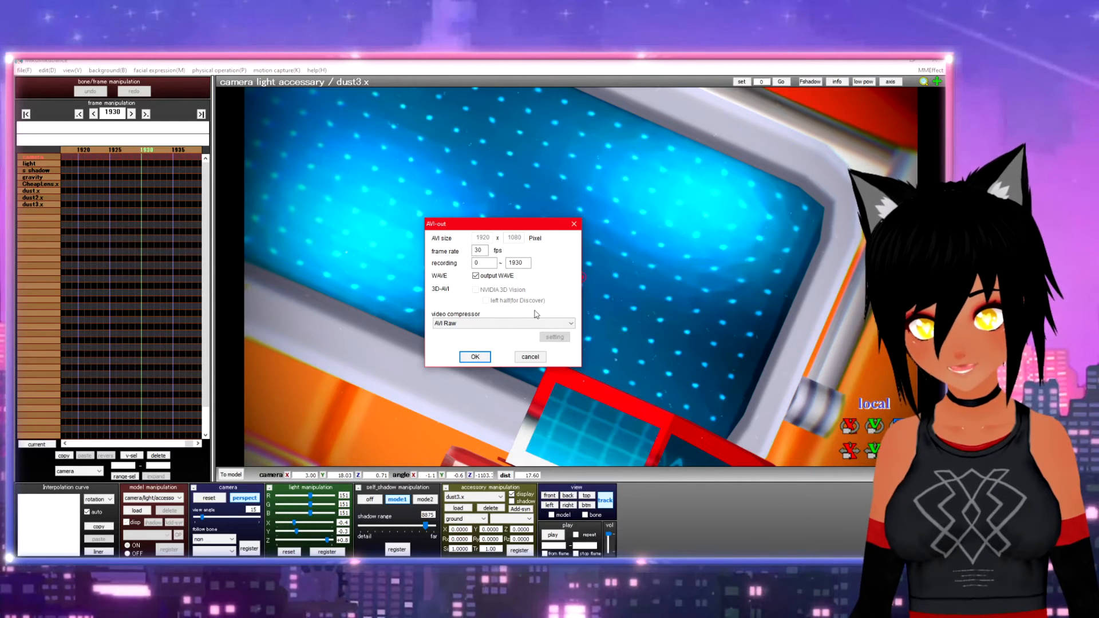
# Compare the available video compressors, including AVI Raw, and choose MJPEG Compressor for the AVI output
pyautogui.click(461, 325)
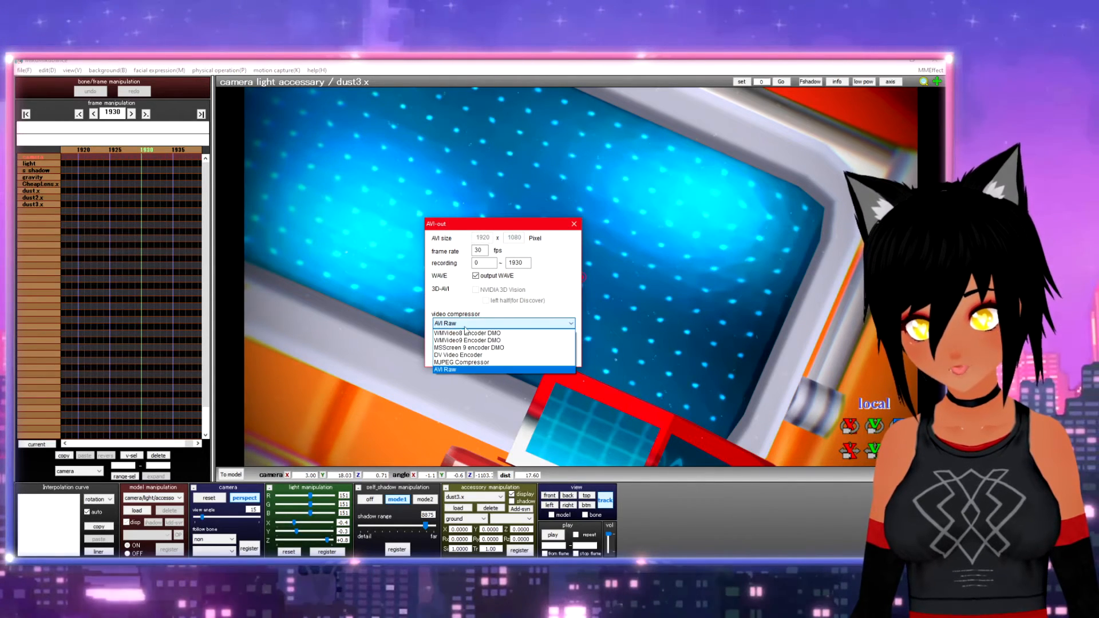
pyautogui.click(448, 369)
pyautogui.click(471, 325)
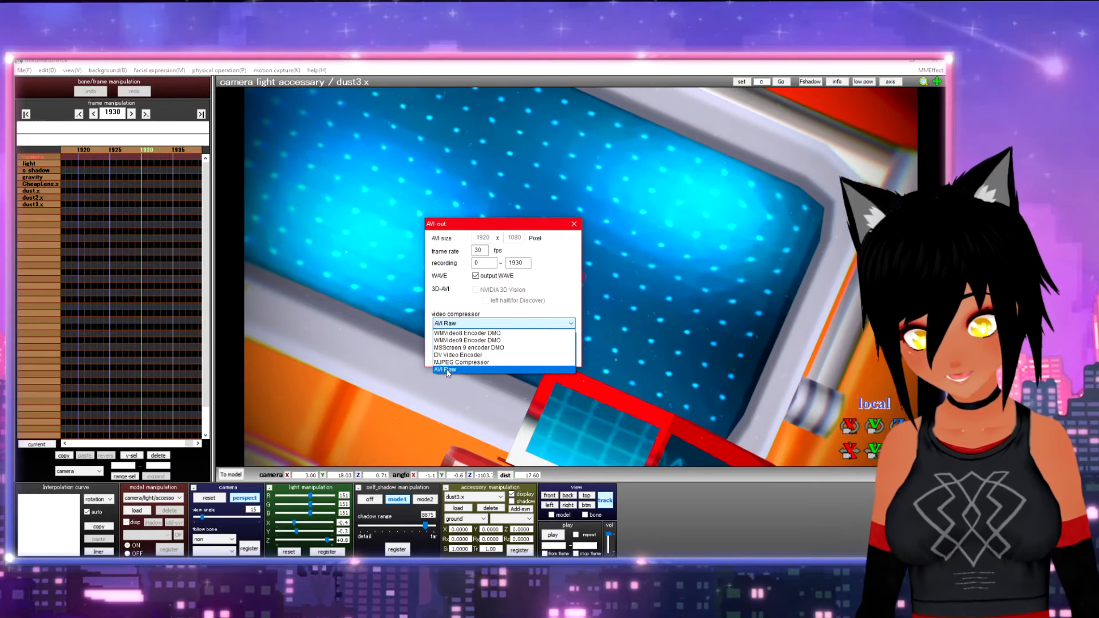
pyautogui.click(461, 324)
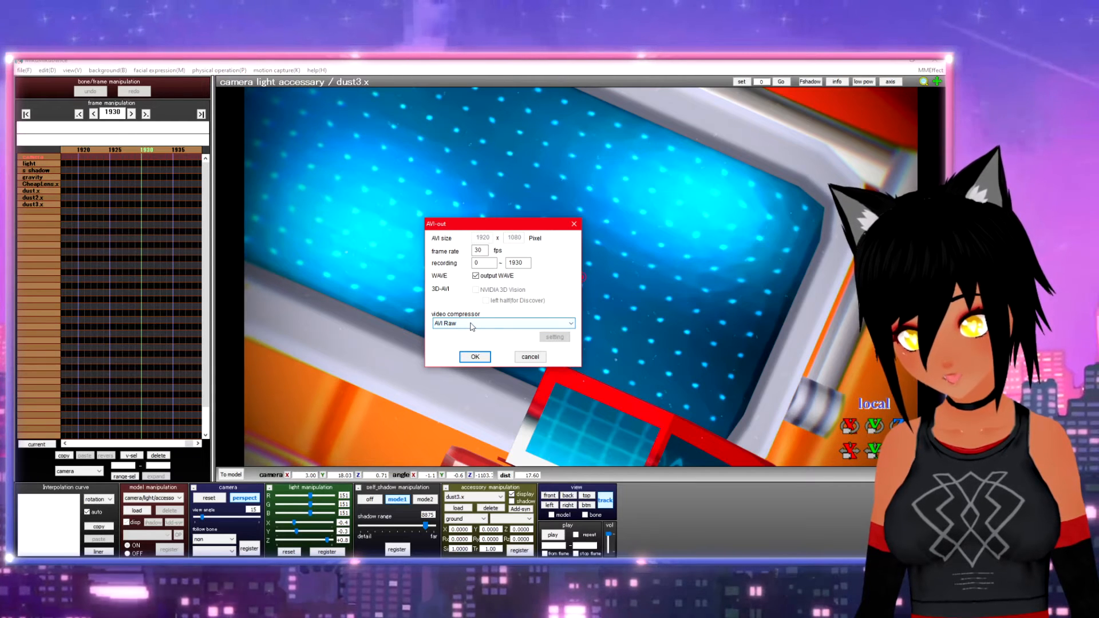
pyautogui.click(472, 324)
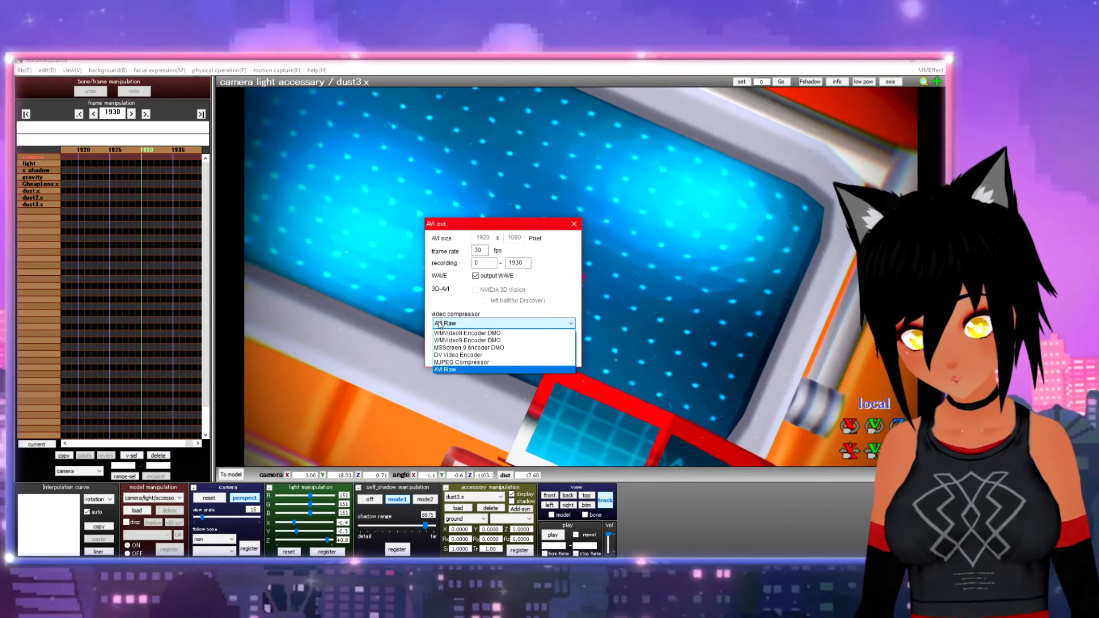
pyautogui.click(453, 362)
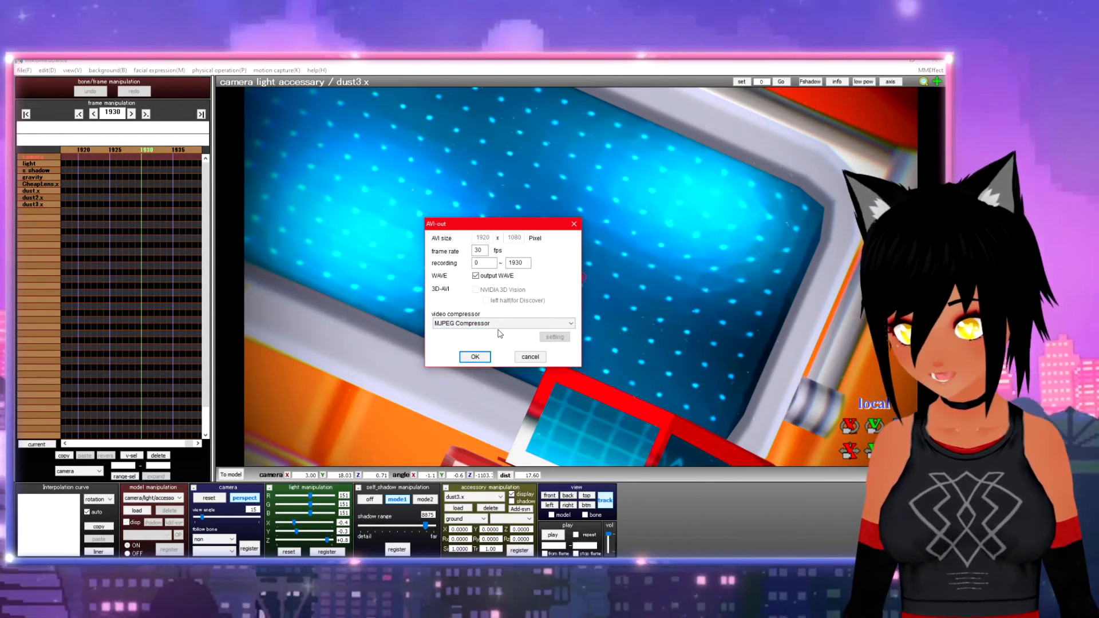
pyautogui.click(496, 324)
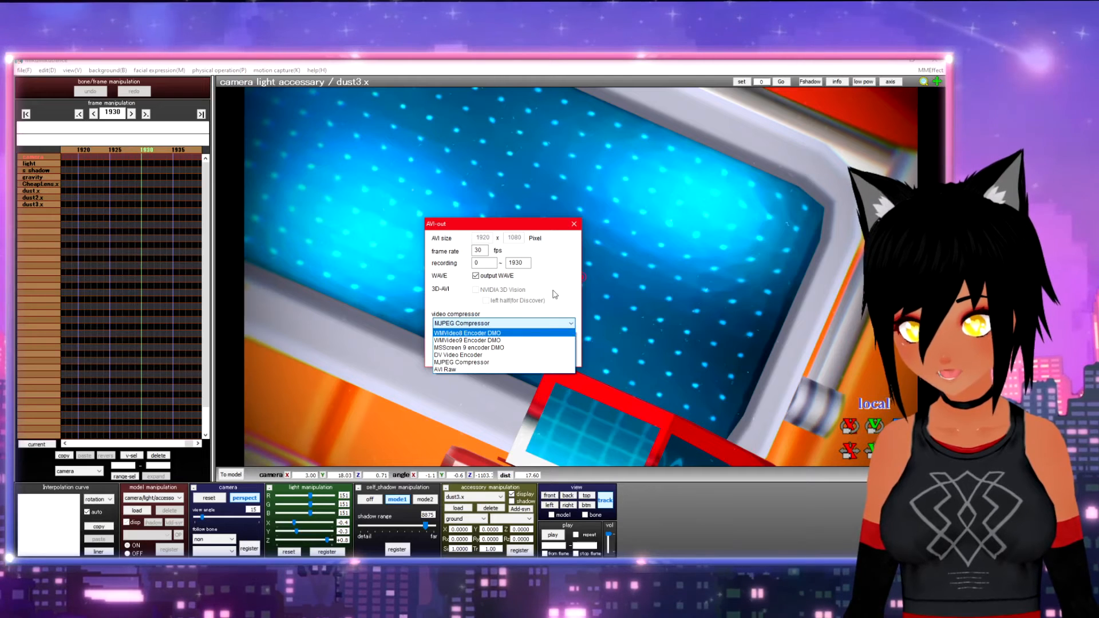
pyautogui.click(562, 276)
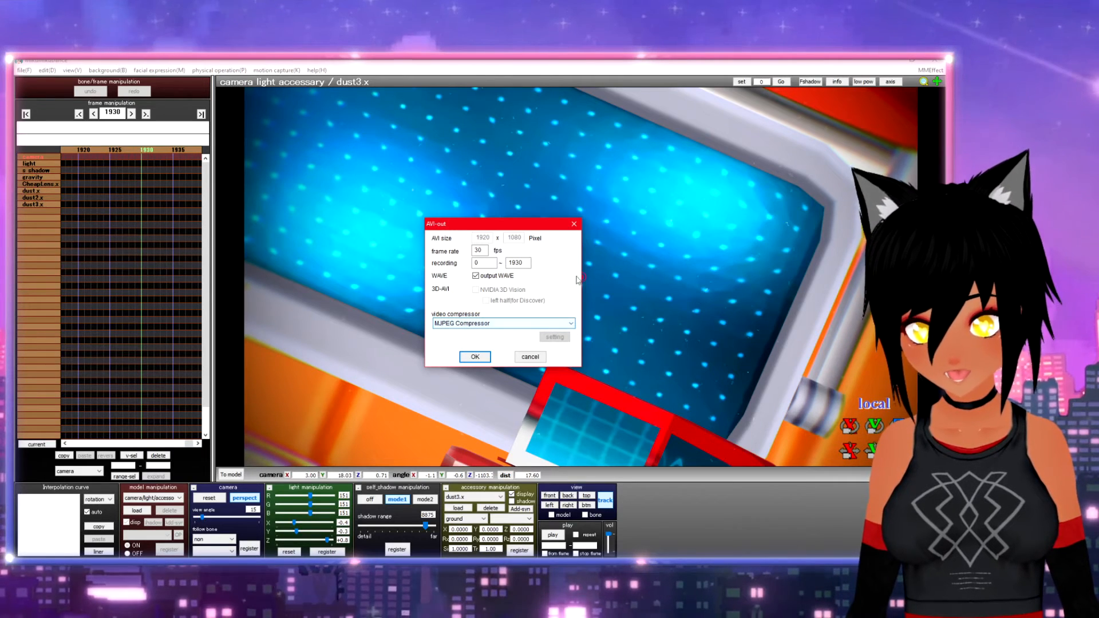
pyautogui.click(462, 324)
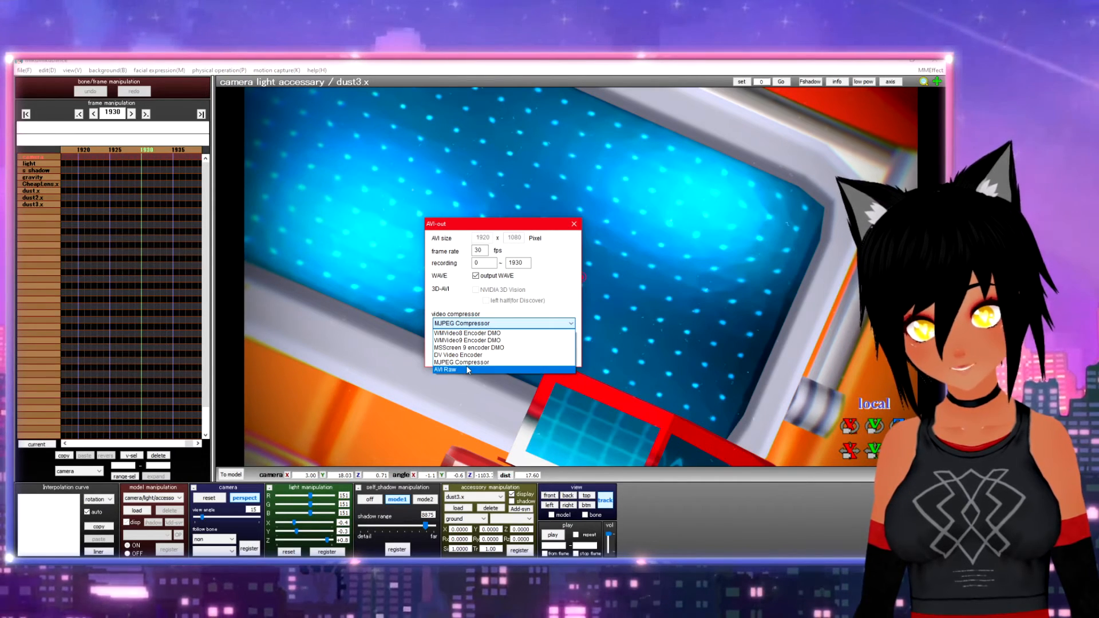
pyautogui.click(449, 363)
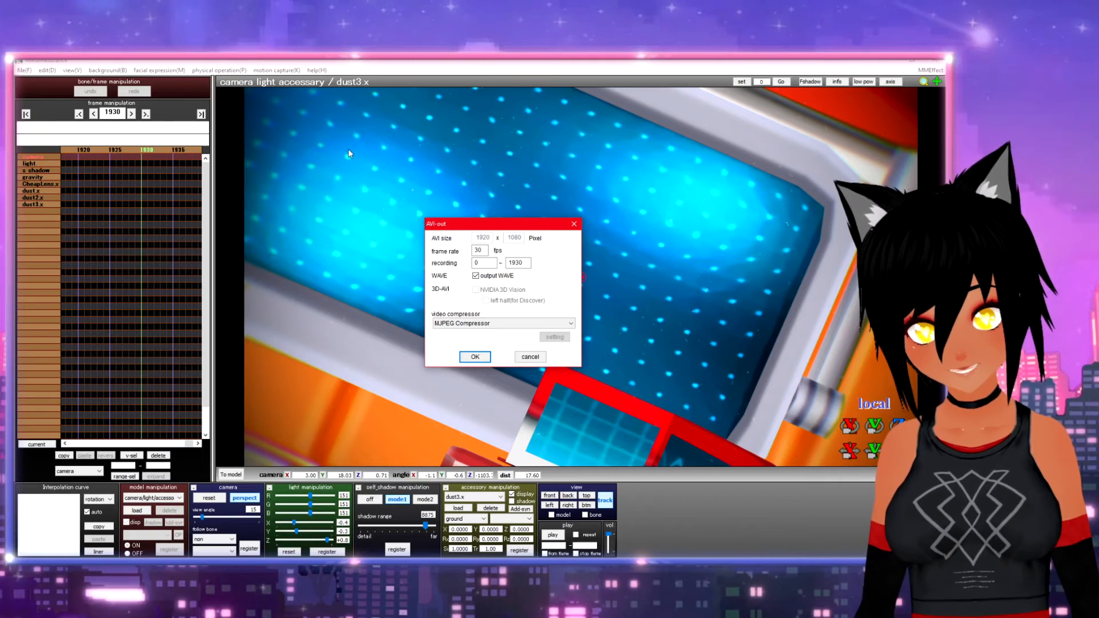
# Recheck the start and end frames of the recording range and cancel the AVI output
pyautogui.doubleClick(513, 262)
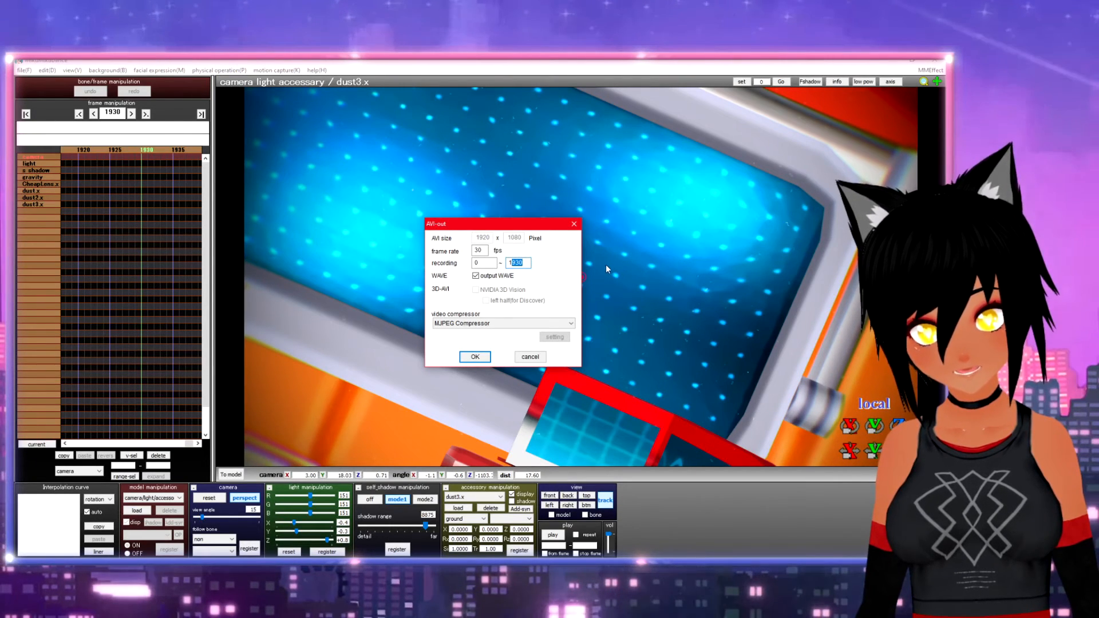
pyautogui.doubleClick(476, 262)
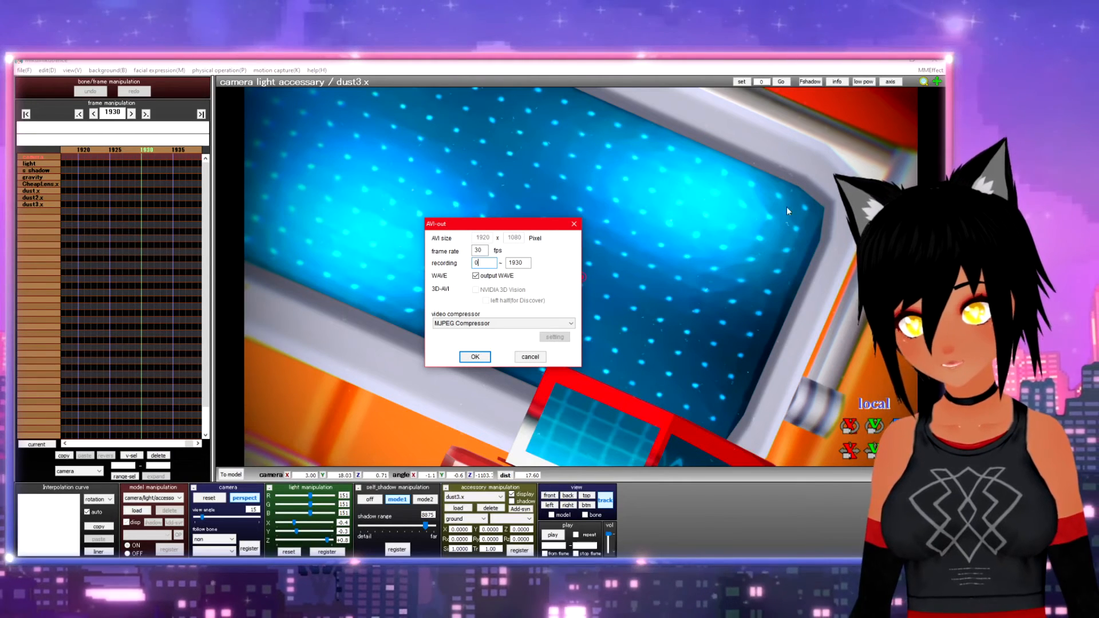
pyautogui.doubleClick(507, 263)
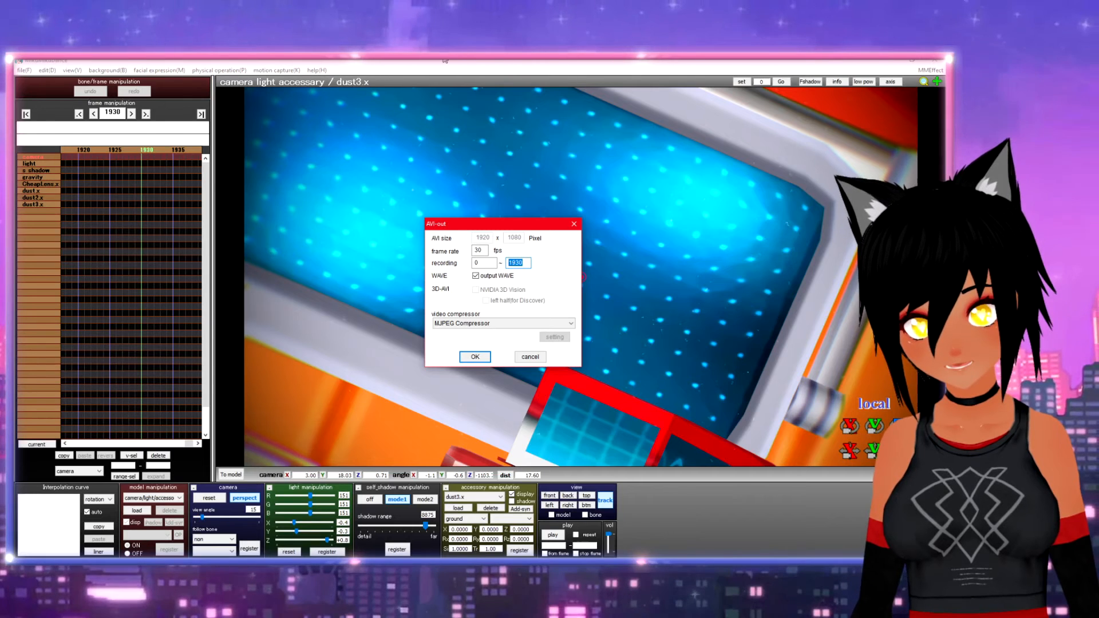
pyautogui.click(524, 357)
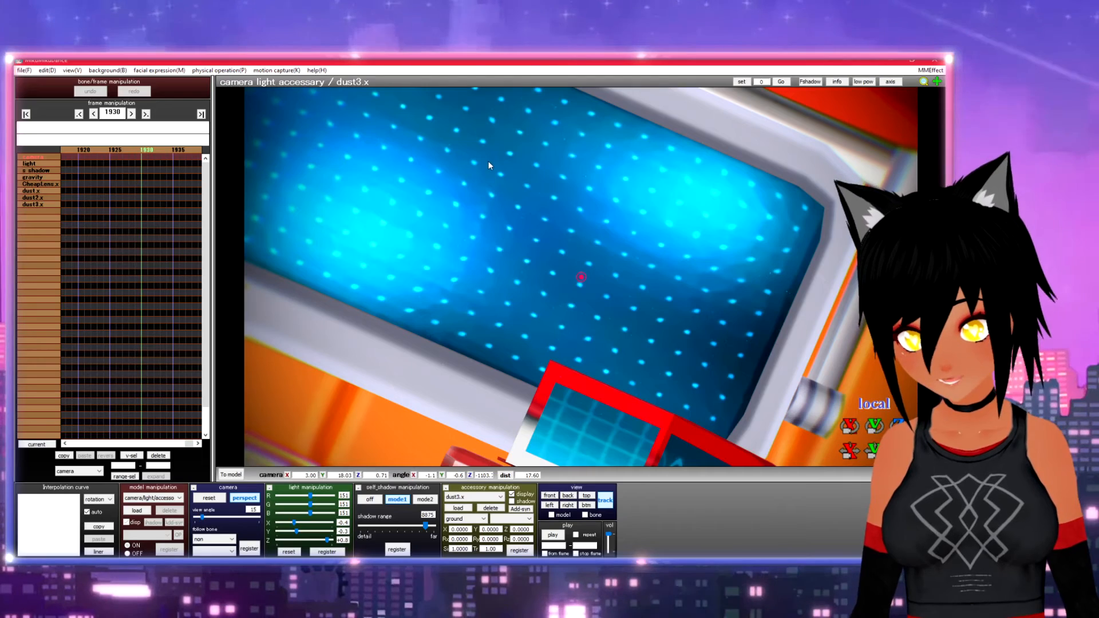
# Examine the Pokemon Center stage at frame 0 from several camera angles and distances
pyautogui.scroll(-5, 640, 289)
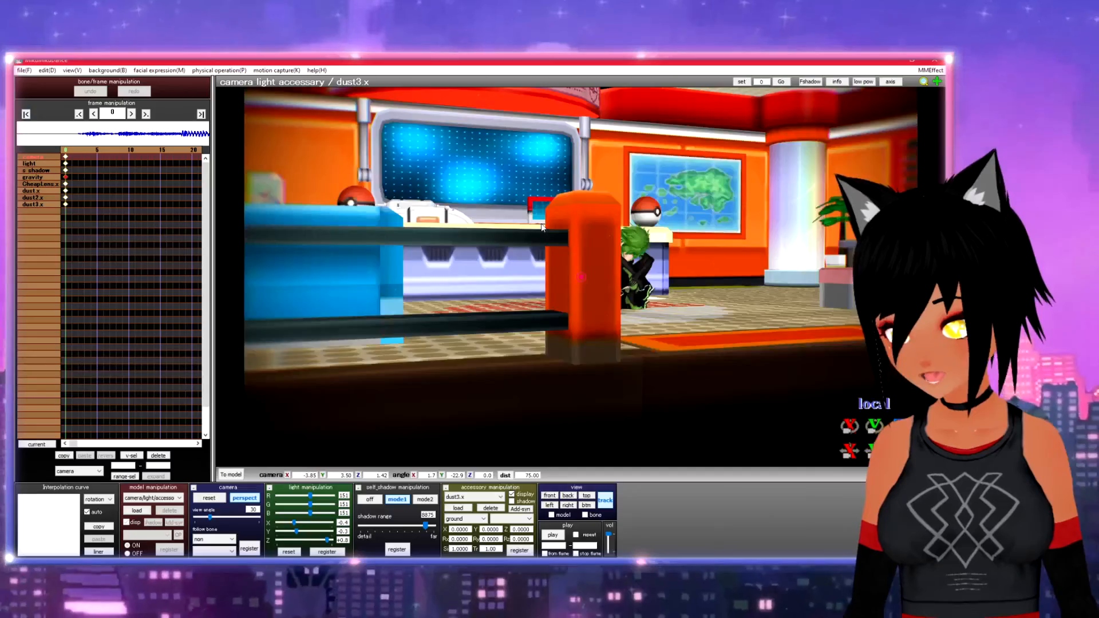
pyautogui.scroll(10, 541, 223)
pyautogui.moveTo(541, 224); pyautogui.dragTo(511, 265, button='right')
pyautogui.scroll(-6, 502, 267)
pyautogui.scroll(-2, 503, 267)
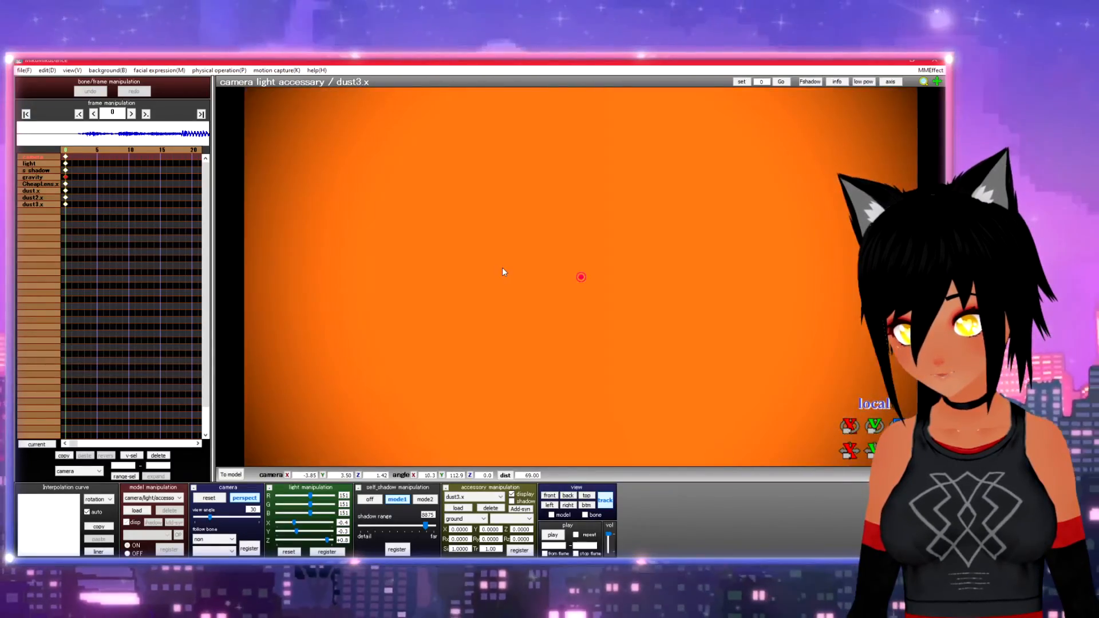
pyautogui.scroll(1, 502, 267)
pyautogui.moveTo(502, 267); pyautogui.dragTo(452, 258, button='right')
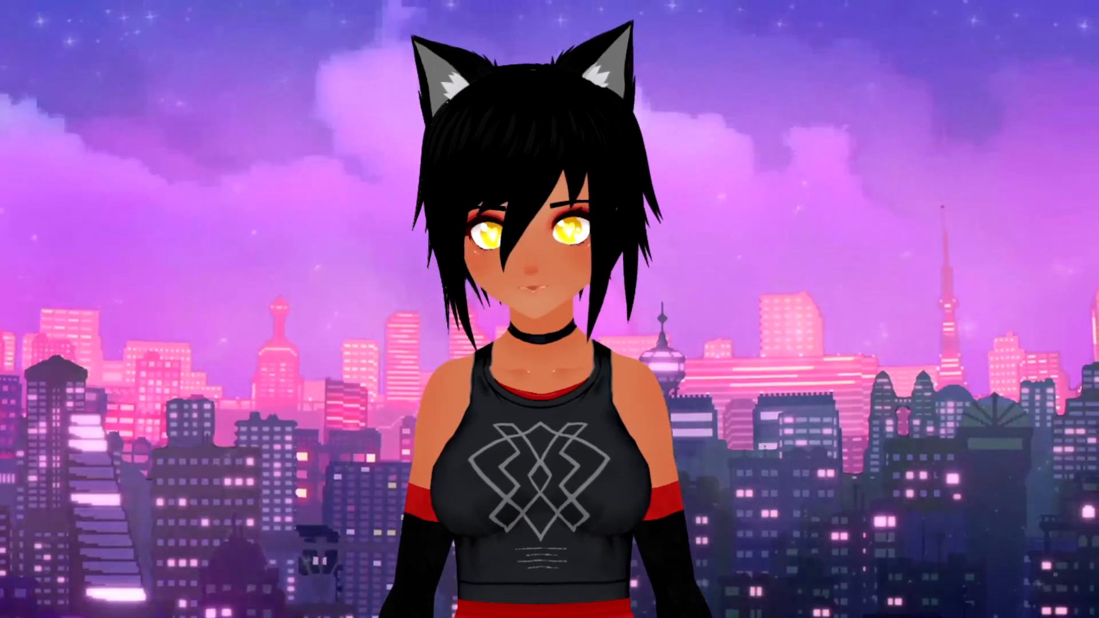